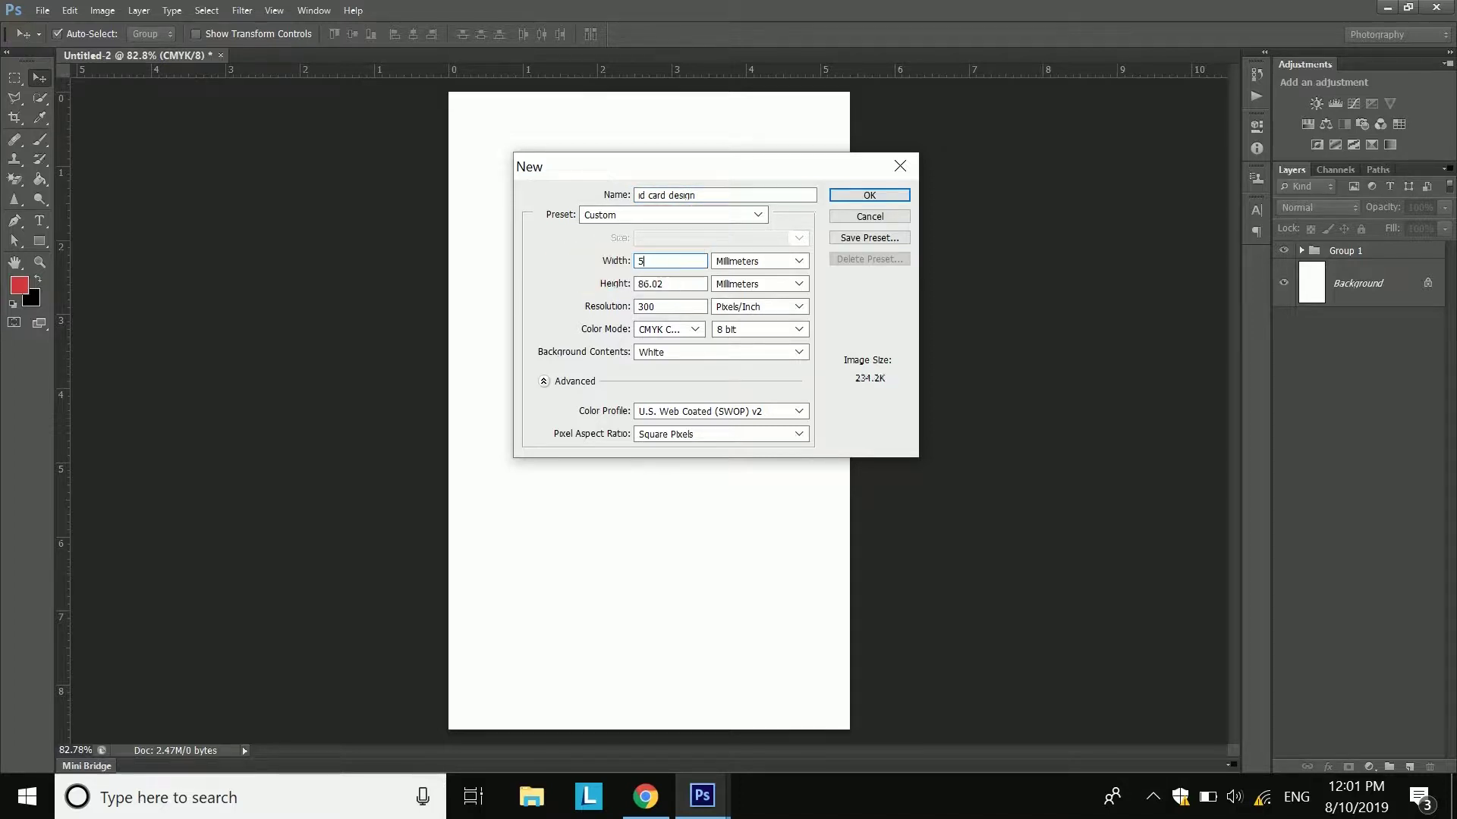
- Enter a height of 86 in the New Document settings with millimetres, then close without creating
drag(690, 292, 569, 293)
text(86)
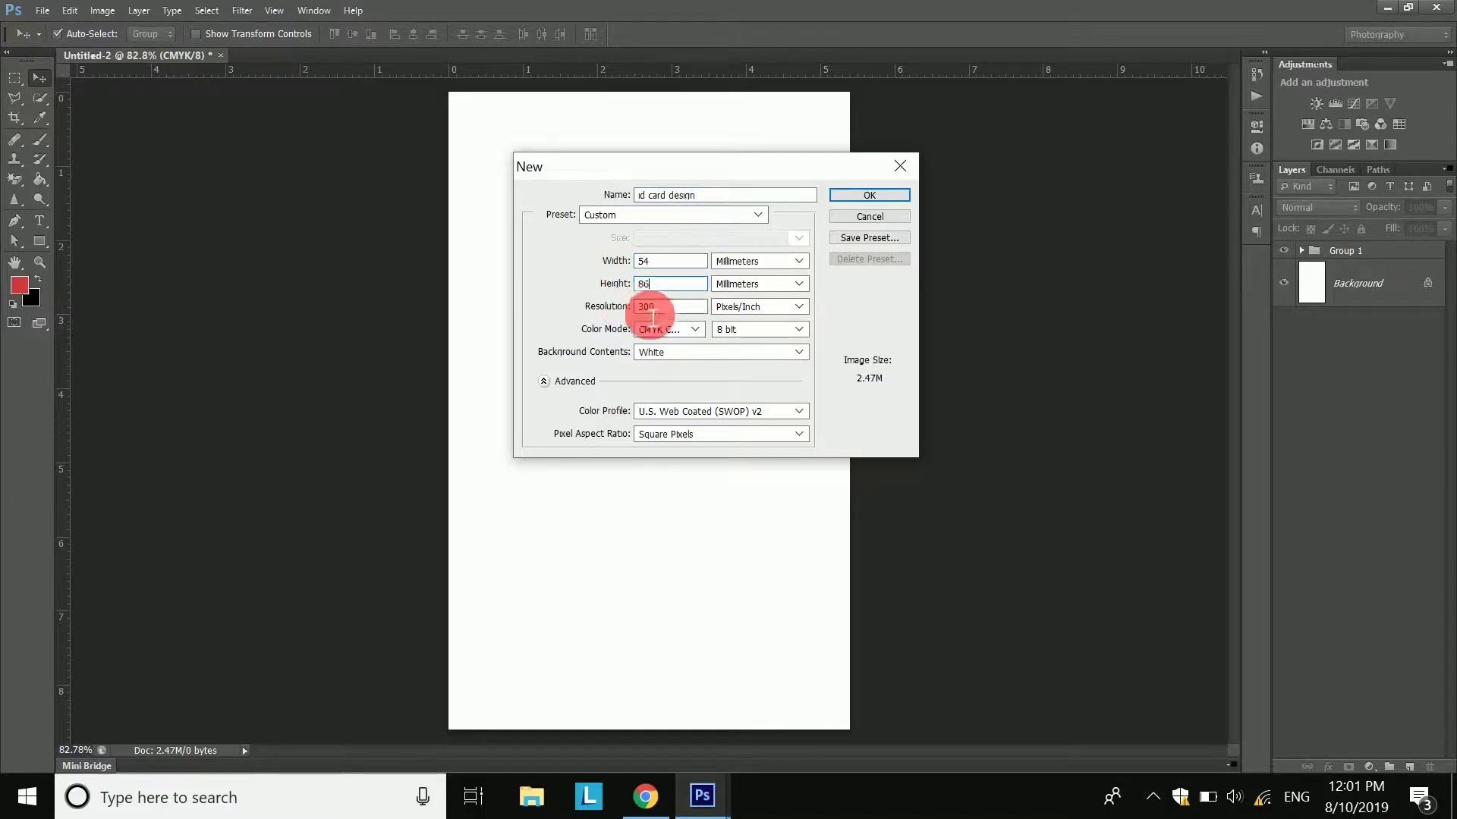
click(651, 329)
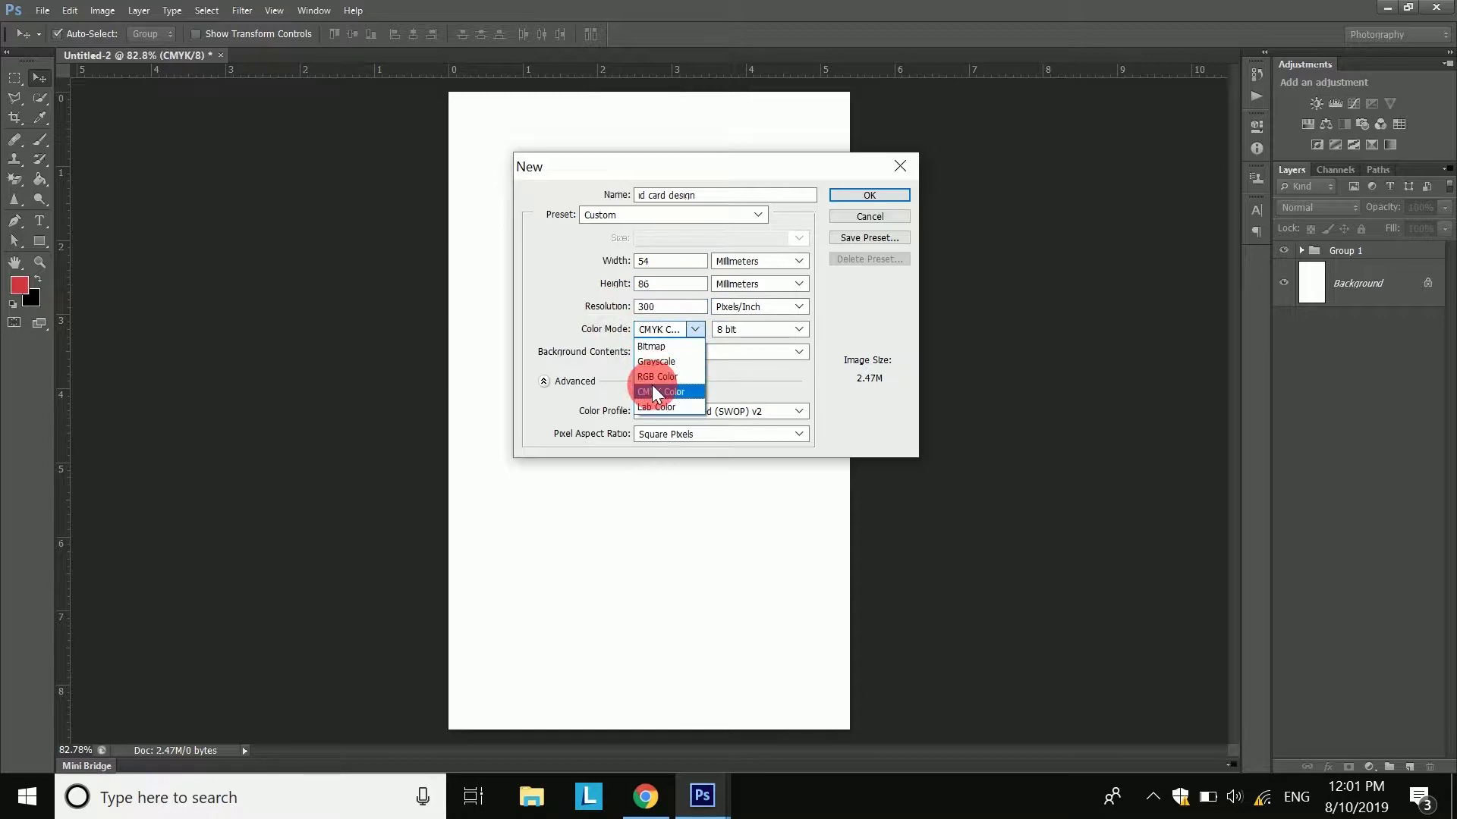
click(740, 264)
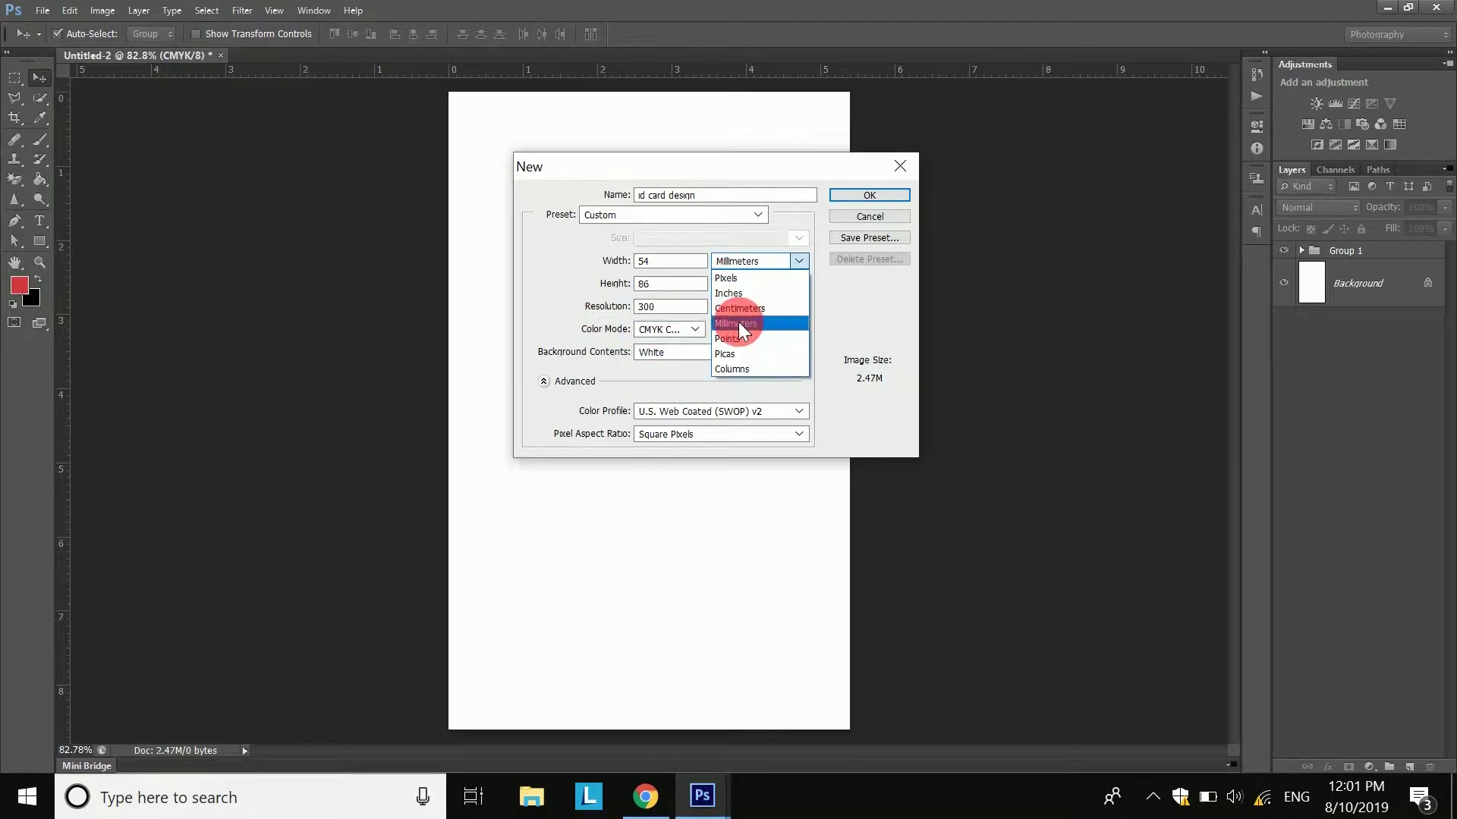
click(739, 324)
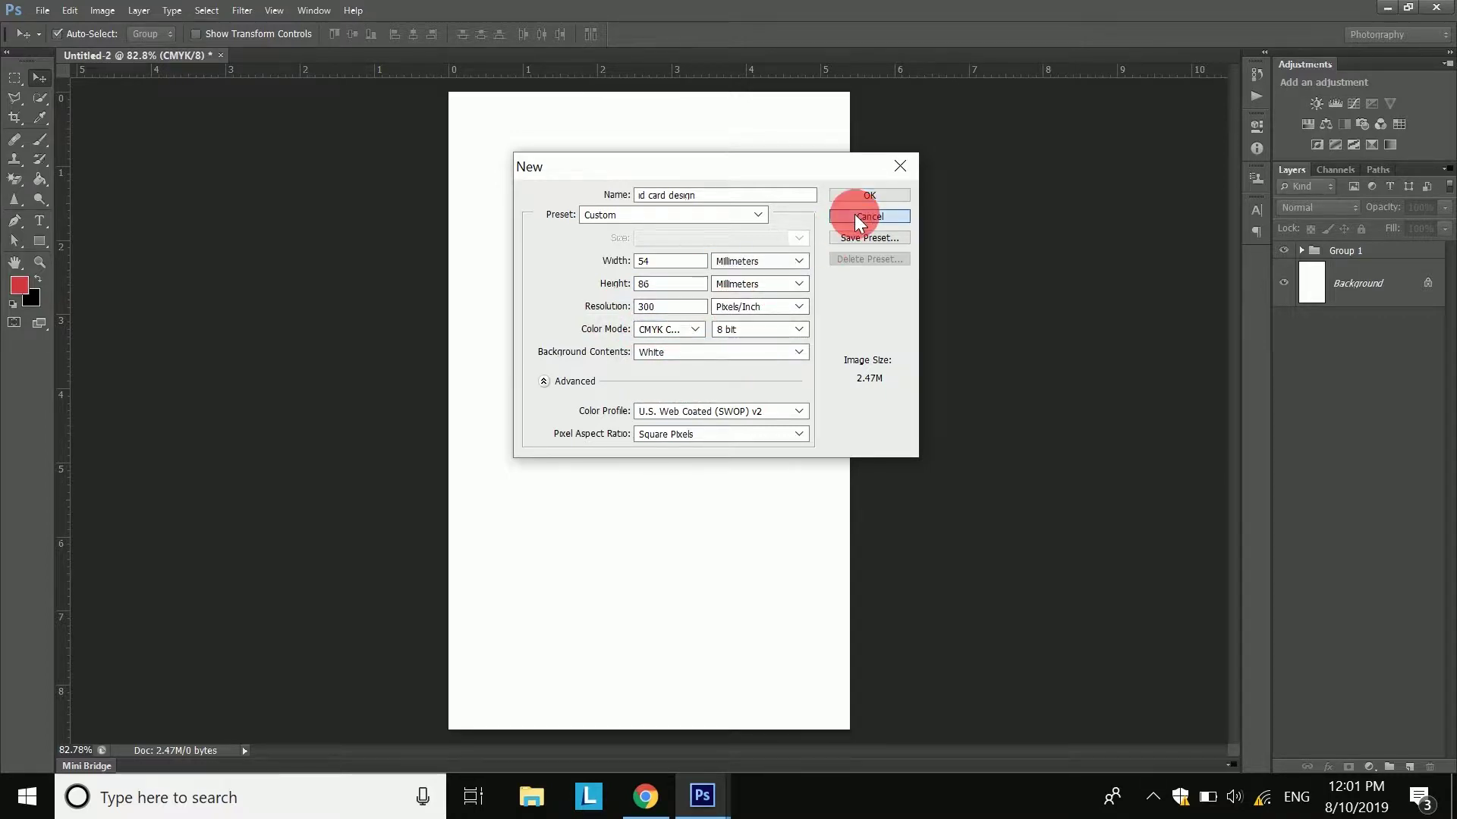
click(854, 215)
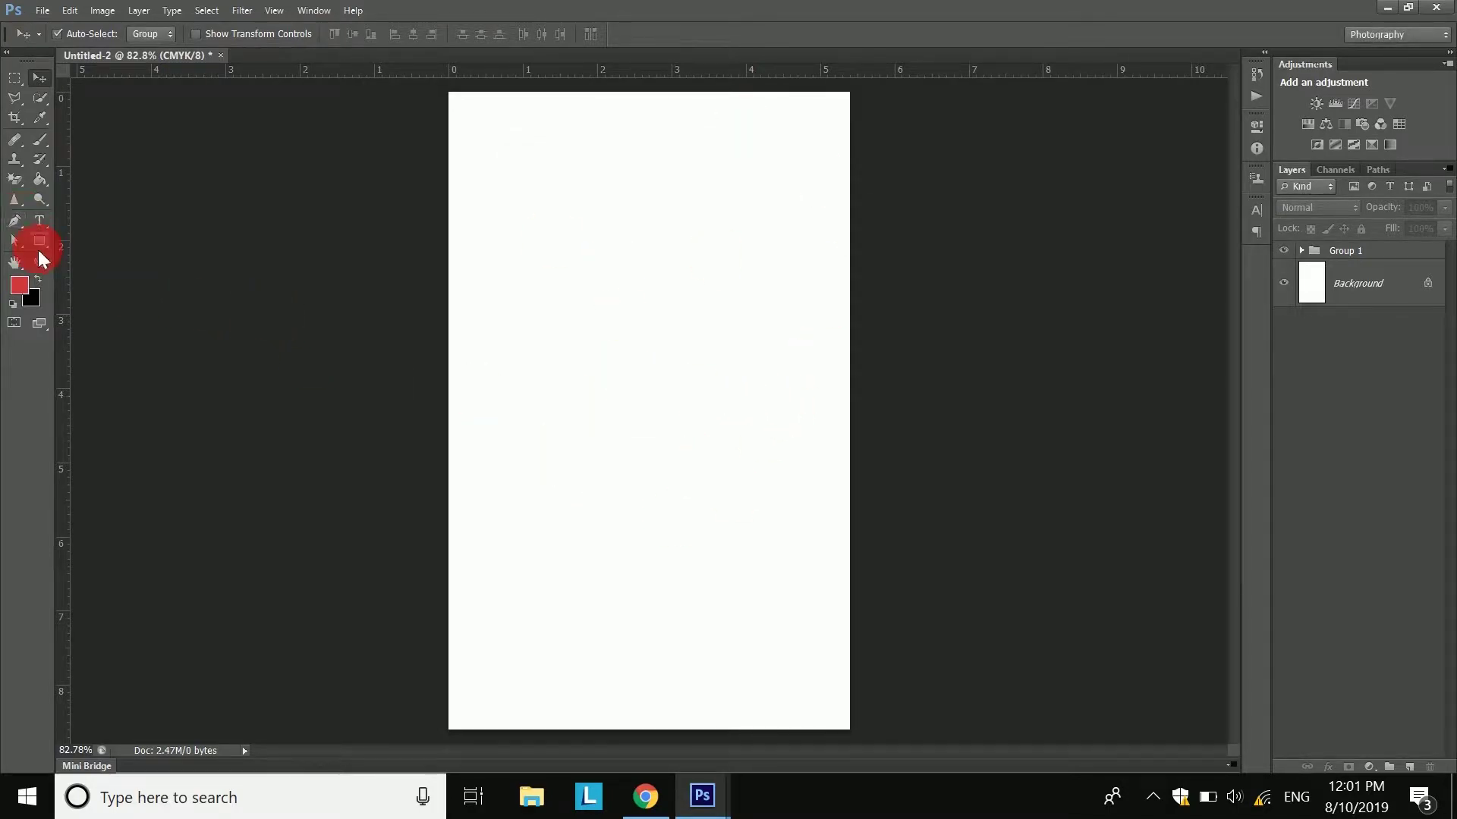
- Draw a red rectangle and move it up to the page's top edge
drag(43, 247, 113, 238)
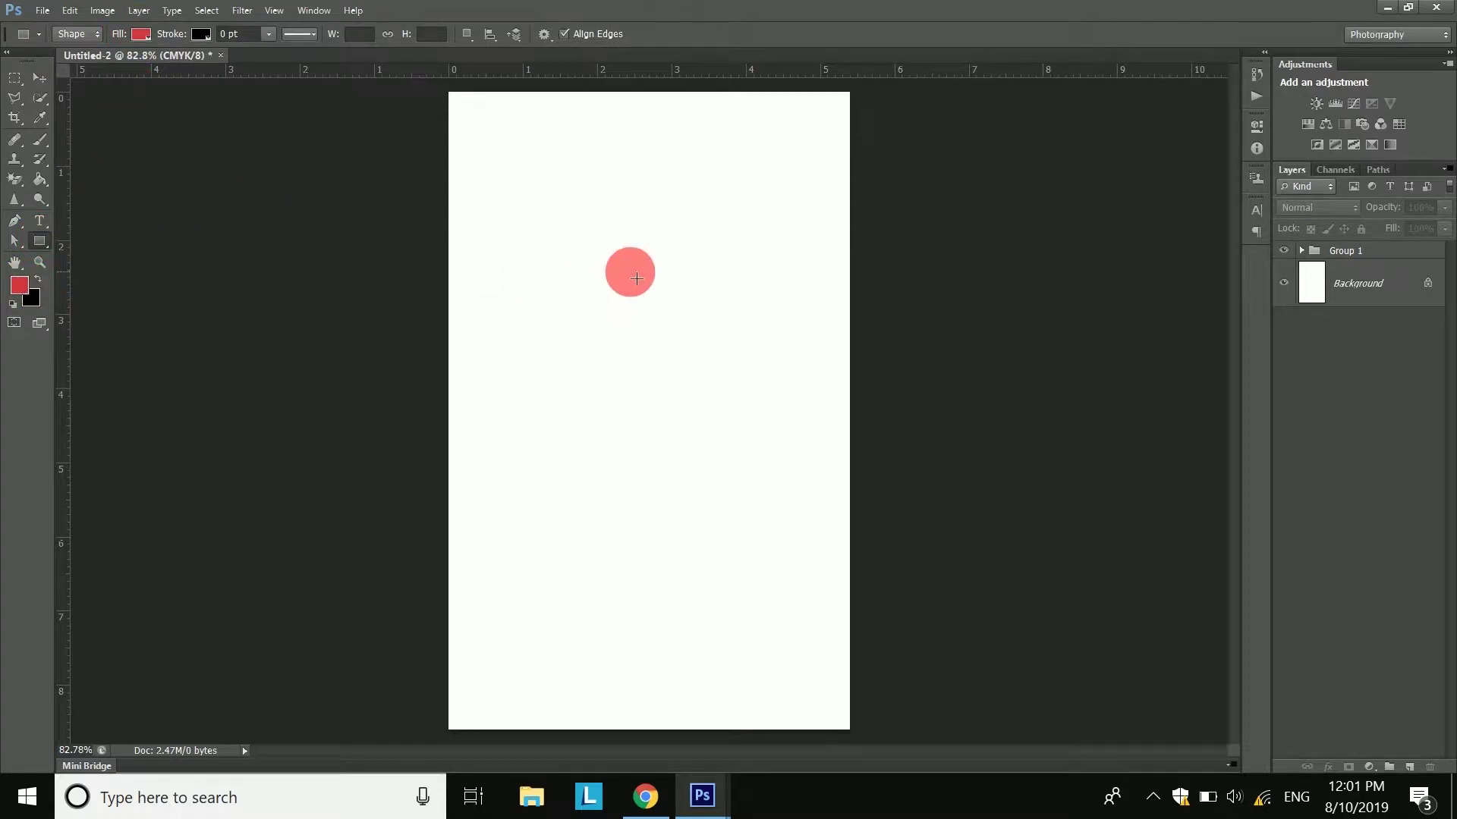
drag(636, 278, 1002, 525)
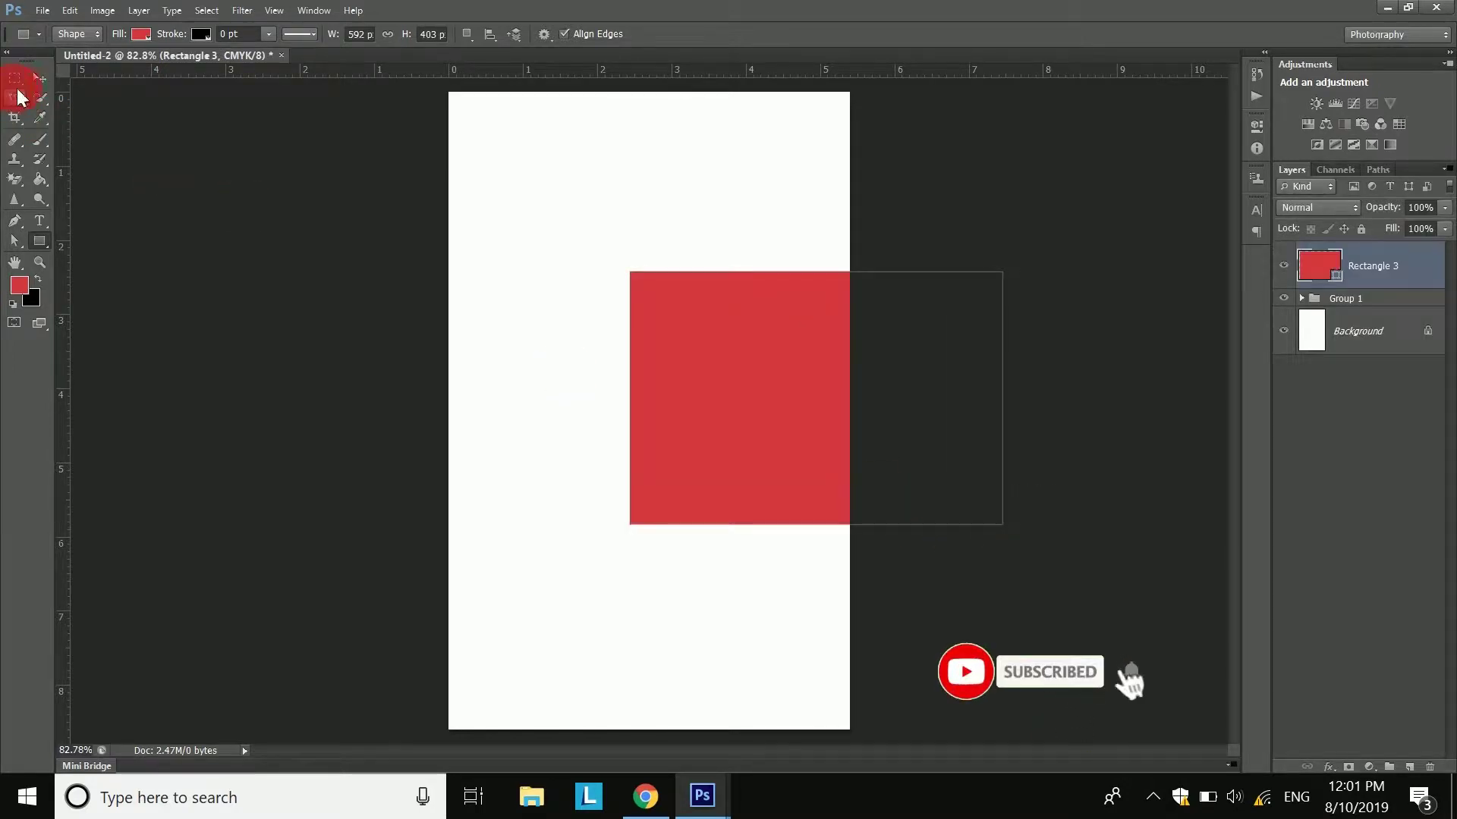
click(47, 80)
drag(767, 413, 749, 207)
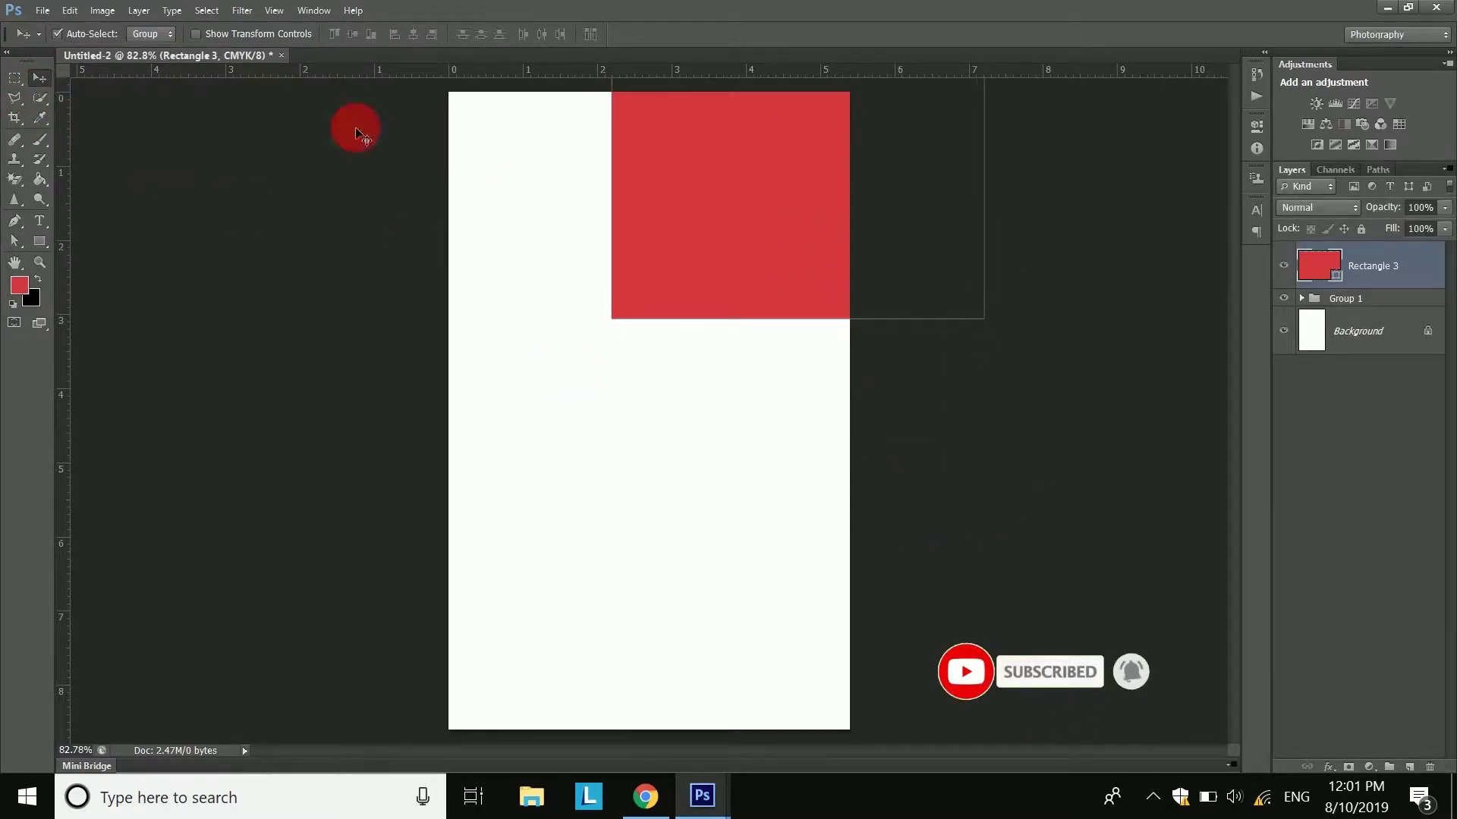
- Rotate the rectangle 45° over the top-right corner, apply it, and nudge it into place
click(67, 10)
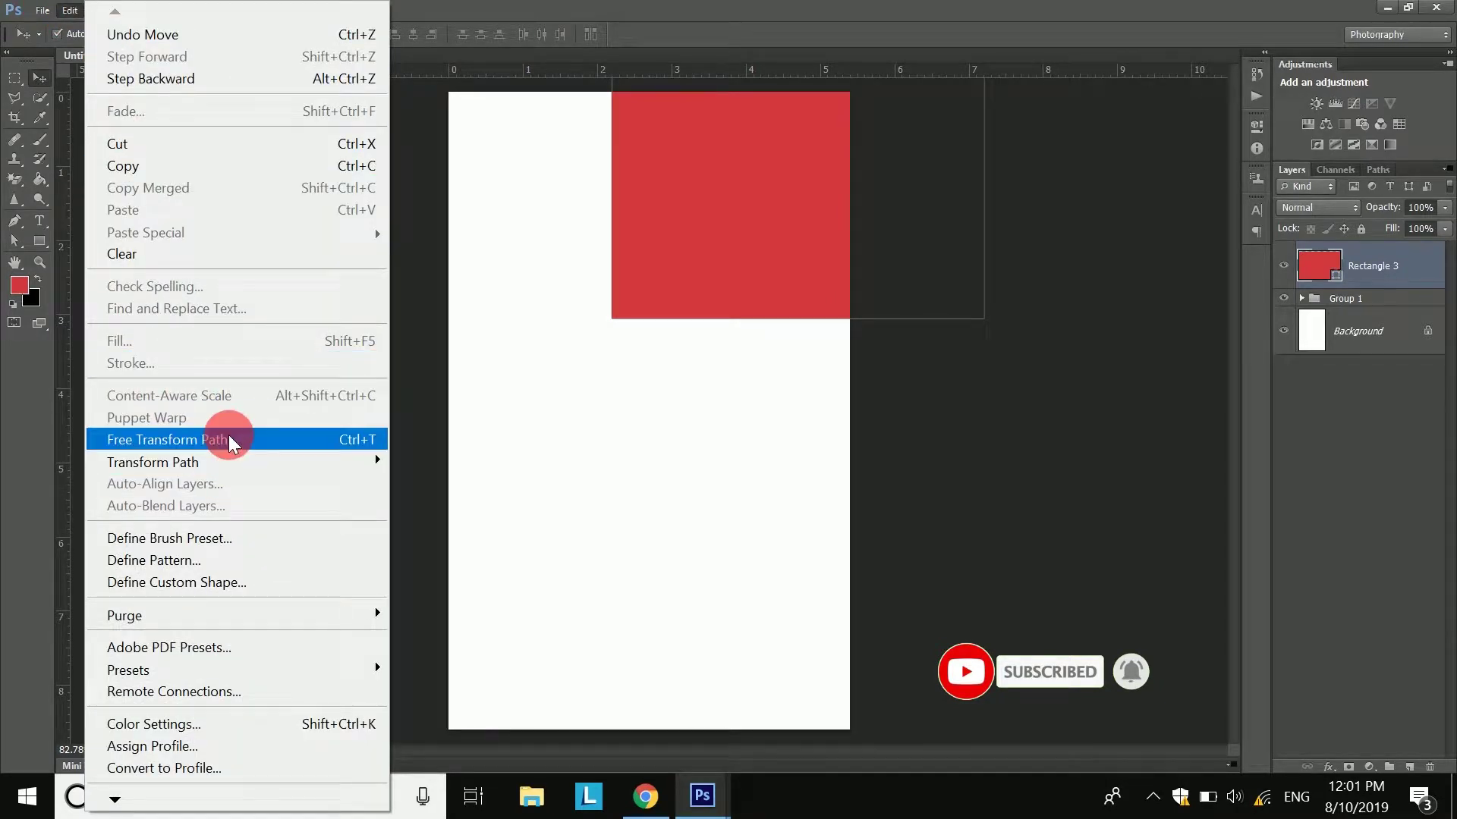
click(229, 434)
drag(1090, 334, 984, 610)
drag(830, 238, 862, 153)
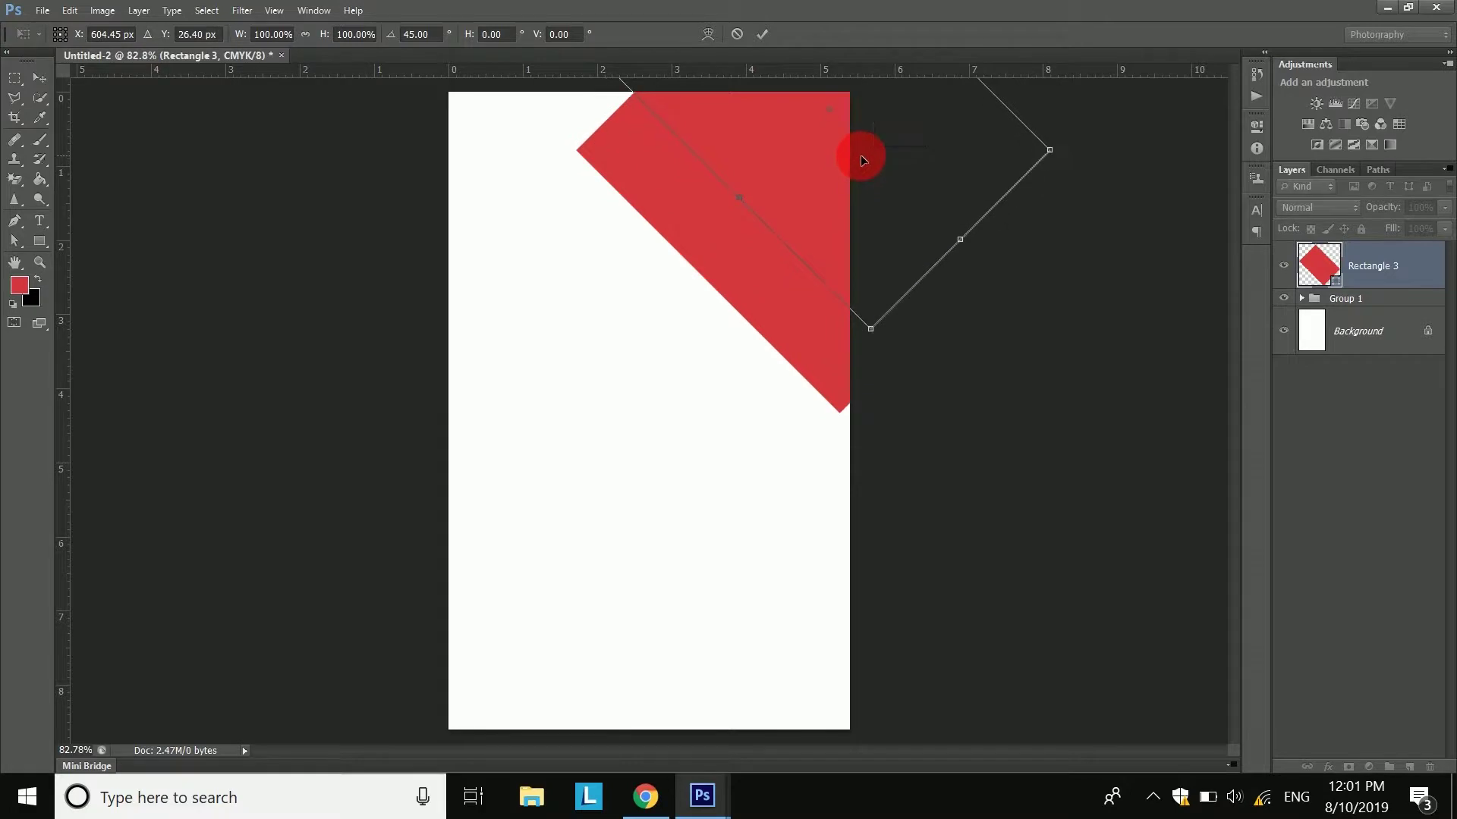
click(759, 33)
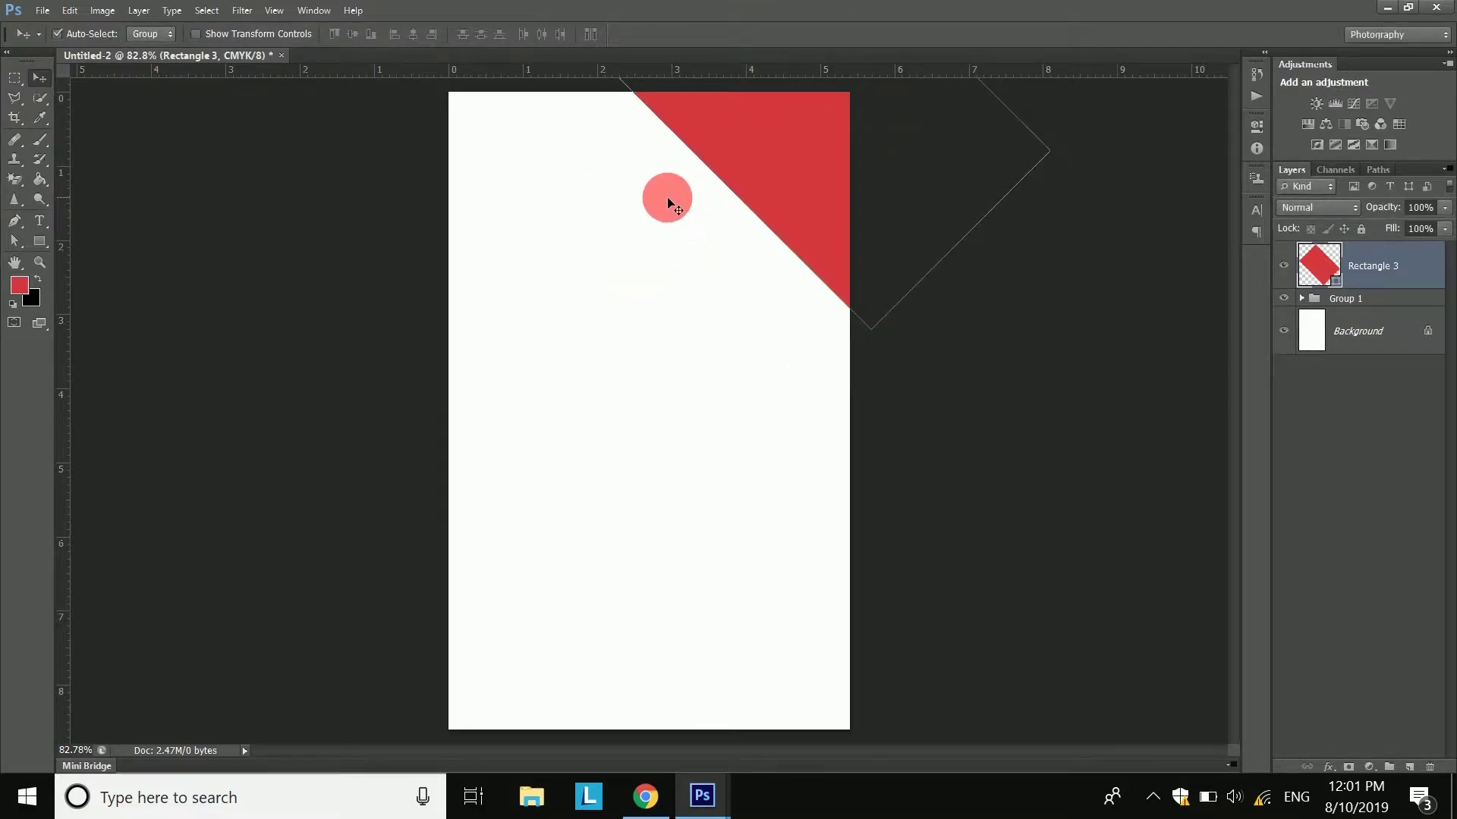
scroll(668, 199, up, 3)
drag(679, 168, 645, 323)
mouse_move(803, 298)
mouse_down()
mouse_move(782, 276)
mouse_move(809, 284)
mouse_up()
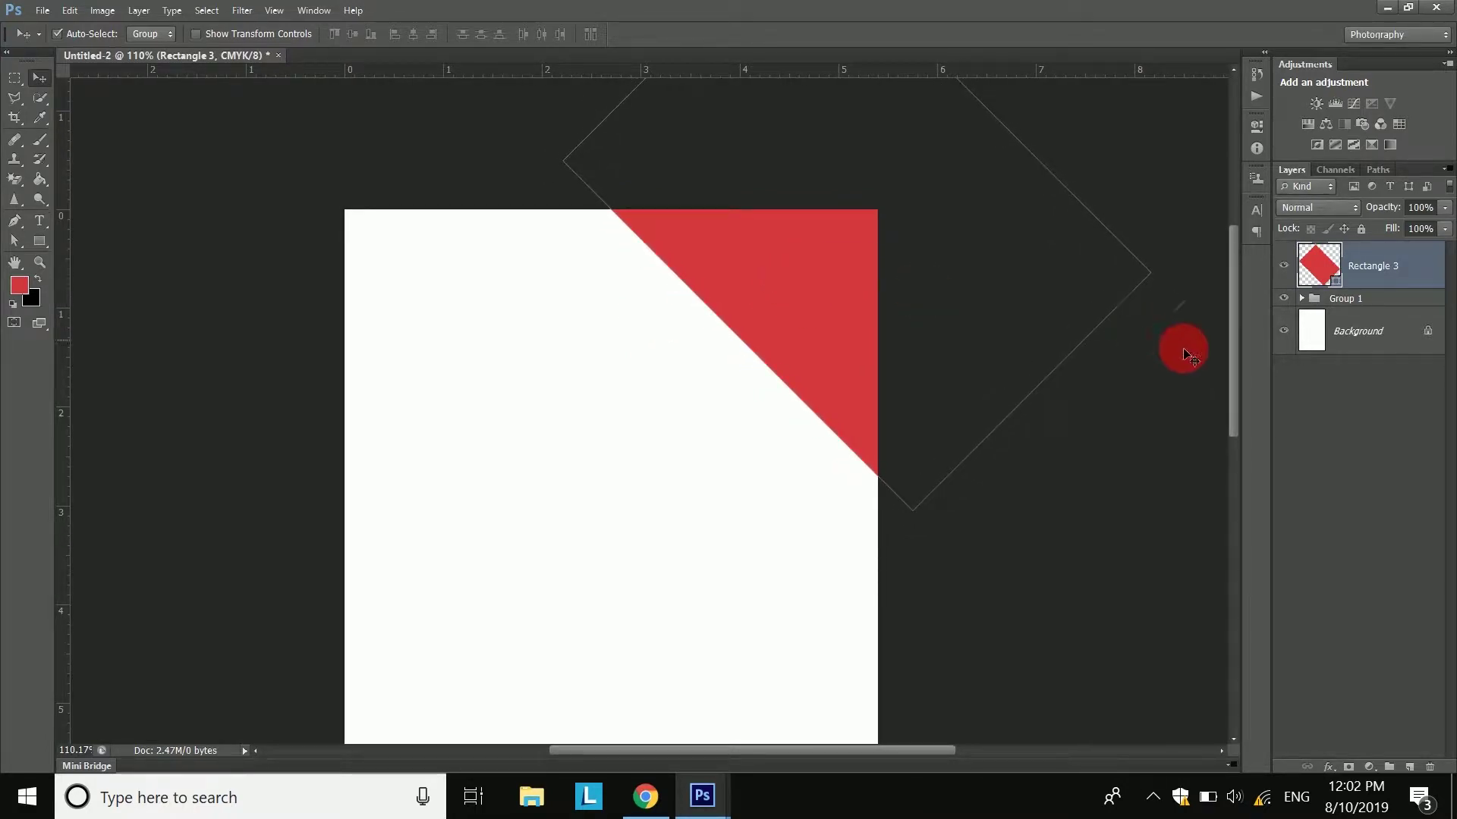
- Duplicate the Rectangle 3 layer as a new layer named 2
click(1345, 453)
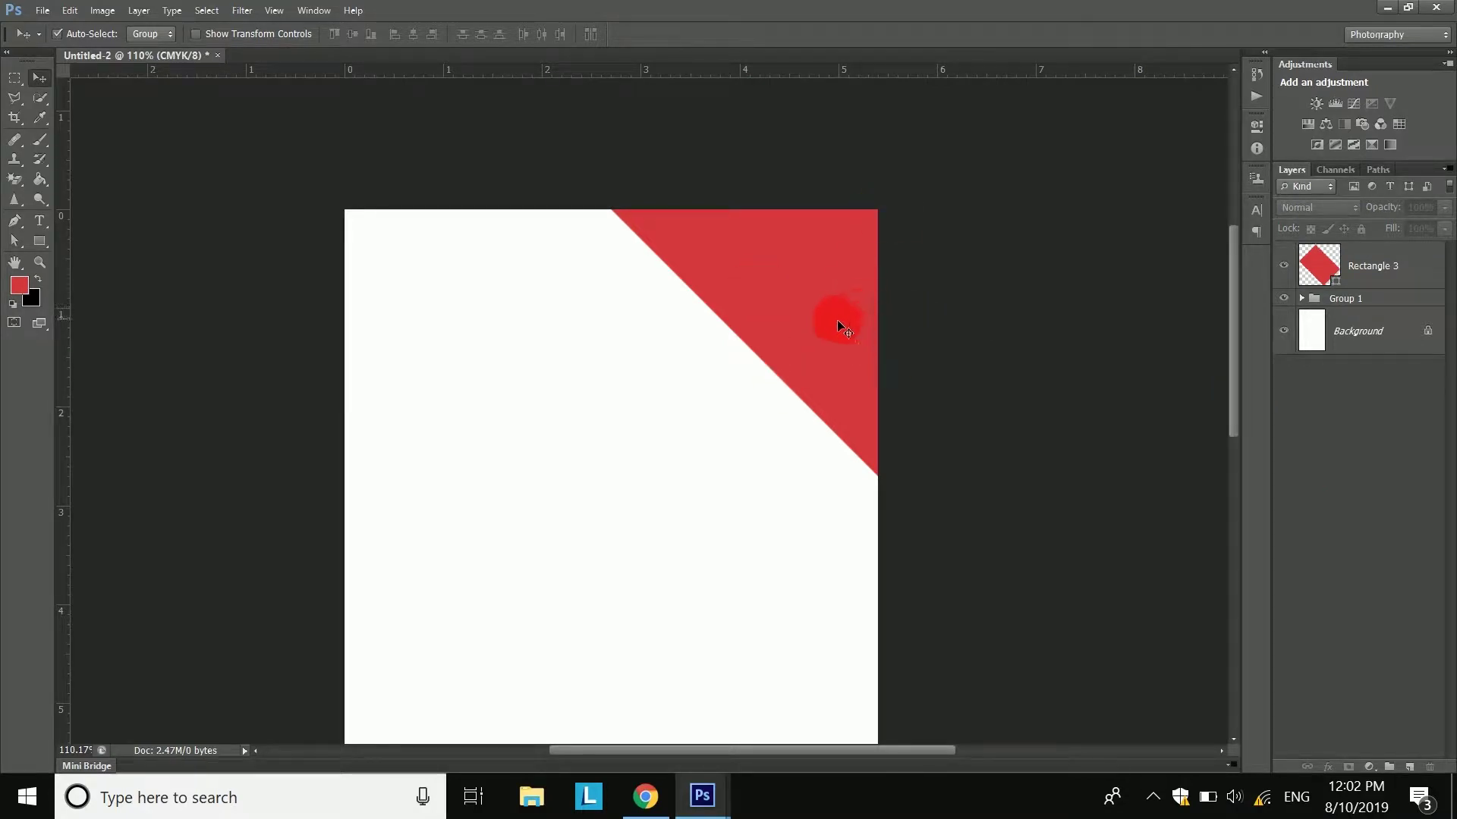
click(1390, 268)
right_click(1394, 273)
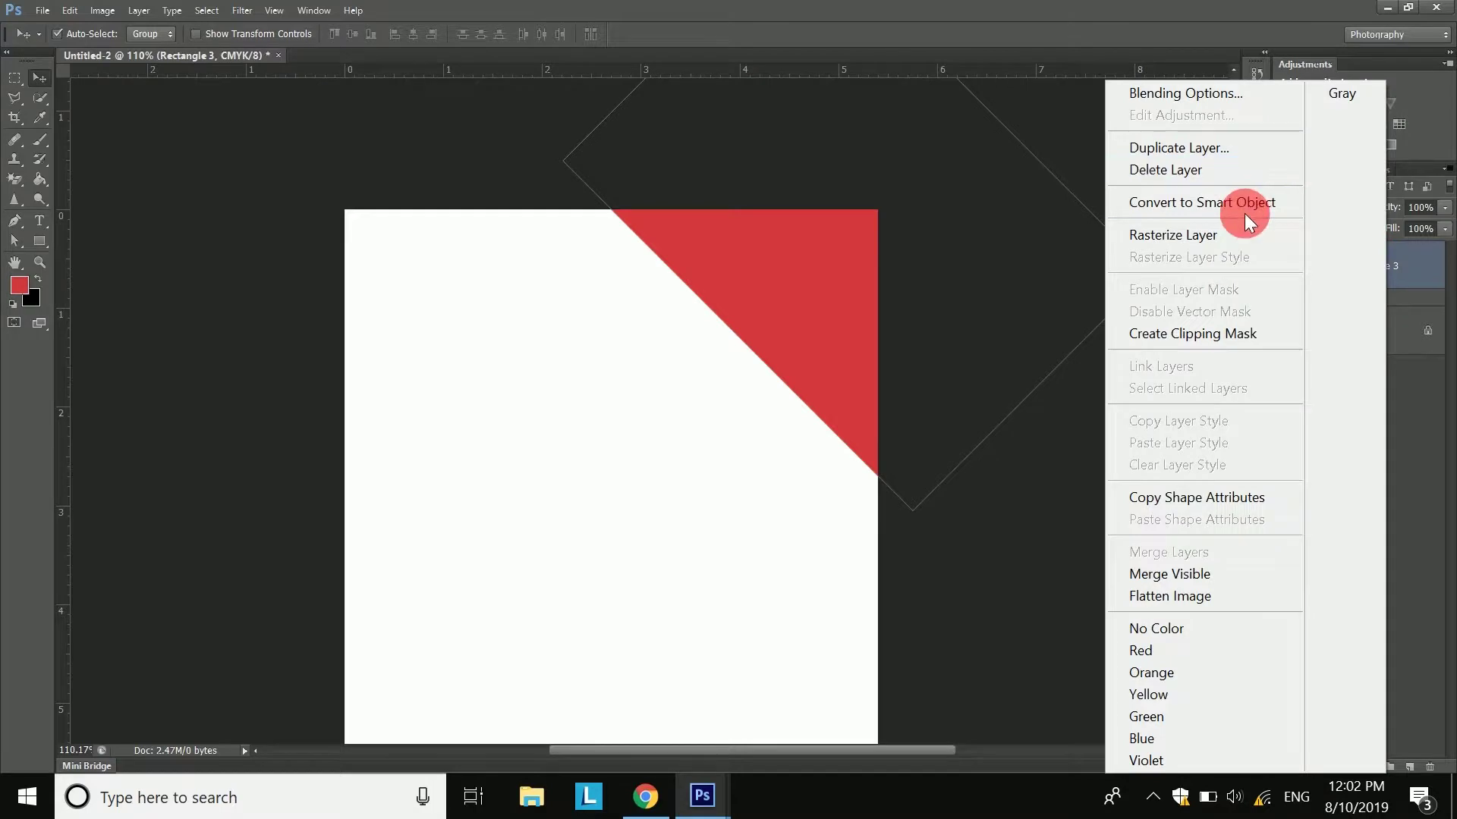
click(1235, 155)
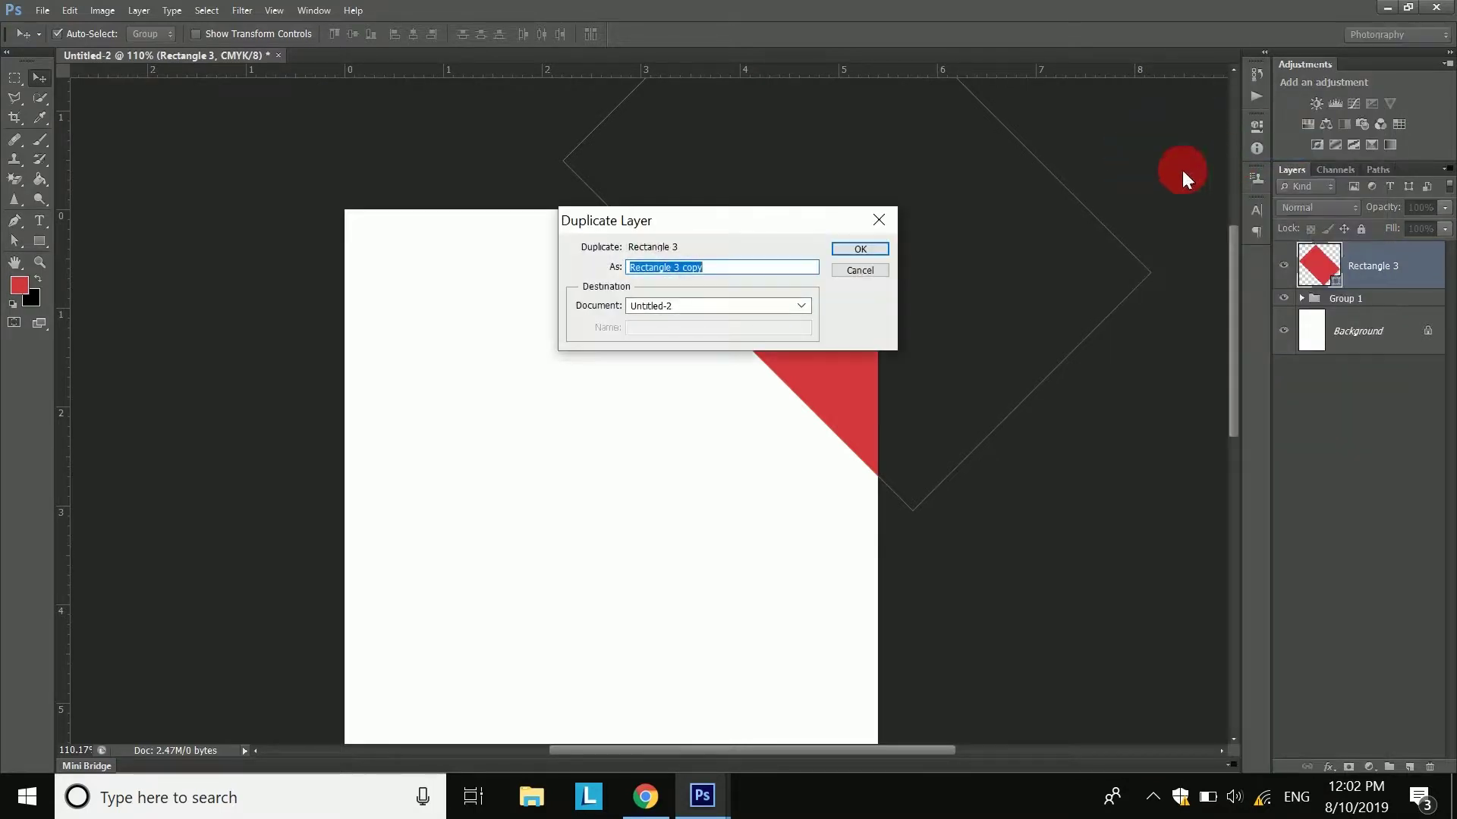
text(2)
click(859, 256)
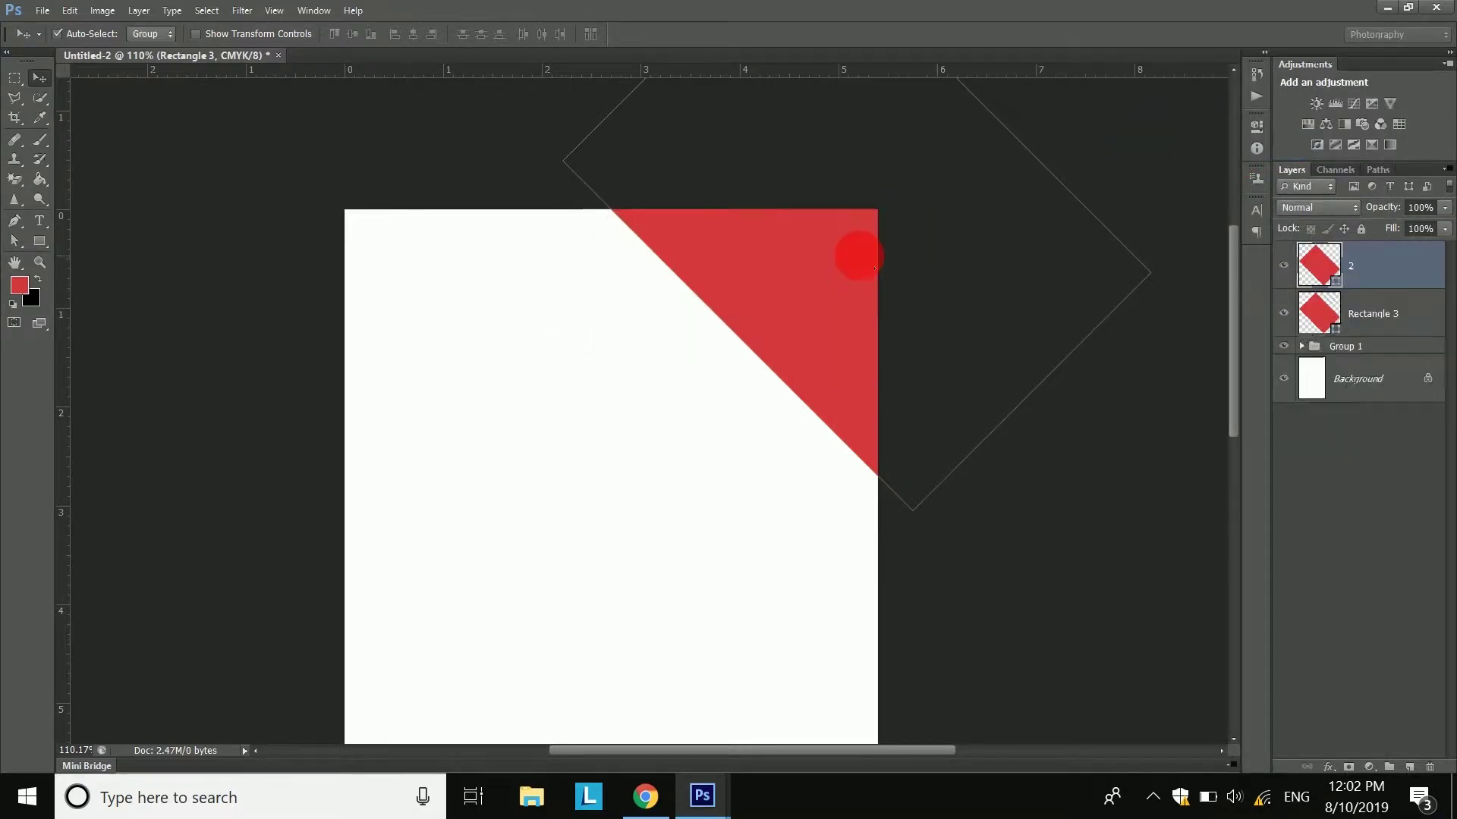
- Change layer 2's fill colour to a darker red
click(1284, 267)
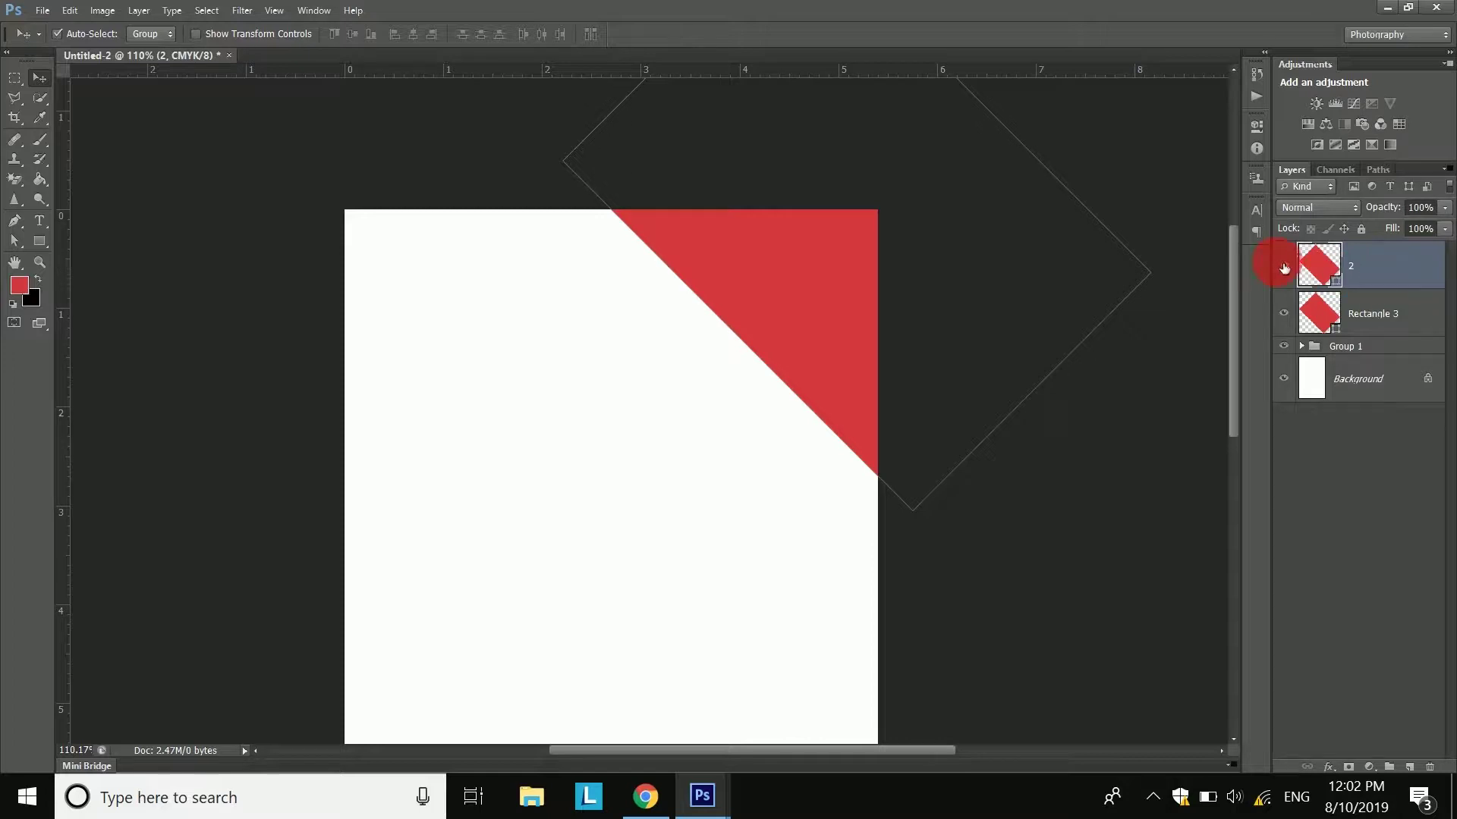
double_click(1324, 271)
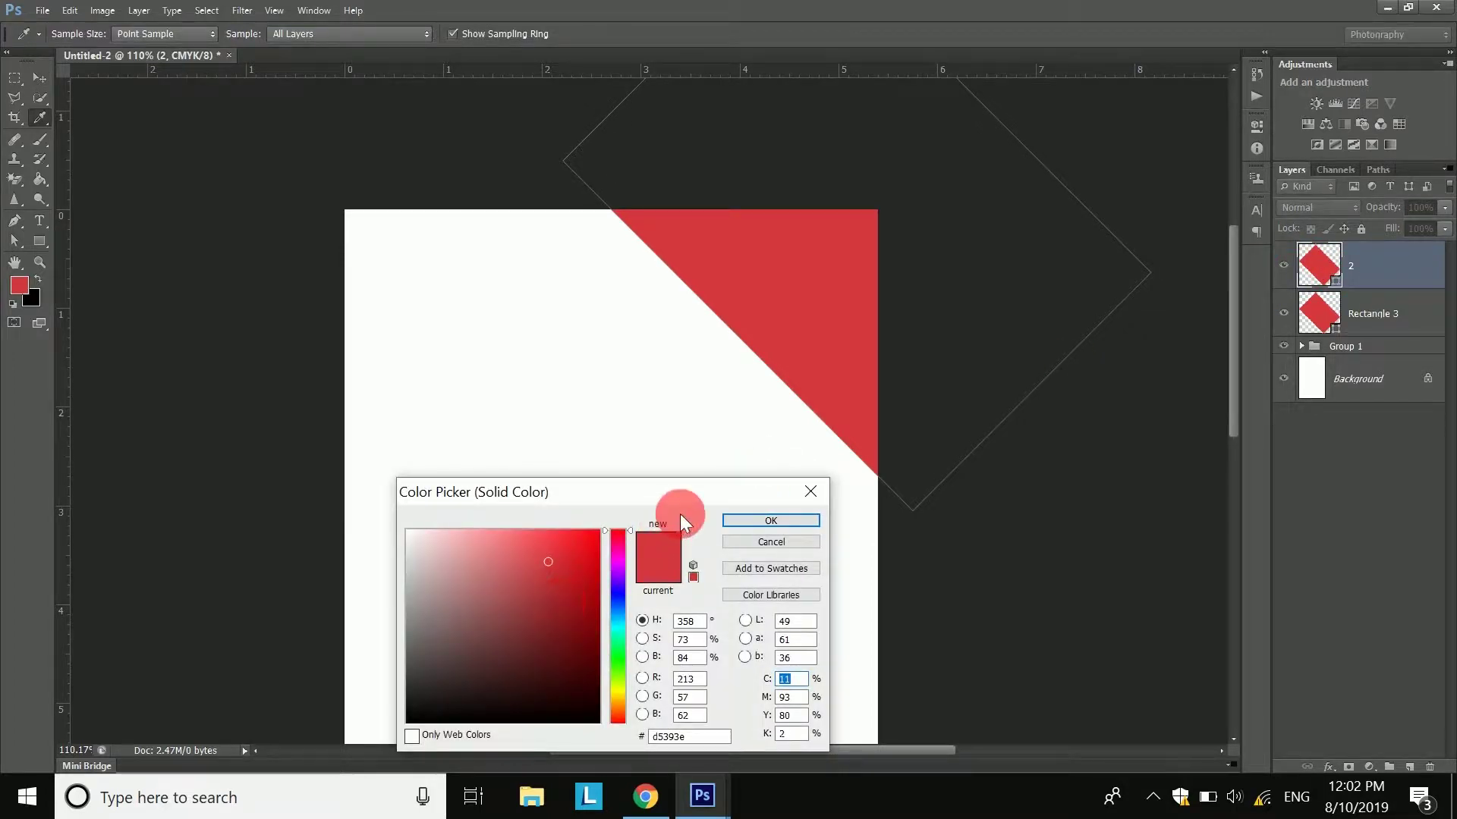
drag(682, 497, 800, 394)
drag(685, 518, 642, 544)
click(880, 423)
- Shift the dark red copy slightly down-left and move layer 2 beneath Rectangle 3
key(v)
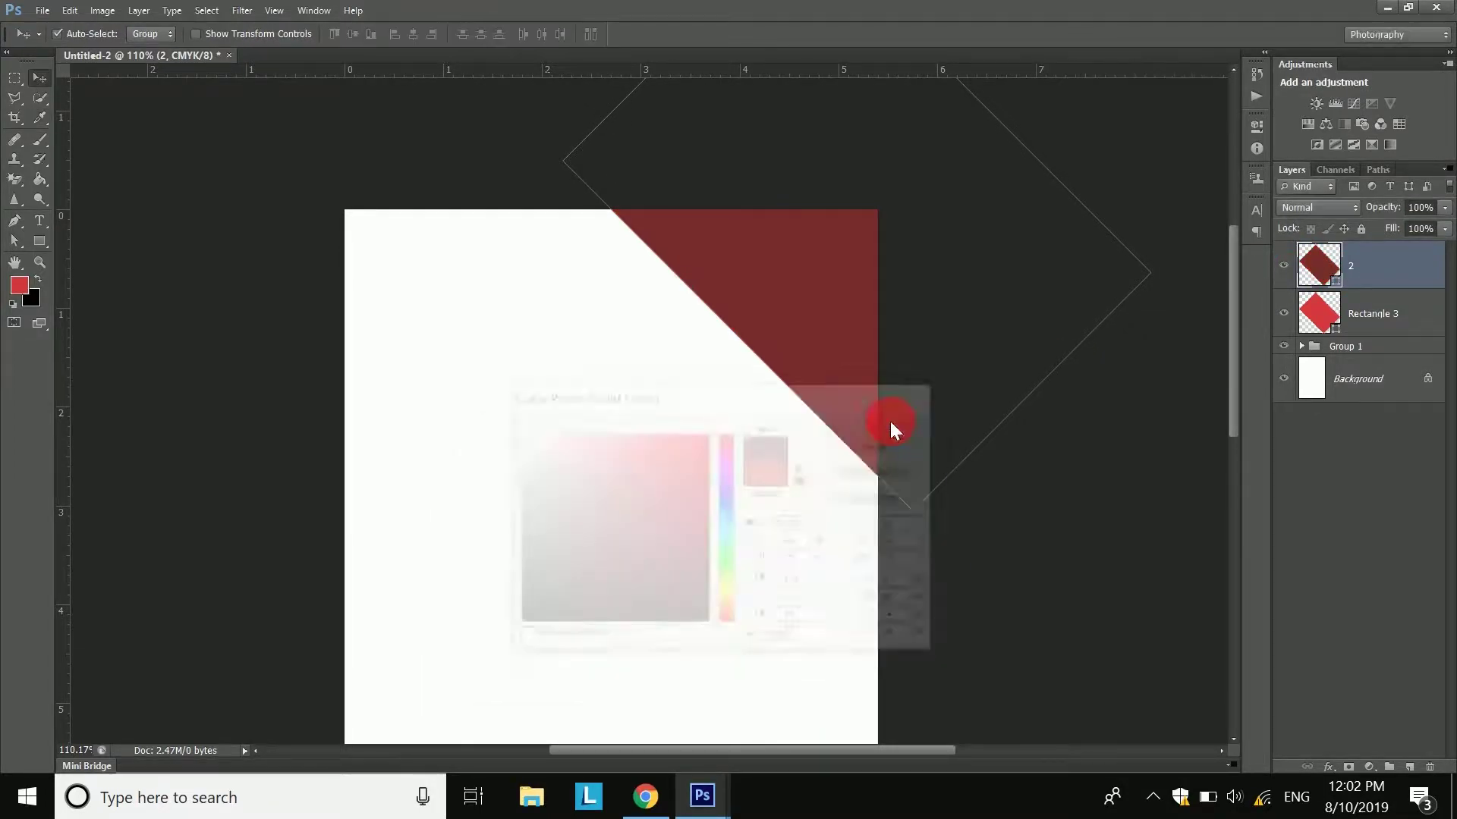
click(796, 316)
drag(797, 316, 771, 336)
drag(1388, 280, 1373, 328)
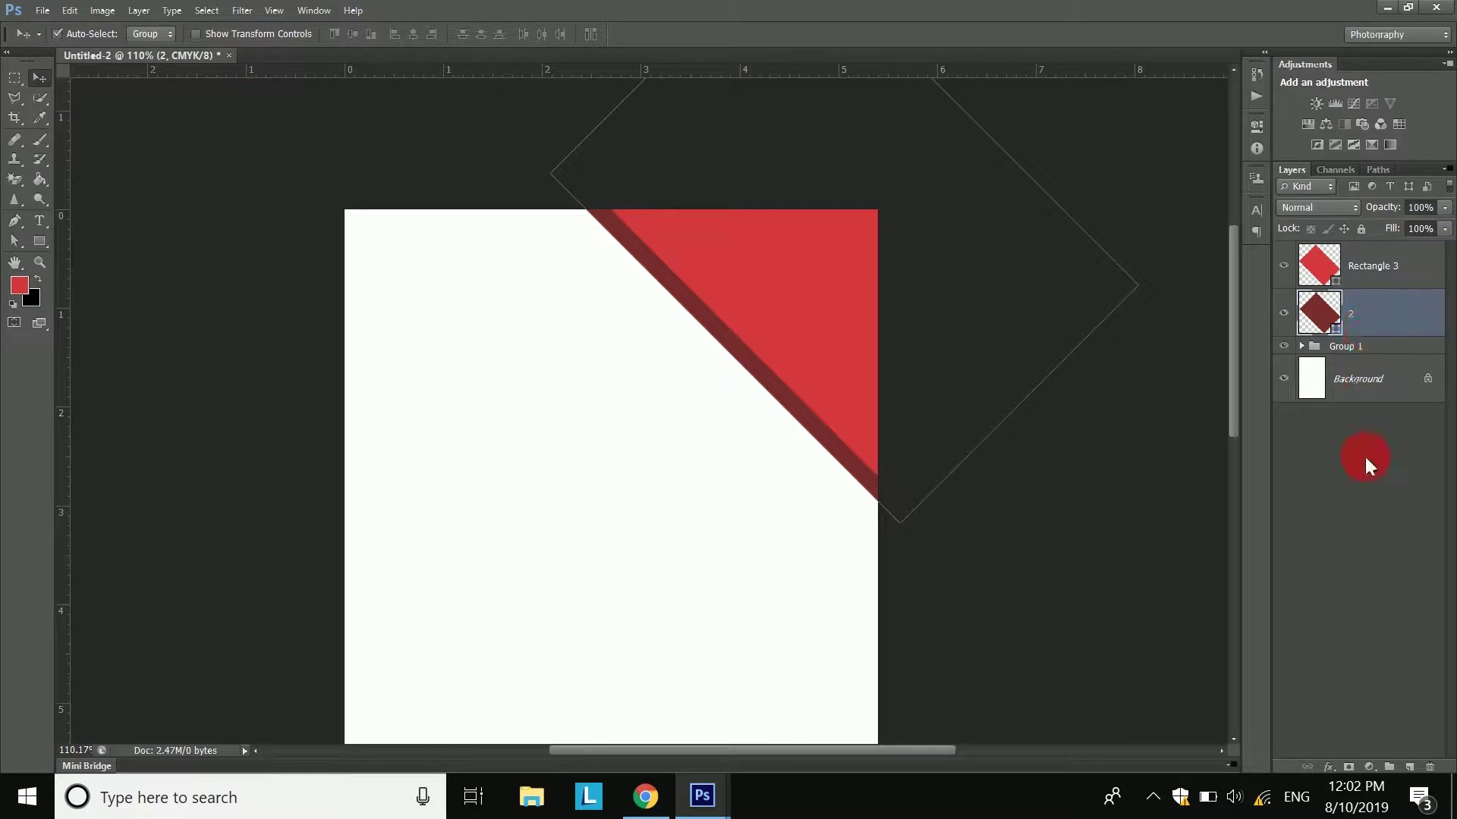
click(1359, 491)
scroll(786, 348, down, 3)
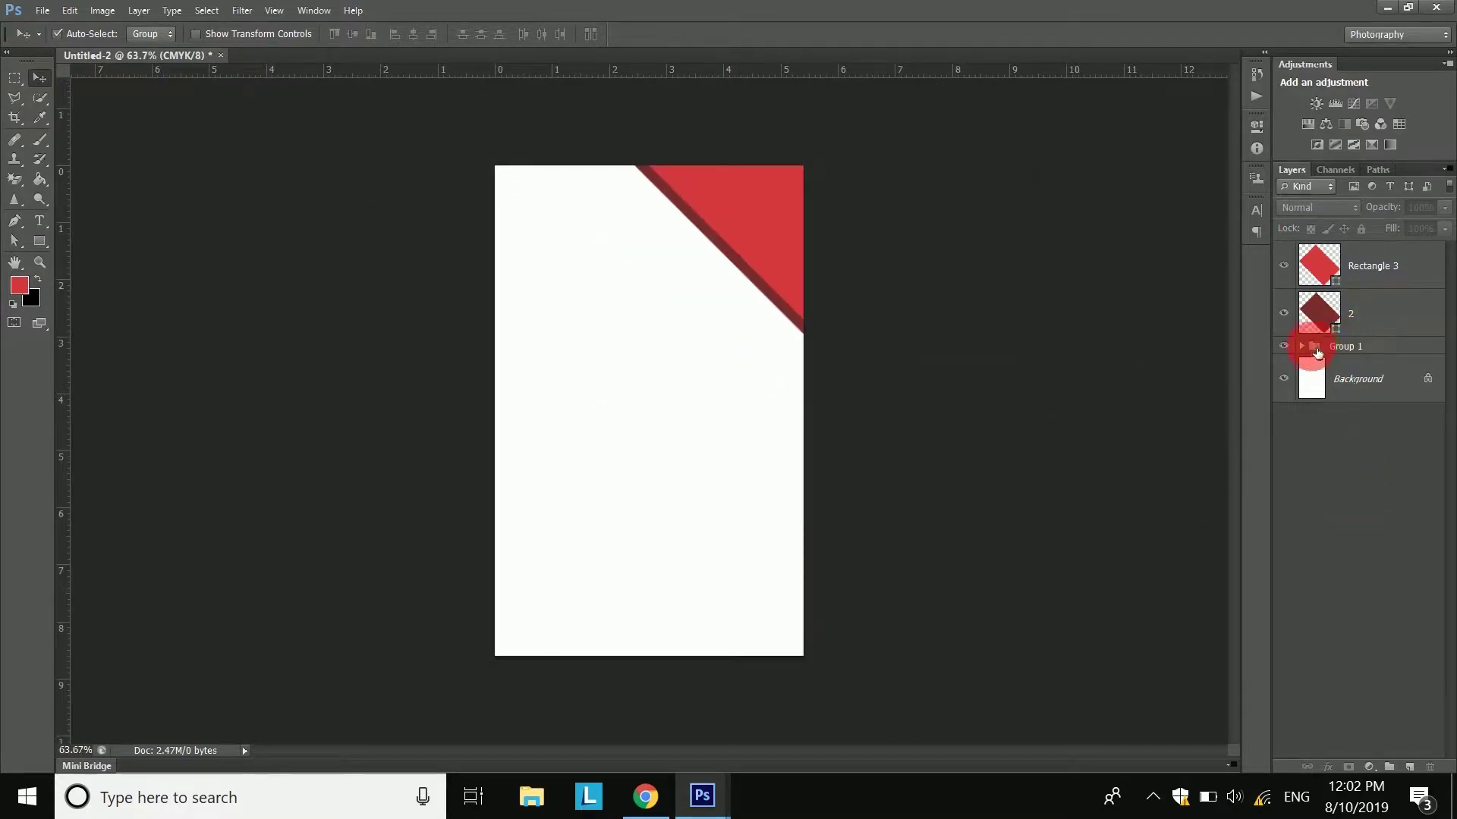
- Move the small green squares onto the left edge and fill Rectangle 3 with their green
click(1348, 349)
mouse_move(474, 199)
mouse_down()
mouse_move(522, 233)
mouse_move(491, 203)
mouse_up()
double_click(1318, 262)
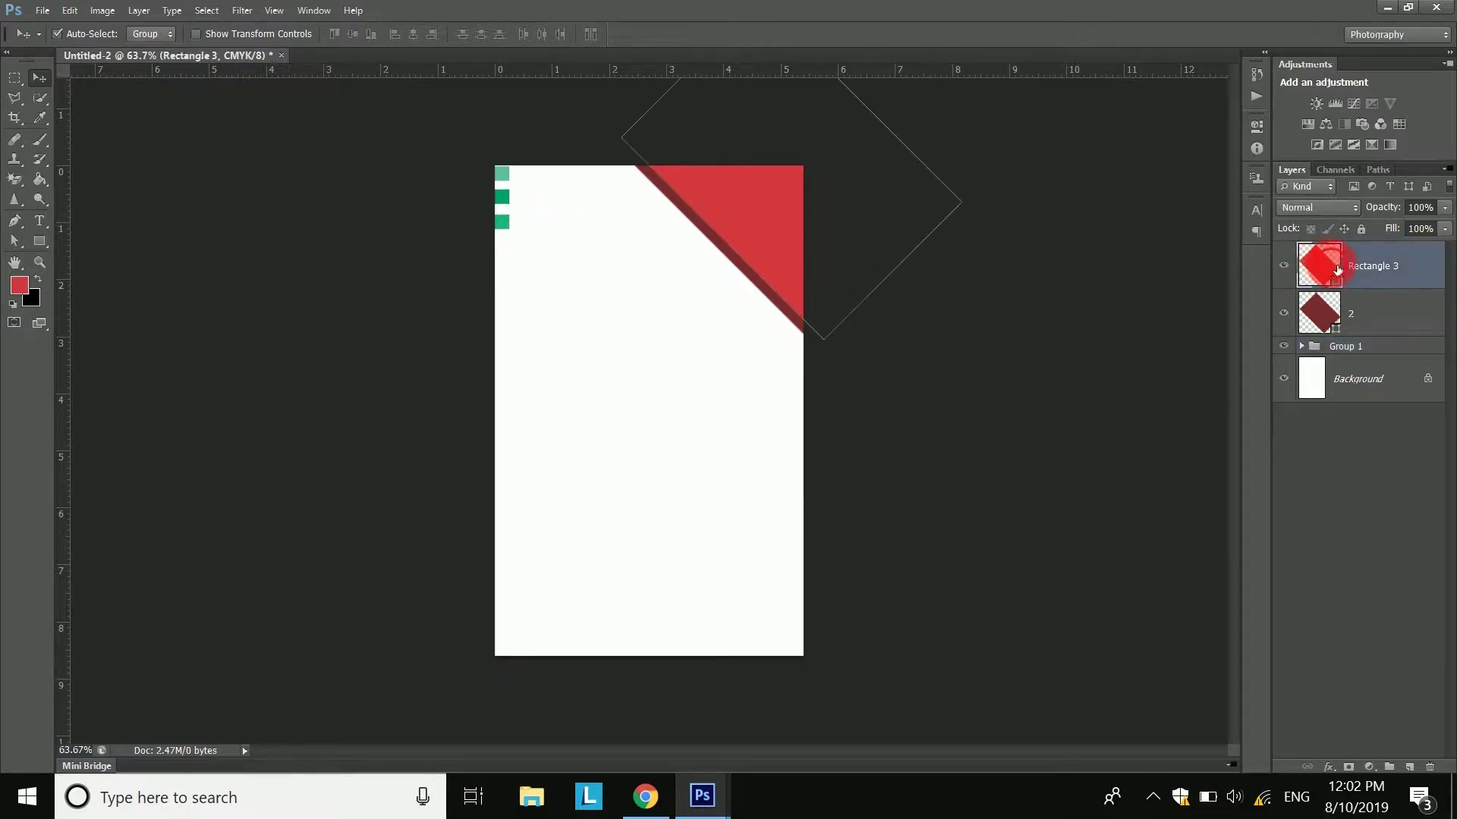
click(503, 220)
click(898, 422)
- Fill layer 2 with the darker green sampled from a small square
double_click(1317, 313)
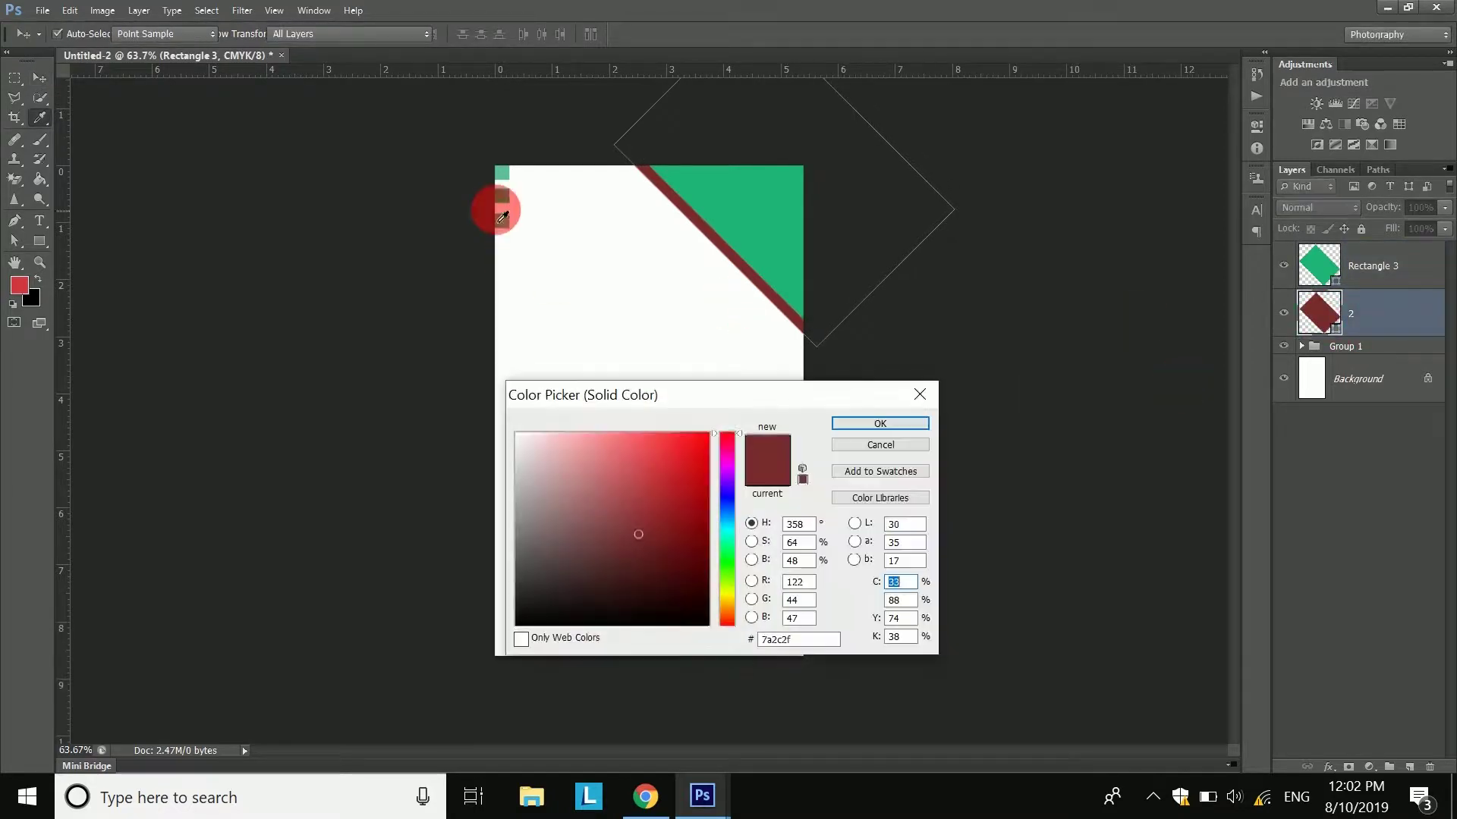
click(500, 200)
click(499, 198)
drag(800, 642, 699, 648)
click(874, 423)
- Nudge the darker green strip slightly down and left along the triangle's edge
key(v)
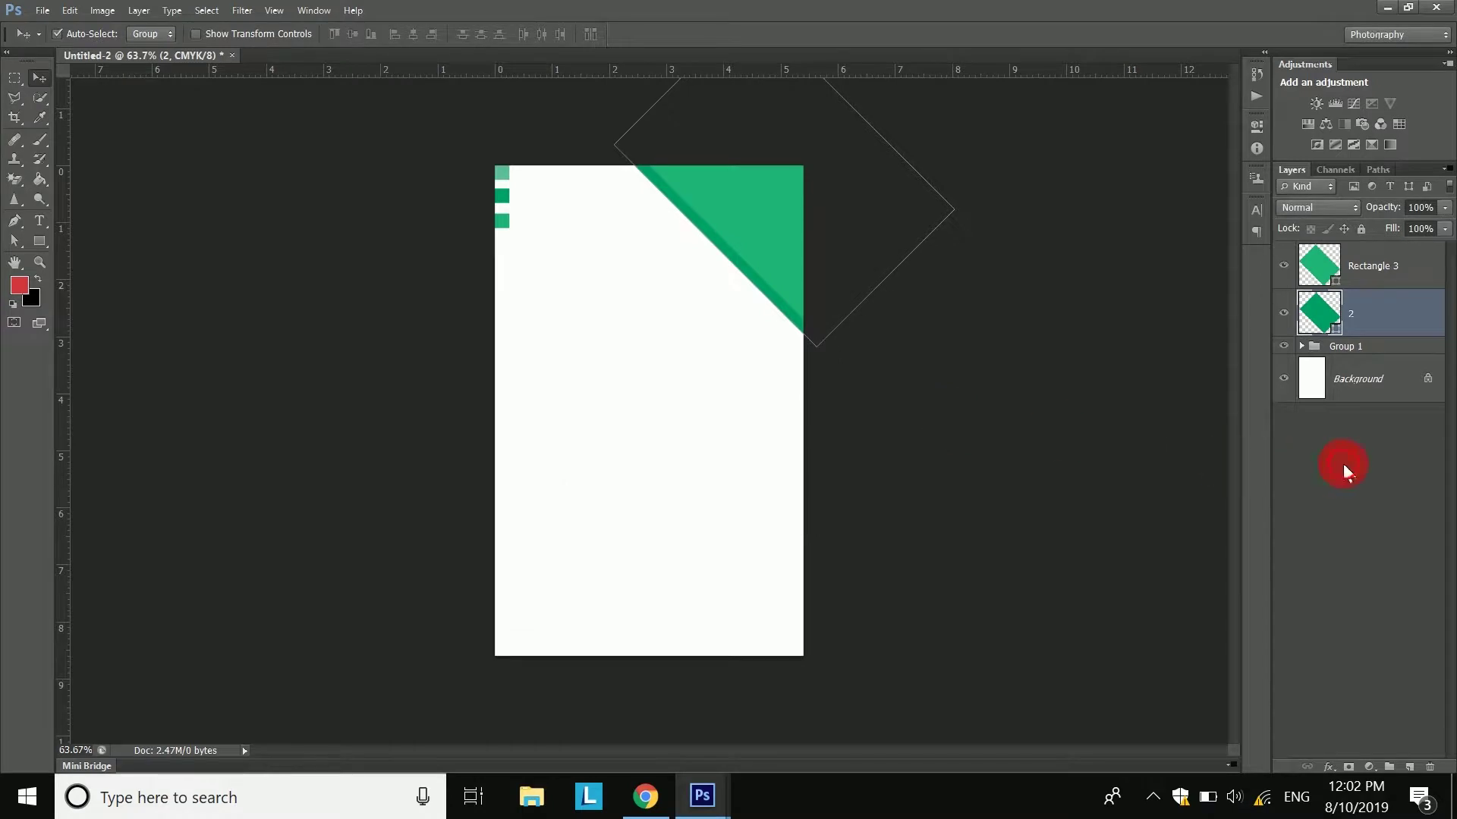
click(1340, 465)
scroll(765, 291, up, 2)
scroll(764, 293, up, 2)
drag(677, 241, 645, 356)
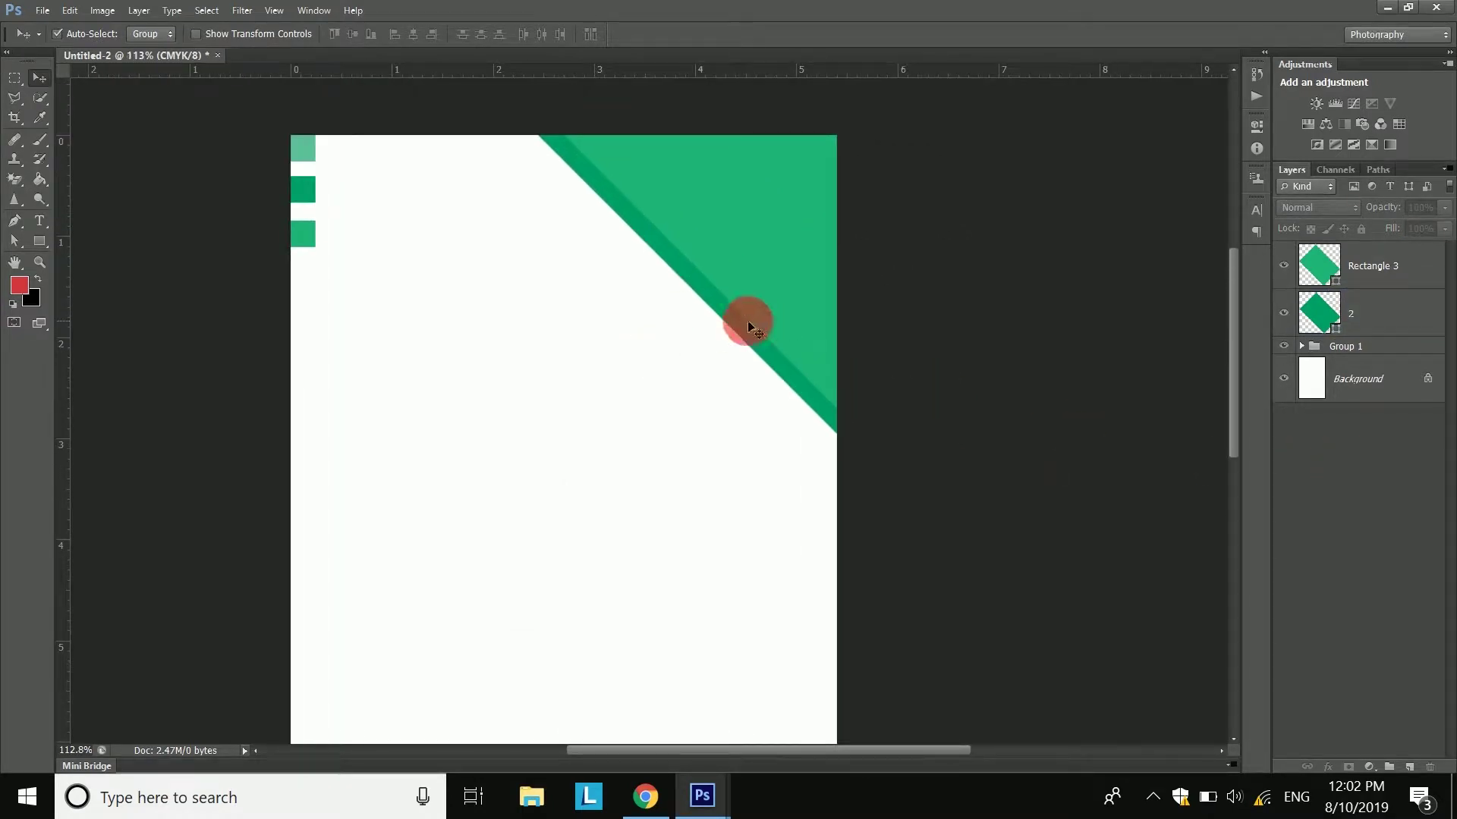
click(1372, 312)
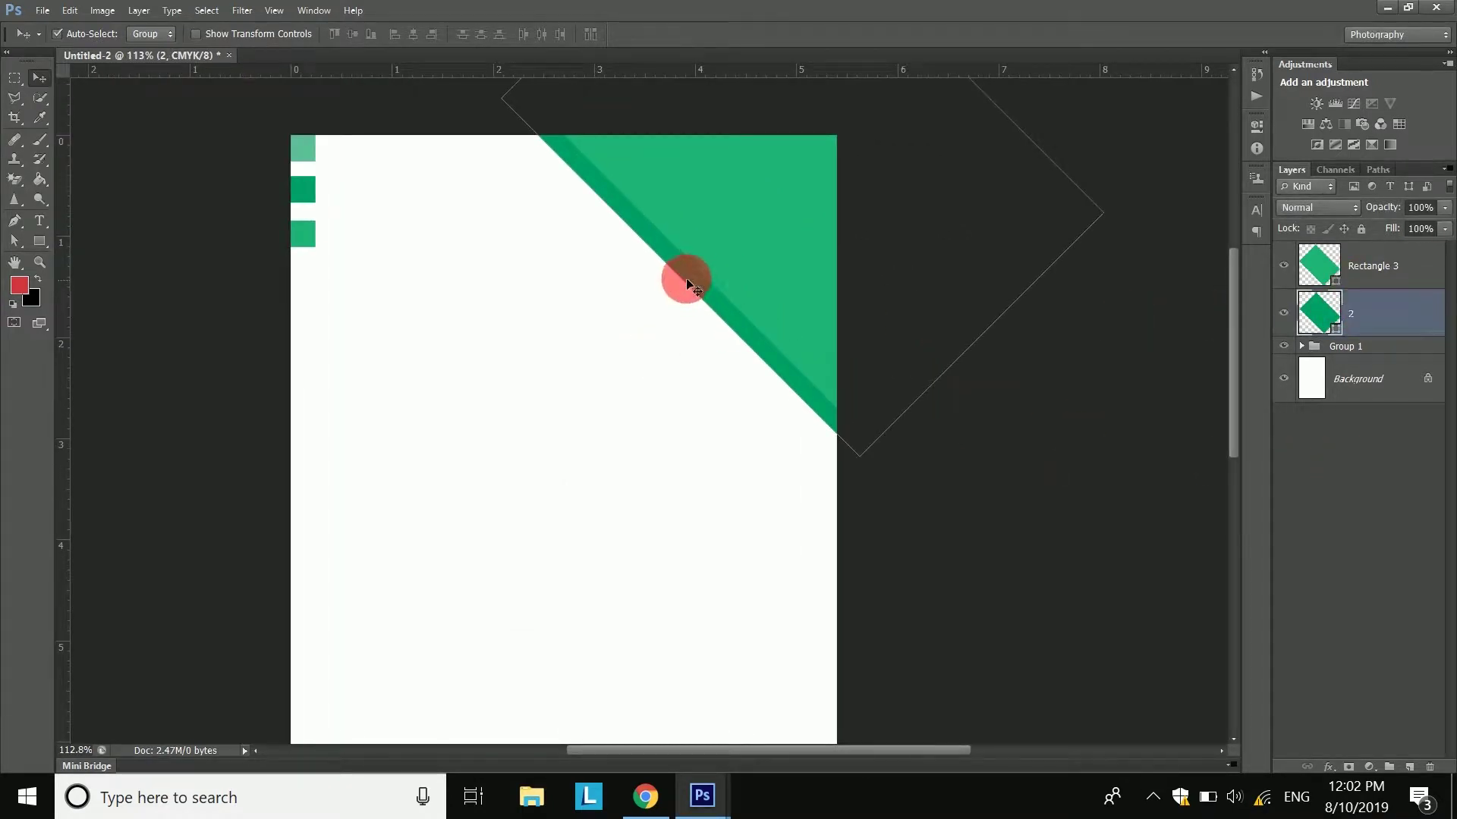
drag(691, 278, 687, 296)
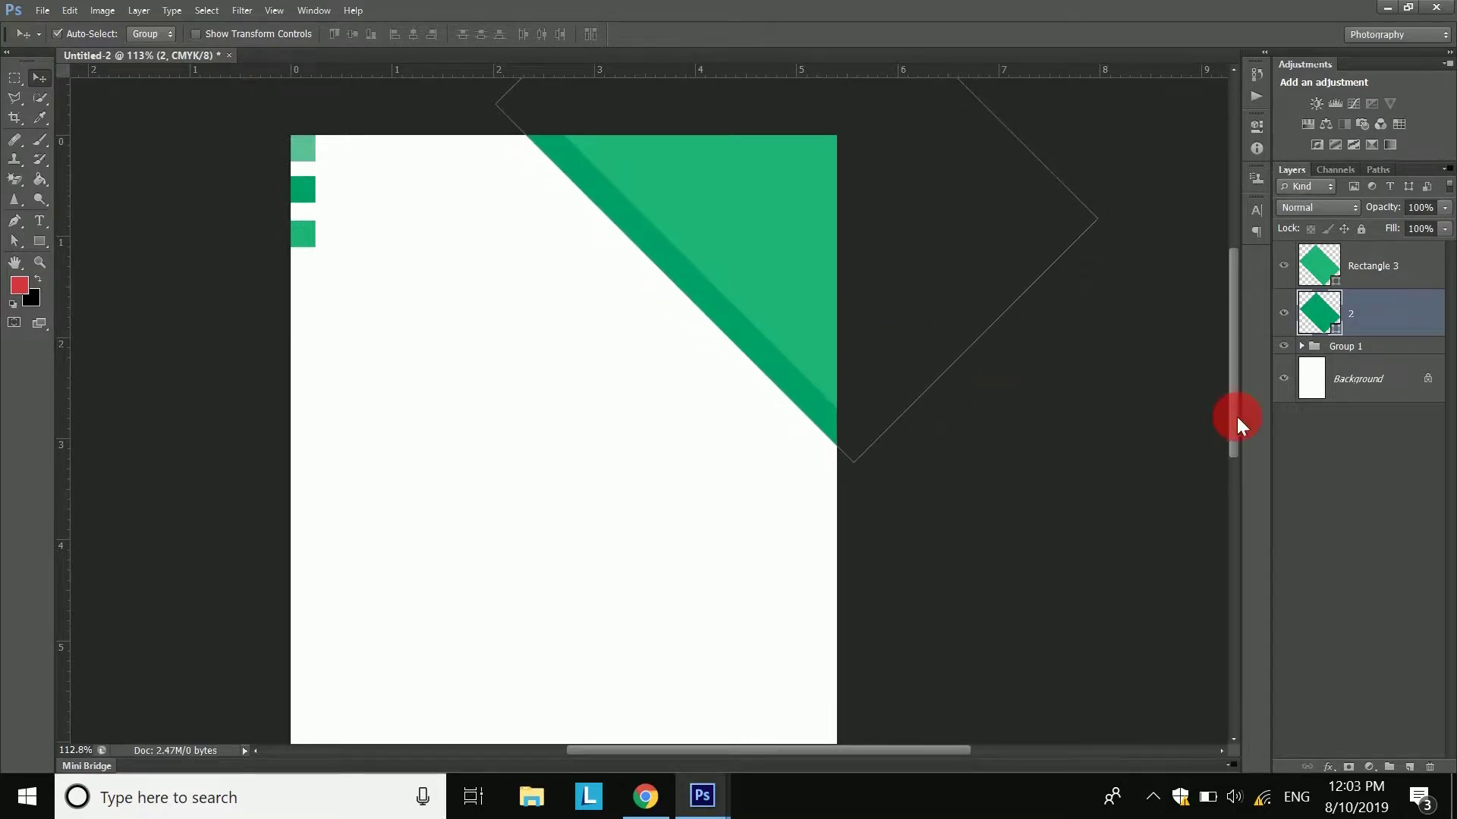
click(691, 297)
click(691, 298)
drag(703, 300, 700, 310)
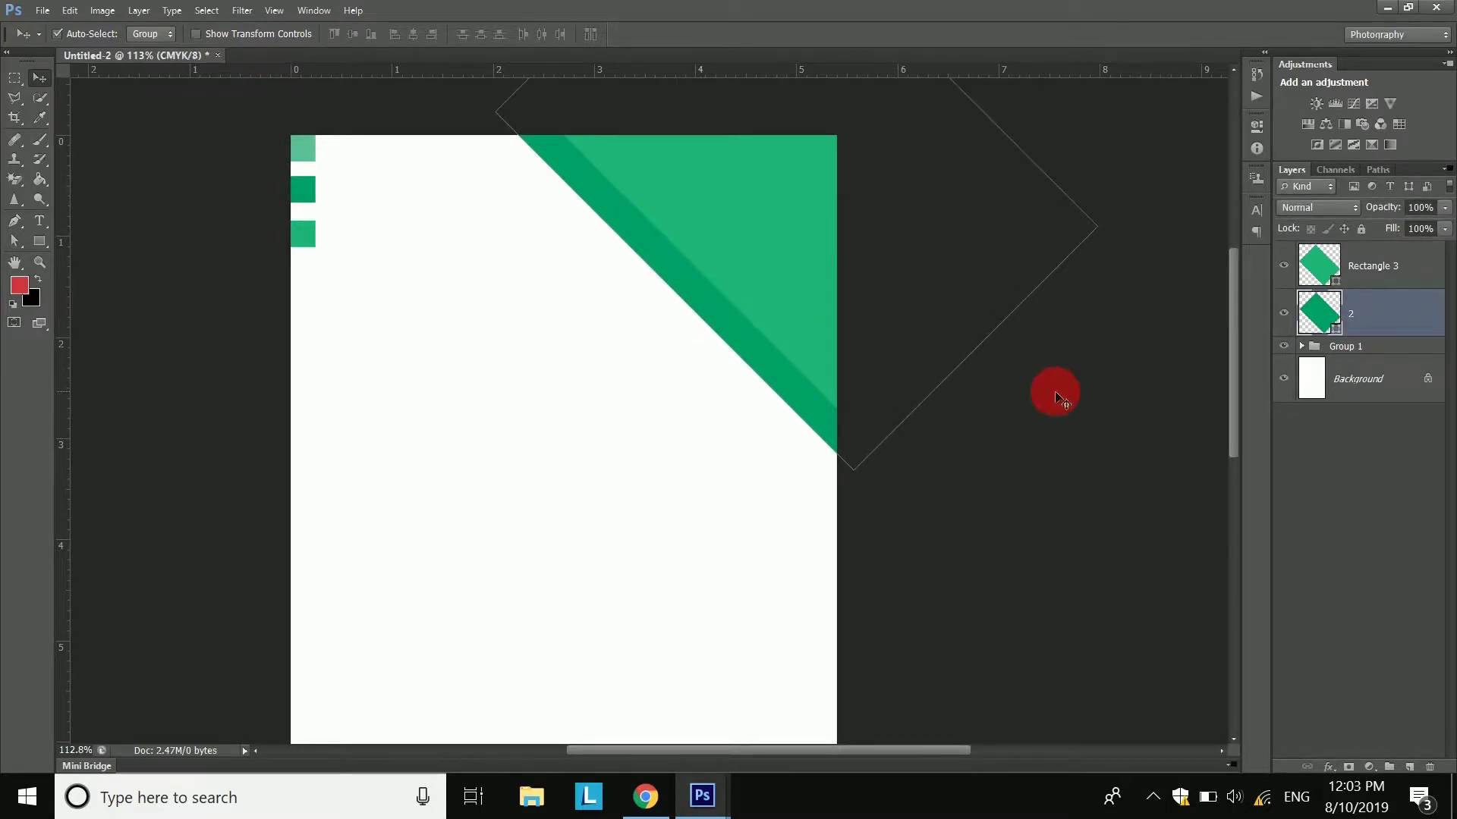
click(1273, 462)
drag(35, 244, 37, 244)
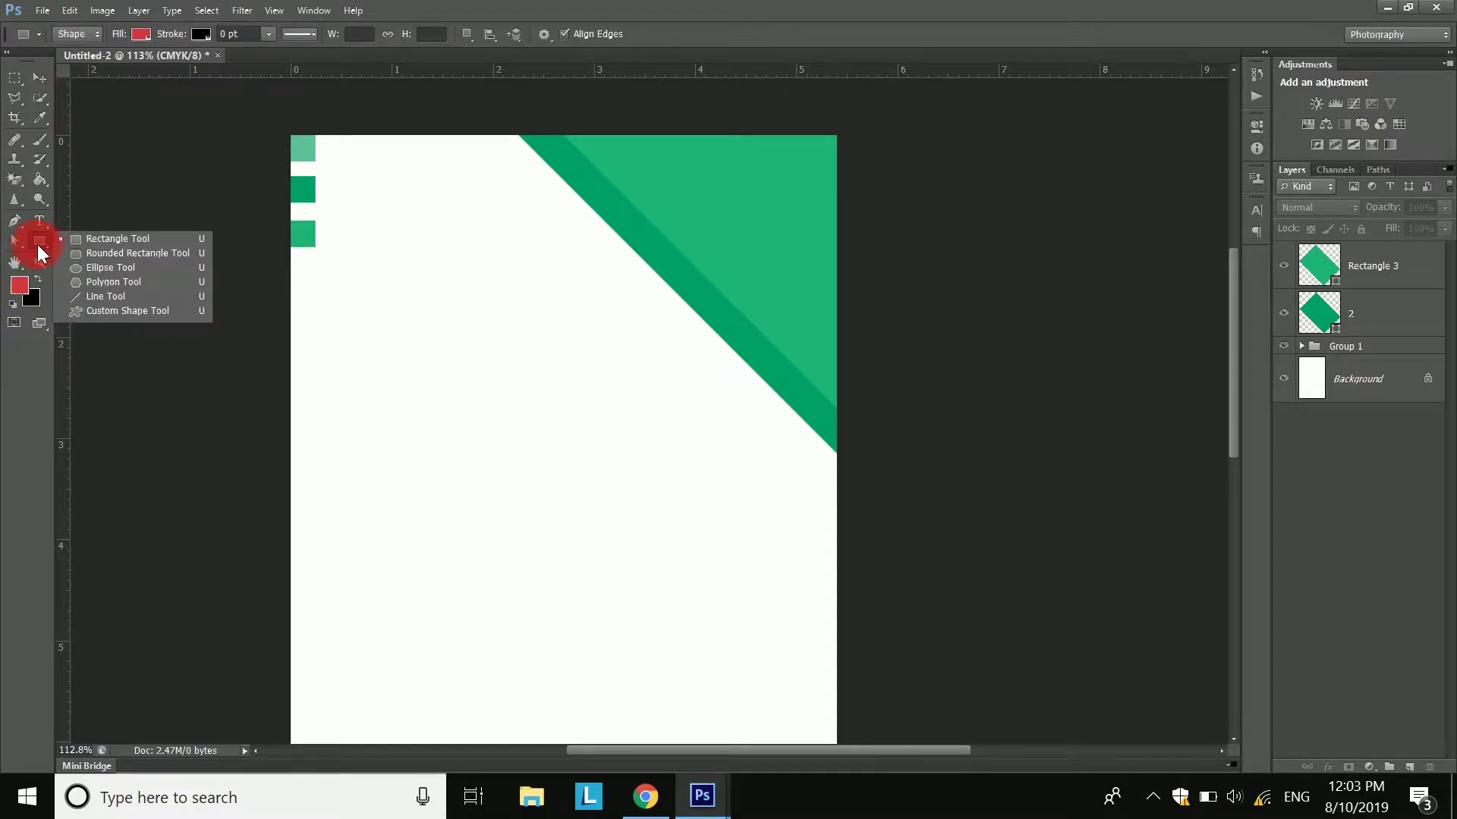
- Draw a tall red rounded rectangle and rotate it -45° onto the green corner's diagonal edge
click(110, 253)
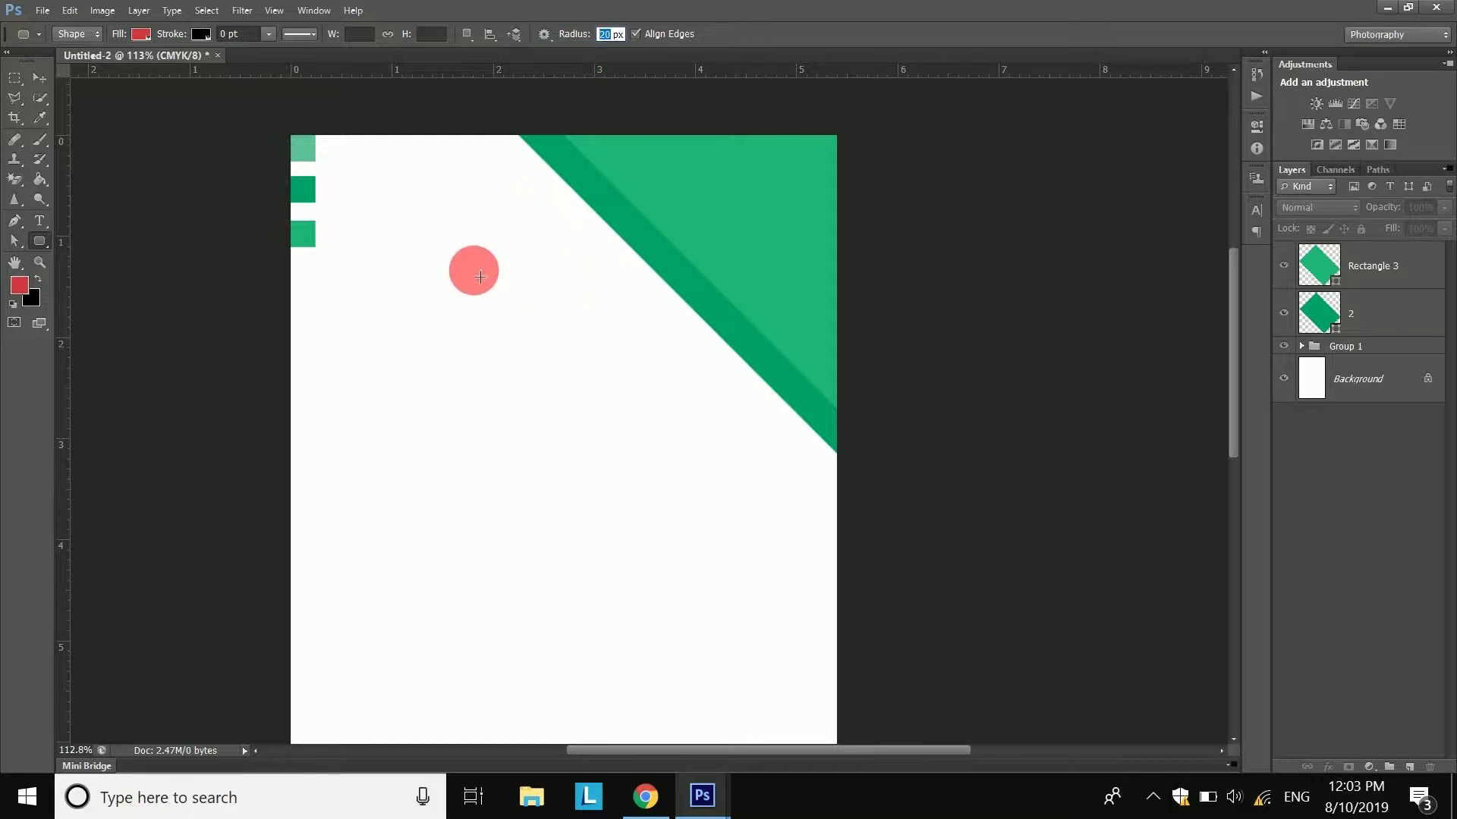
drag(479, 276, 526, 534)
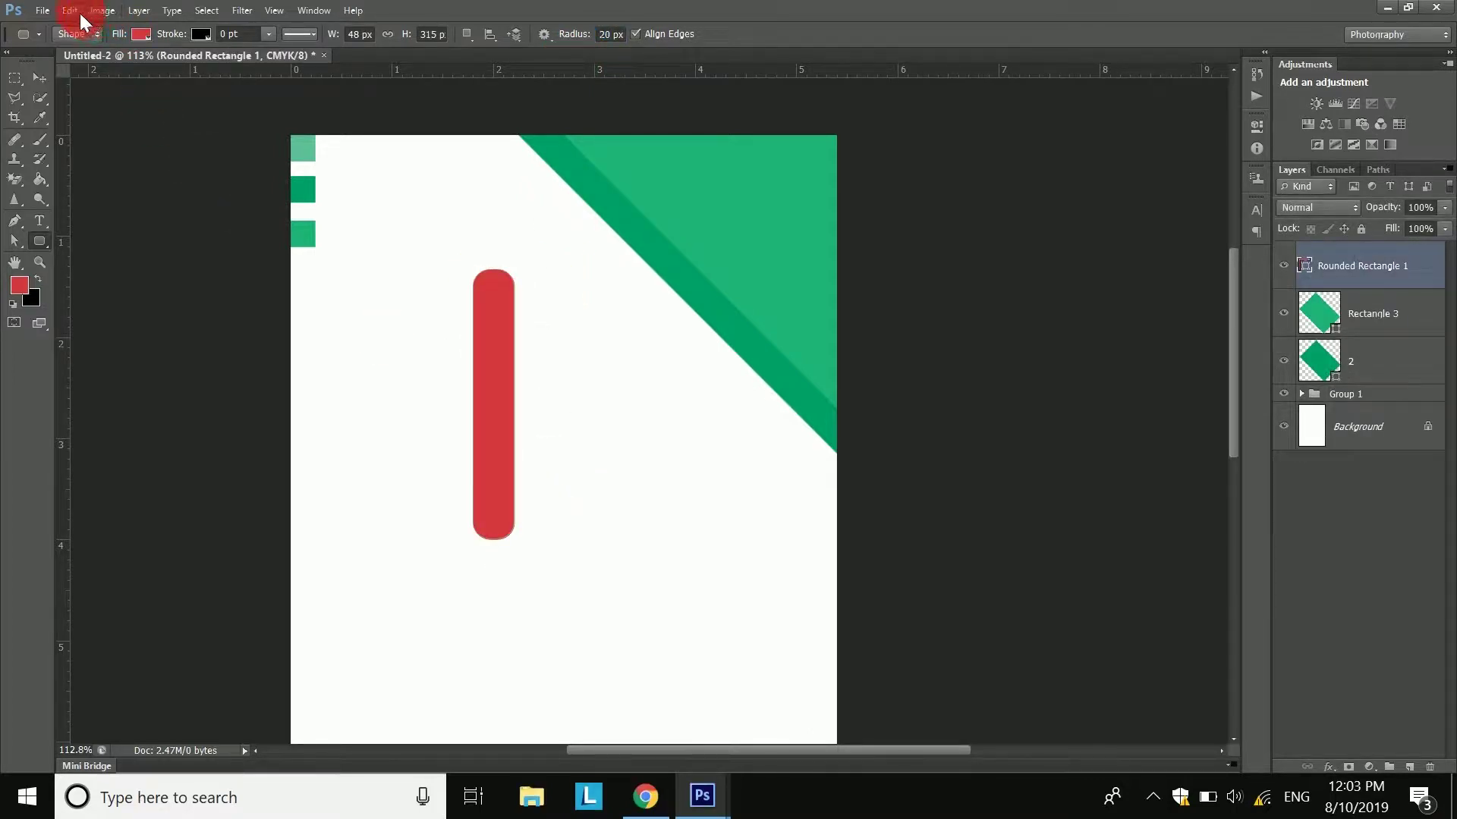
click(72, 12)
click(179, 439)
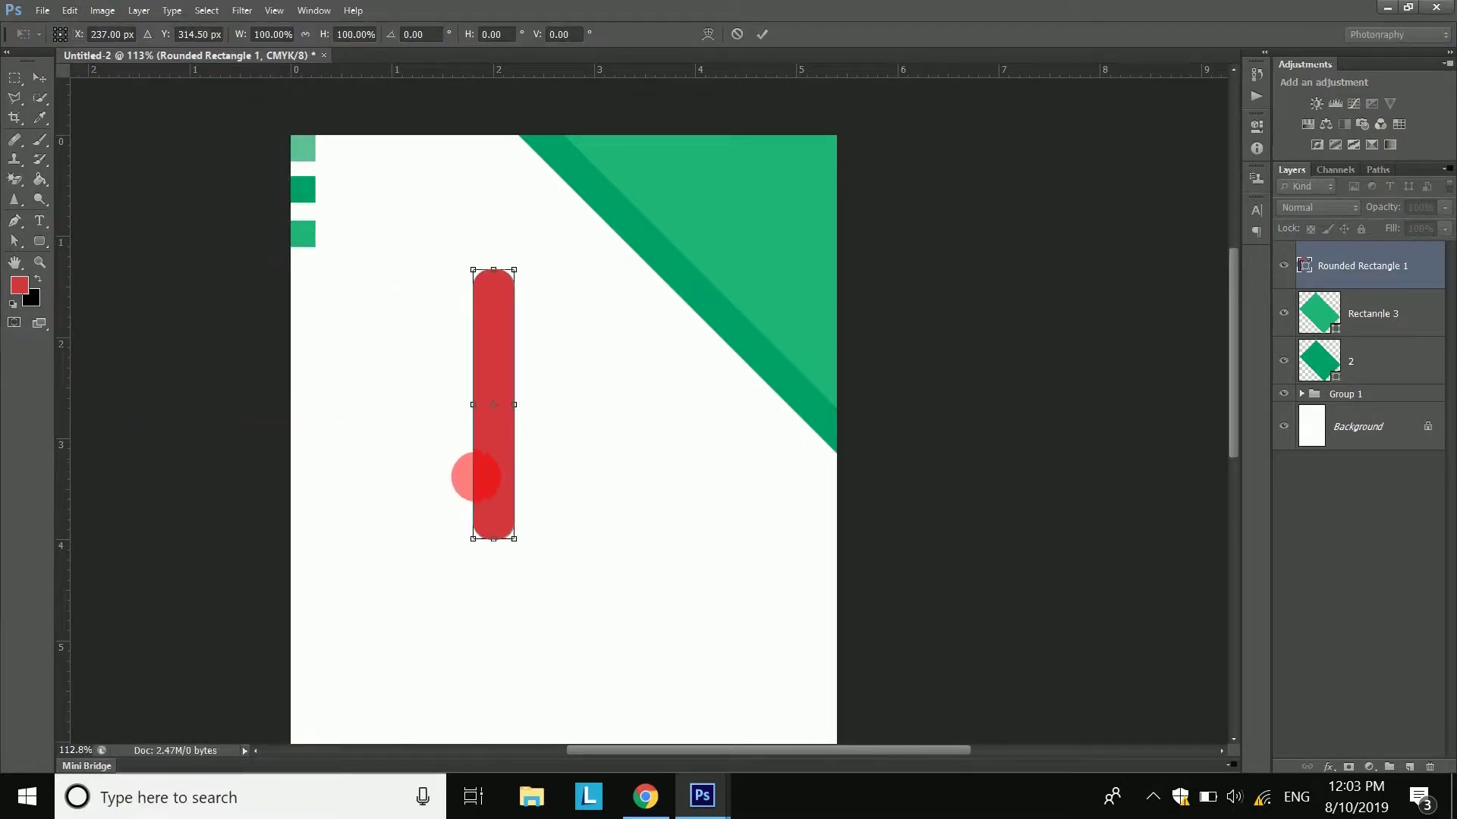
drag(498, 478, 712, 411)
drag(781, 501, 845, 409)
drag(737, 383, 789, 390)
- Stretch the bar along the diagonal until it reaches the page's right edge, then apply
scroll(807, 344, up, 2)
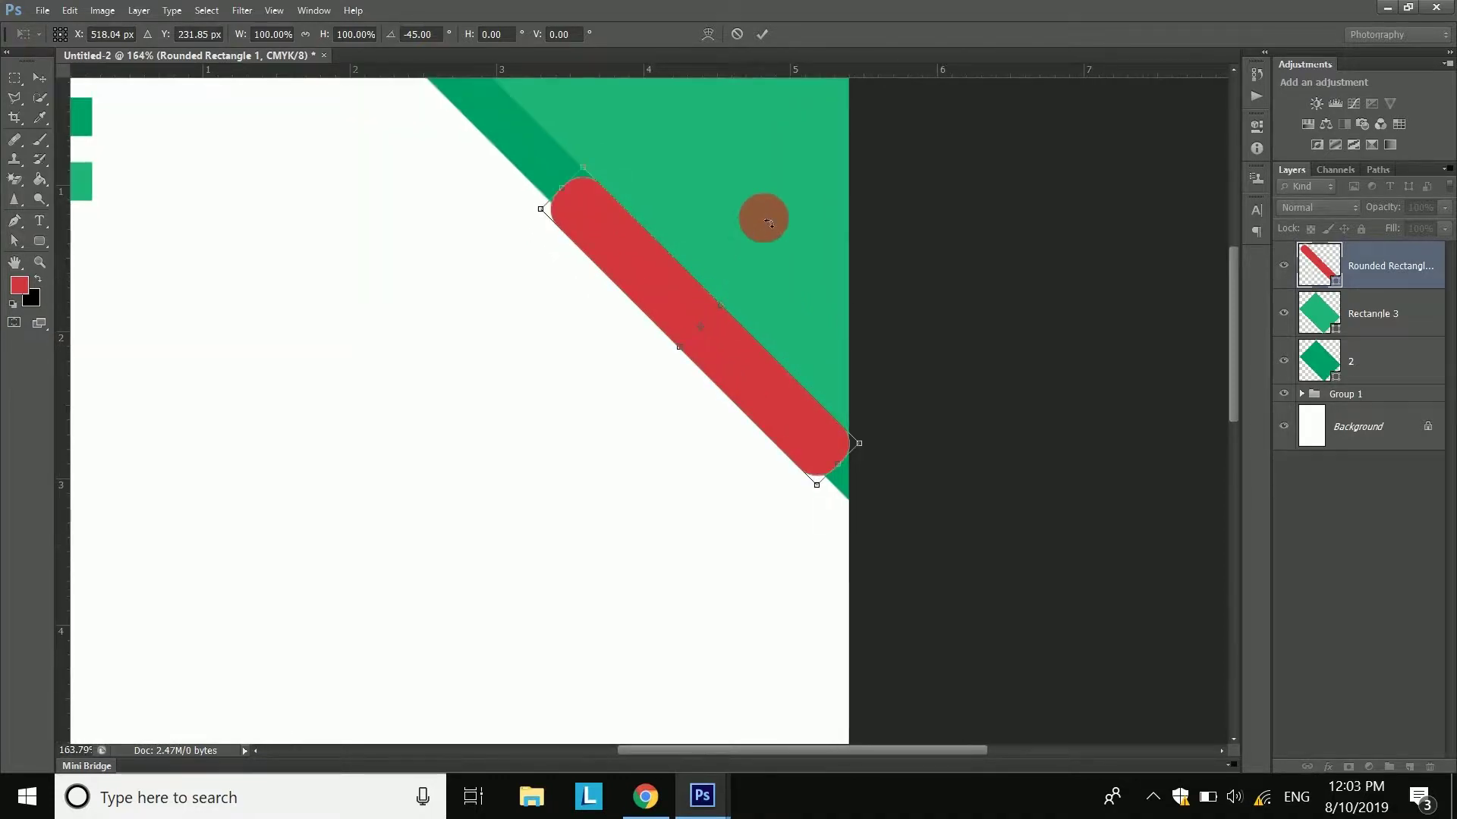
drag(739, 262, 698, 322)
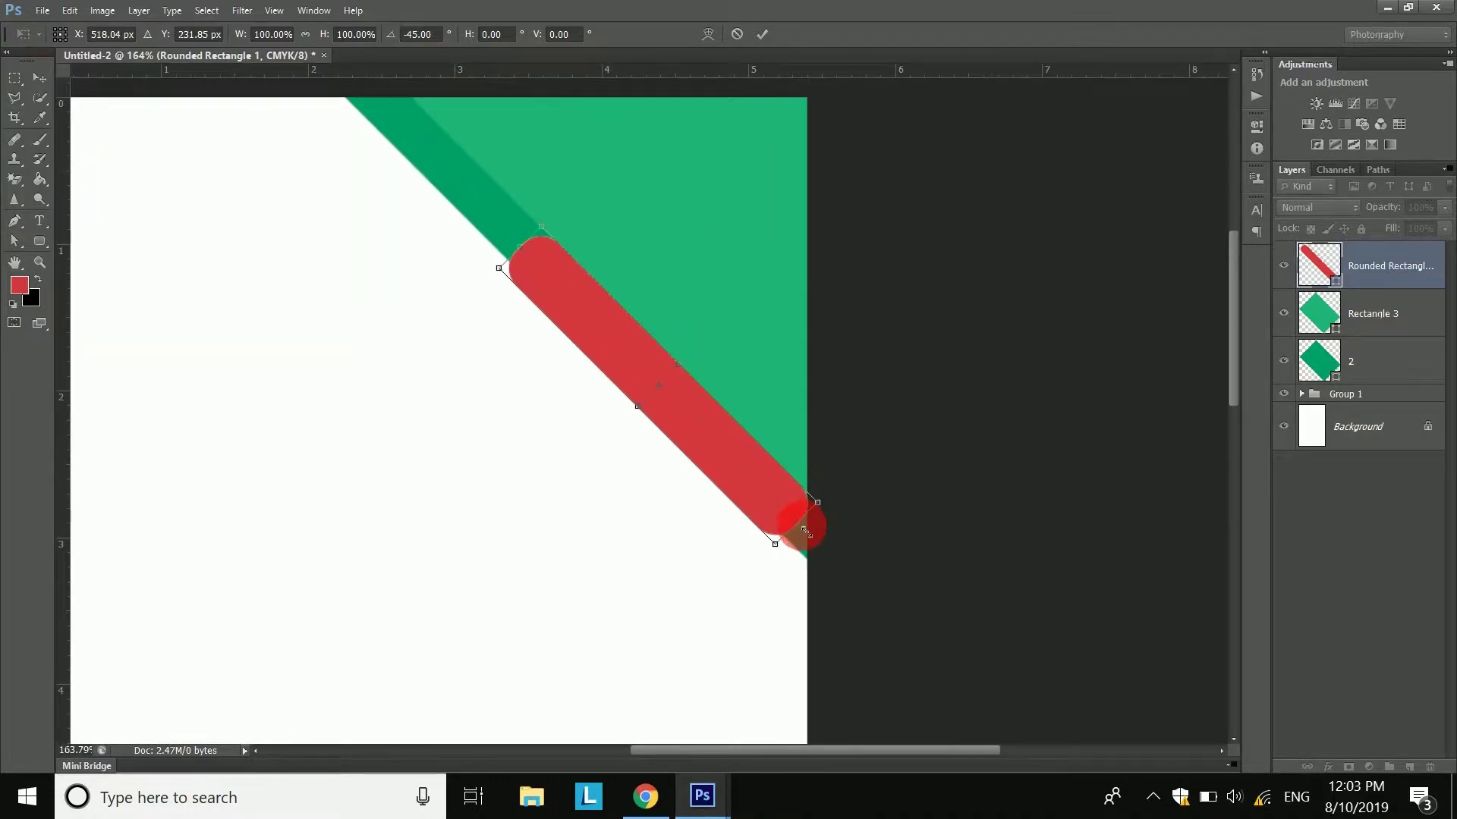
drag(804, 532, 892, 602)
drag(774, 477, 705, 396)
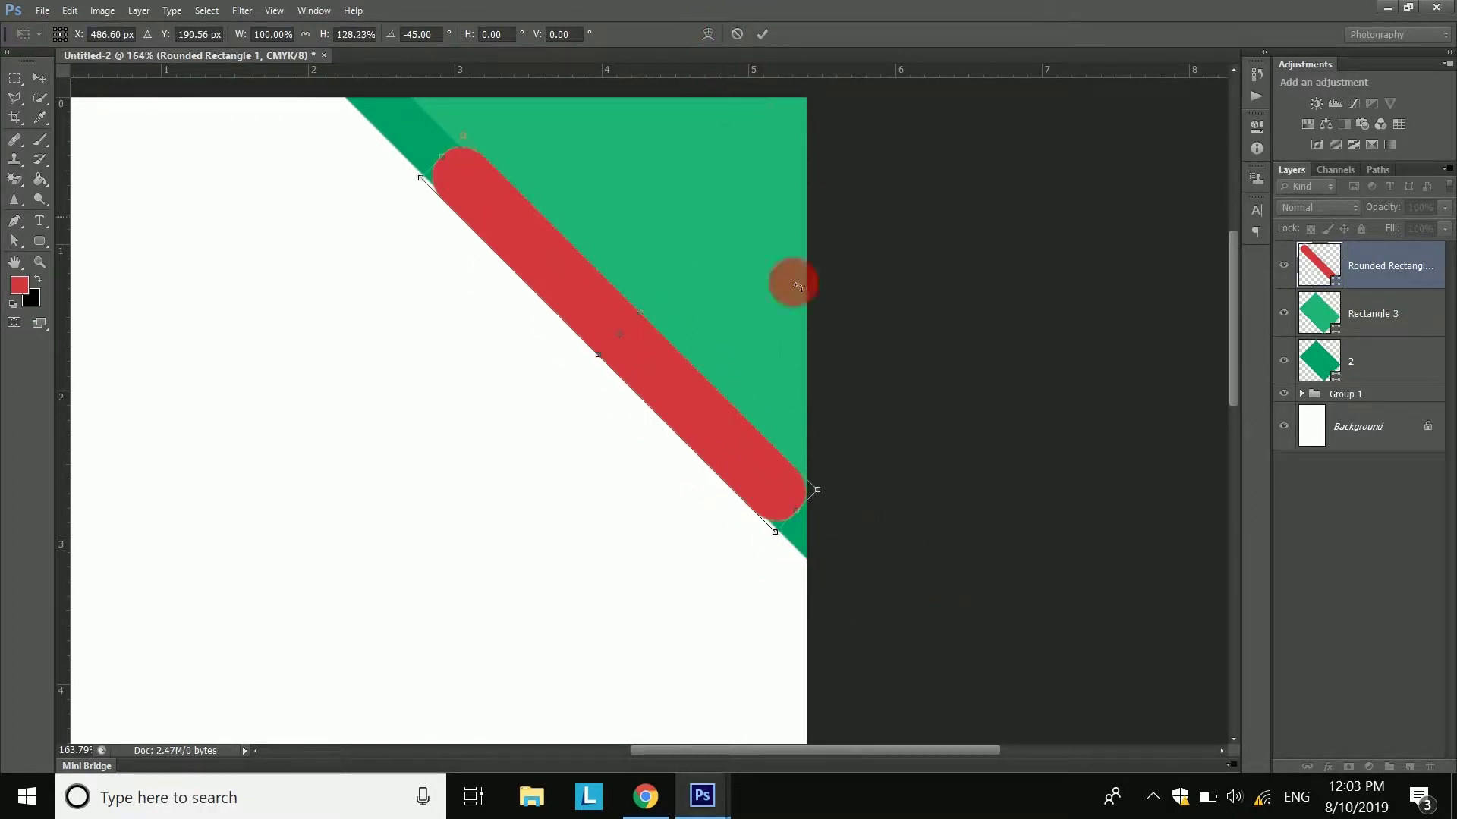
drag(805, 520, 820, 531)
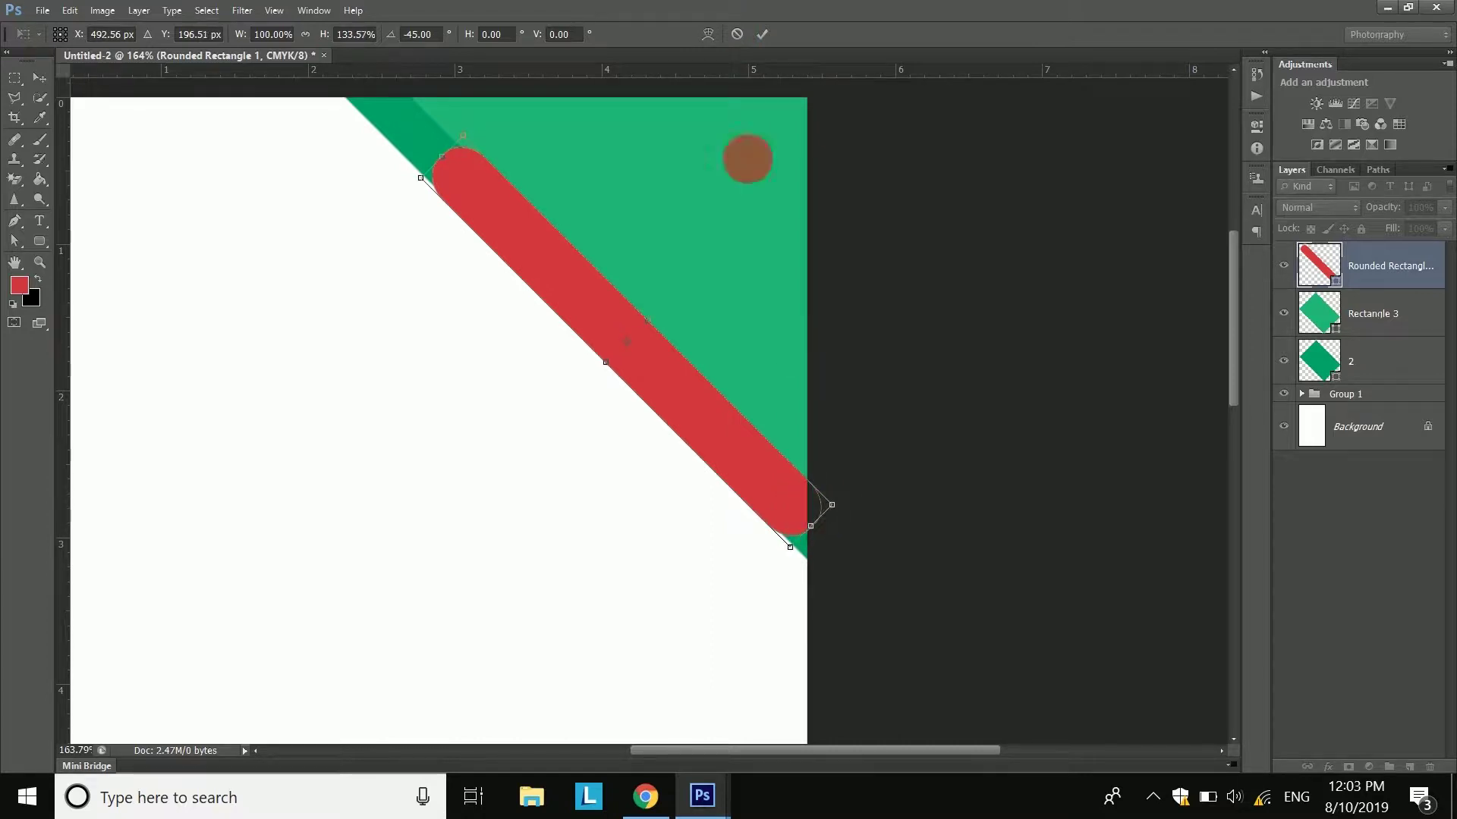
click(766, 34)
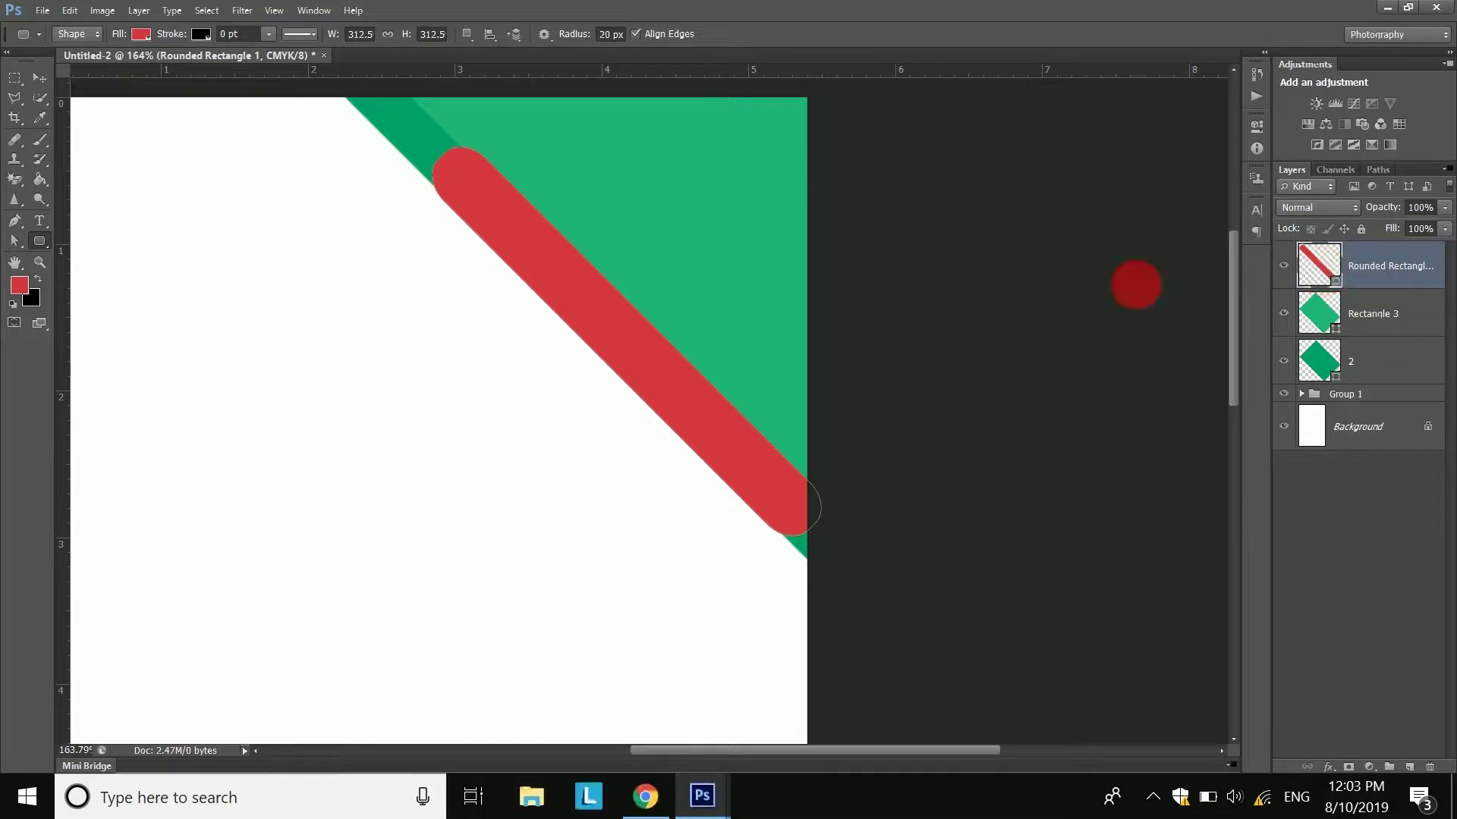
- Fill the rounded bar with the light green #5ec096 sampled from the corner square
drag(476, 307, 452, 347)
double_click(1306, 273)
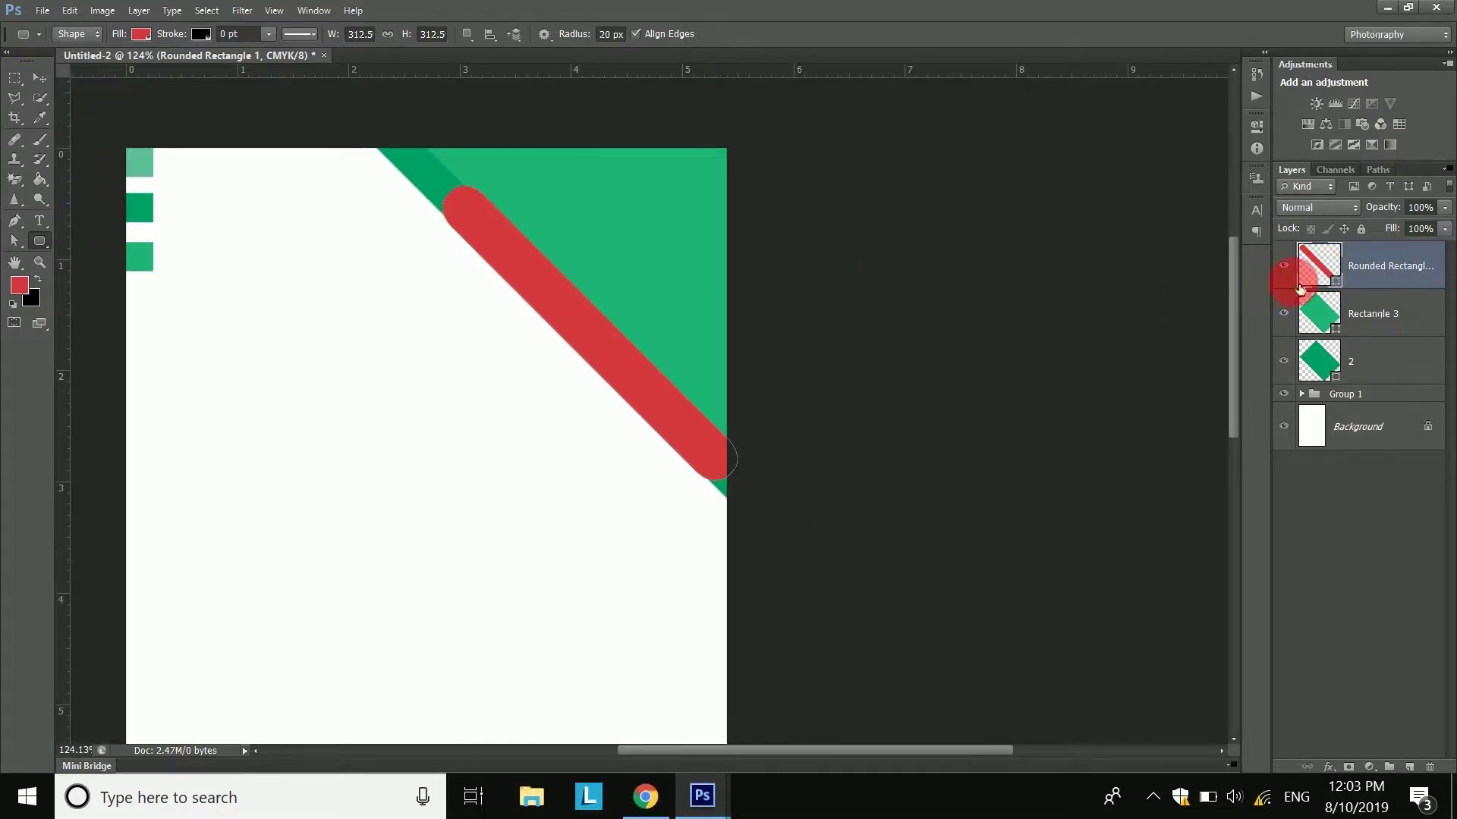
click(139, 166)
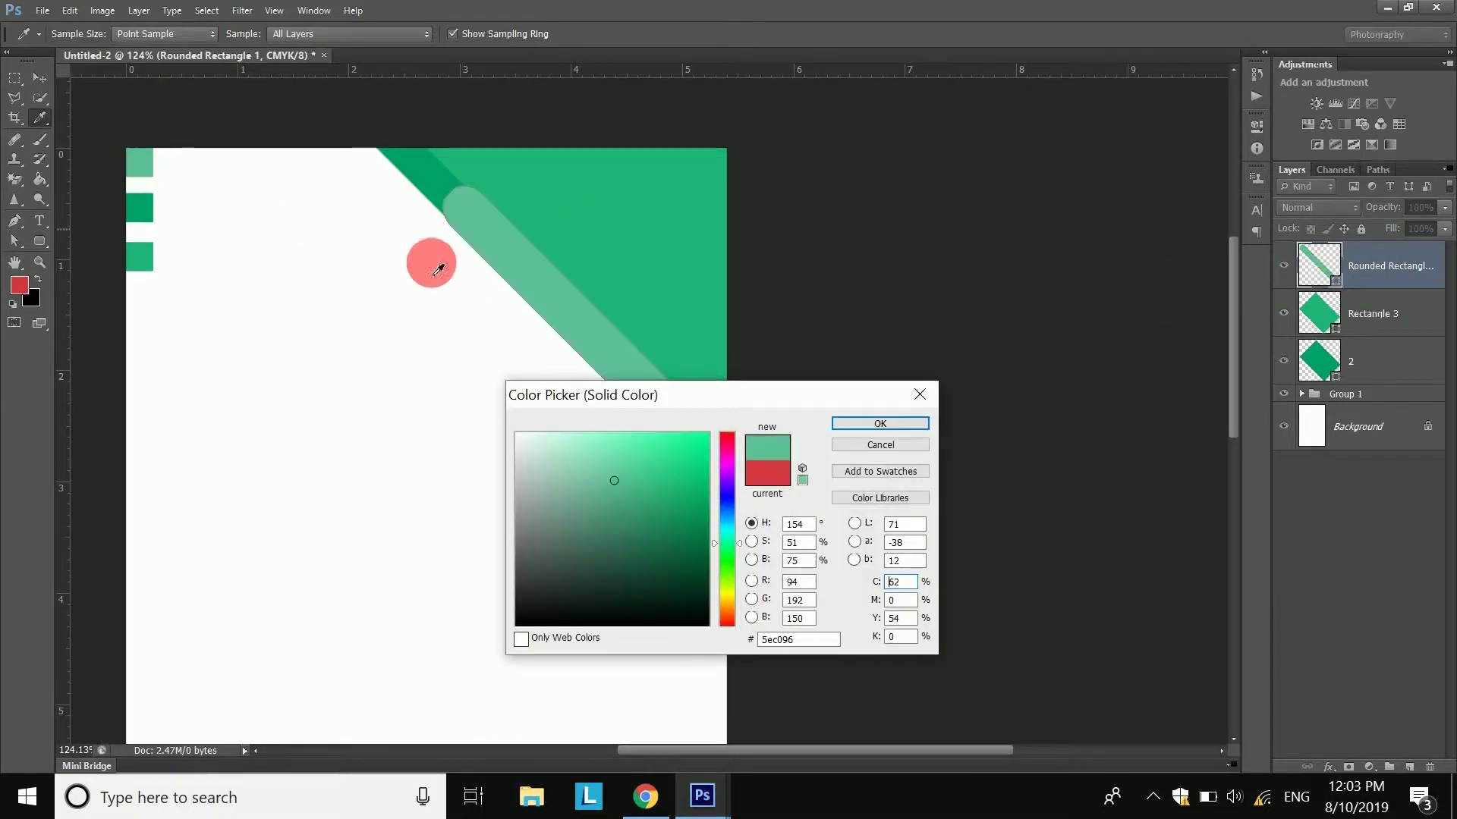
click(845, 421)
- Adjust the light green bar's position over the triangle's diagonal edge
drag(400, 341, 567, 351)
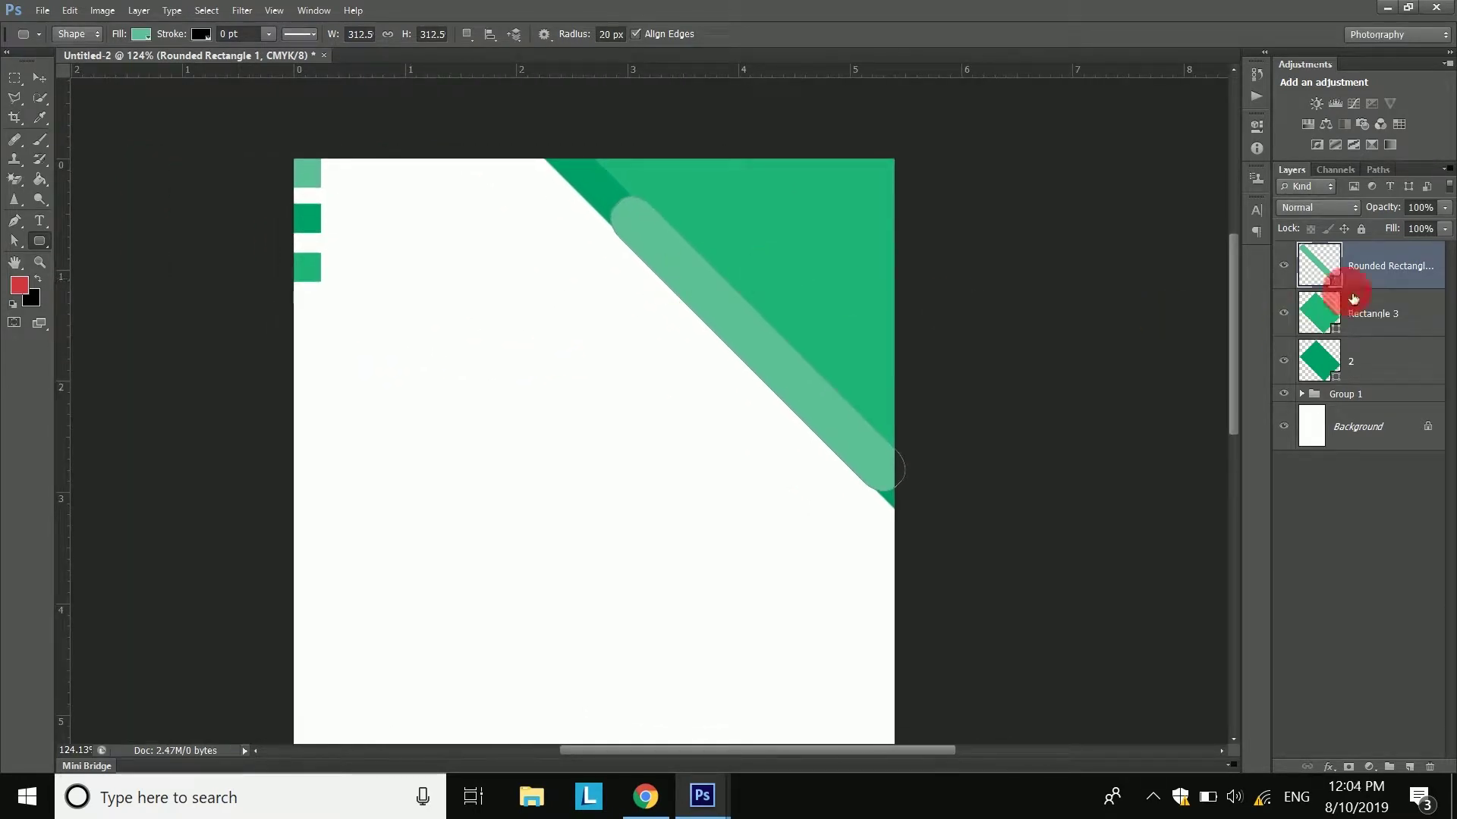
click(32, 78)
drag(703, 315, 766, 361)
drag(452, 326, 481, 478)
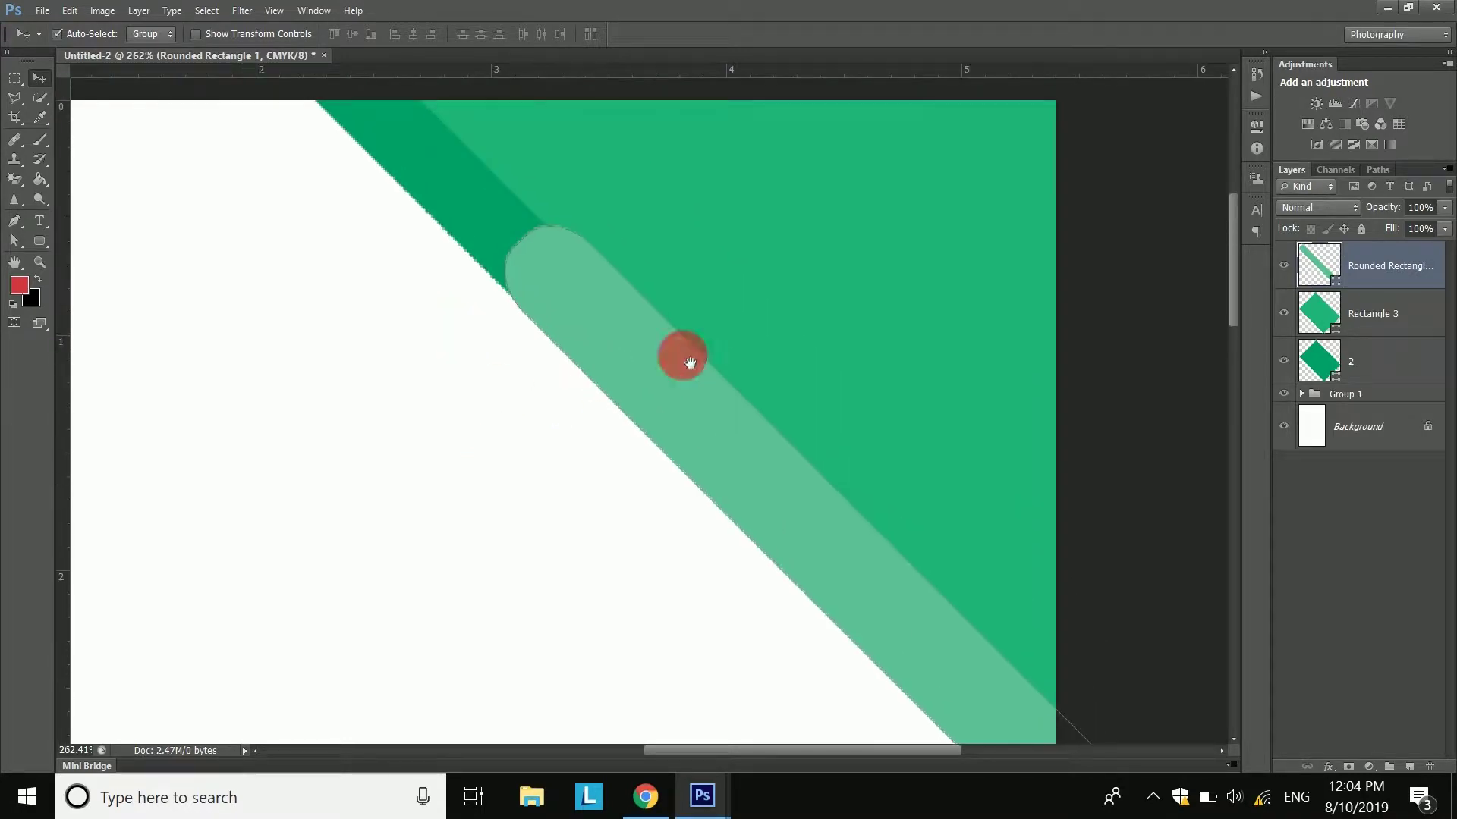
drag(801, 283, 814, 270)
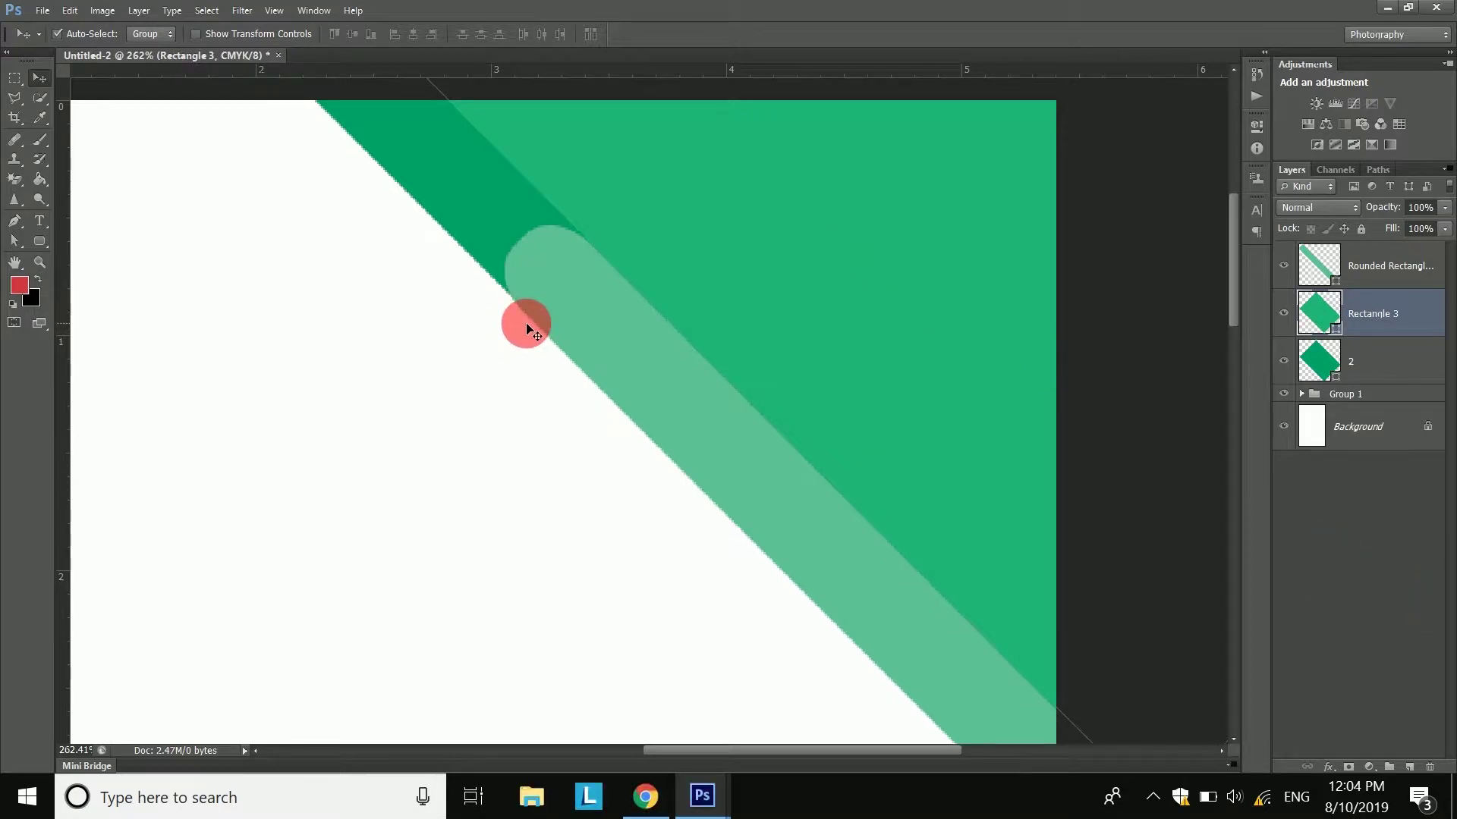
- Select Rectangle 3 together with layer 2 and group them as 'design'
scroll(529, 328, down, 5)
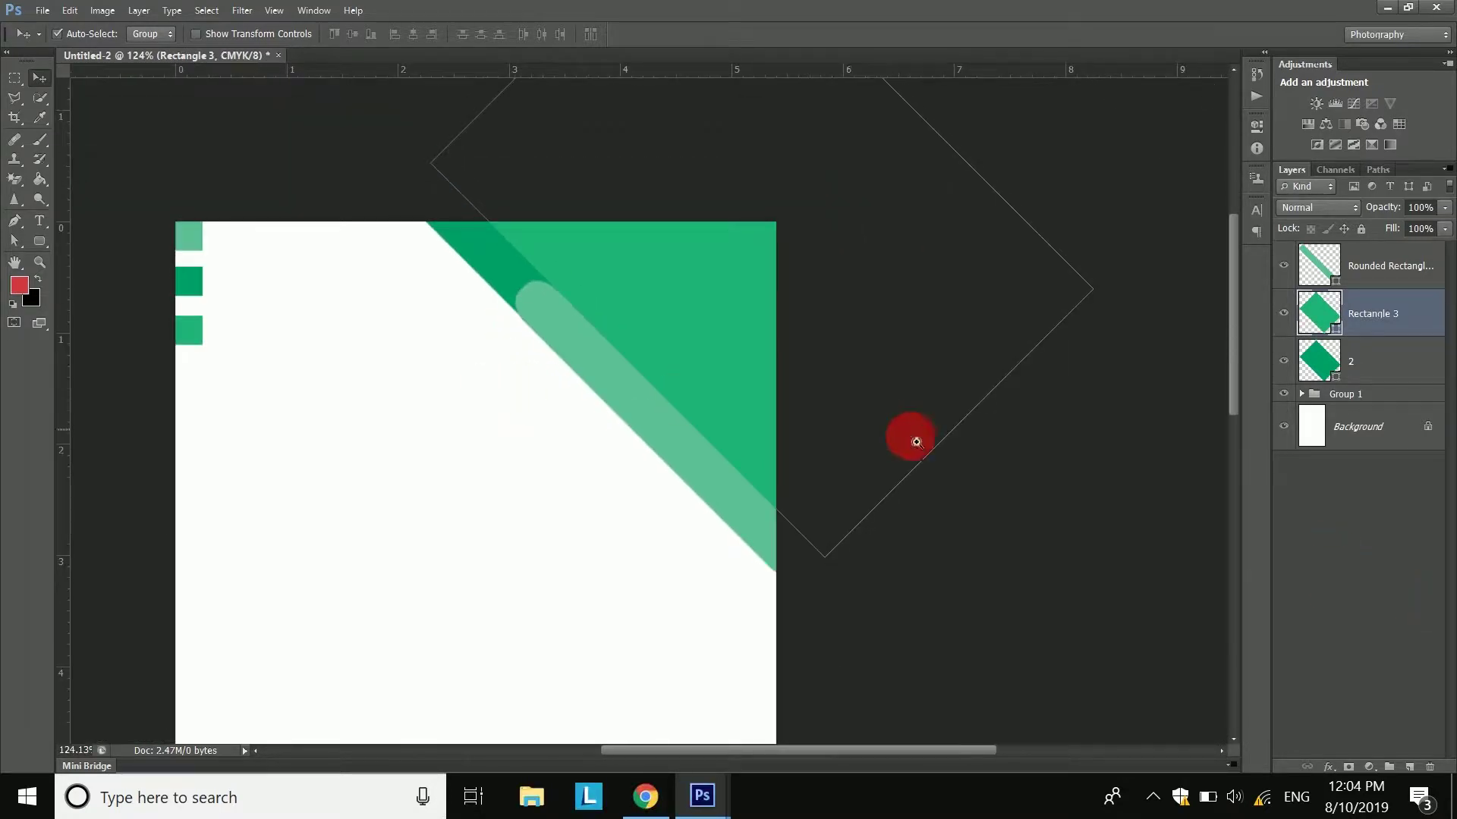
shift+click(1372, 364)
click(139, 12)
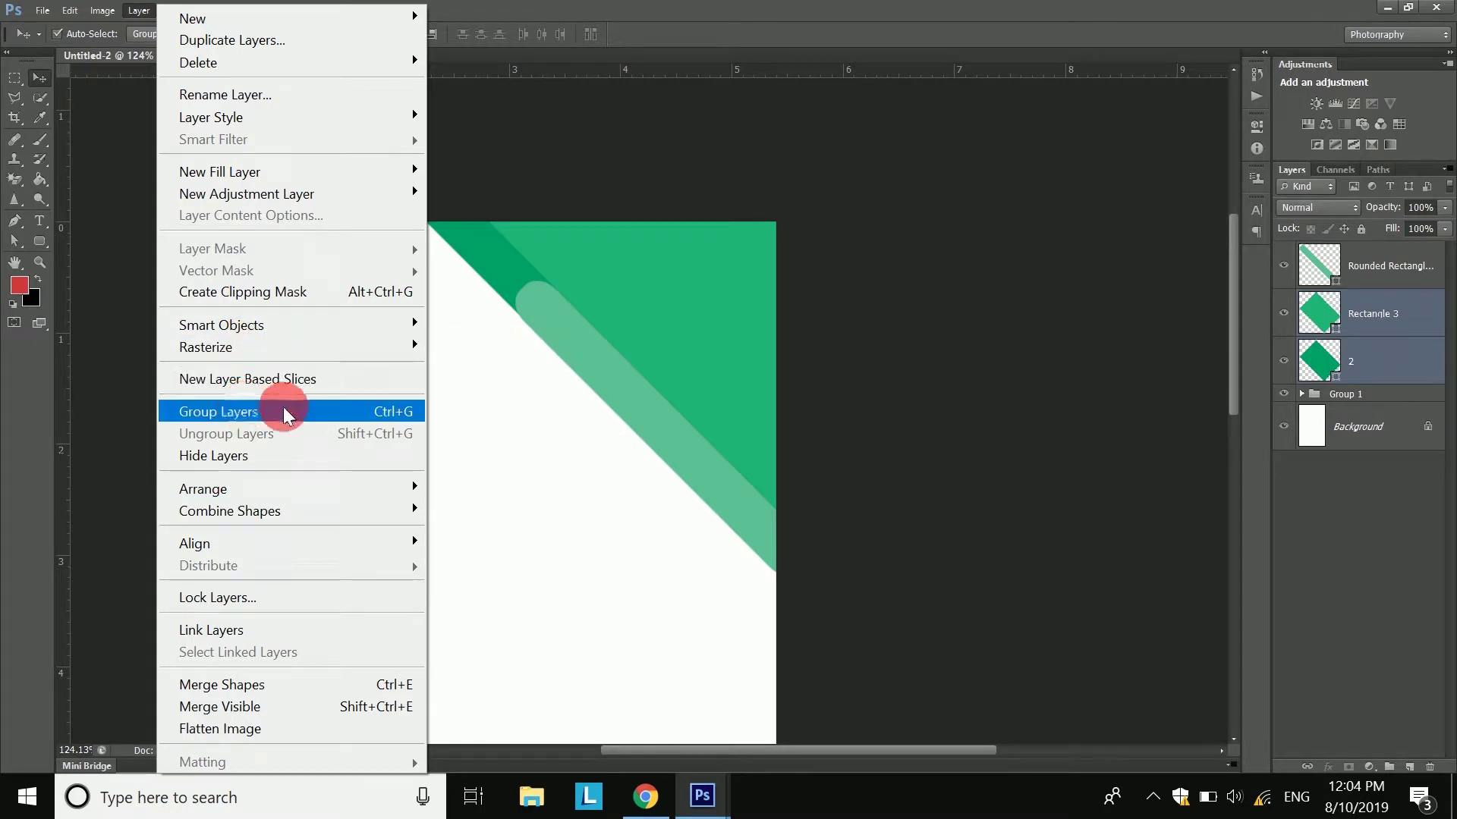
click(400, 410)
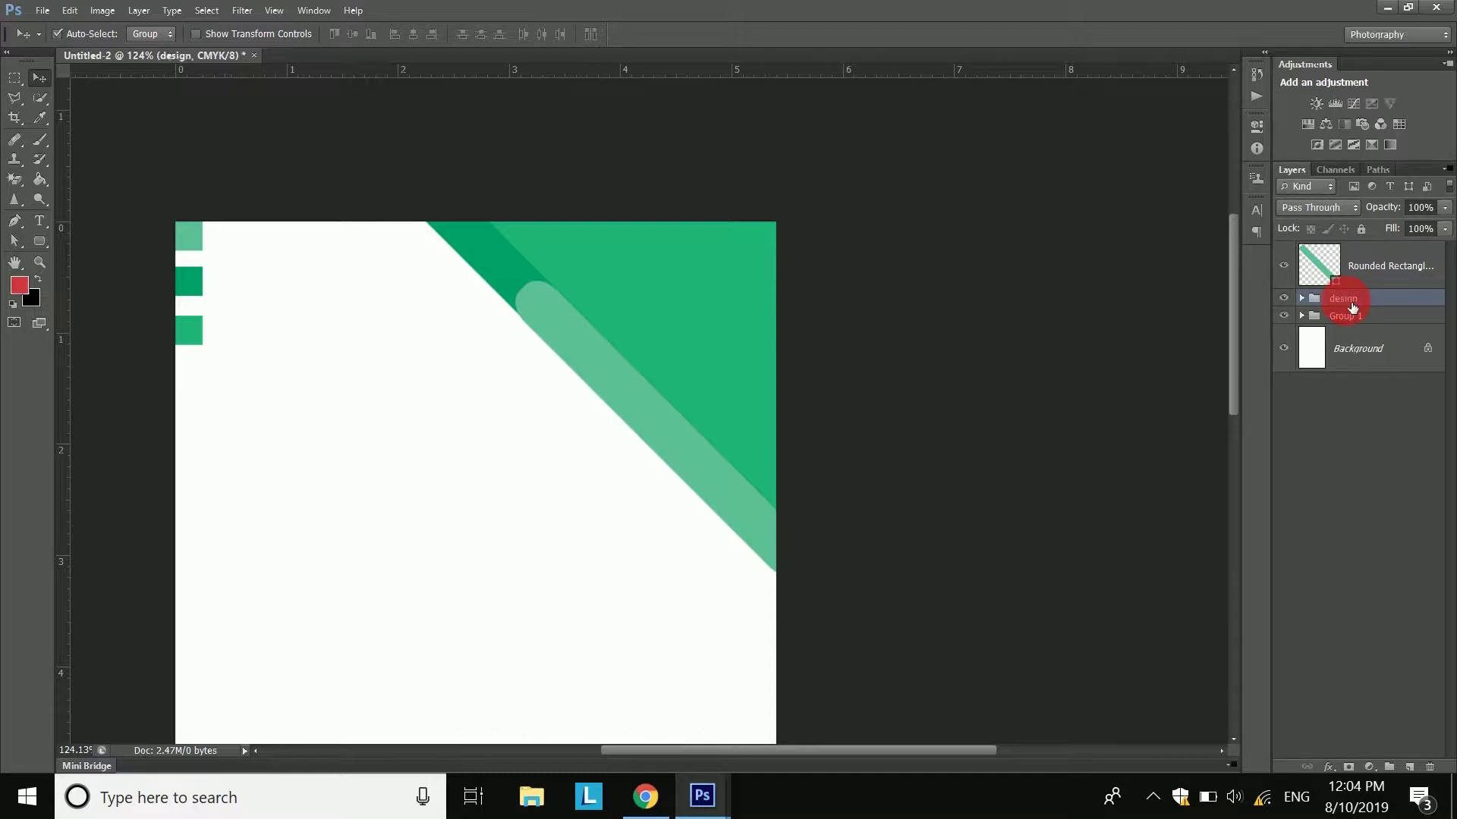
- Duplicate the rounded bar layer as '1' and move the copy onto the white area
right_click(1387, 275)
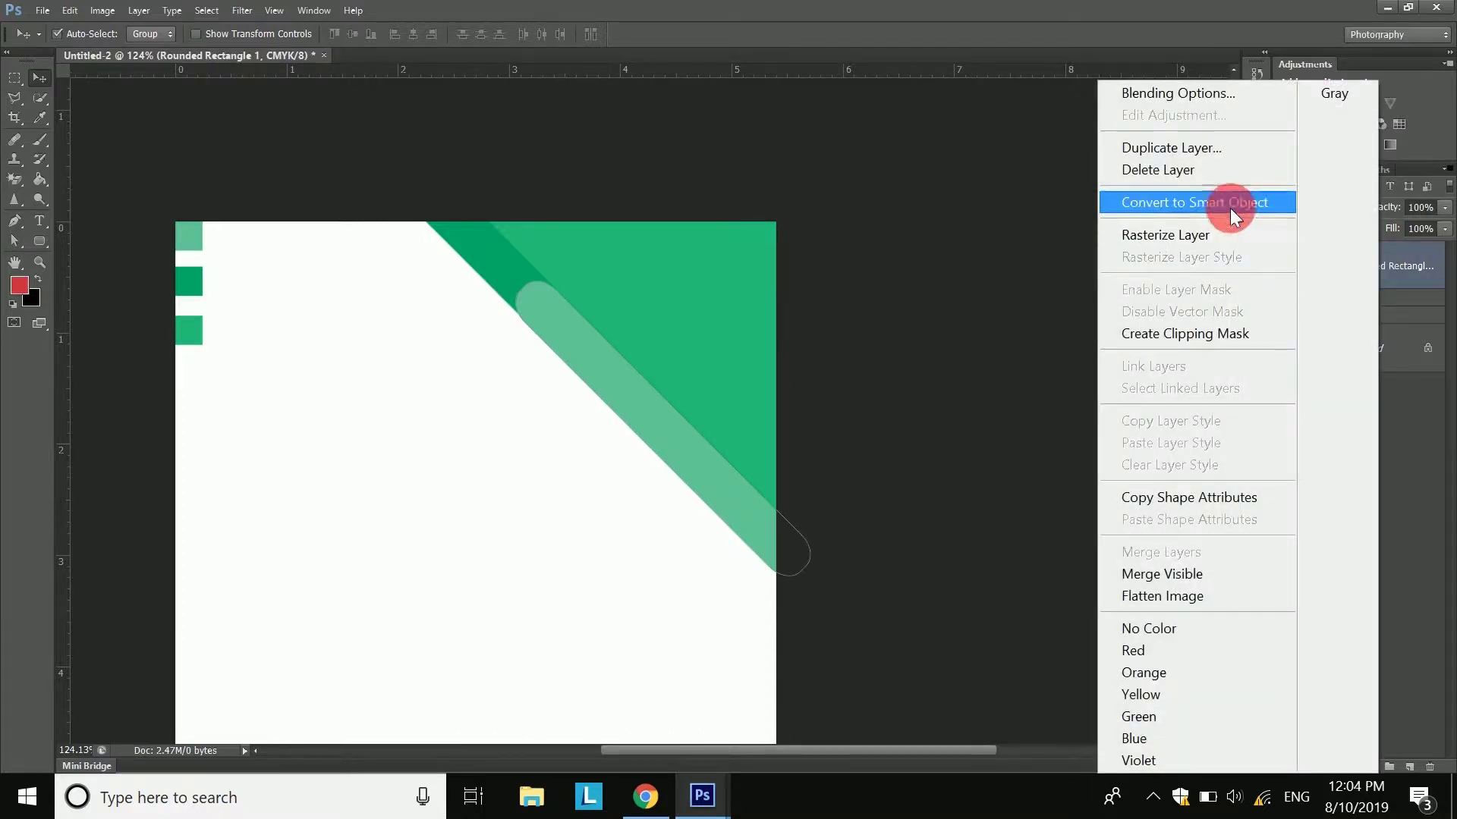
click(1151, 149)
text(1)
key(Return)
click(1391, 262)
drag(631, 367, 424, 262)
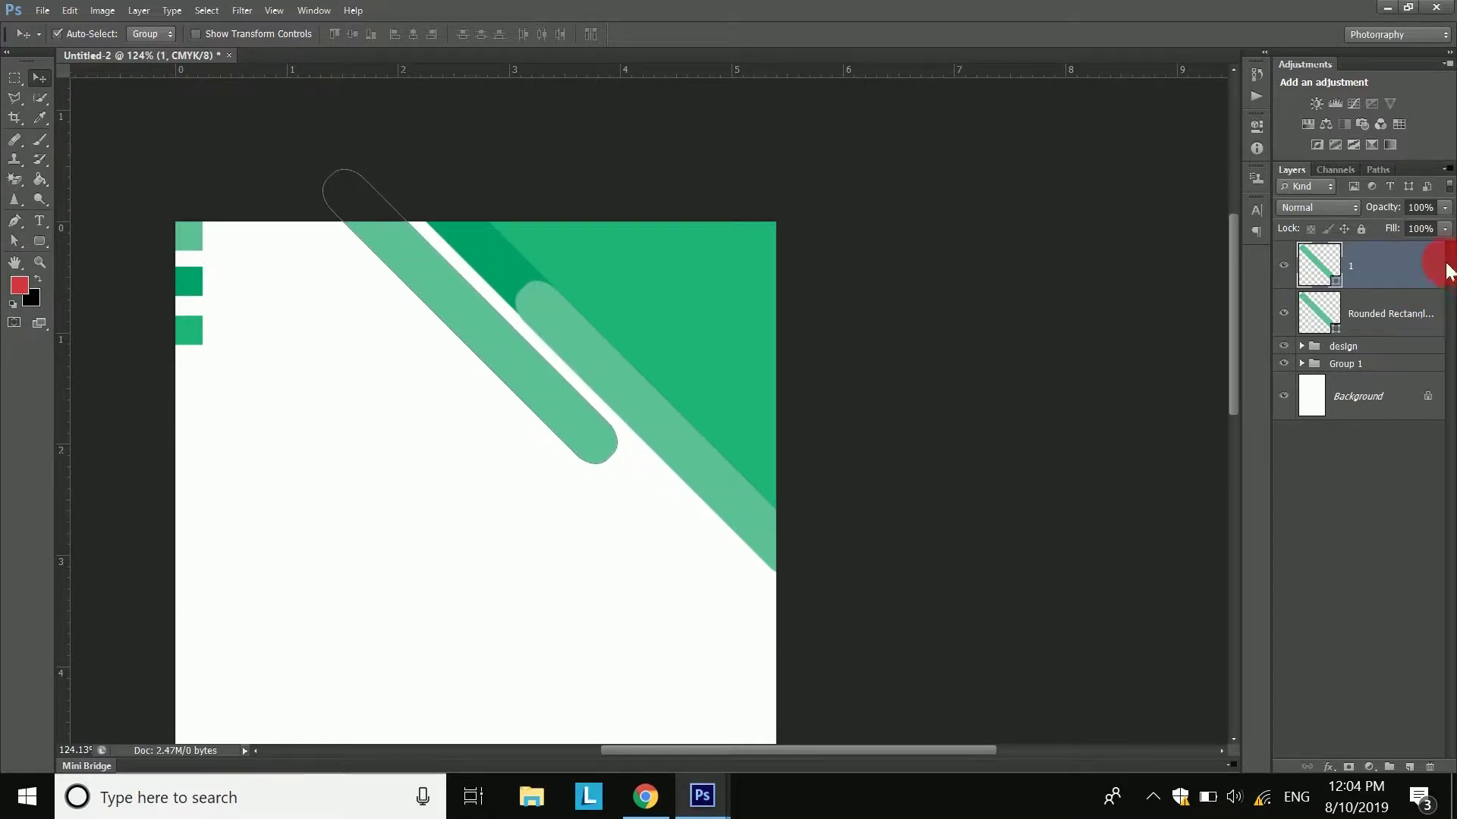
- Scale the copy down to about 43% and place it at the diagonal's lower end
click(71, 11)
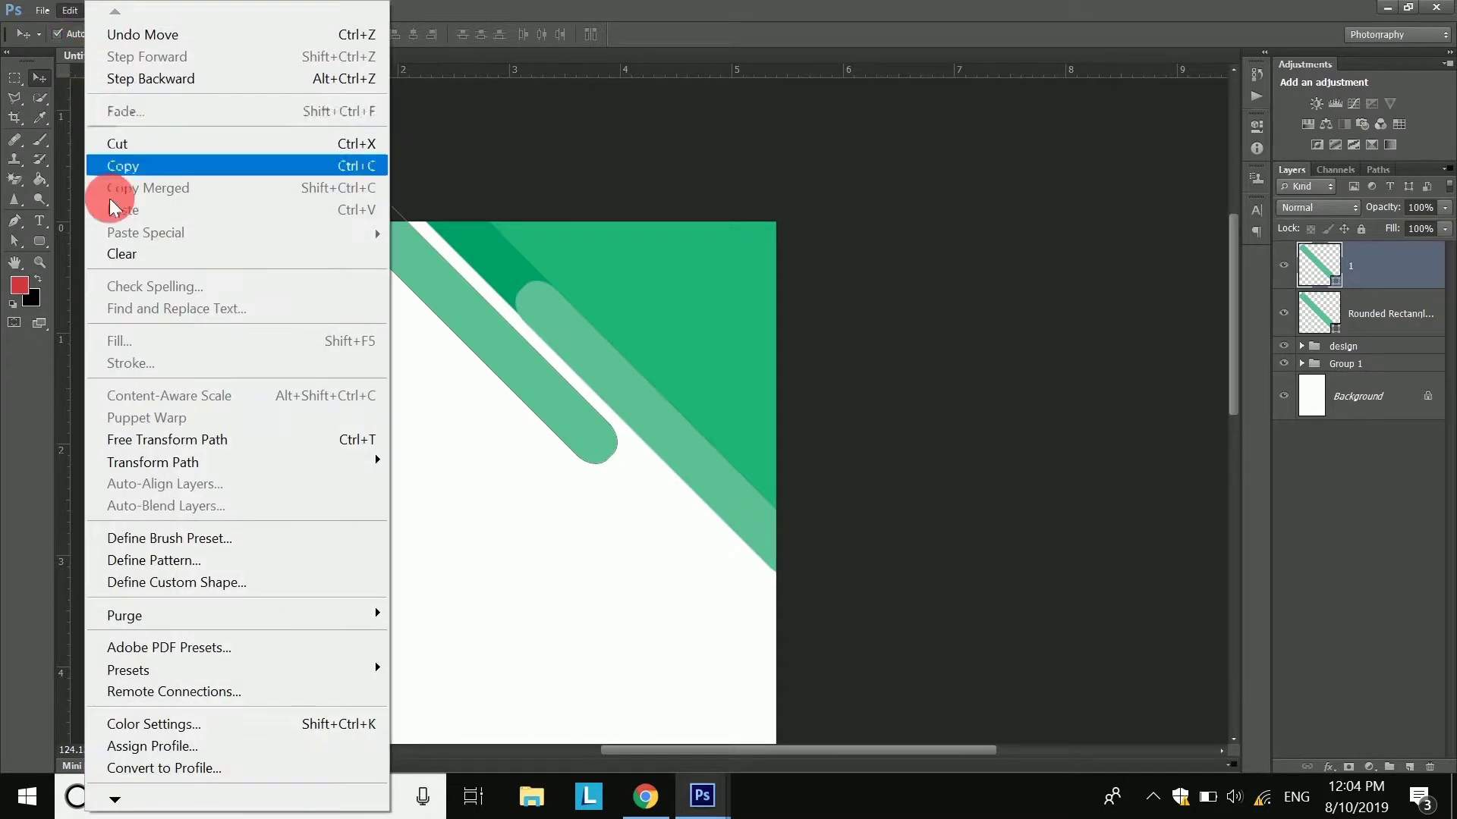
click(162, 440)
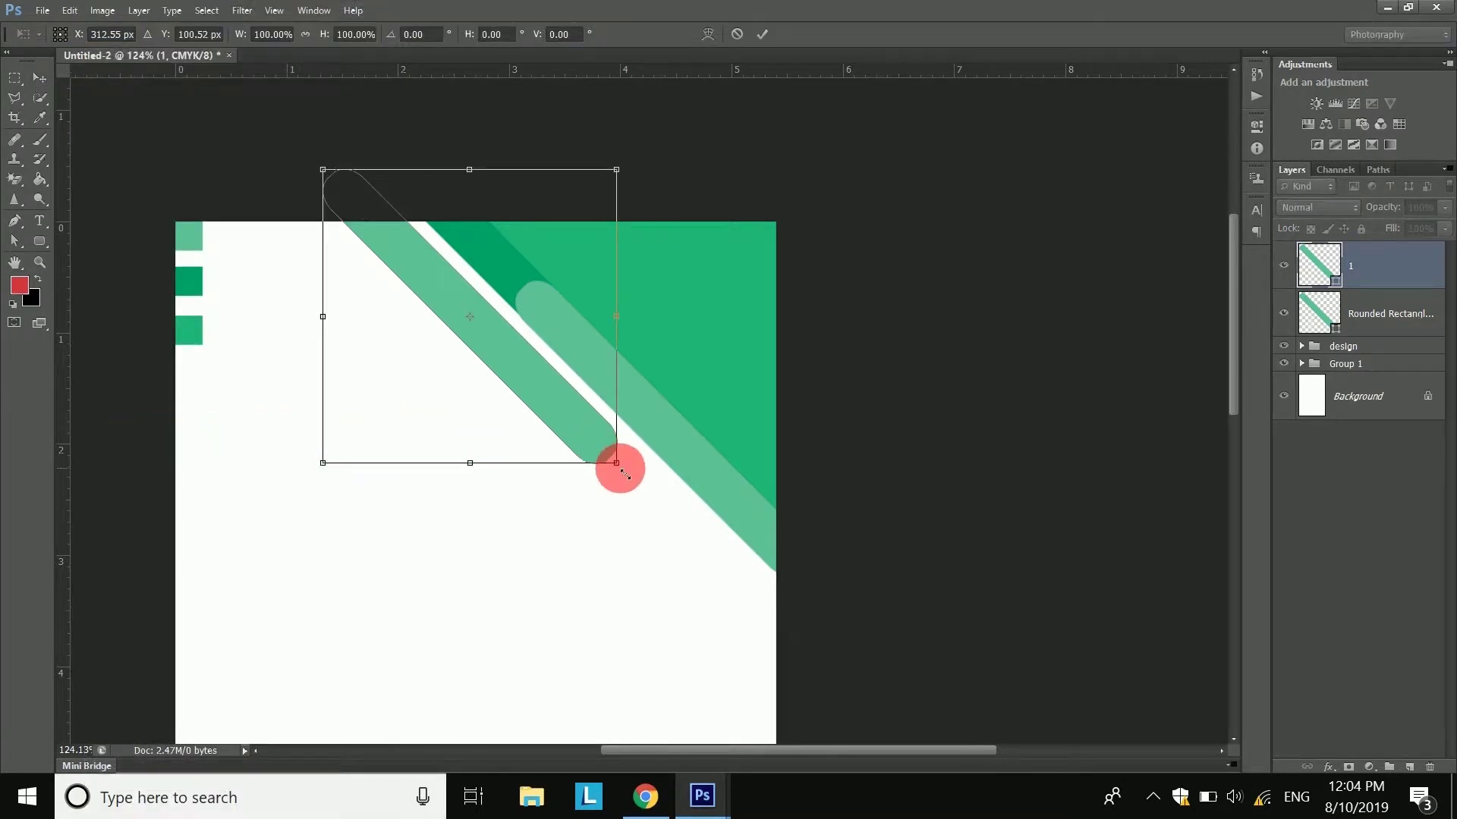
drag(618, 465, 504, 335)
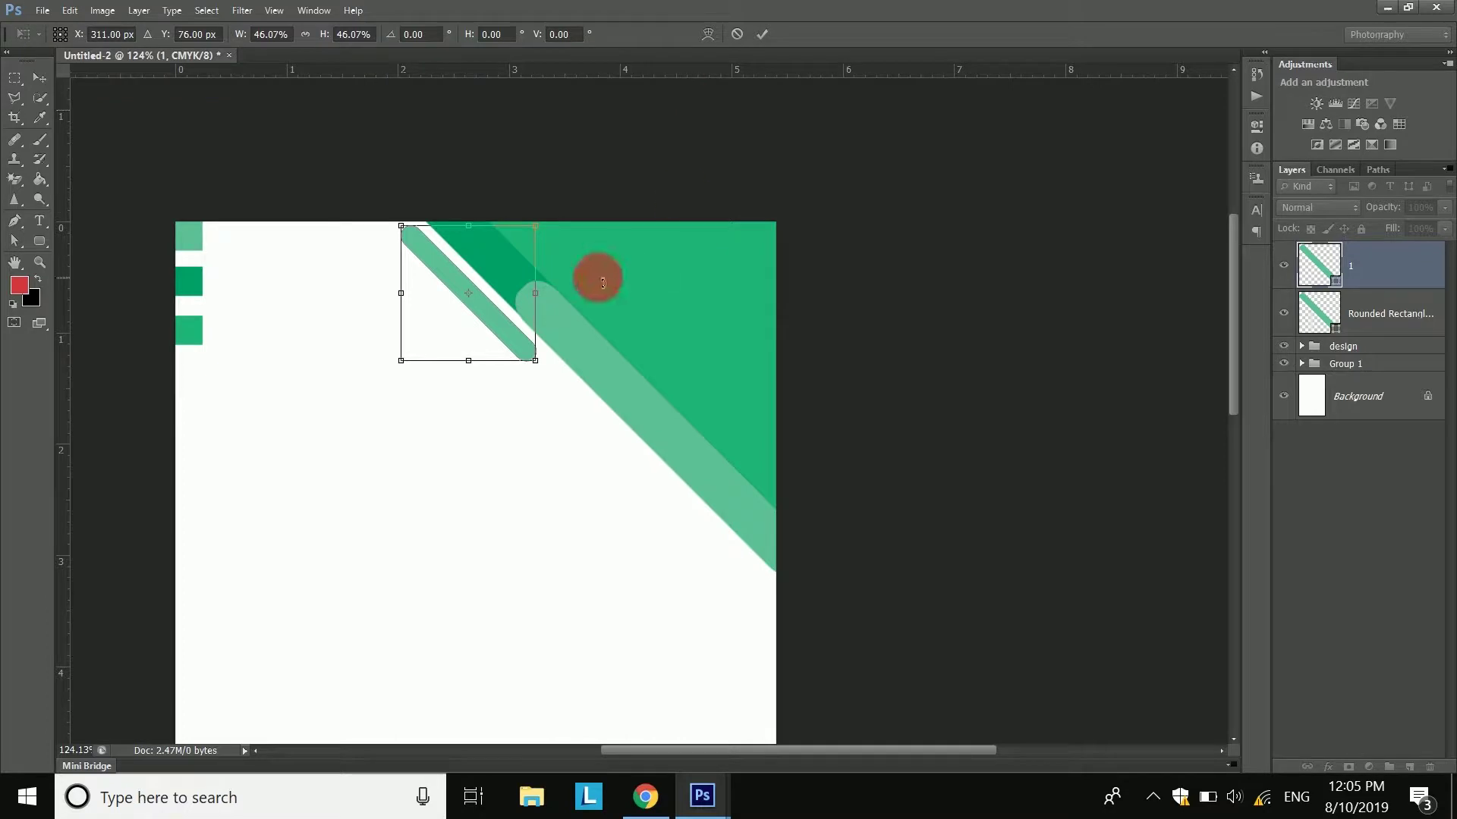
drag(543, 373, 526, 350)
click(761, 34)
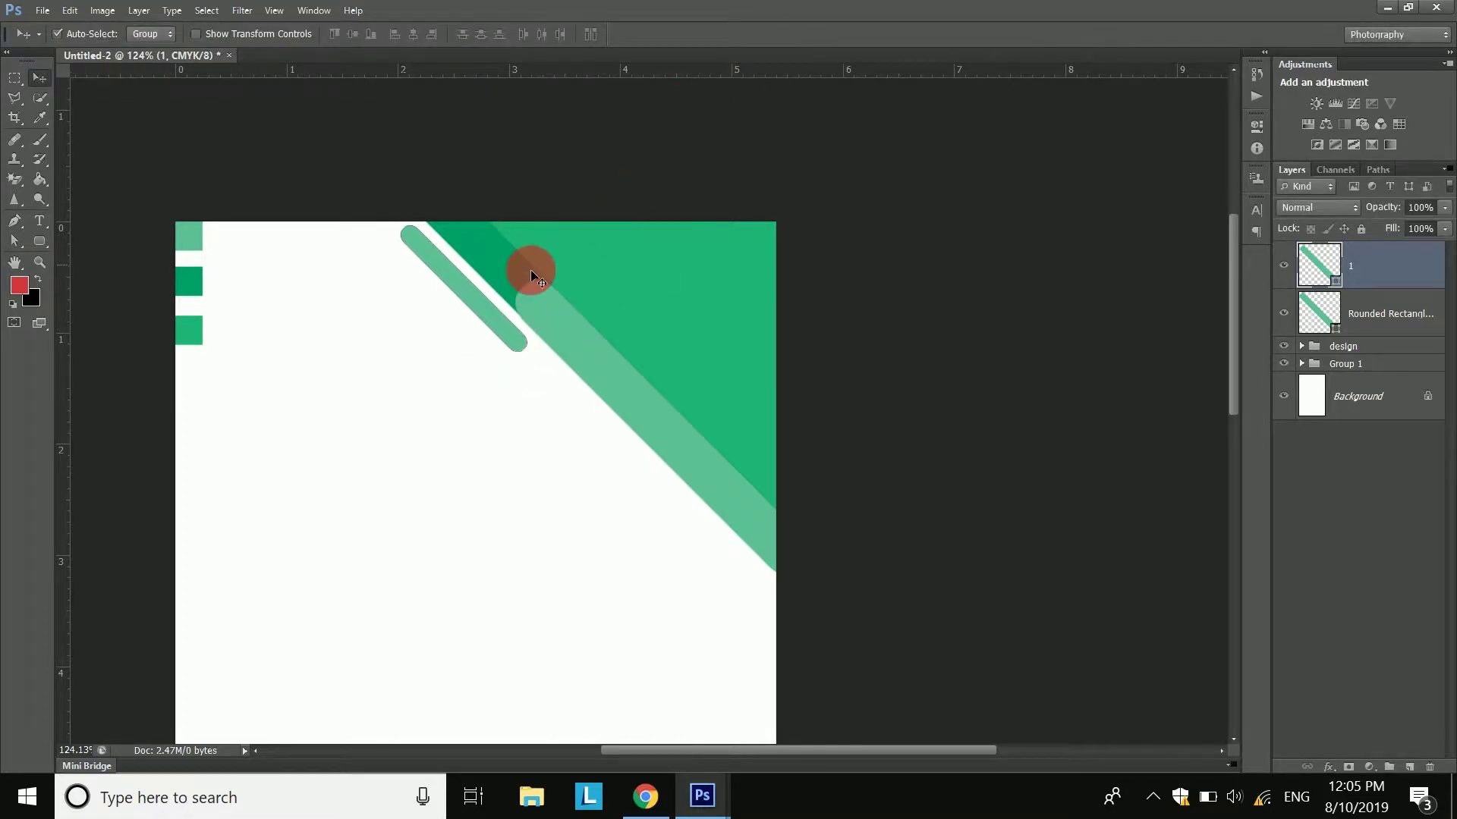
drag(509, 331, 752, 587)
mouse_move(749, 584)
mouse_down()
mouse_move(742, 558)
mouse_move(756, 578)
mouse_up()
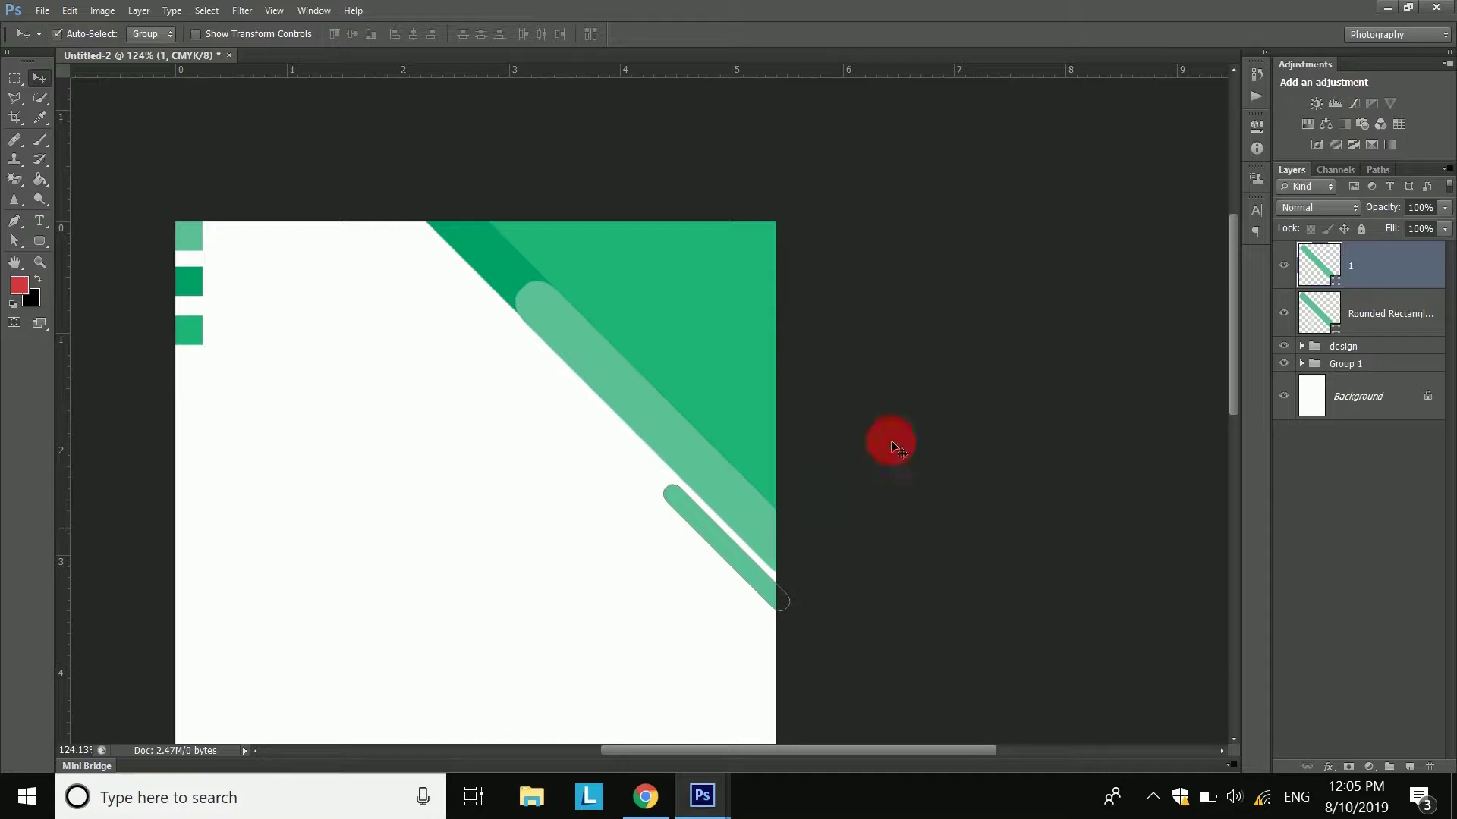
- Fill layer 1 with the darker green #00a167 sampled from the corner stripe
double_click(1339, 269)
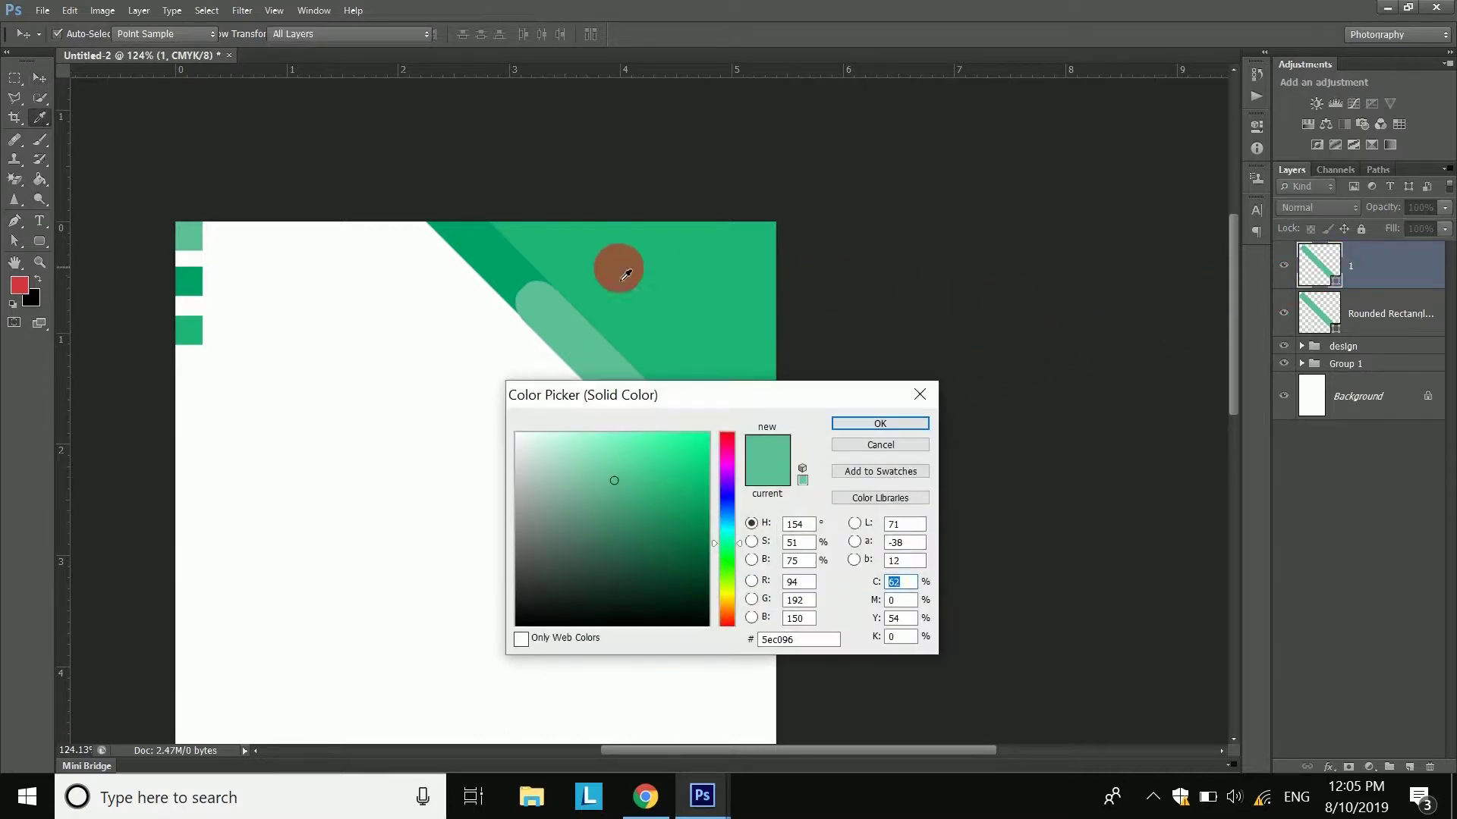
click(518, 267)
click(865, 422)
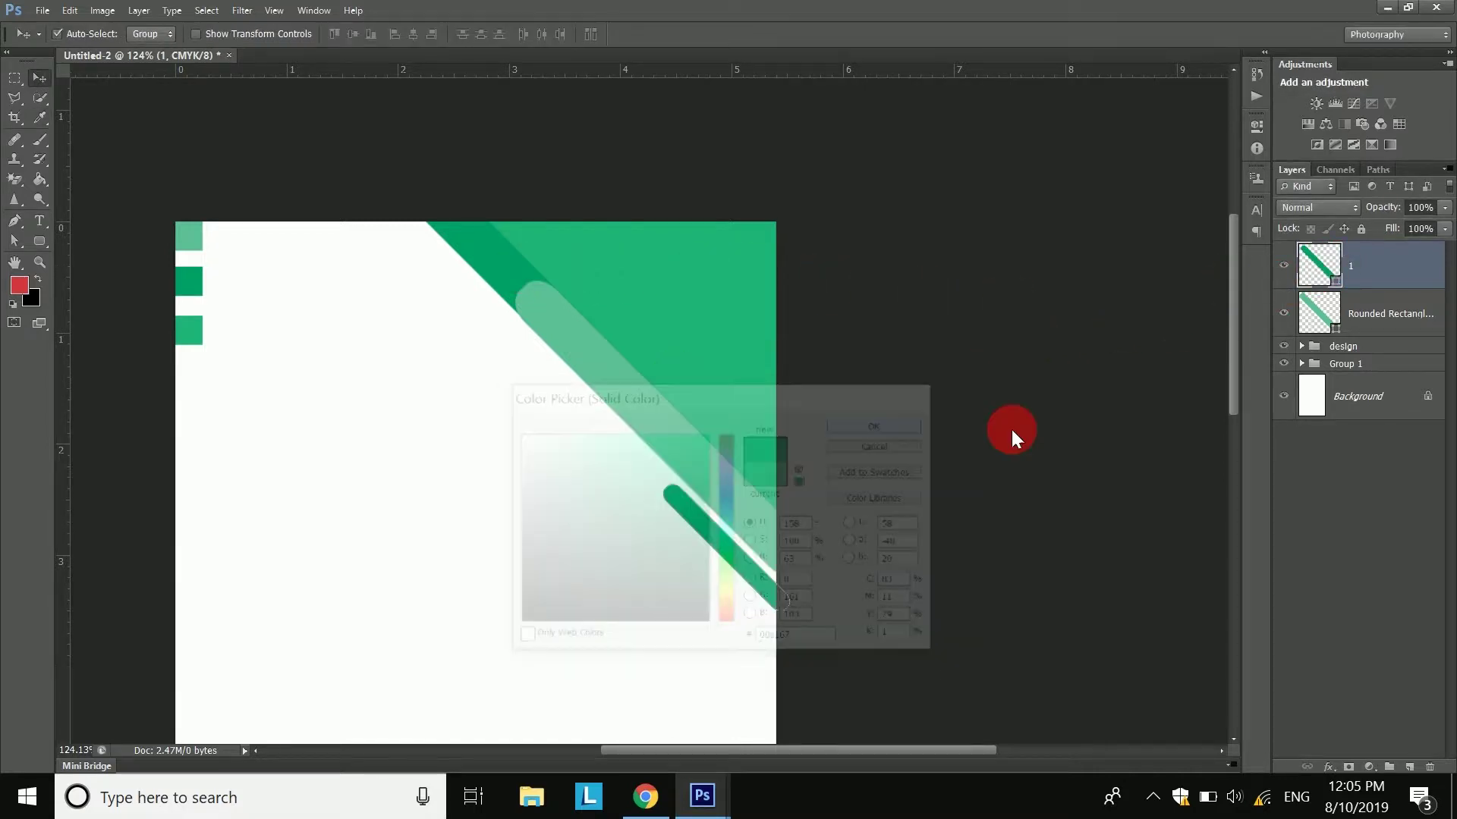
click(1332, 529)
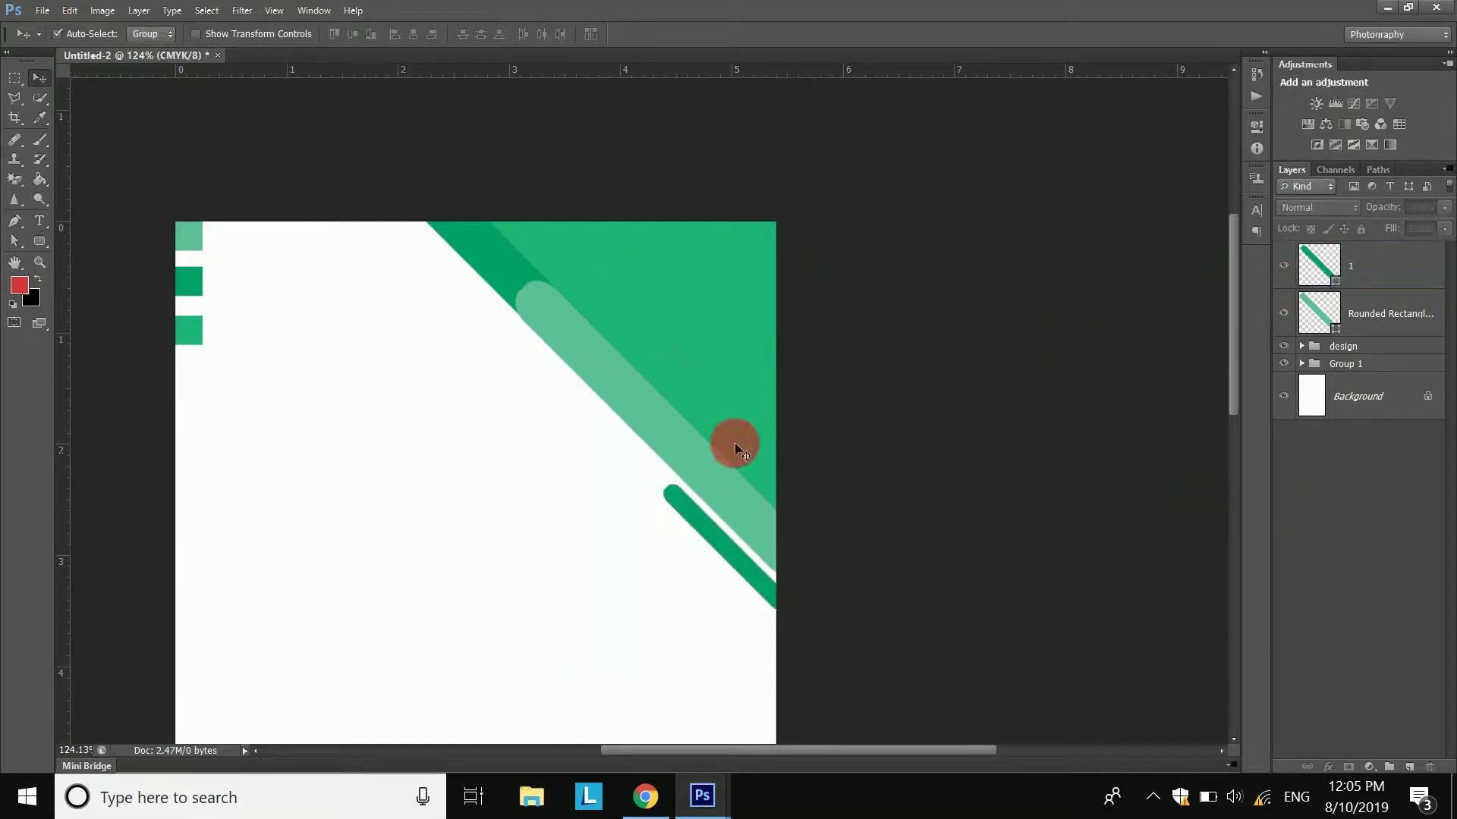
click(1379, 315)
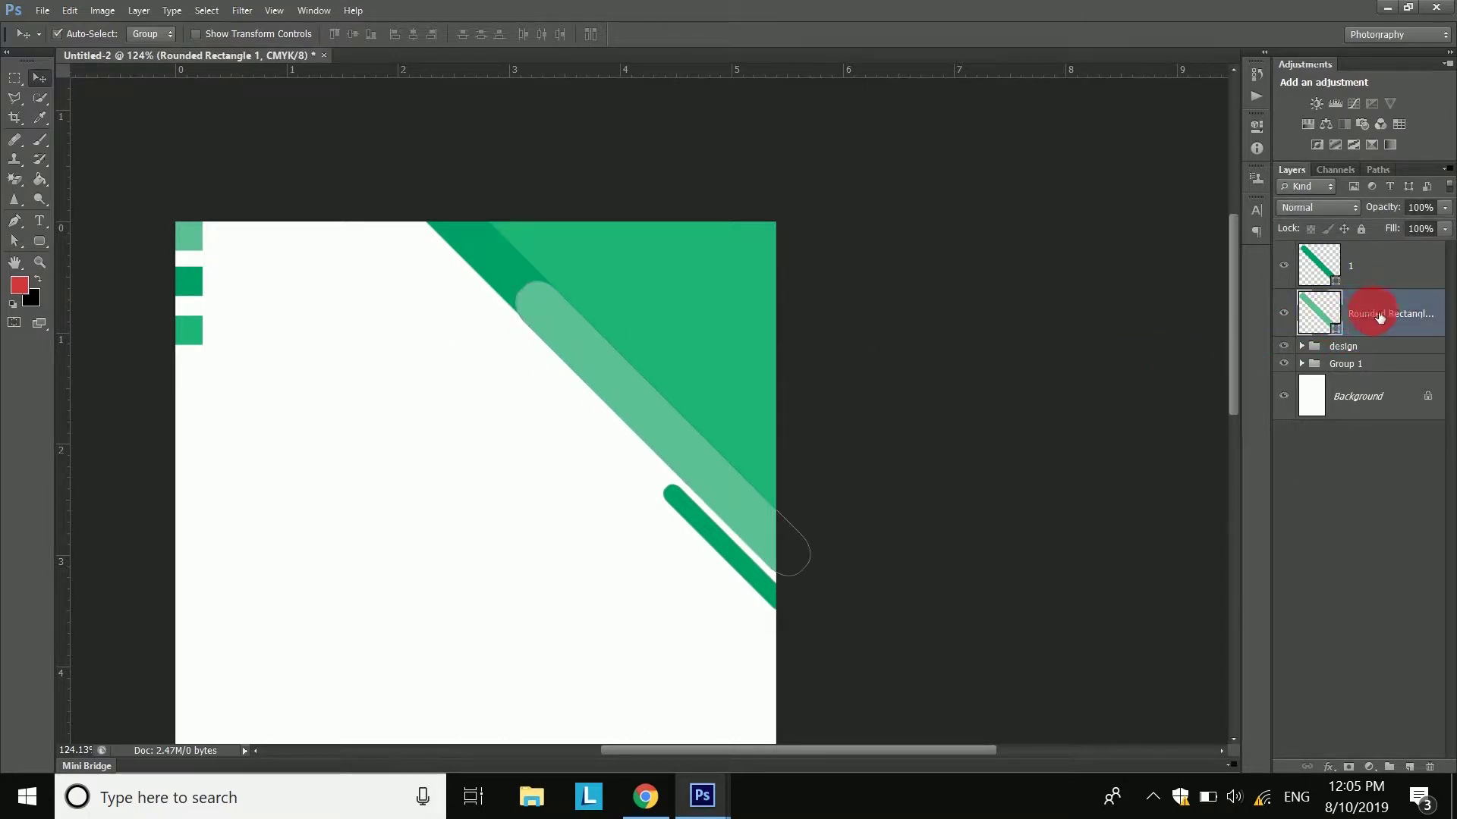
- Duplicate the light green bar as layer '2' and position it in the green corner
right_click(1379, 316)
click(1158, 144)
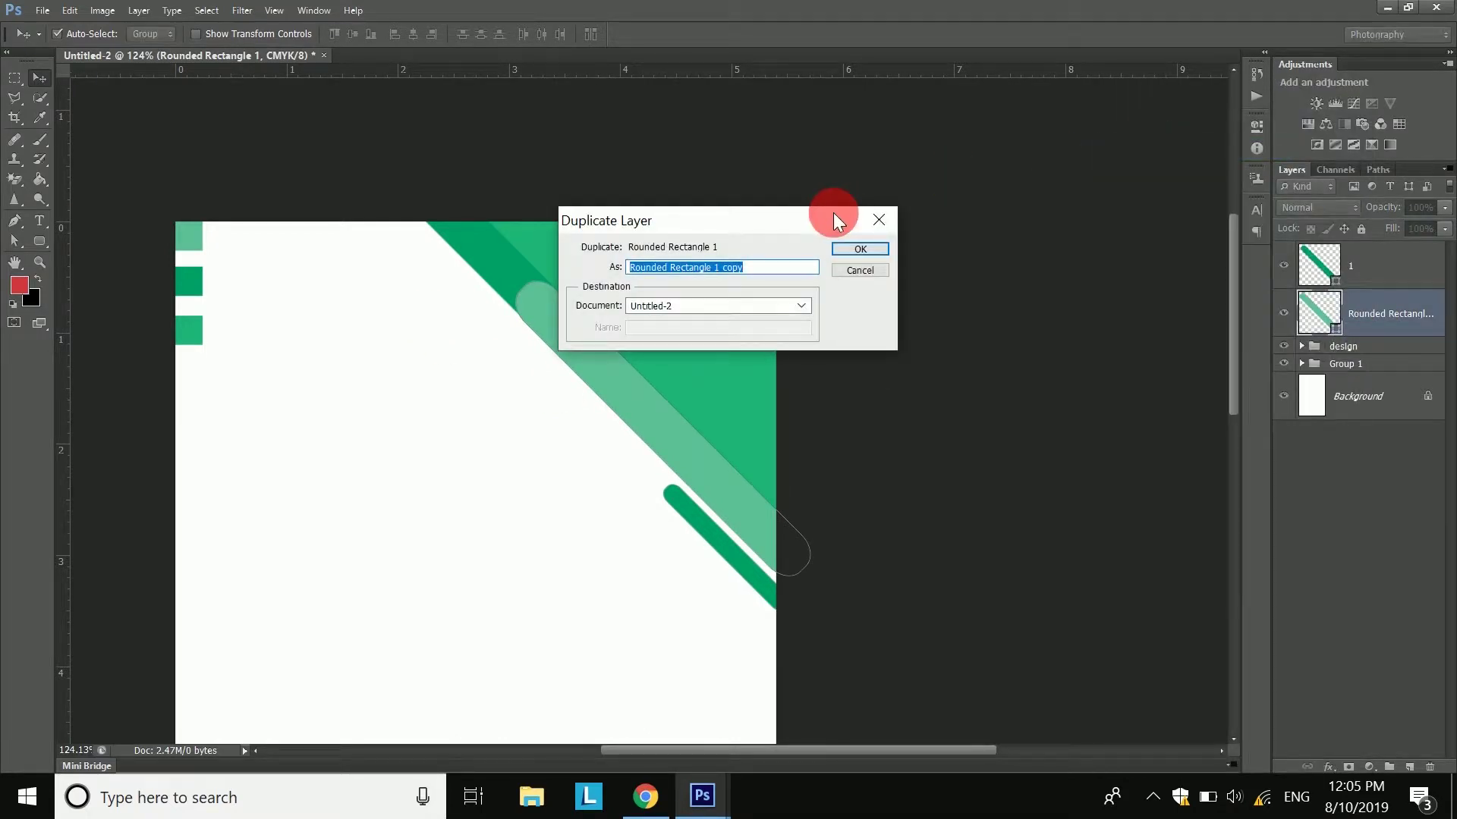
text(2)
key(Return)
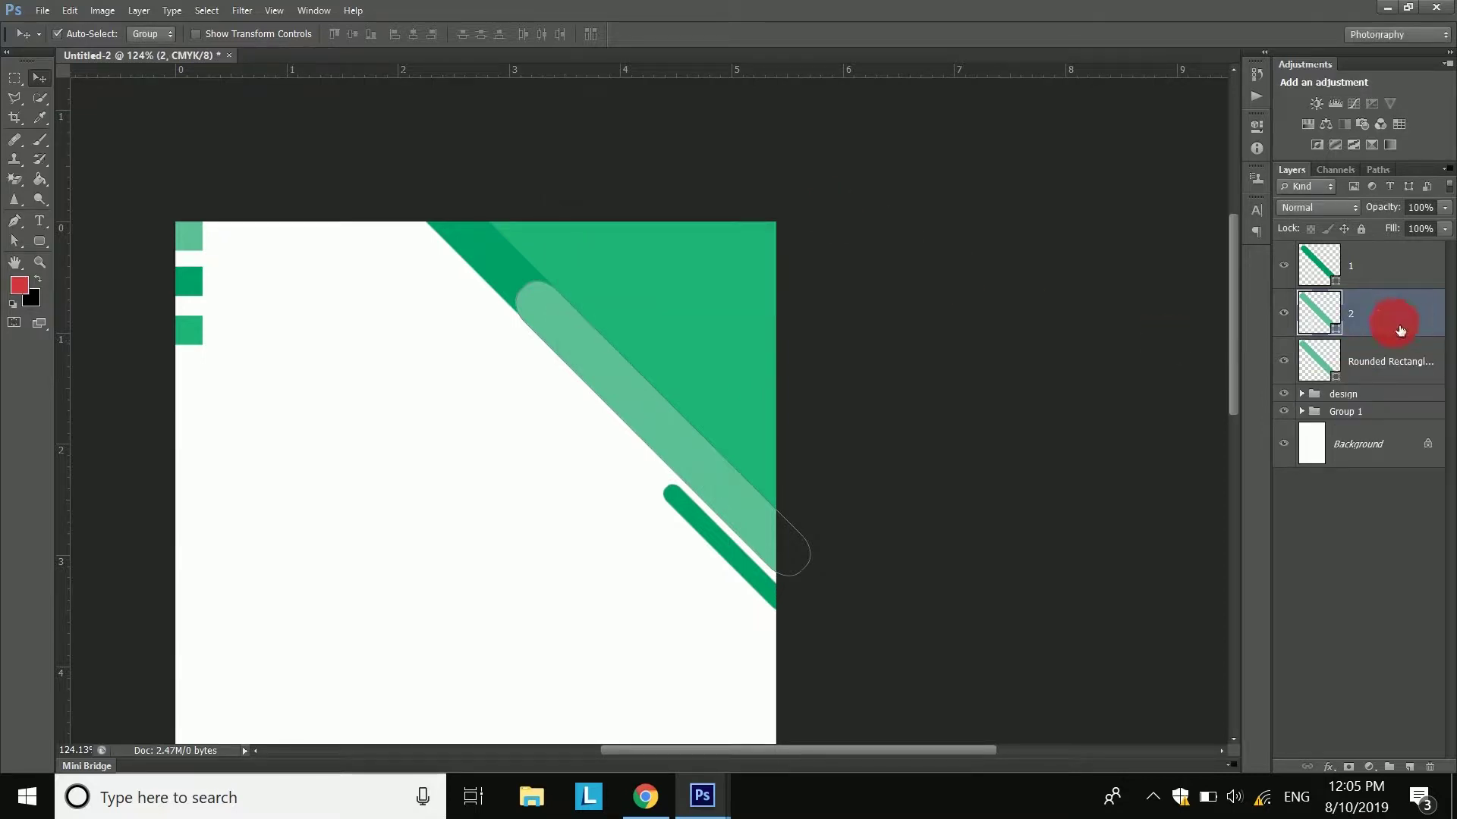
drag(615, 366, 482, 149)
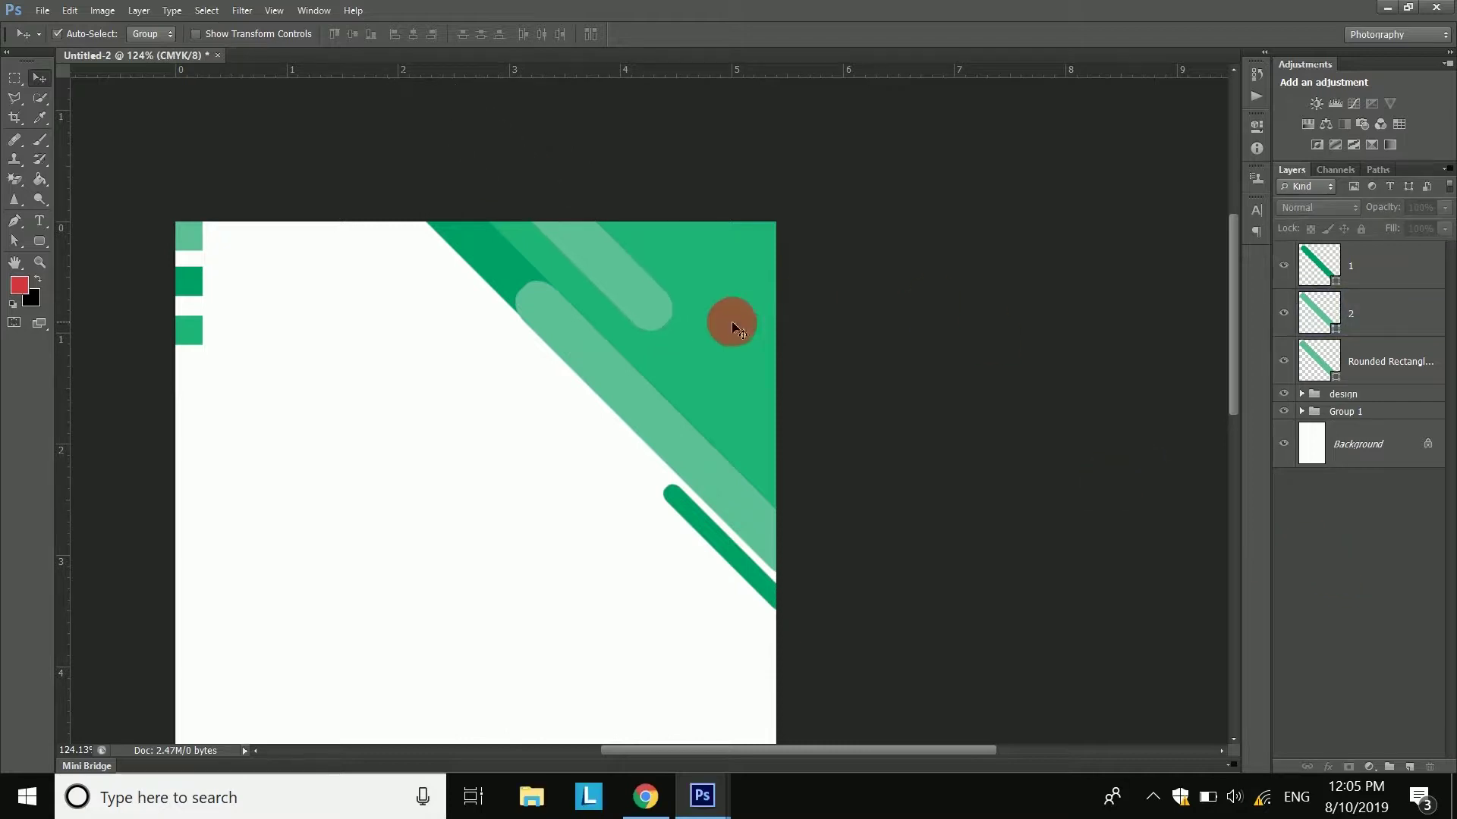
drag(669, 312, 698, 348)
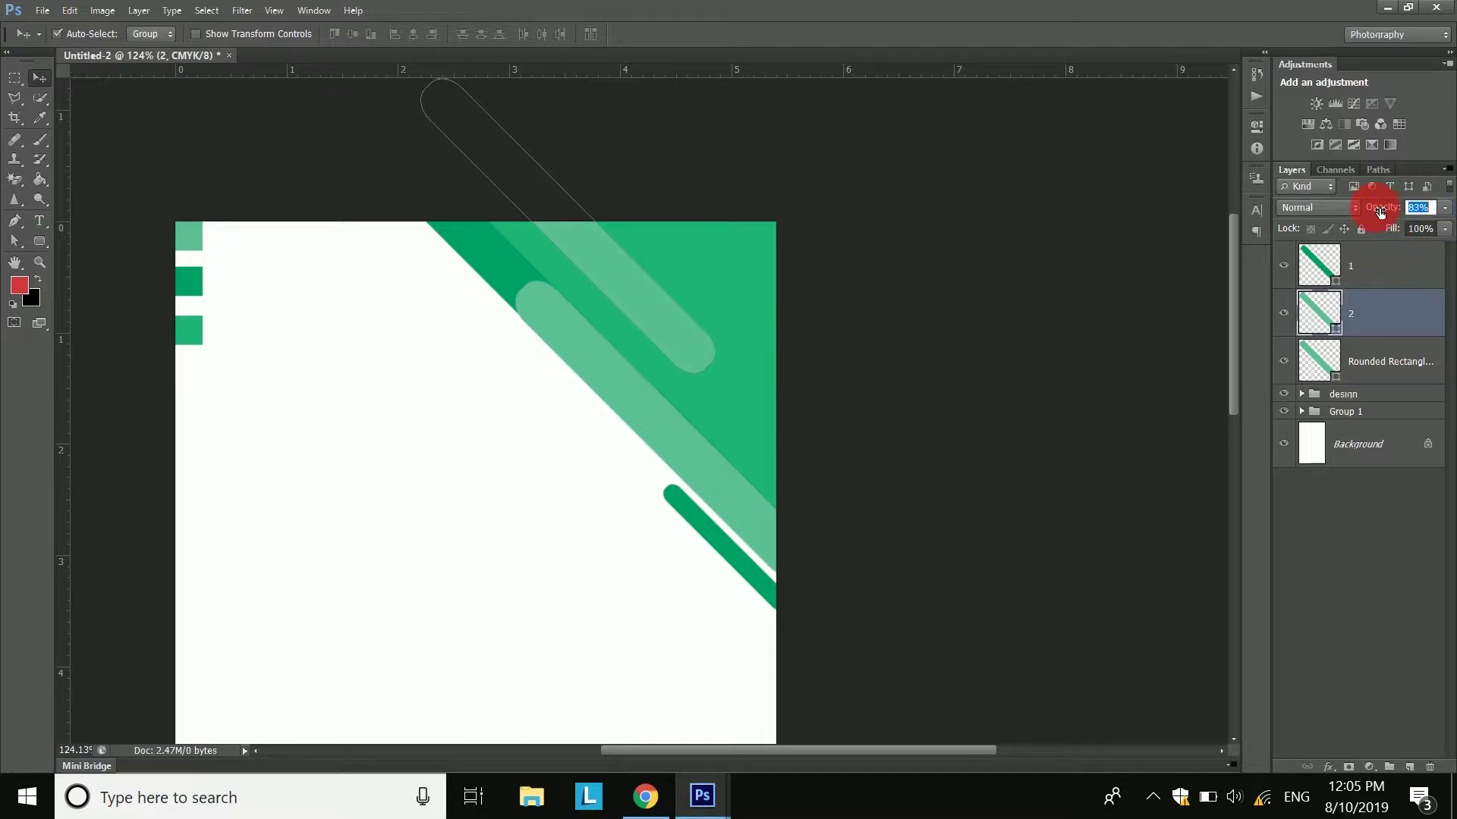
click(1388, 520)
- Set the Rounded Rectangle tool's corner radius to 15 px
drag(546, 472, 778, 370)
scroll(775, 362, down, 3)
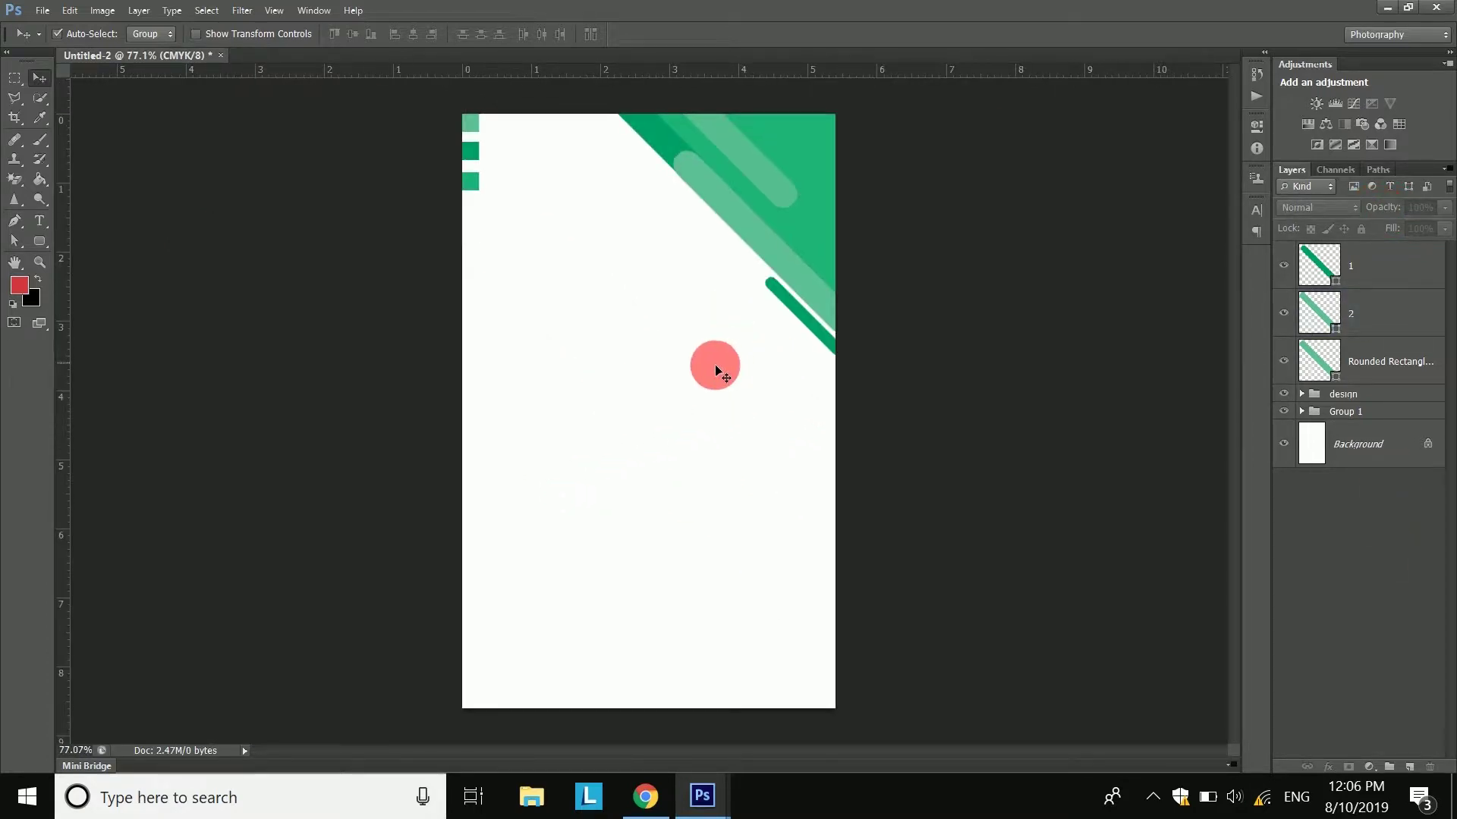
click(40, 241)
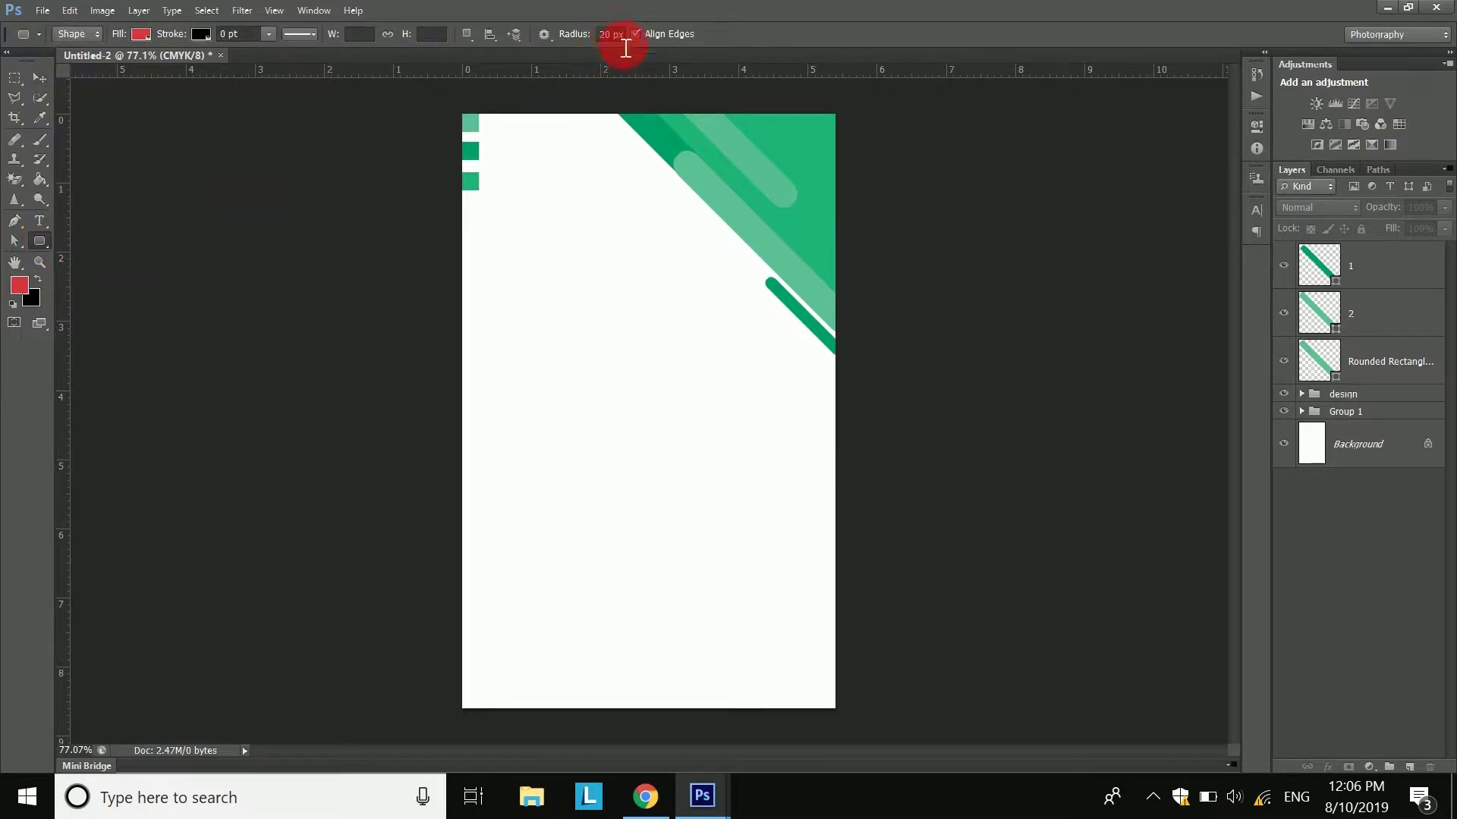
click(591, 42)
scroll(835, 299, up, 3)
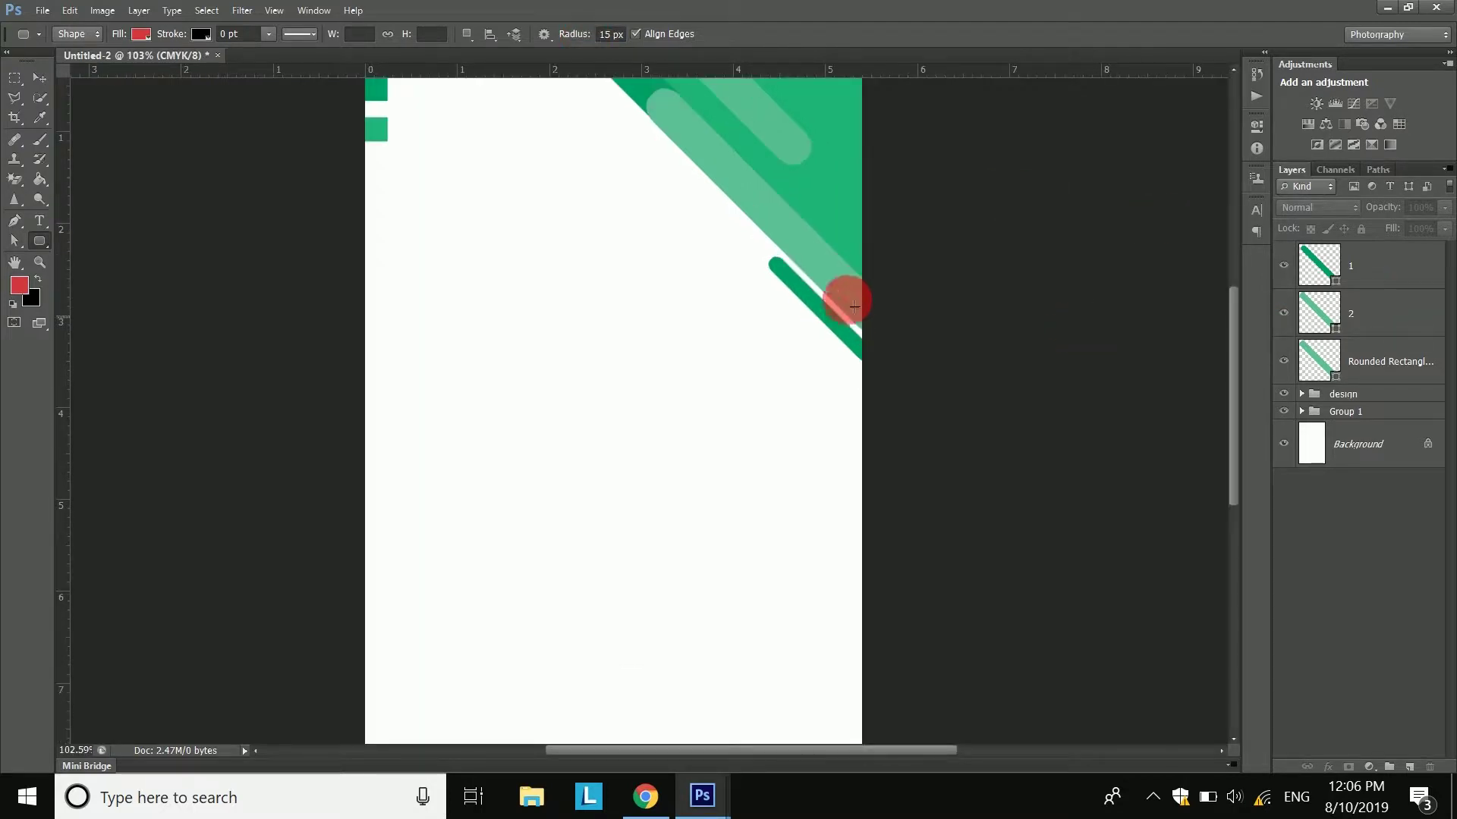
- Shift the light-green stripe slightly to the left
key(v)
drag(755, 118, 736, 118)
drag(665, 179, 673, 261)
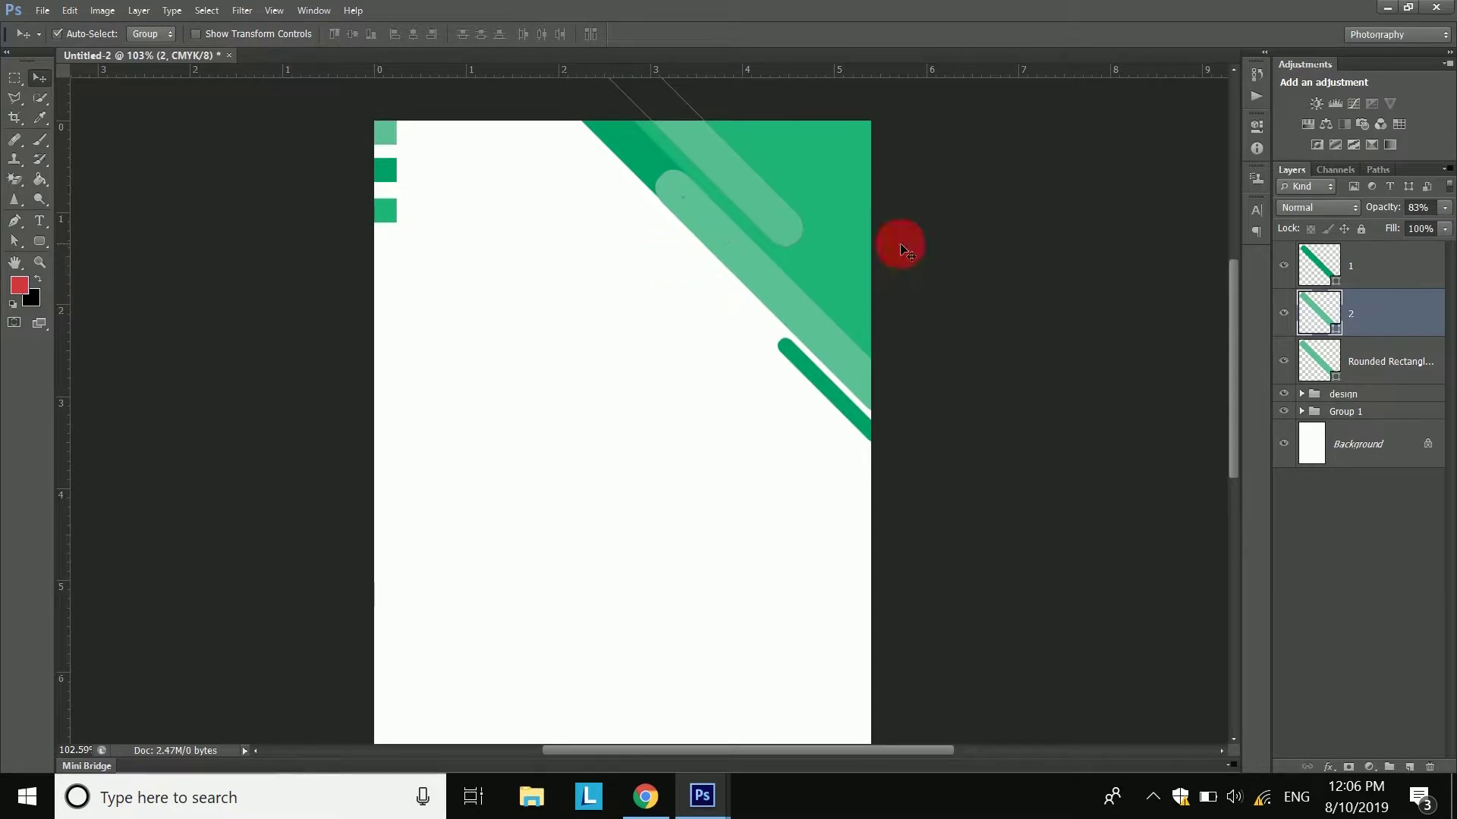
click(76, 12)
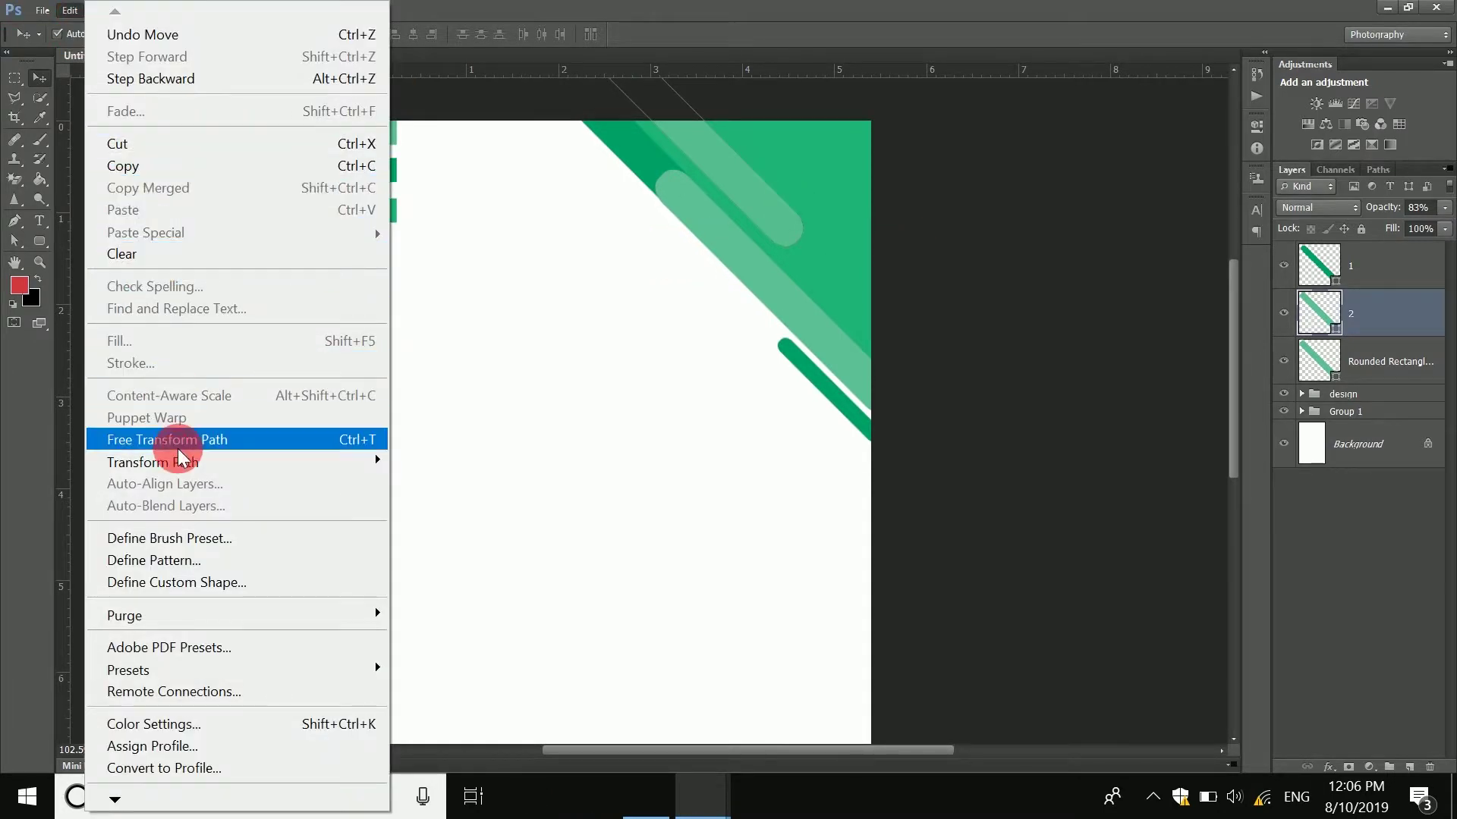
- Scale layer 2 down to about 60% toward its top end and commit
click(177, 444)
drag(800, 249, 725, 171)
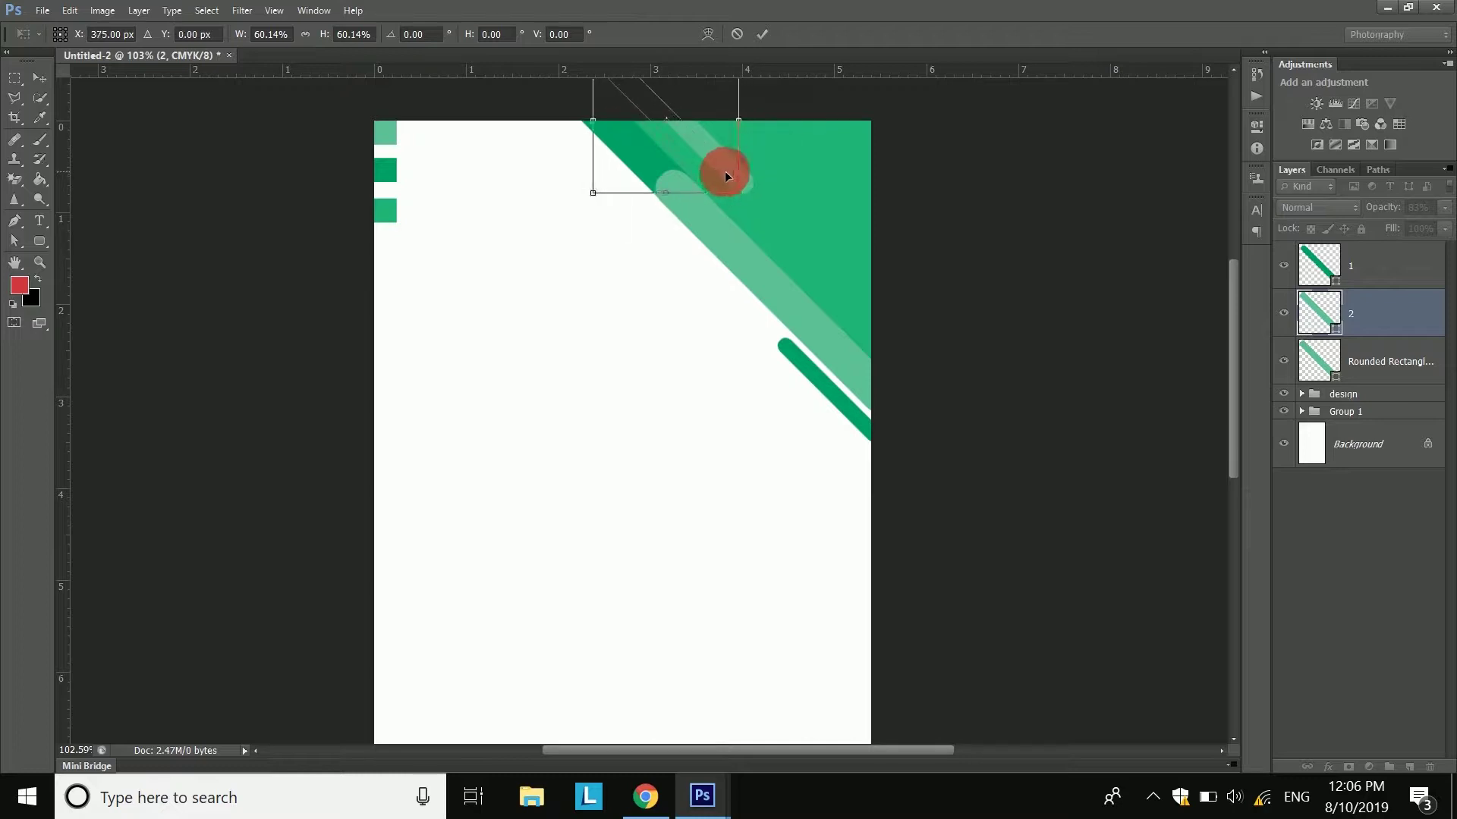
click(763, 32)
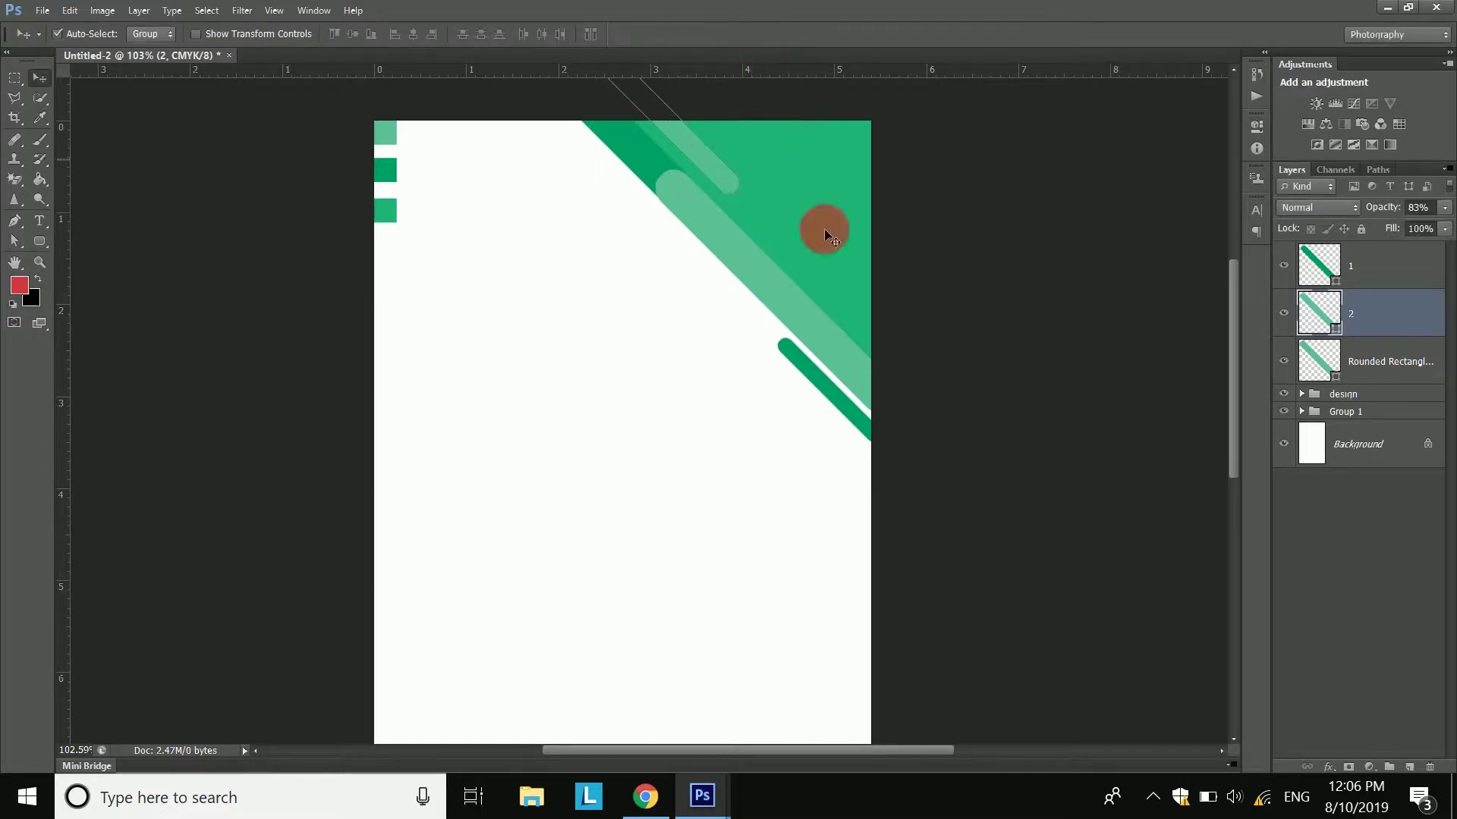
click(1330, 568)
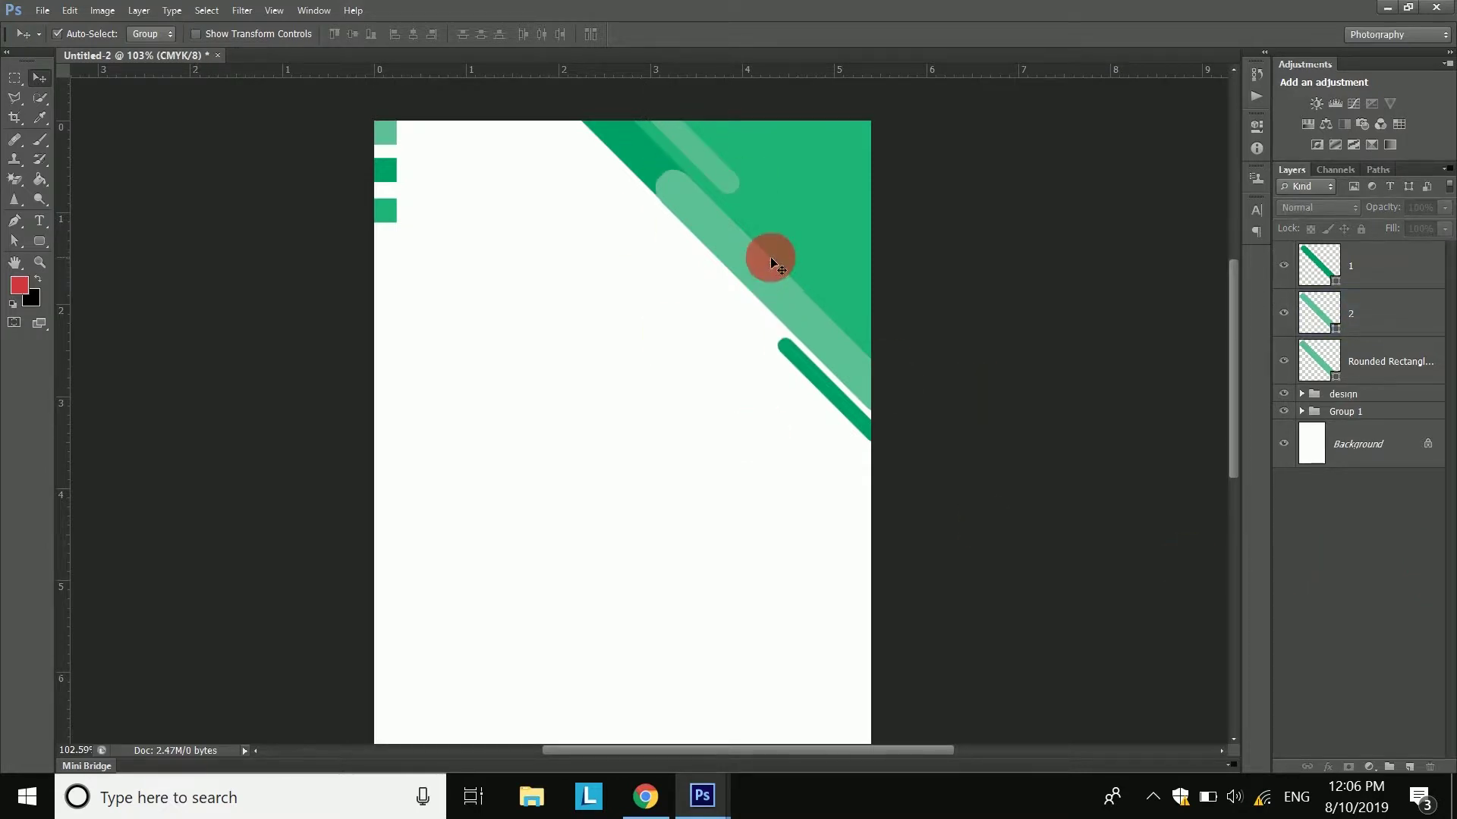
scroll(770, 255, up, 4)
drag(644, 257, 622, 340)
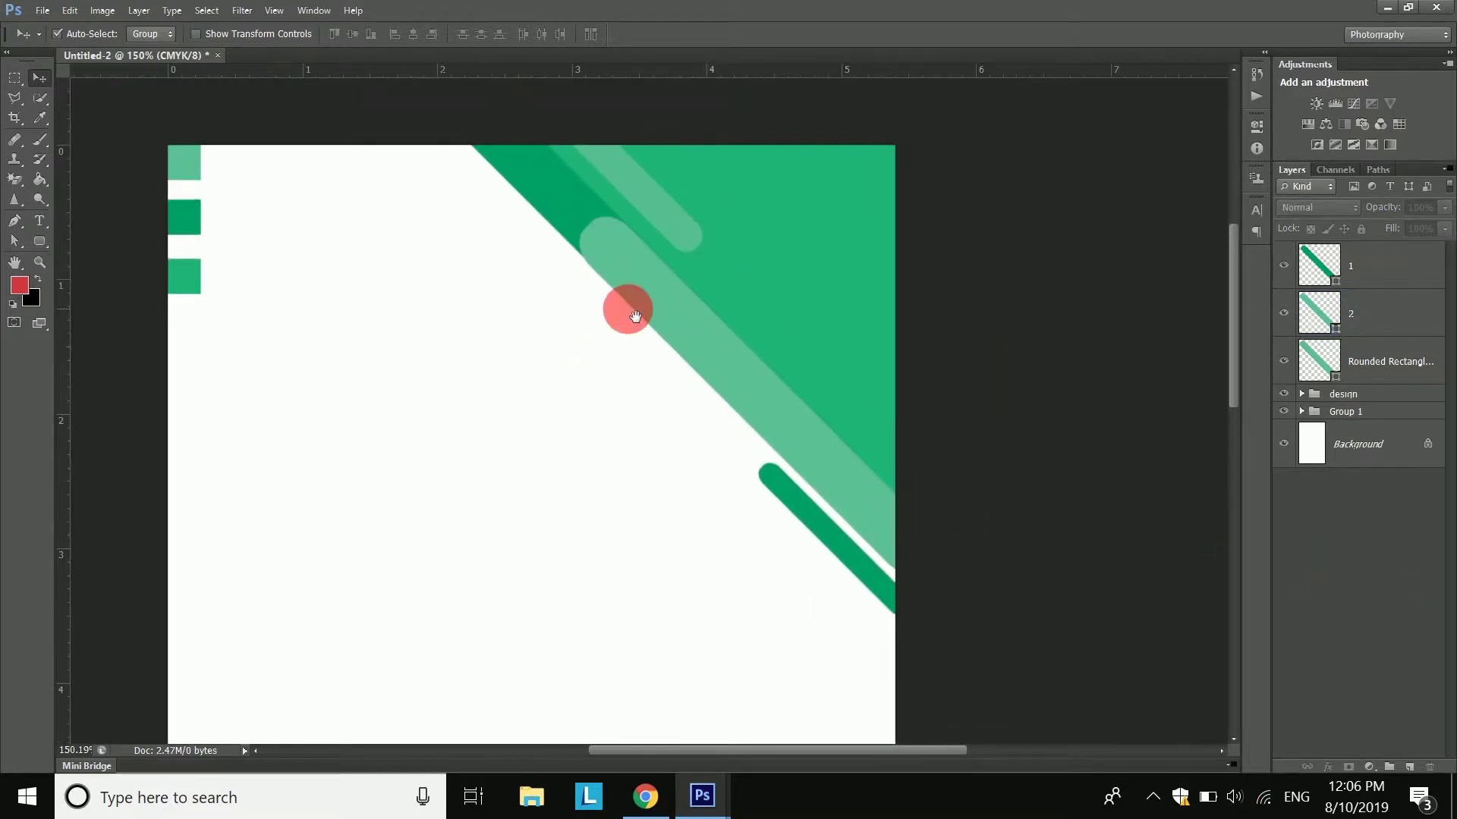
- Expand the design group and rasterize the Rectangle 3 layer
click(1303, 395)
click(1404, 427)
click(1288, 427)
click(1288, 427)
right_click(1378, 424)
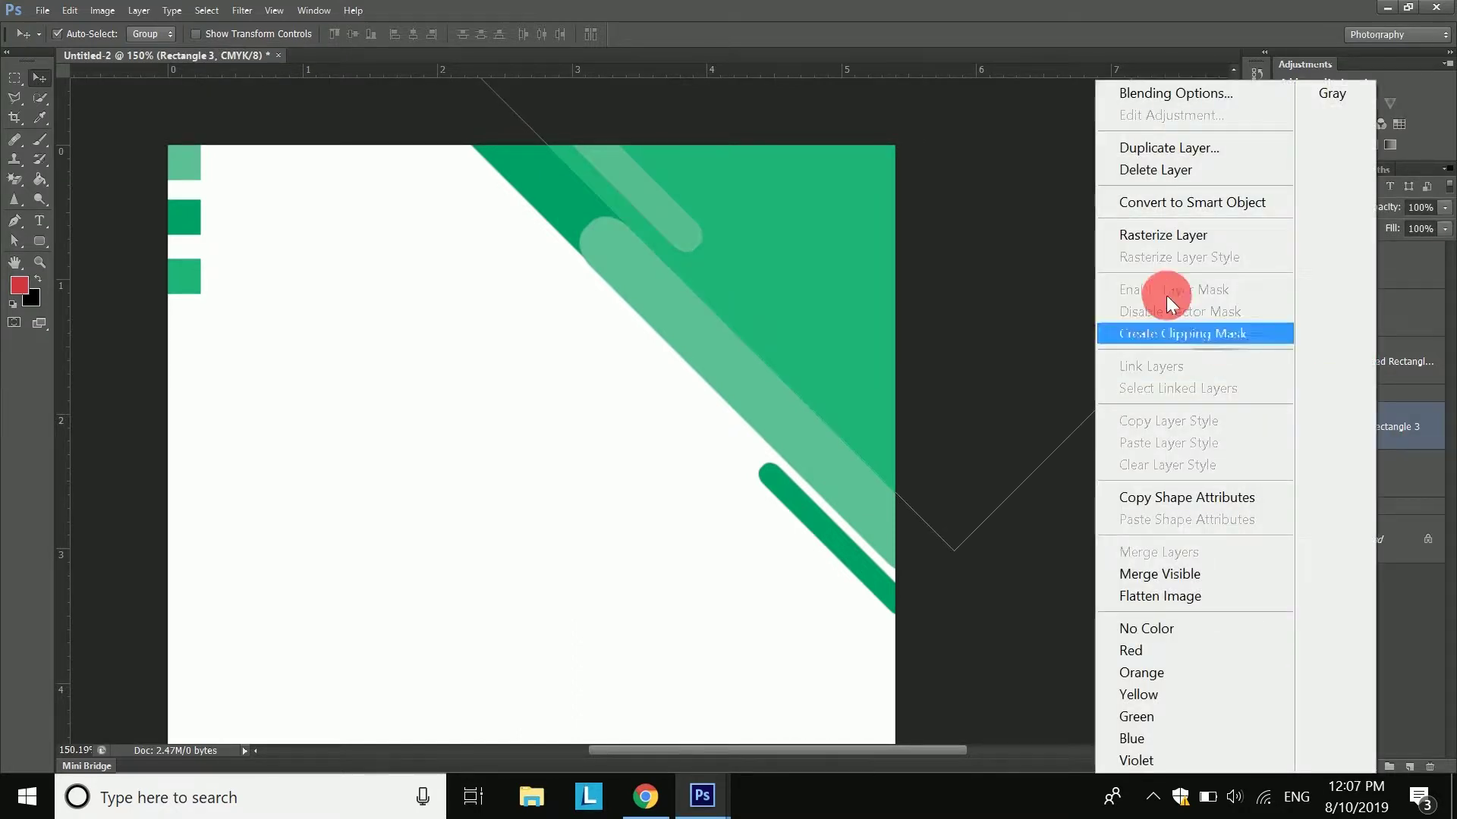
click(1183, 235)
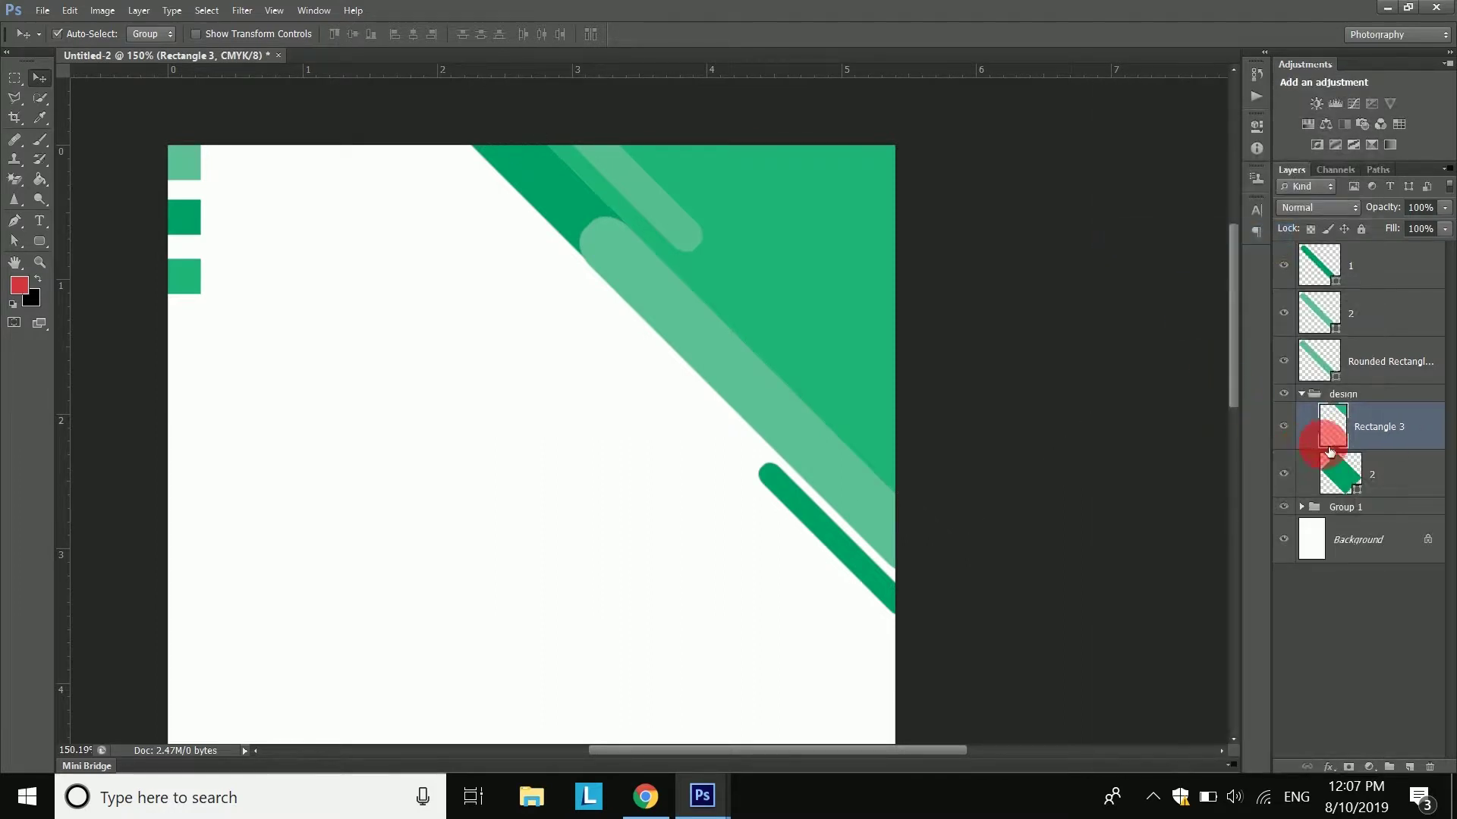
- Load Rectangle 3's pixels as a selection and add an empty Layer 1 above it
right_click(1326, 422)
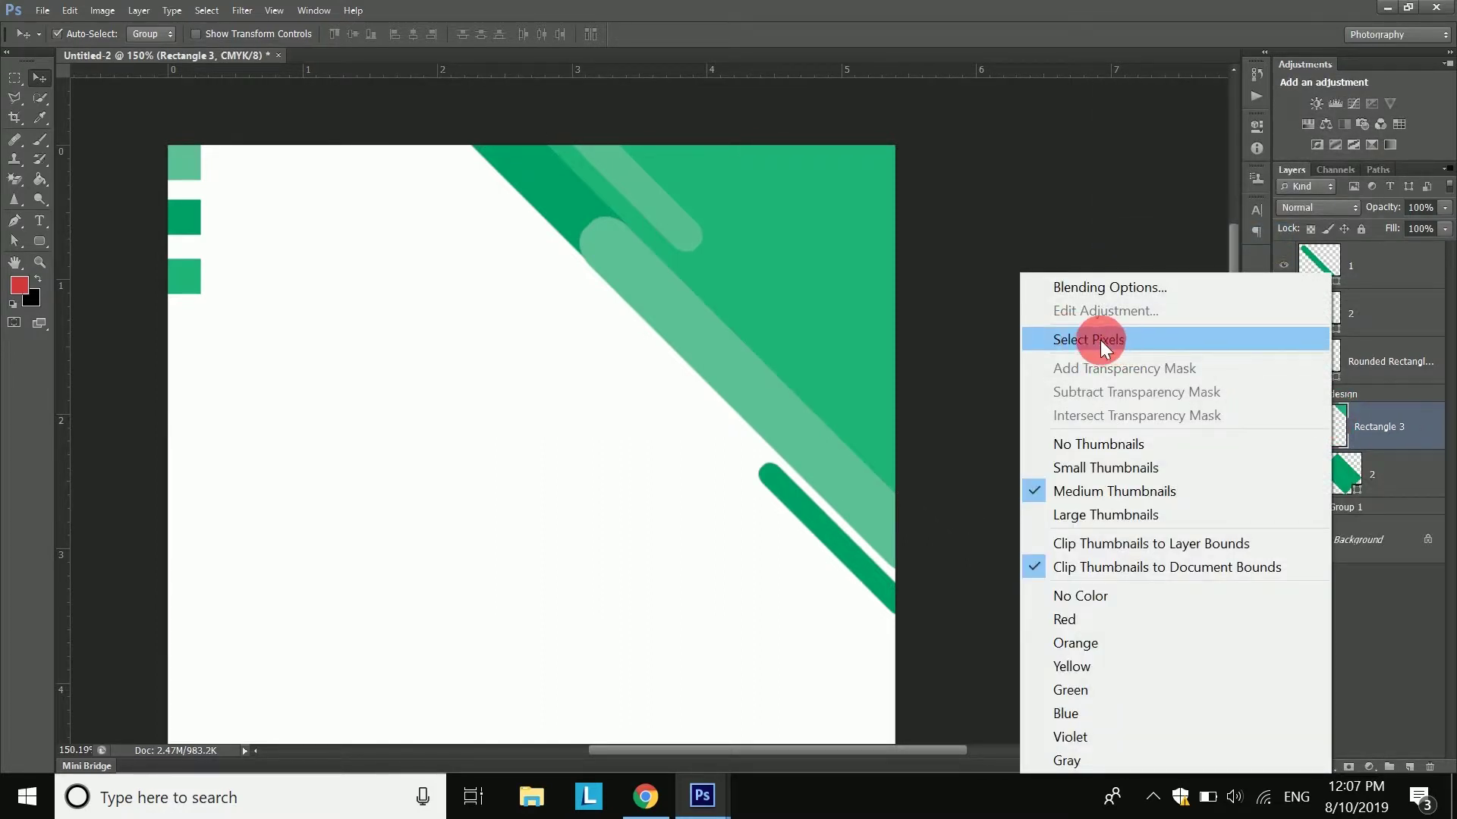
click(1100, 340)
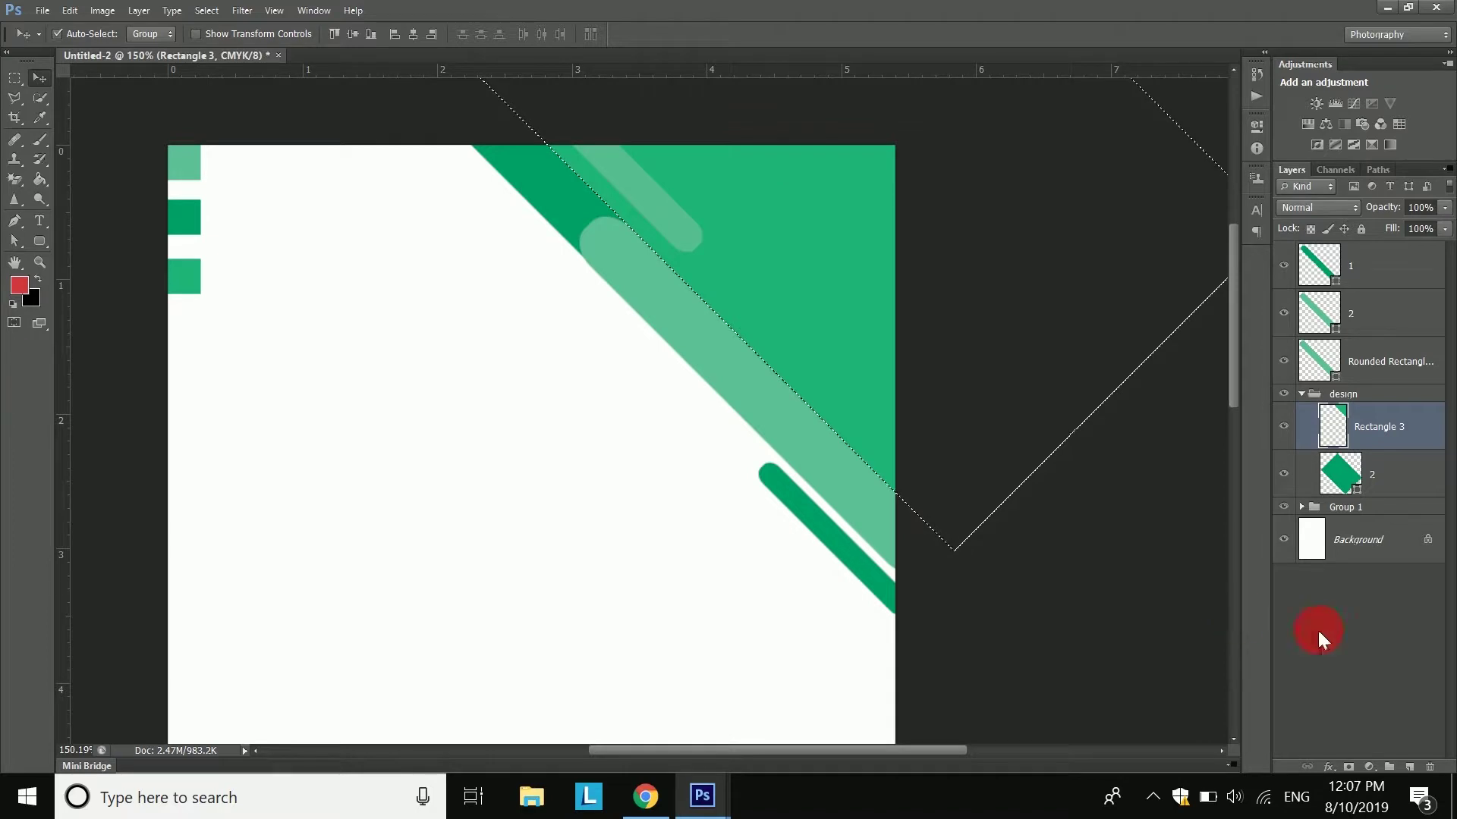
click(1409, 767)
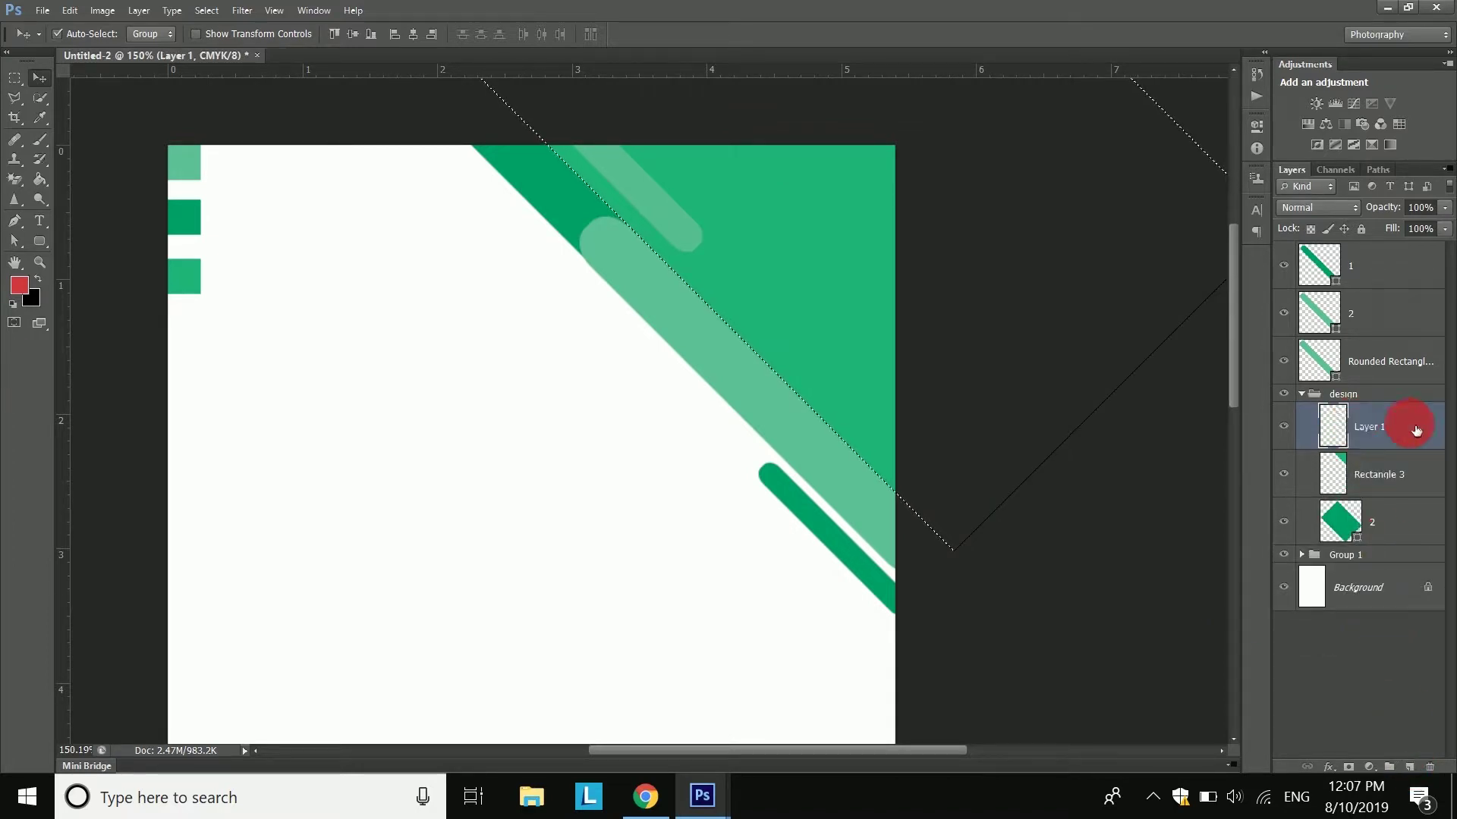
click(38, 140)
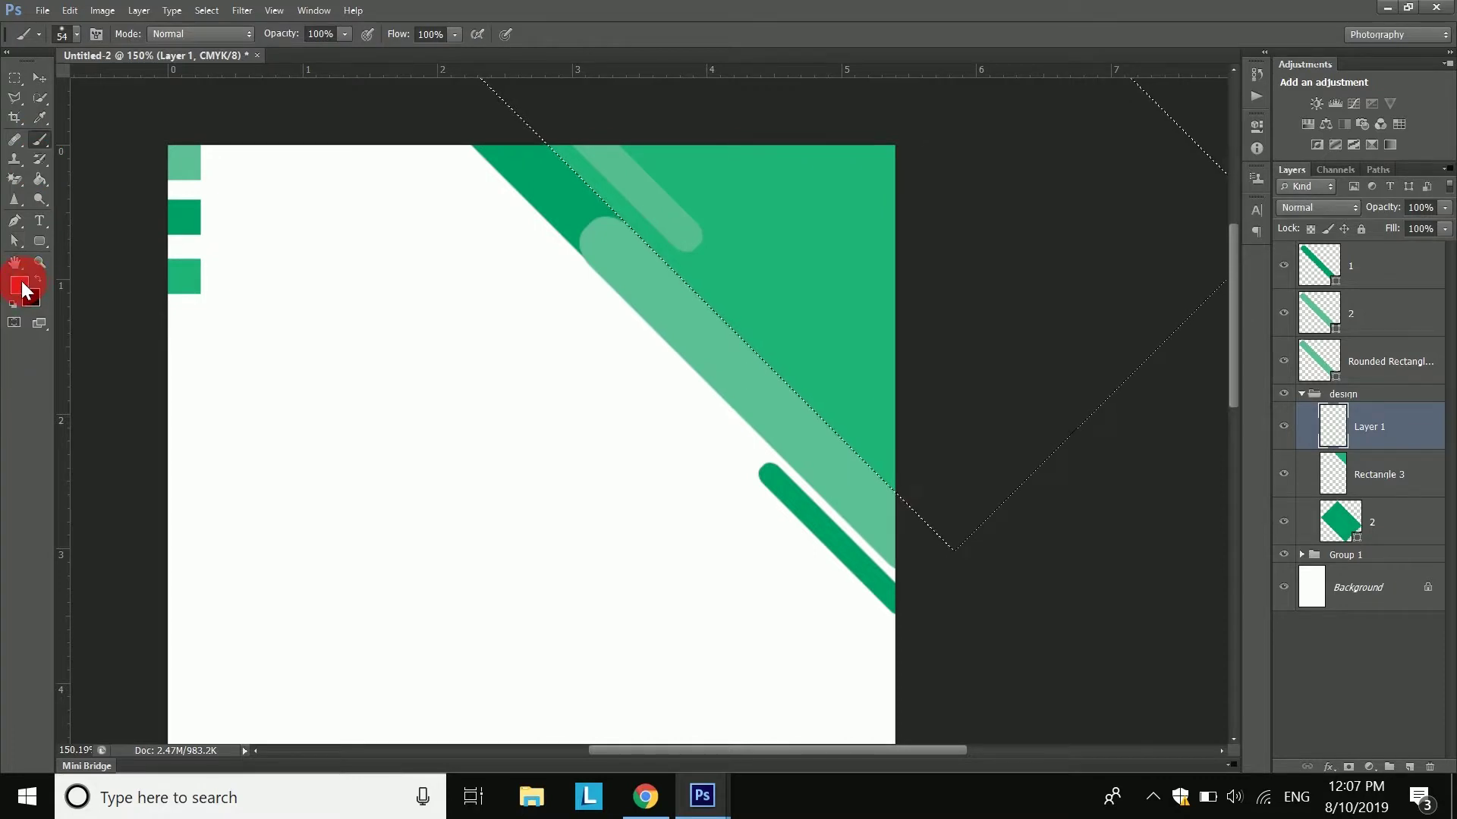
- Set the foreground to black and the brush to 32% opacity, 43% flow and 159 px
click(23, 282)
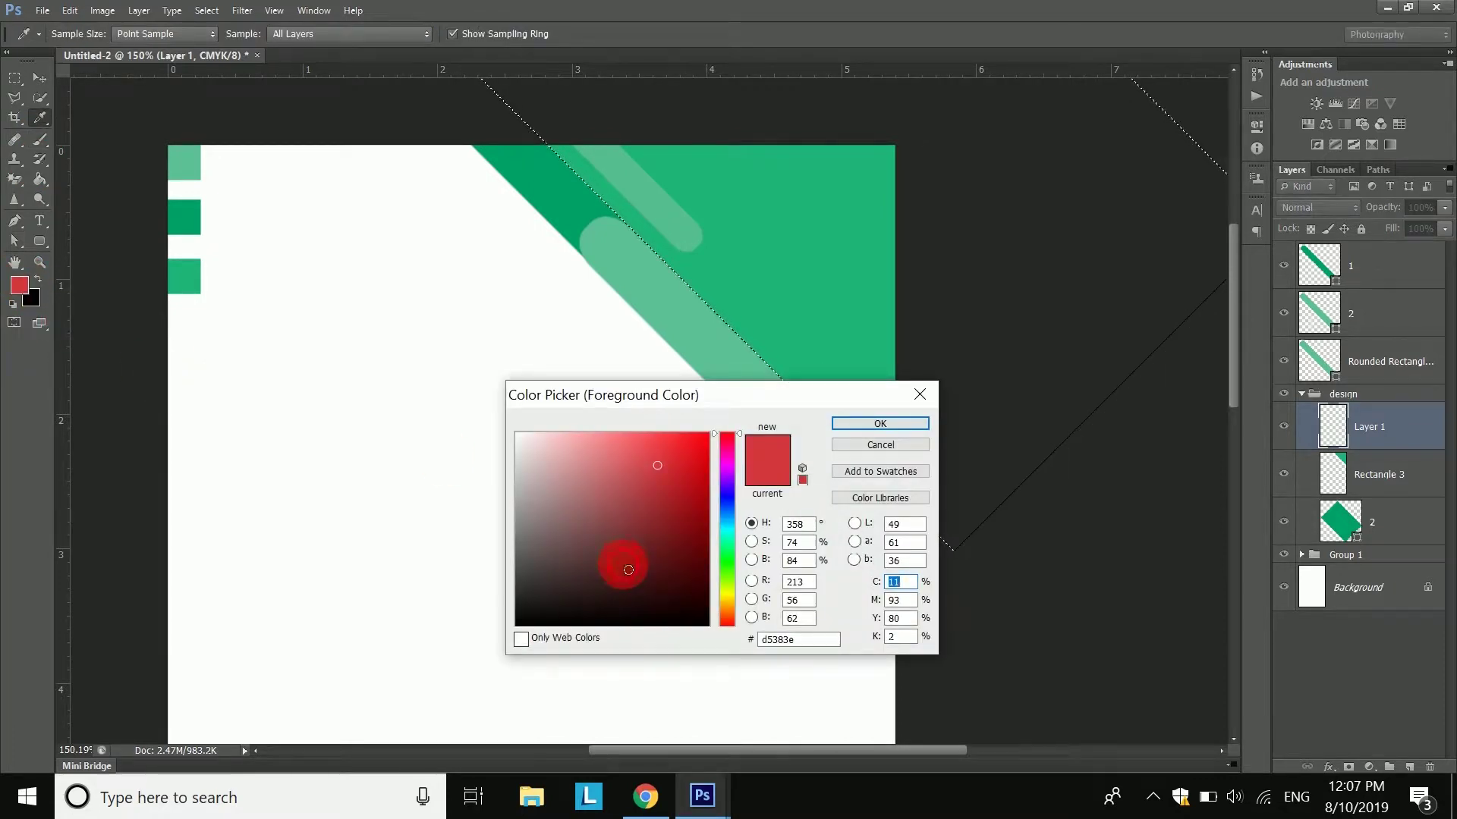
drag(628, 569, 720, 627)
click(878, 422)
drag(306, 35, 241, 43)
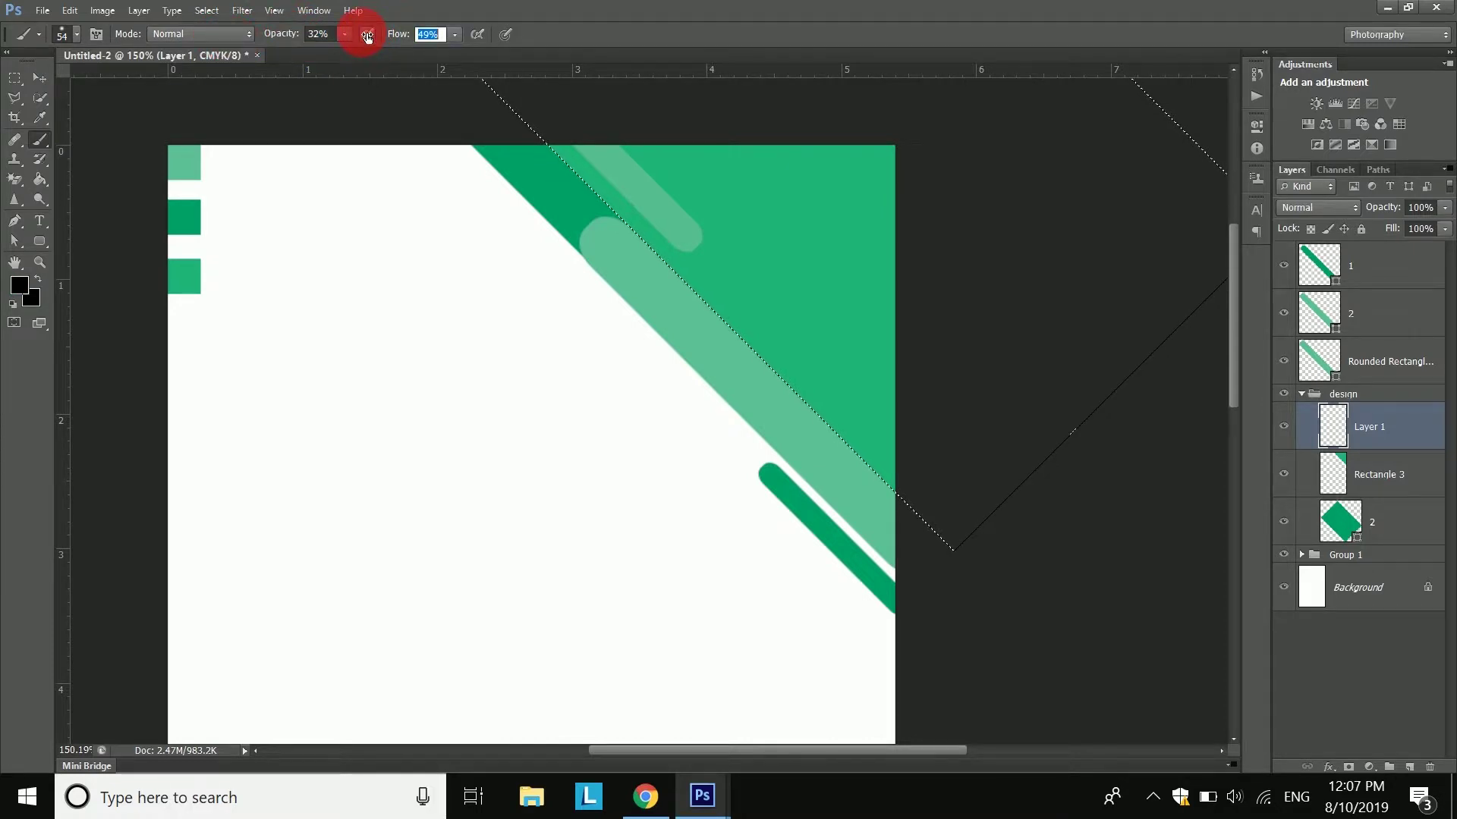
drag(362, 36, 362, 35)
mouse_move(465, 338)
mouse_down()
mouse_move(525, 358)
mouse_move(522, 421)
mouse_move(501, 114)
mouse_move(498, 182)
mouse_up()
- Paint a soft black shadow along the diagonal edge in two strokes, then deselect
drag(571, 253, 956, 645)
mouse_move(538, 250)
mouse_down()
mouse_move(621, 364)
mouse_move(757, 478)
mouse_move(803, 552)
mouse_up()
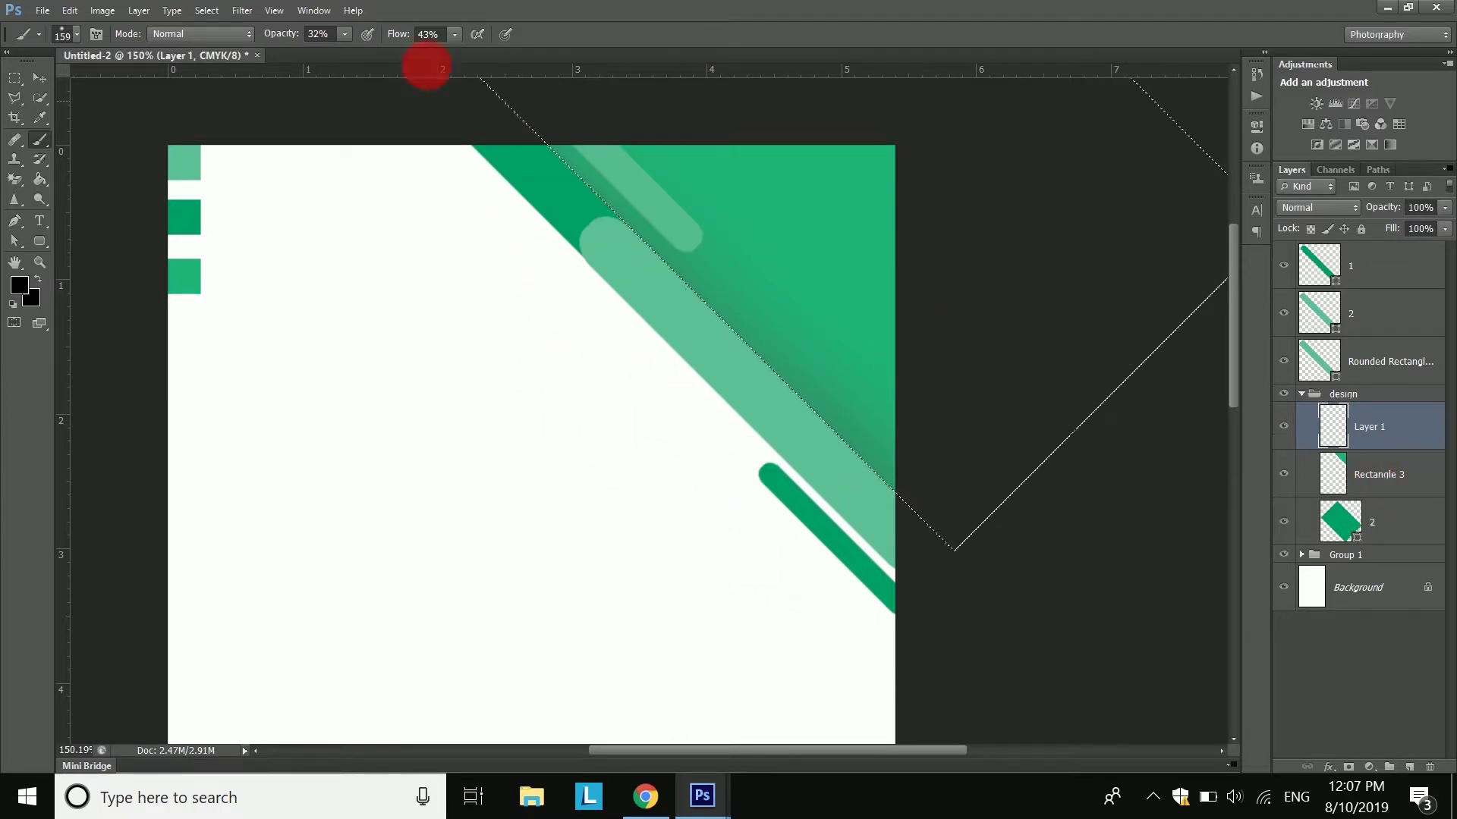
click(218, 21)
click(221, 53)
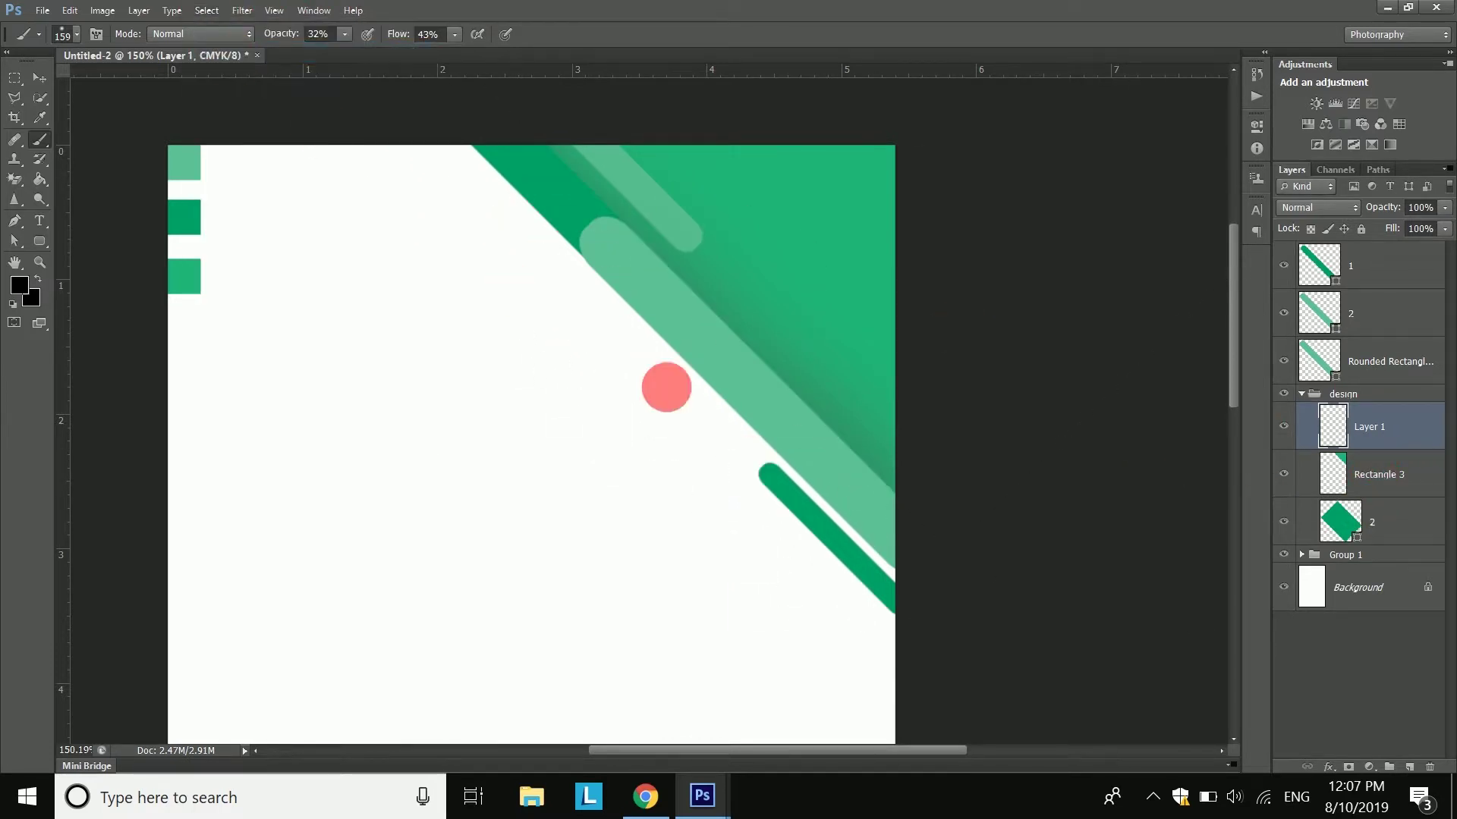
- Pan across the page and toggle layer 2's light-green stripe off and on to compare
scroll(674, 546, down, 2)
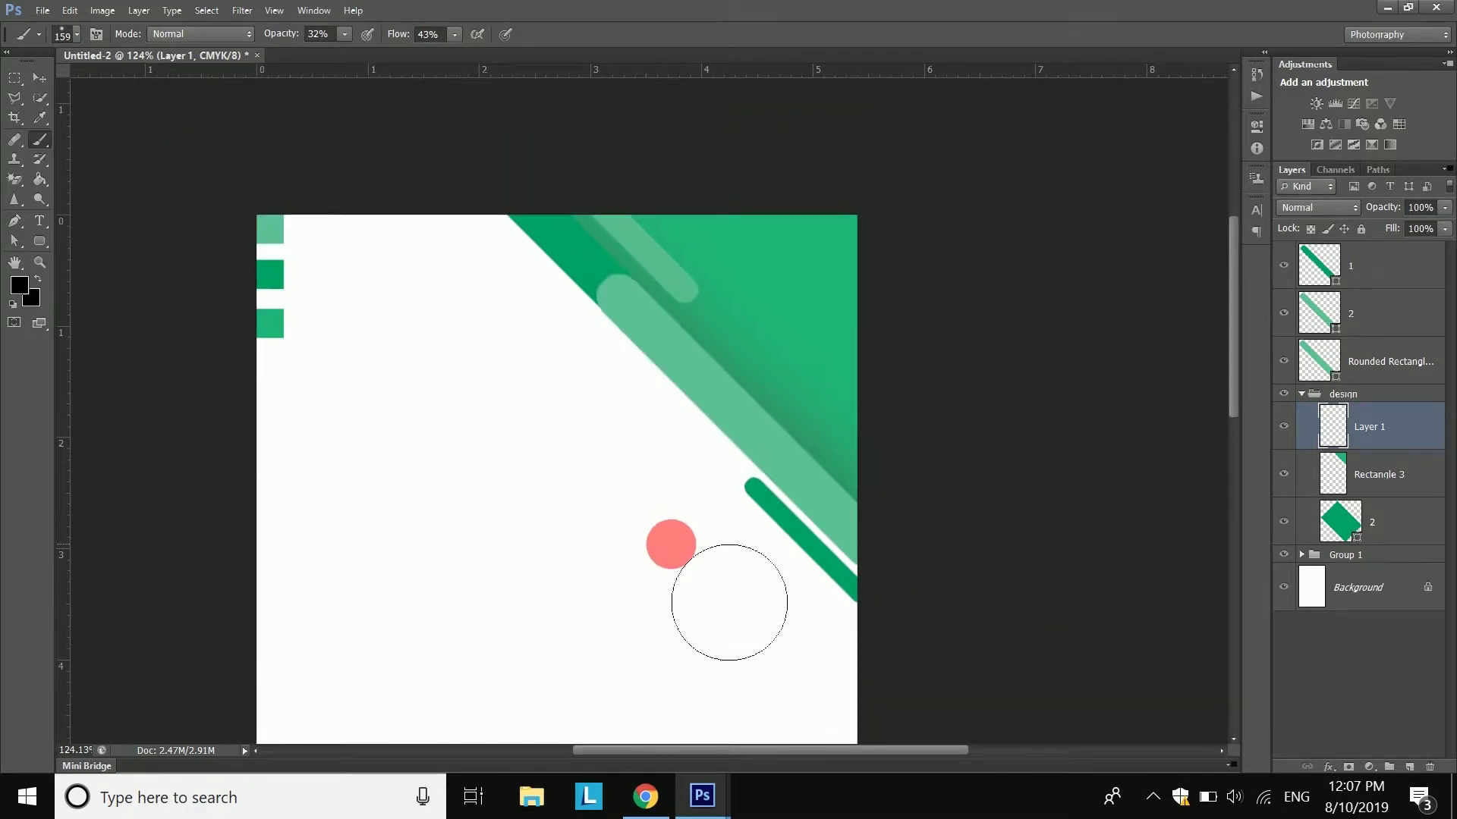
drag(577, 481, 664, 402)
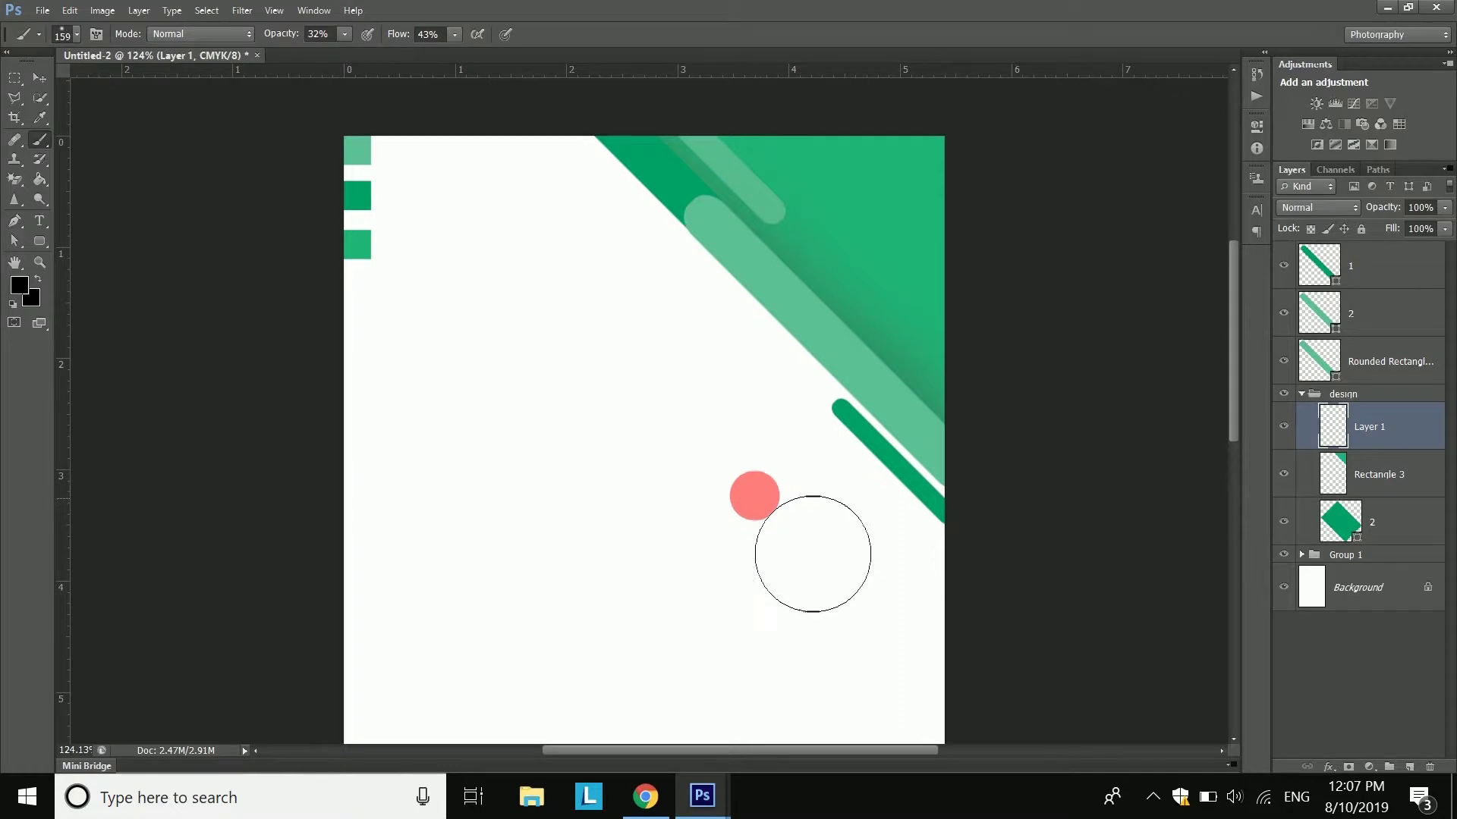
scroll(789, 509, down, 3)
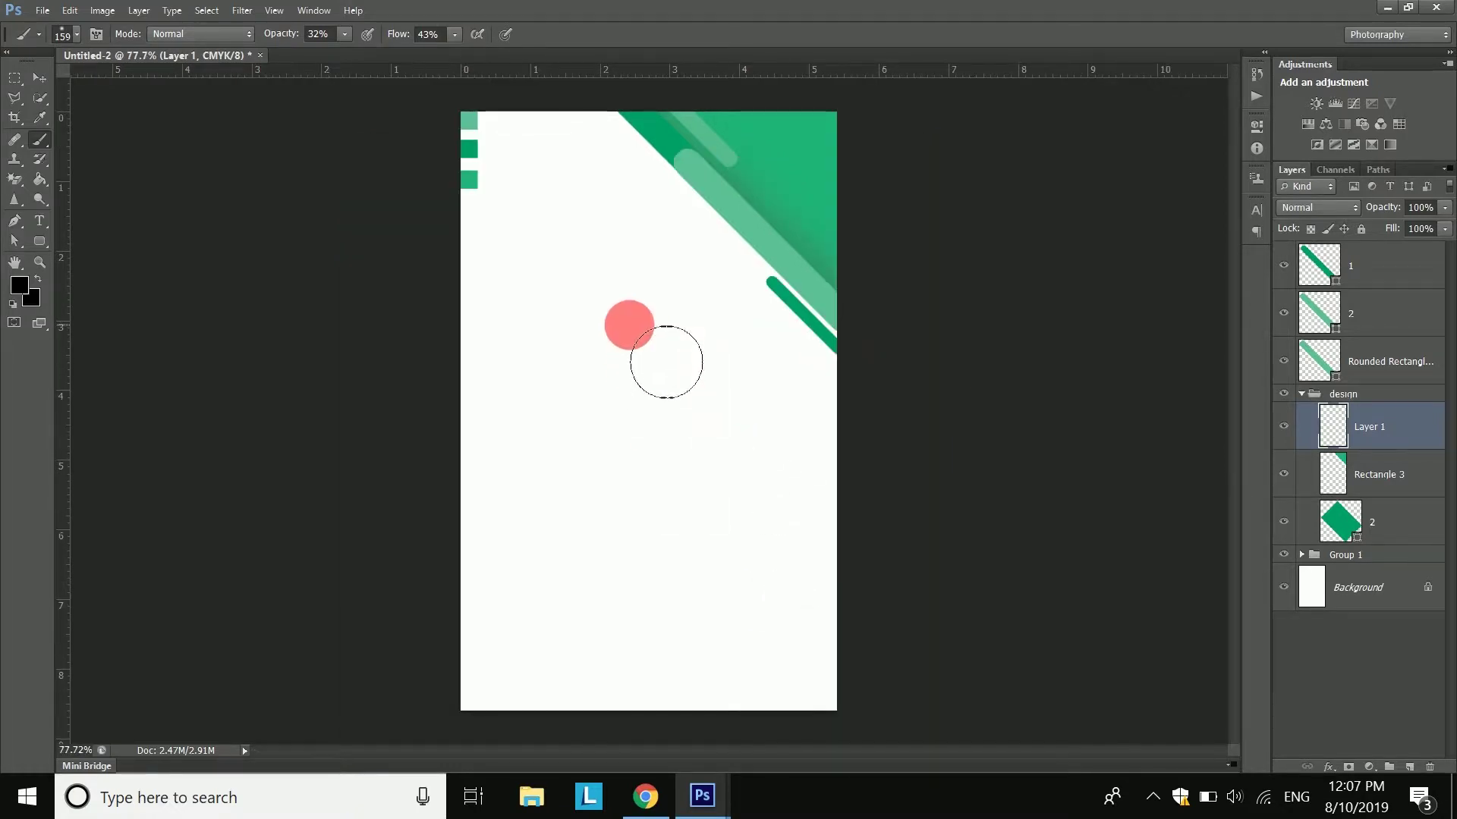
scroll(663, 449, up, 2)
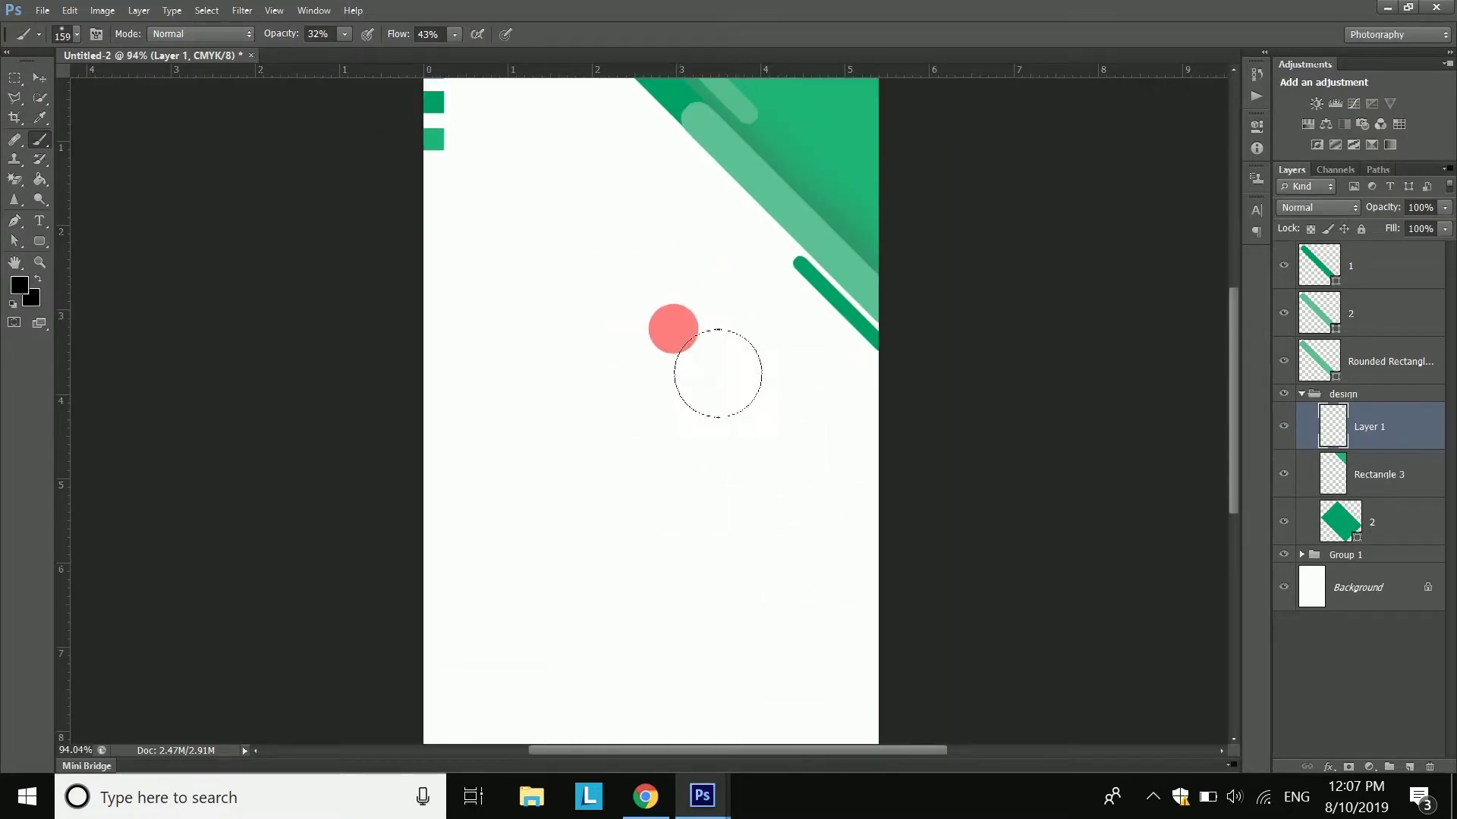
drag(683, 203, 681, 303)
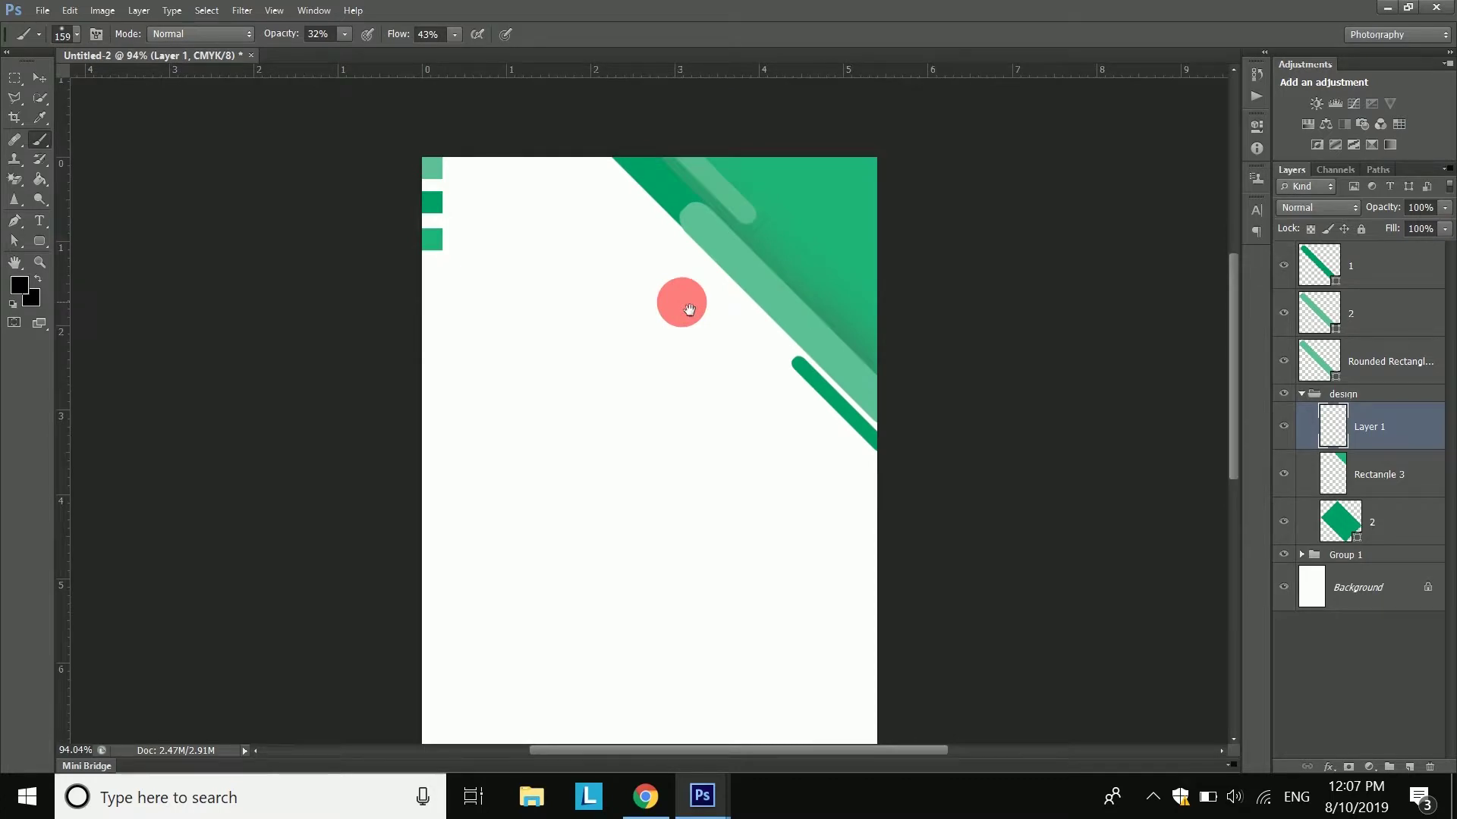
click(1379, 317)
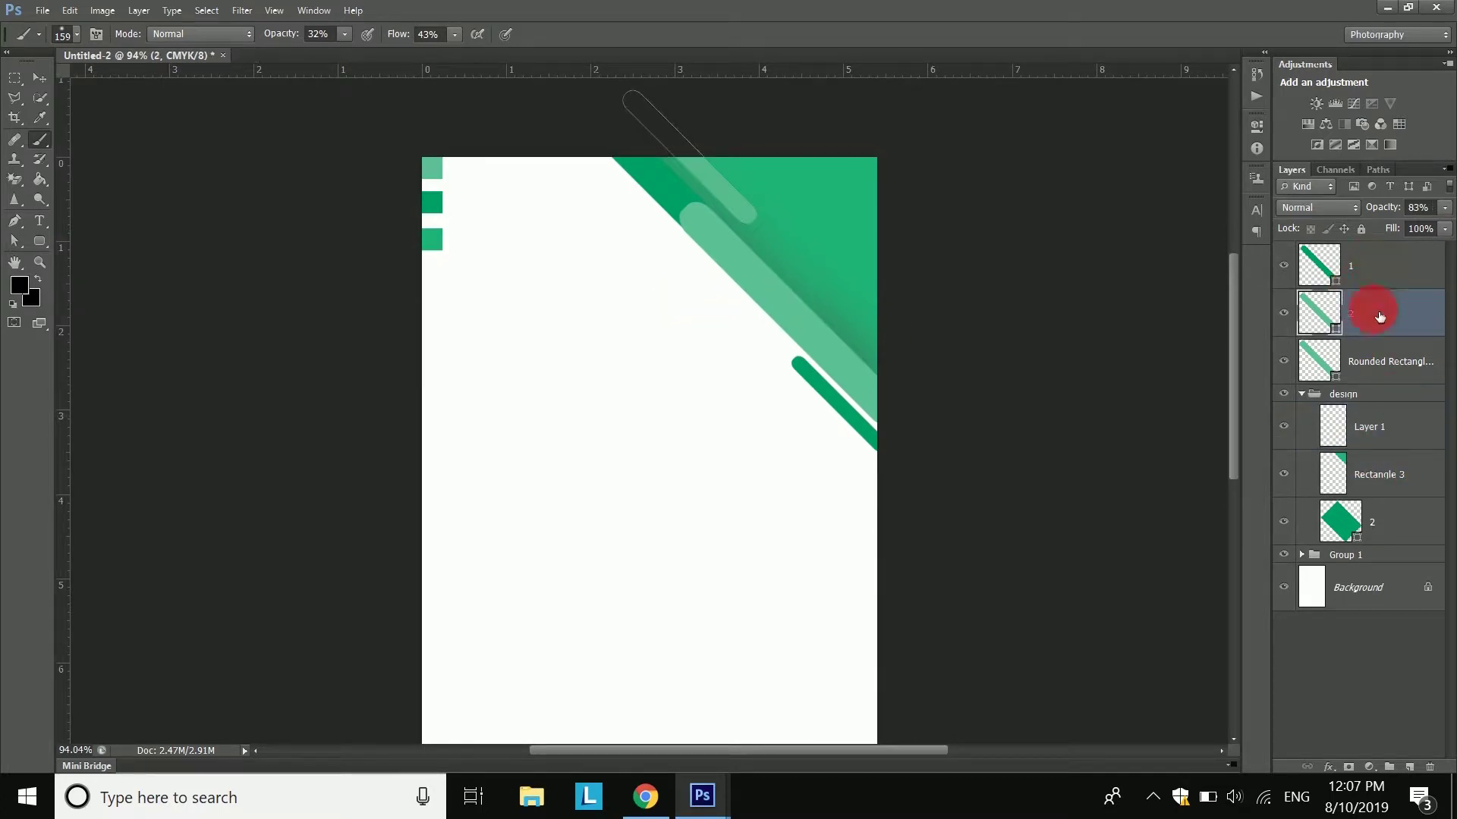
click(1289, 323)
click(1289, 323)
- Add a drop shadow to layer 2 with 16% opacity, 0 px distance and 10 px size
click(1328, 766)
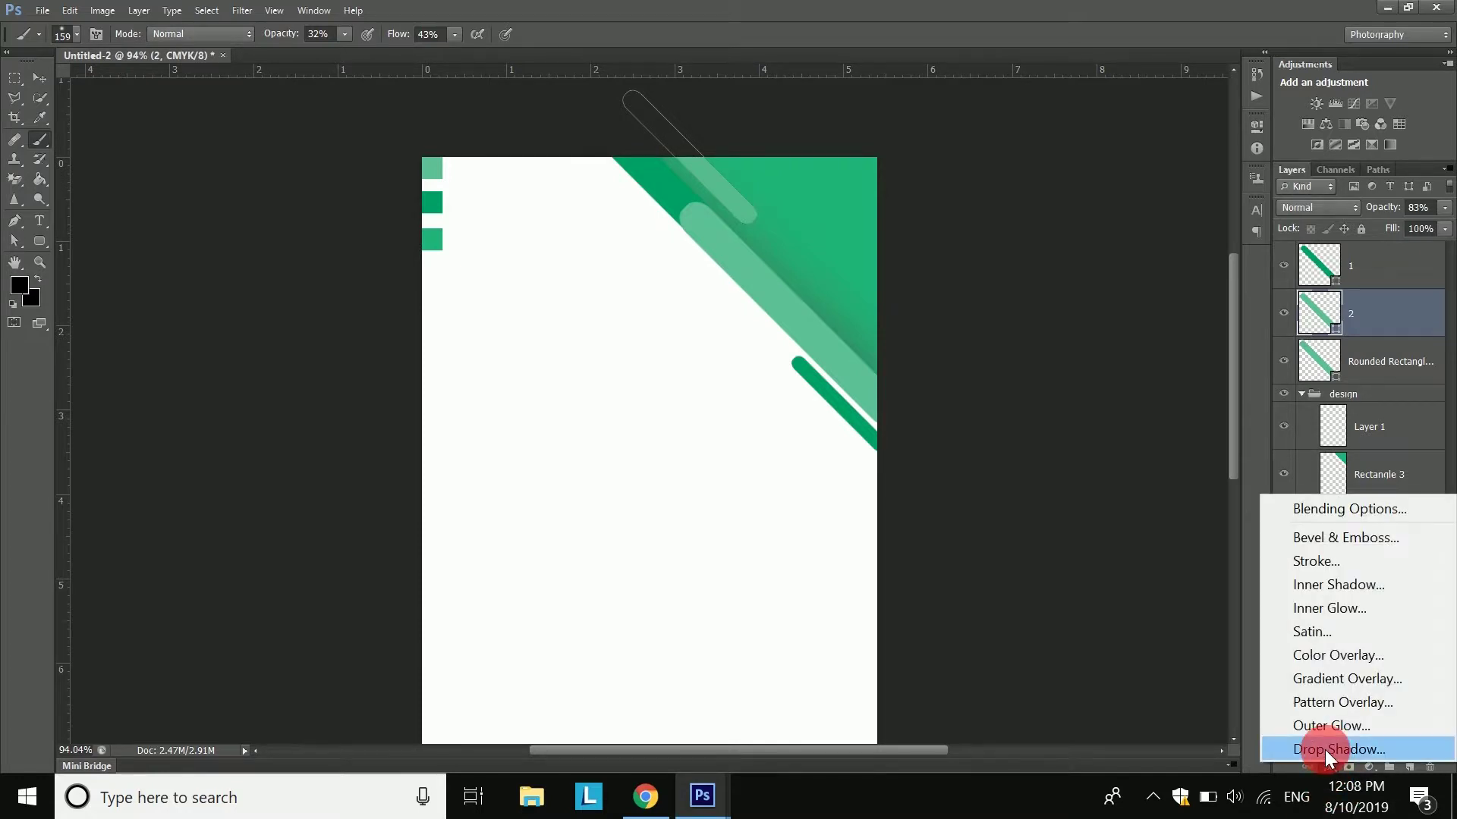
click(1323, 748)
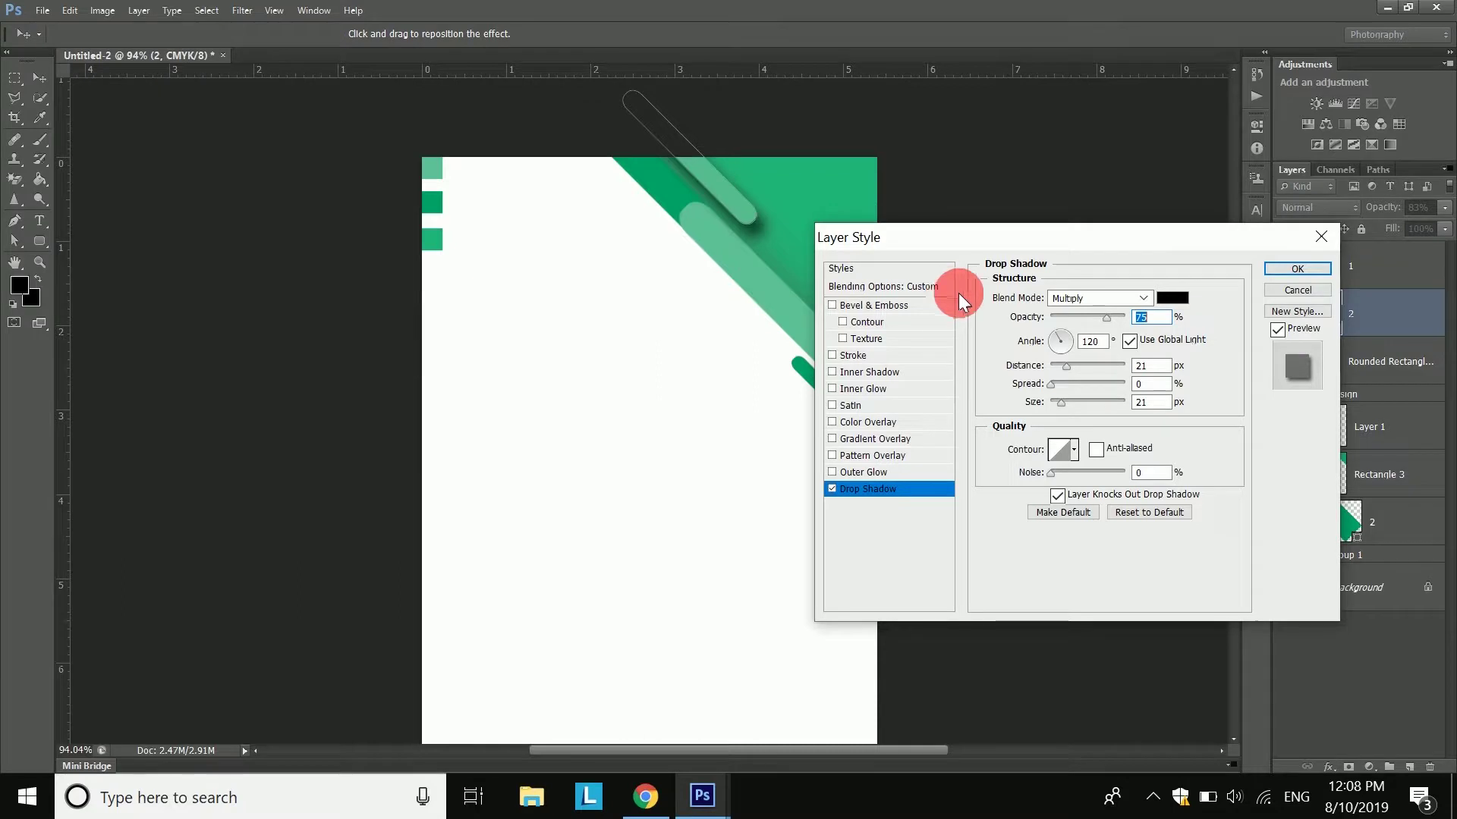
drag(1104, 317, 1067, 317)
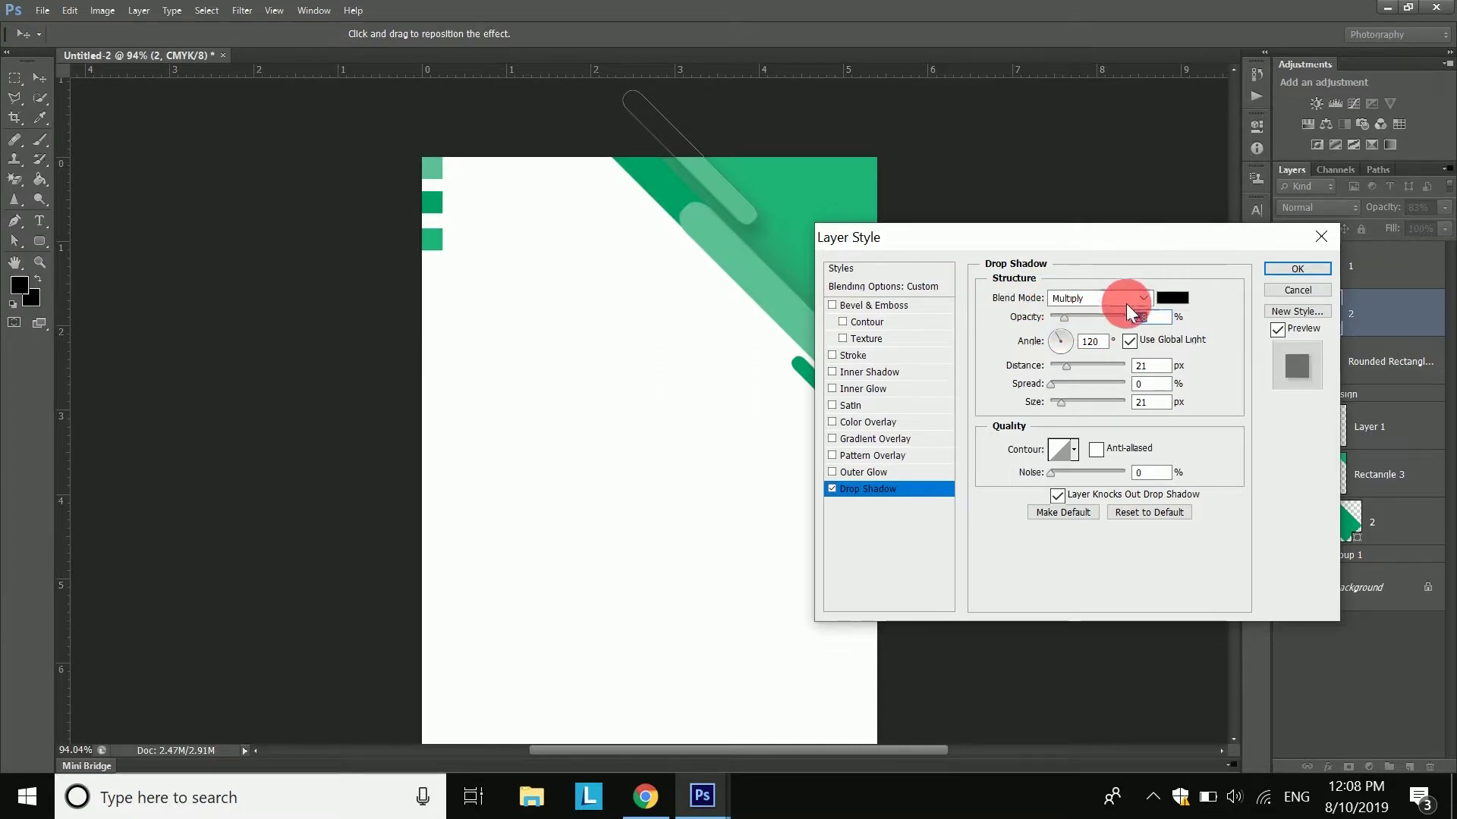
drag(1063, 317, 1062, 317)
drag(1068, 400, 1057, 403)
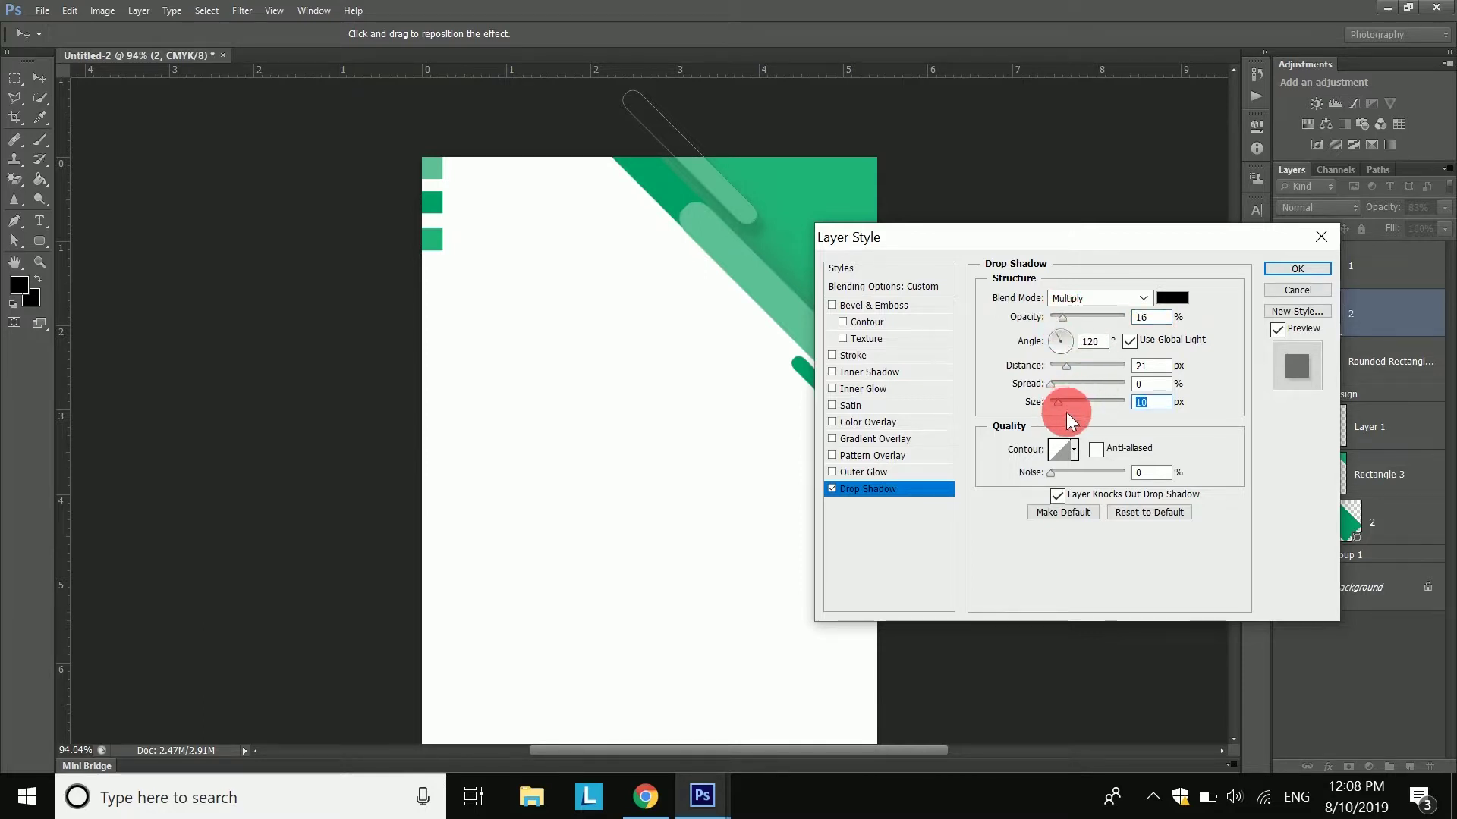
drag(1062, 369, 1058, 368)
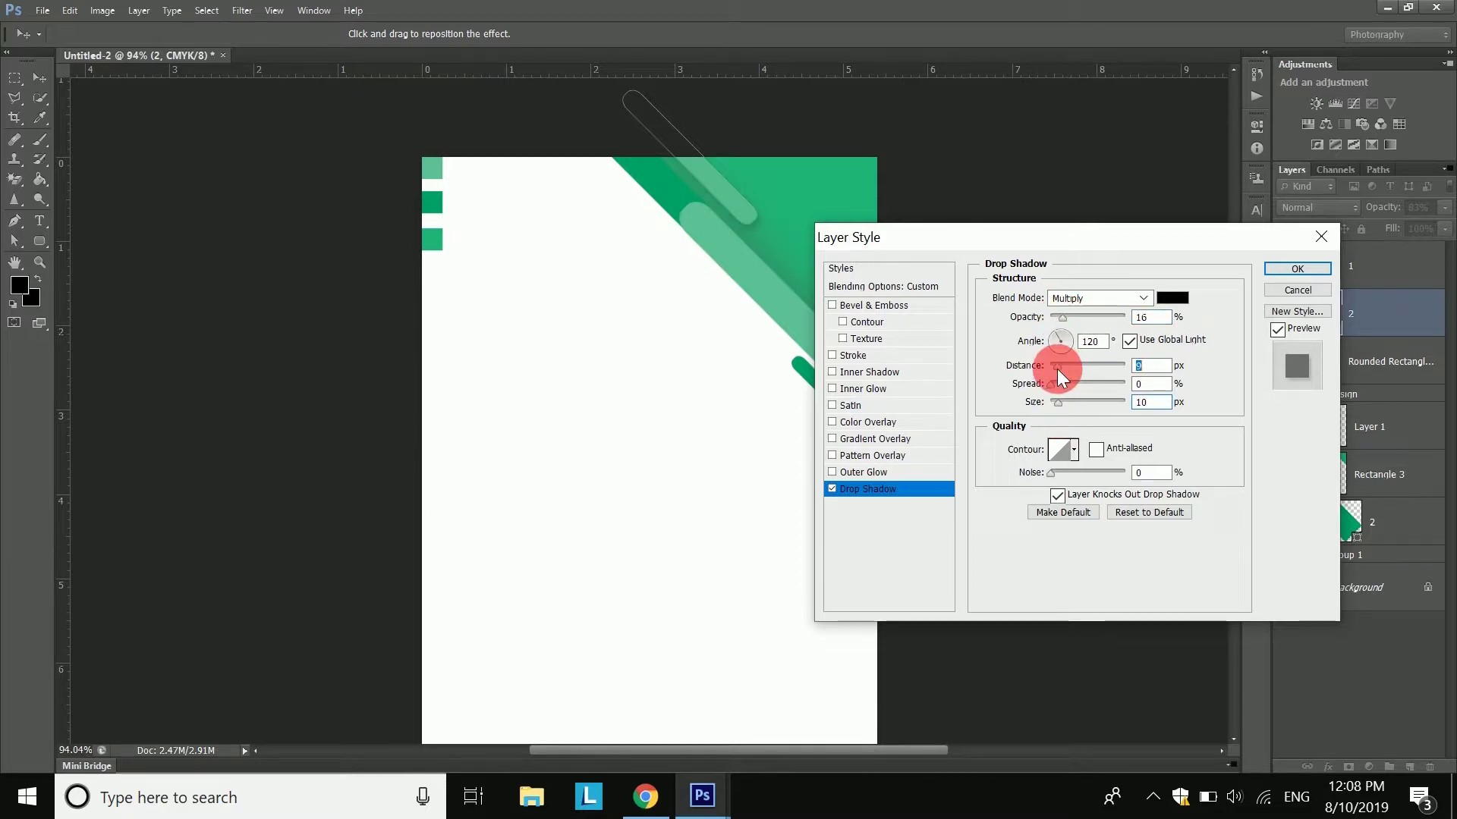
click(1295, 268)
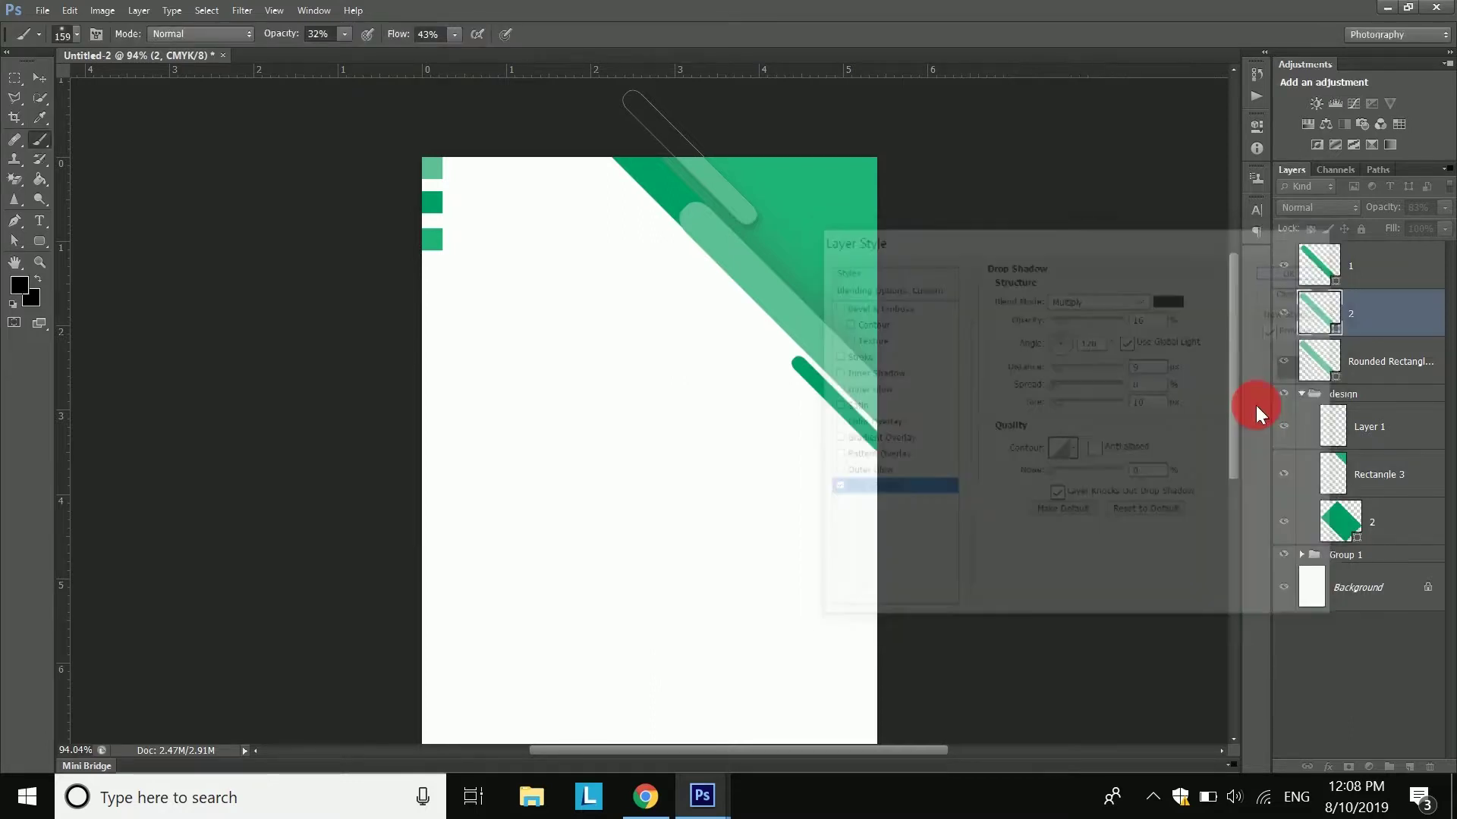
click(1304, 655)
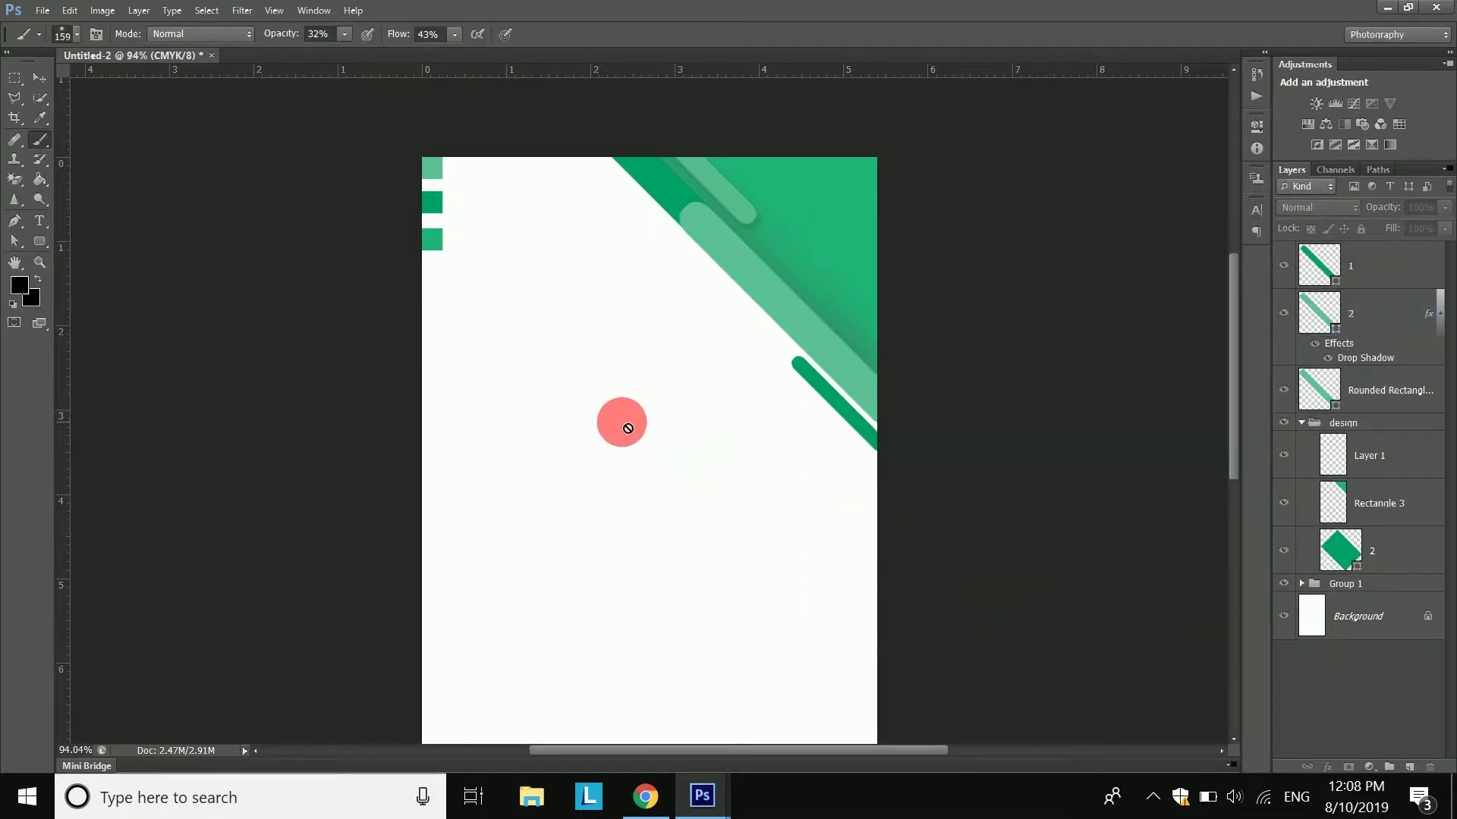
- Group layer 1 through layer 2 in the design group into Group 2 and verify its visibility
scroll(647, 468, up, 1)
drag(643, 409, 702, 324)
scroll(695, 320, down, 4)
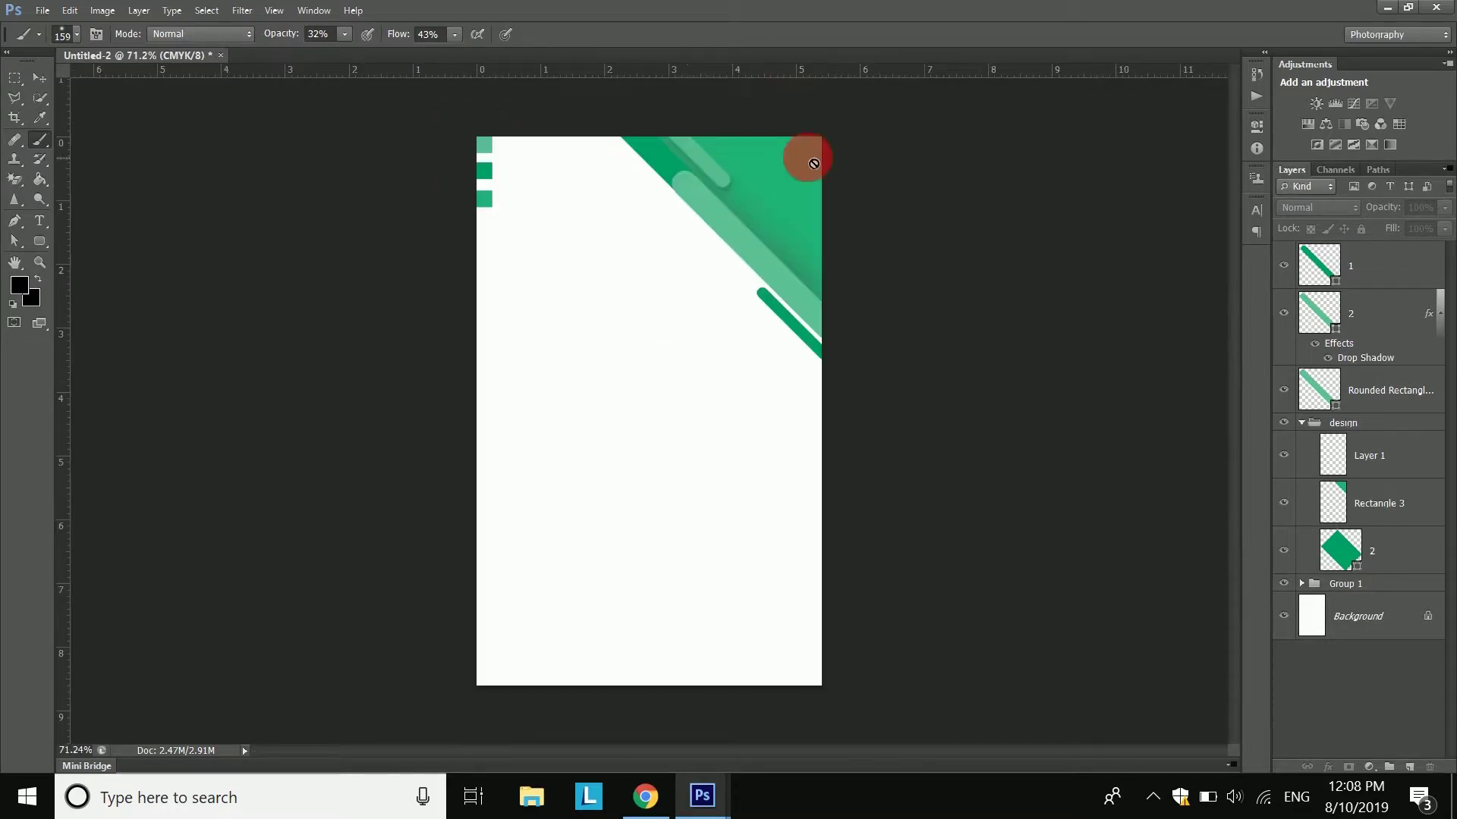
click(42, 242)
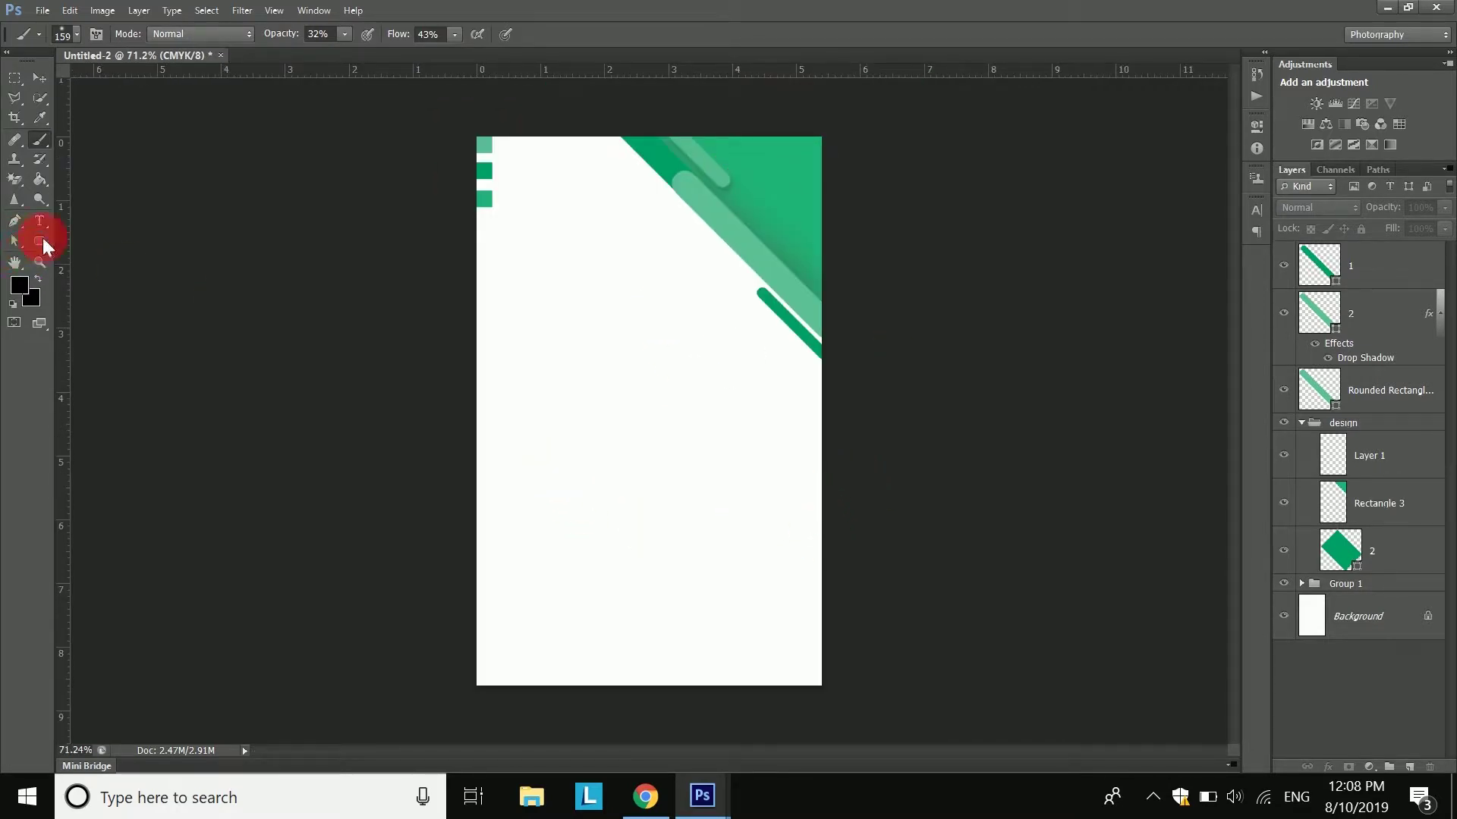
click(1412, 255)
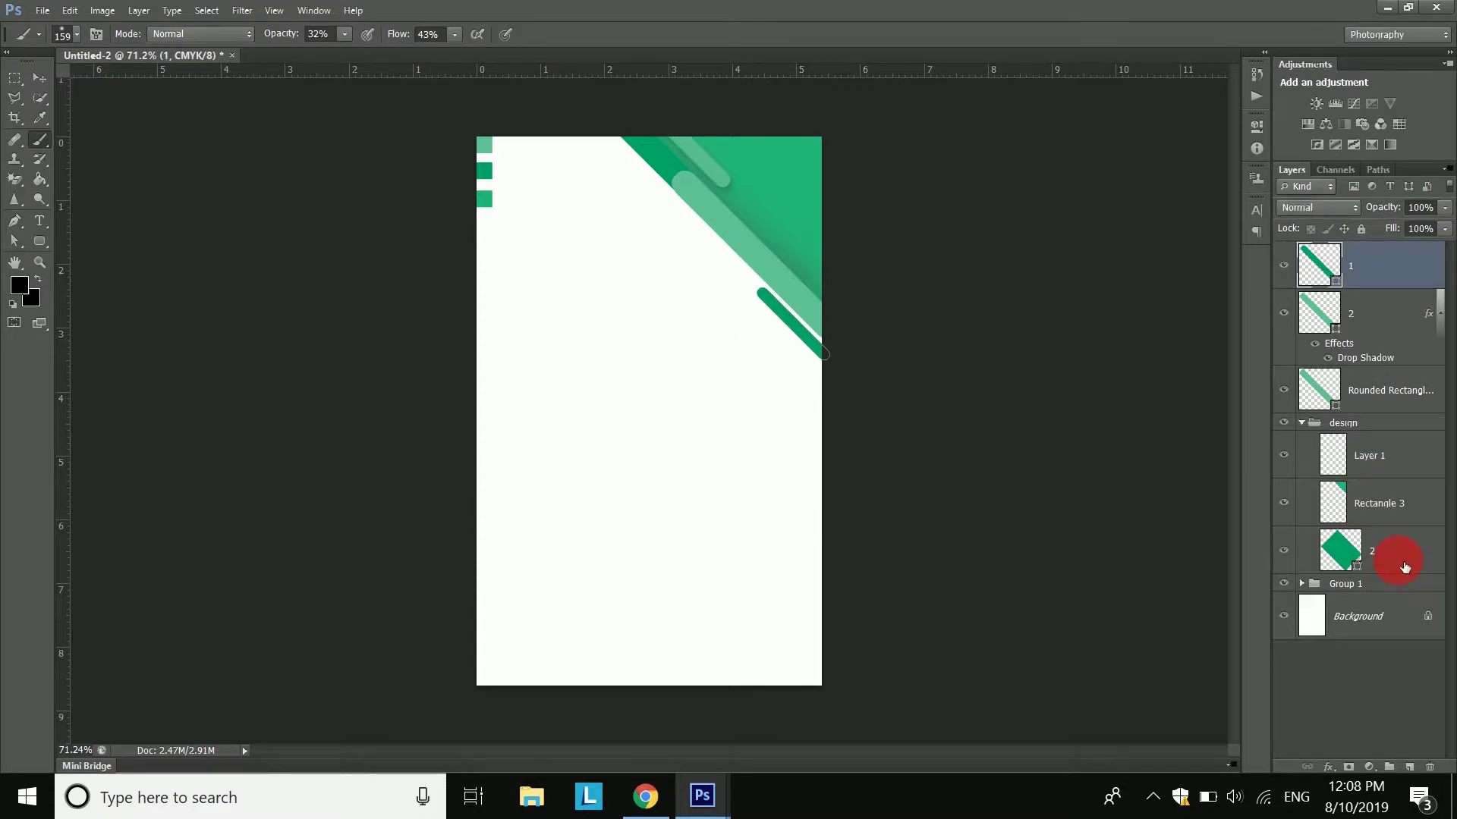
shift+click(1404, 568)
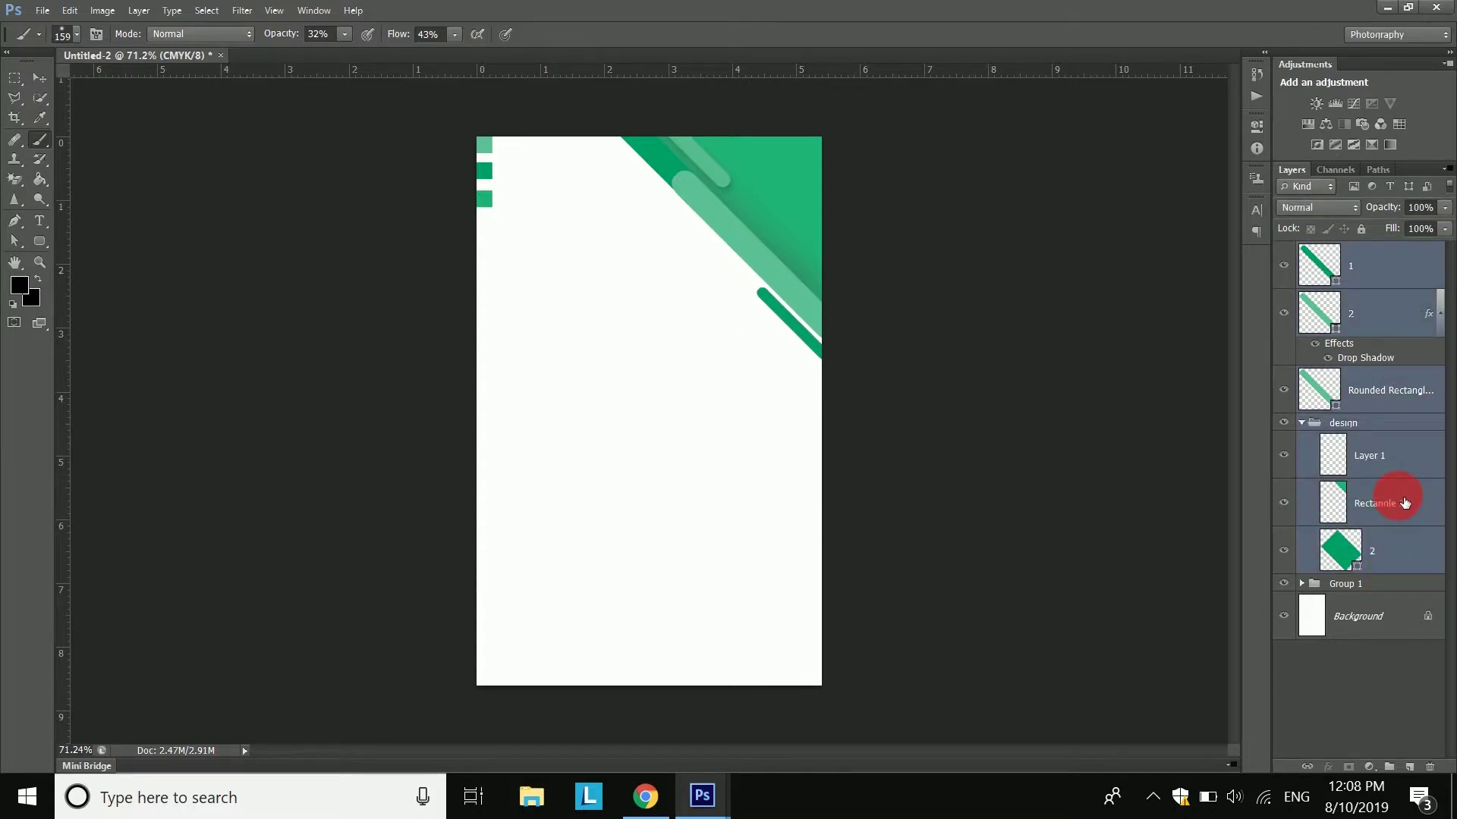
key(ctrl+g)
click(1289, 253)
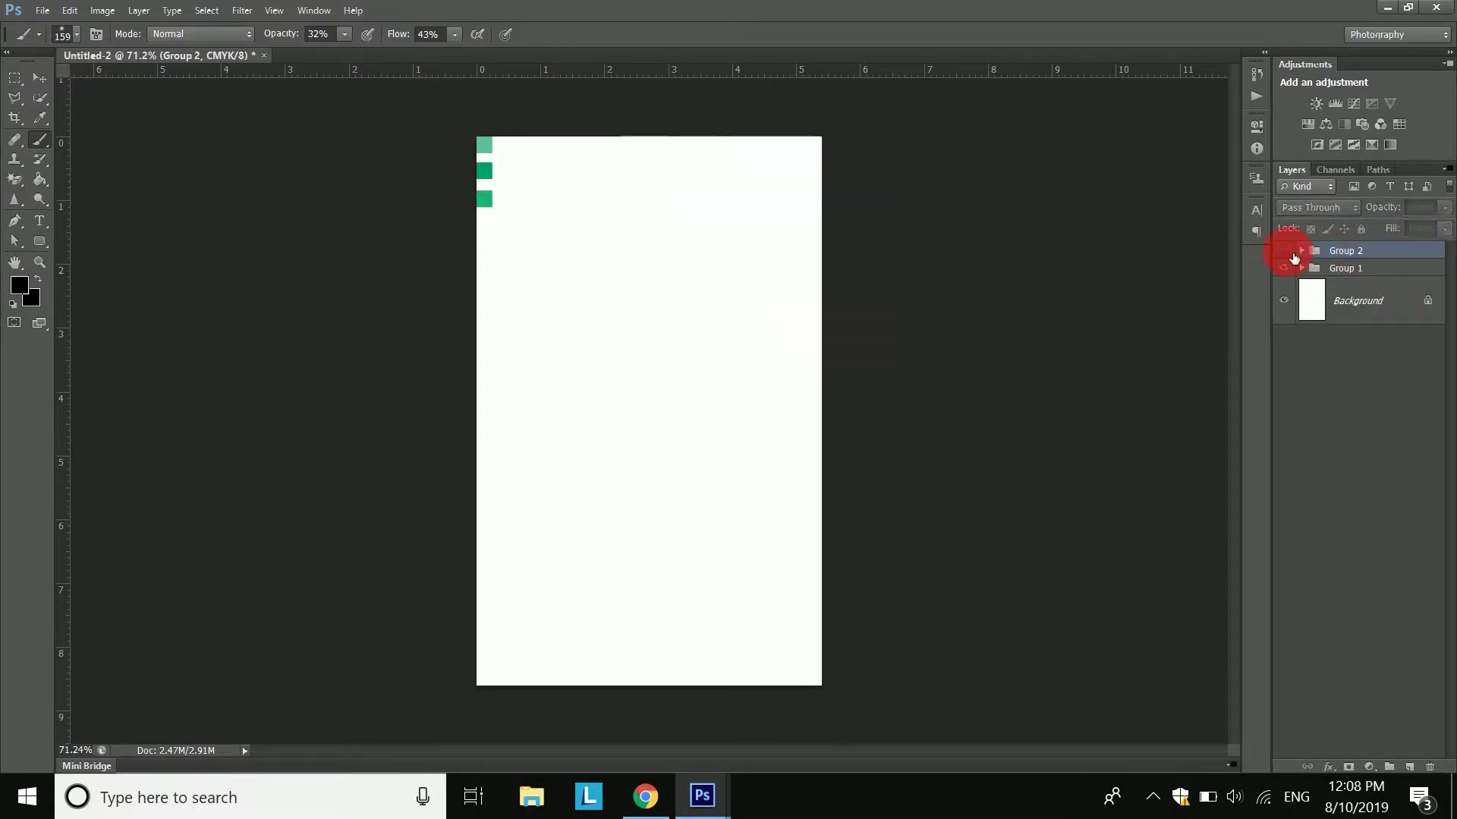
click(1290, 251)
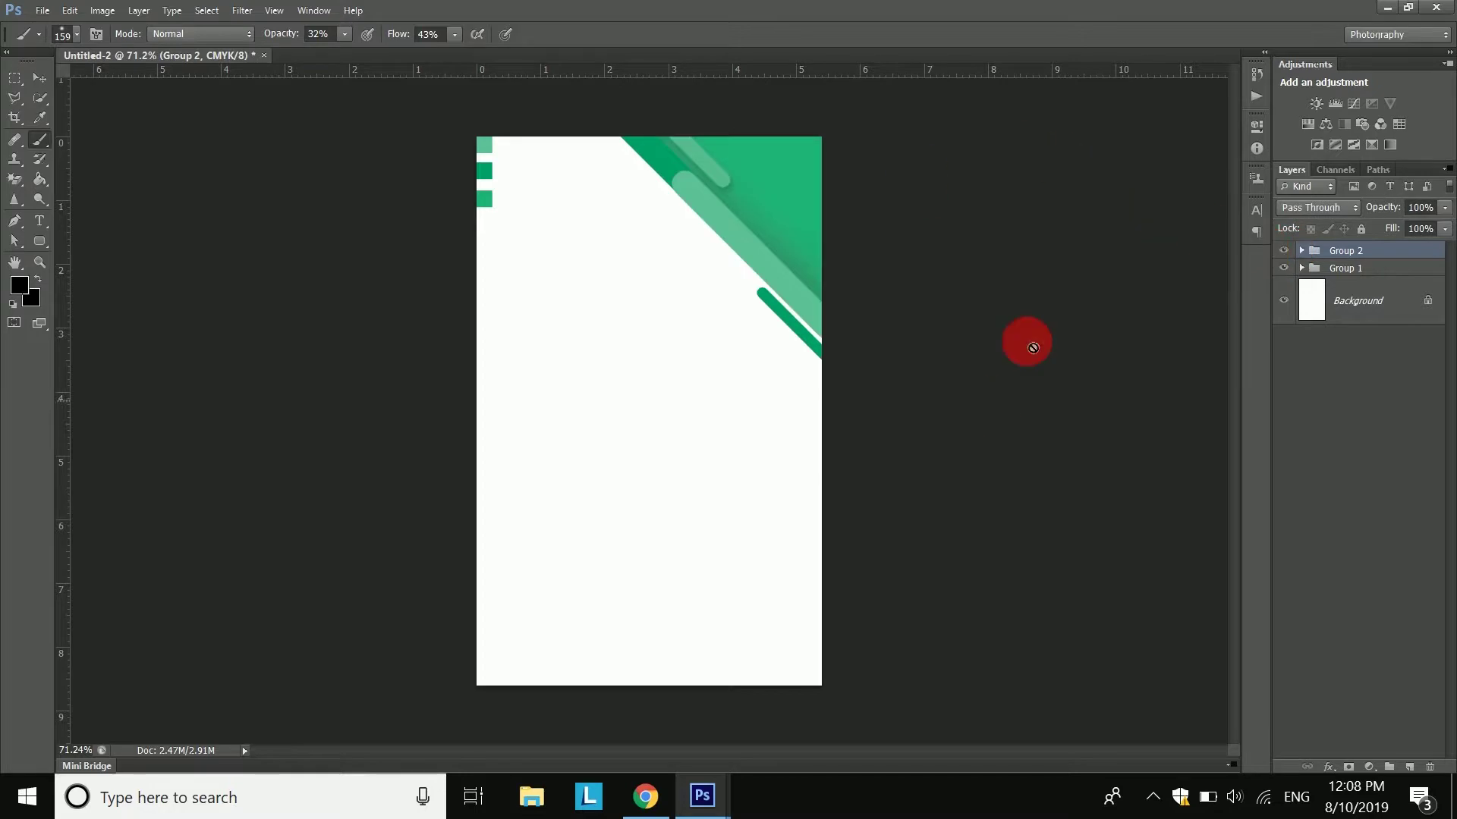
click(1366, 480)
- Draw a black rounded rectangle with a 15 px corner radius near the card's centre
click(46, 235)
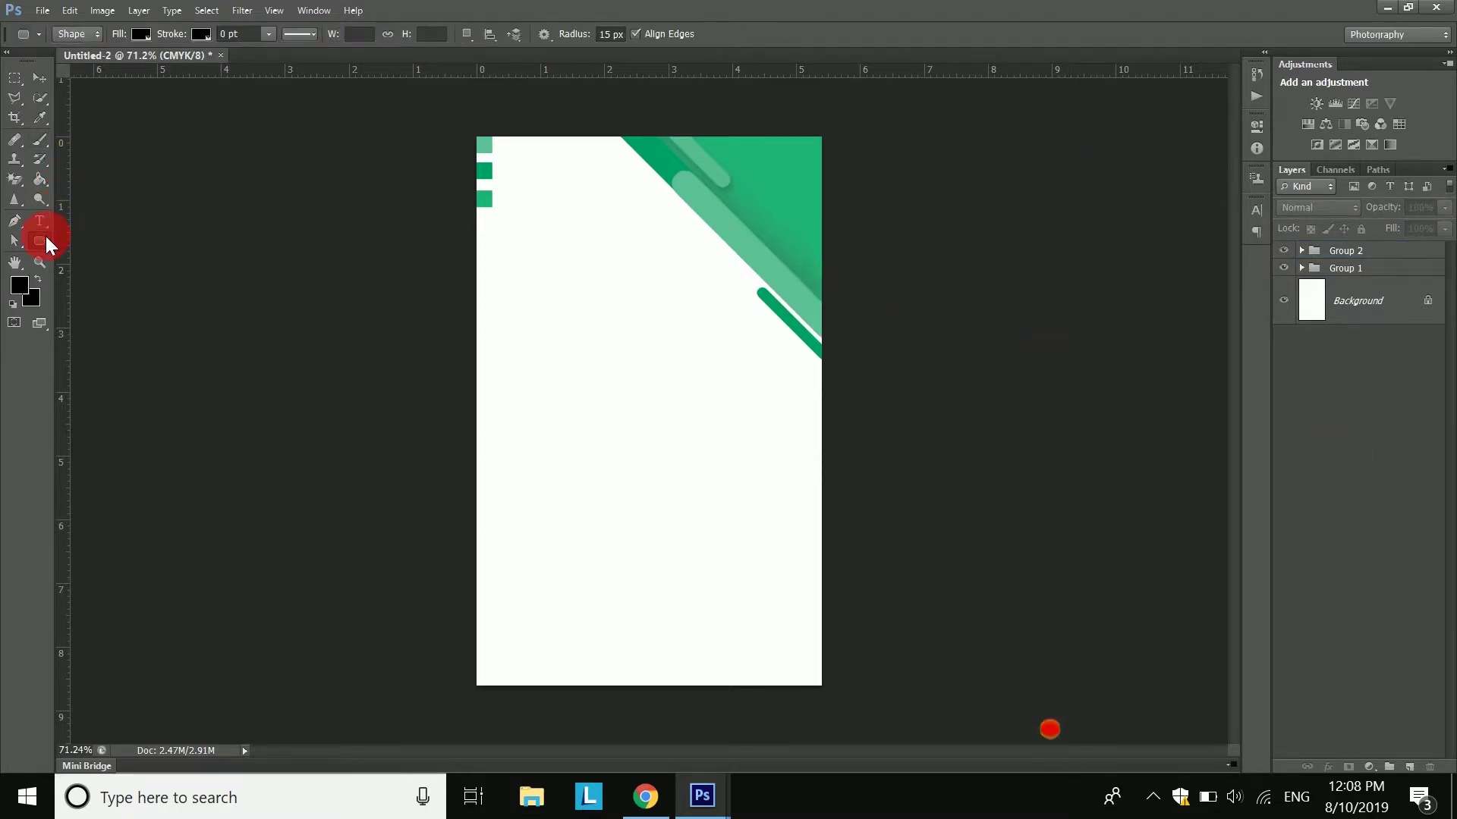
click(609, 35)
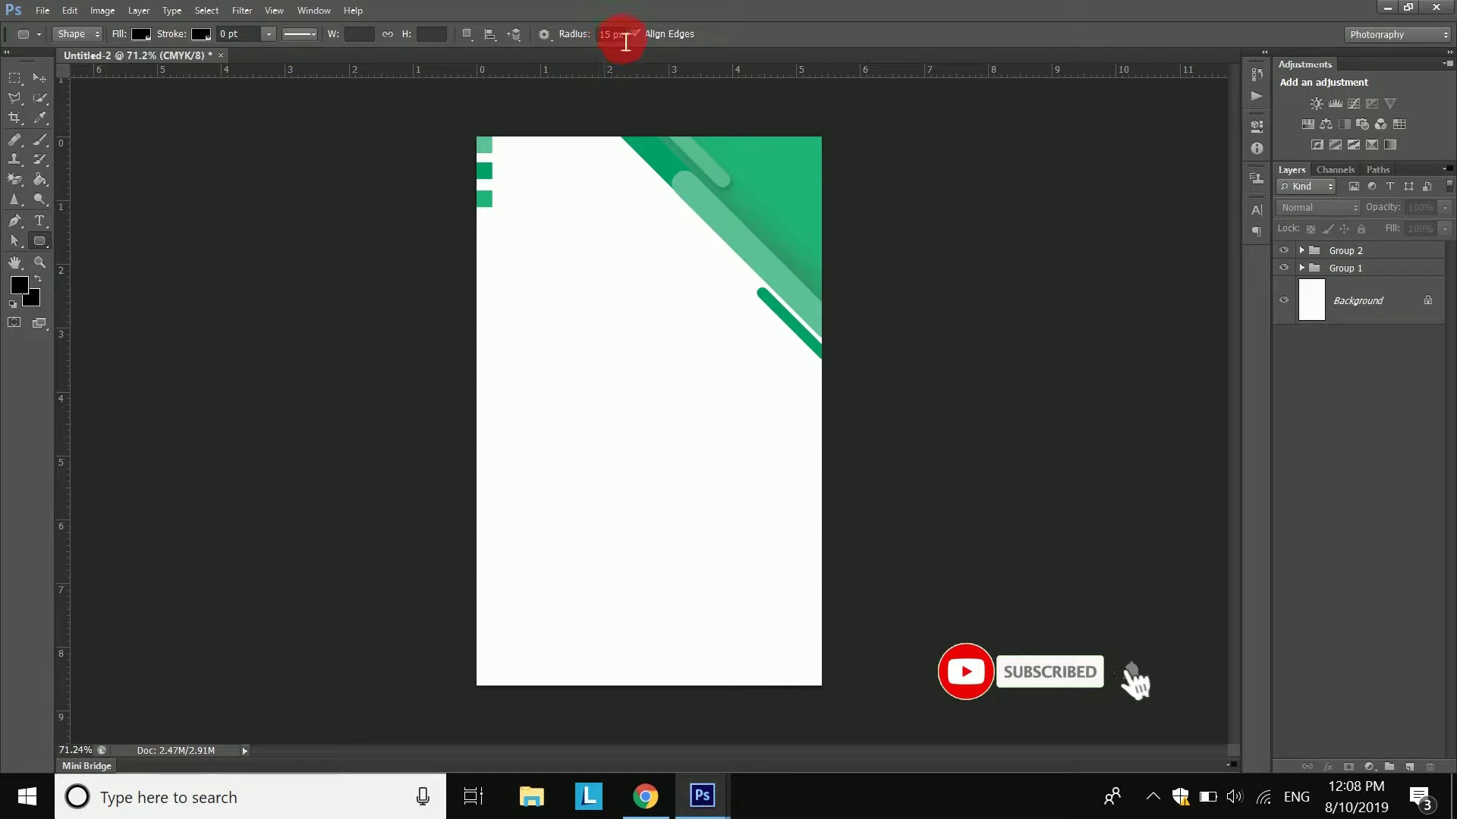
drag(591, 325, 748, 495)
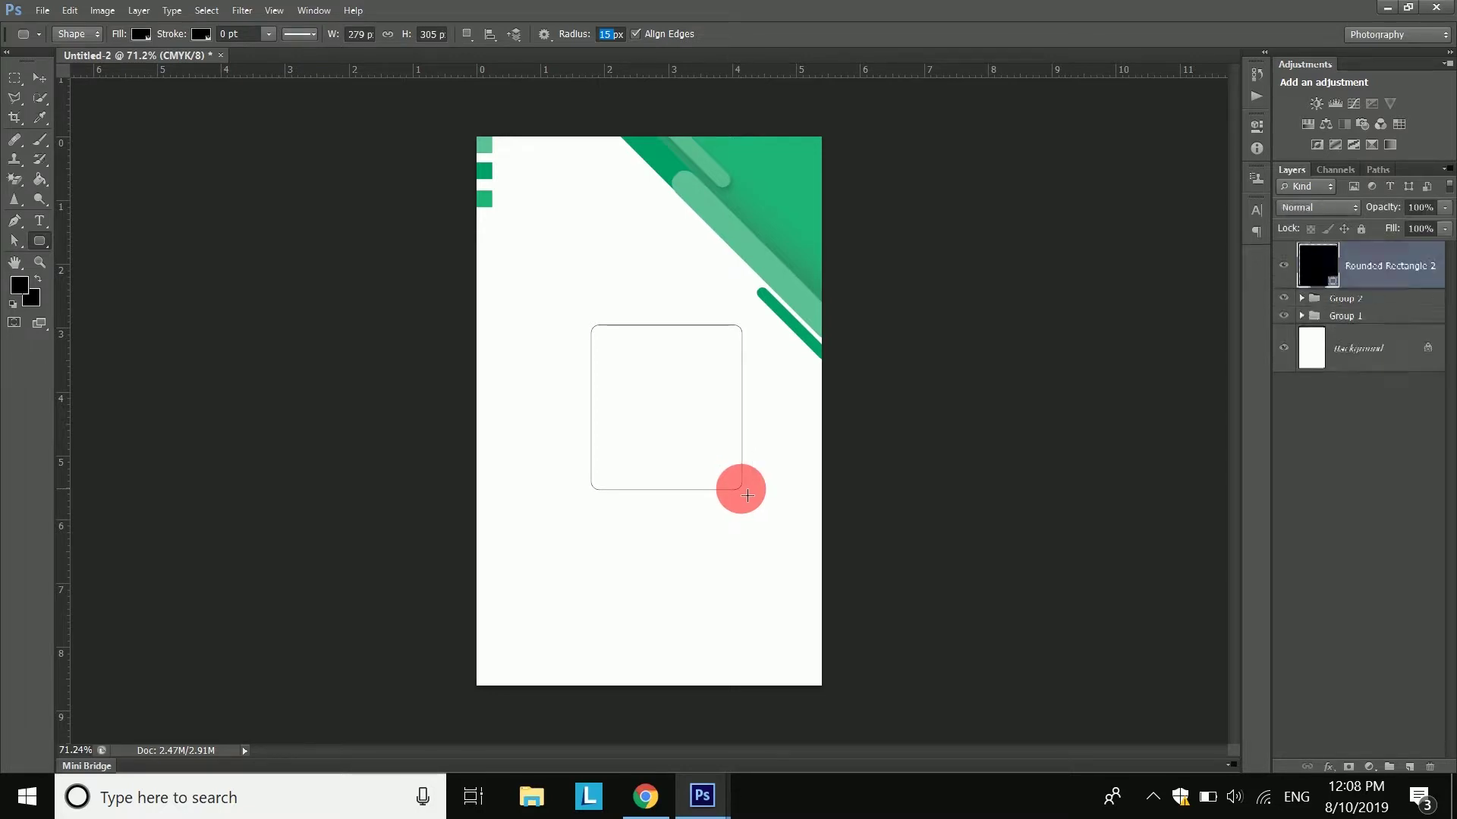
click(38, 77)
drag(647, 370, 676, 384)
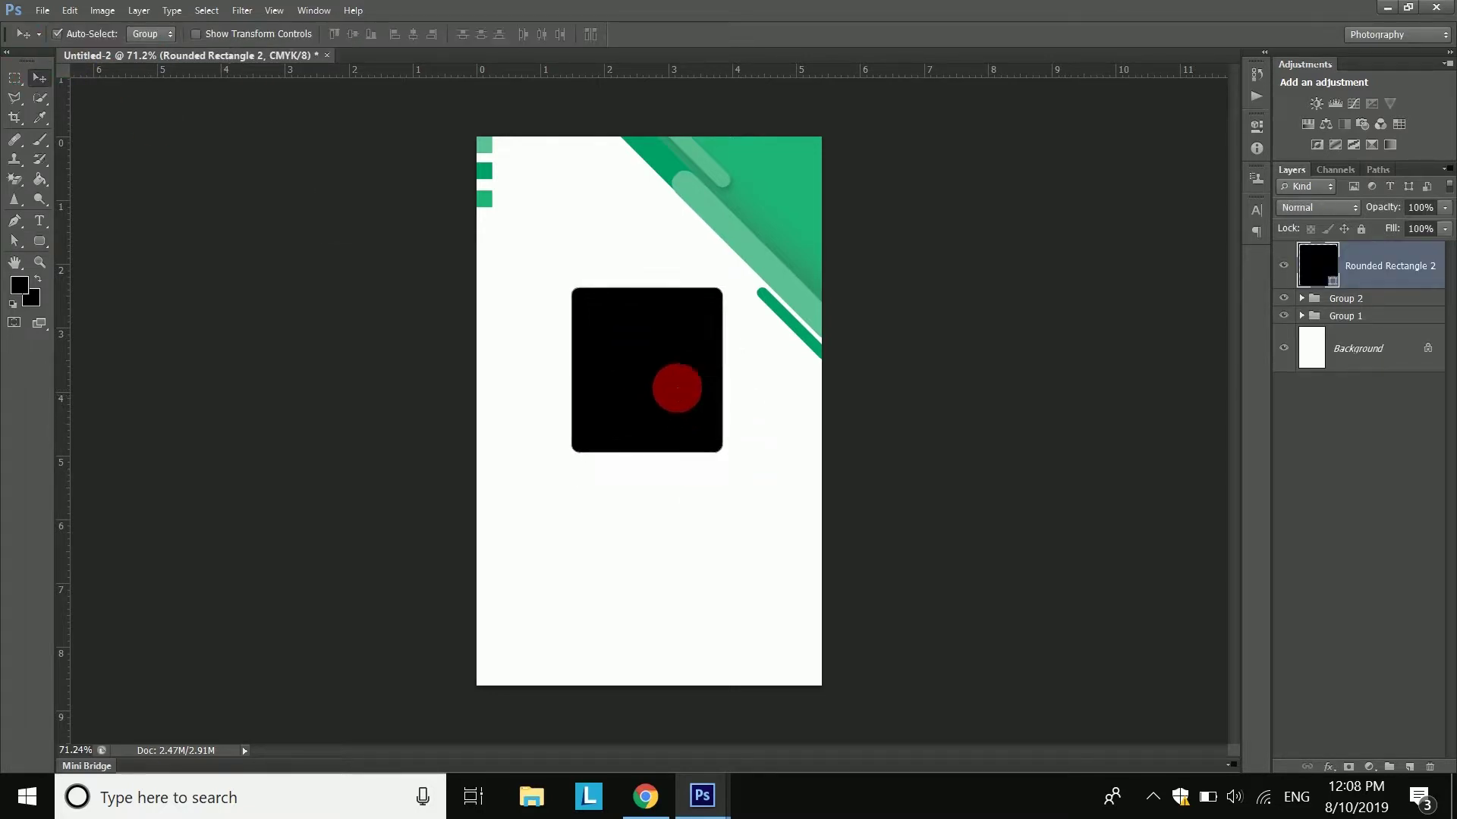
- Centre the rectangle horizontally on the card using a whole-canvas selection, then deselect
click(201, 9)
click(225, 32)
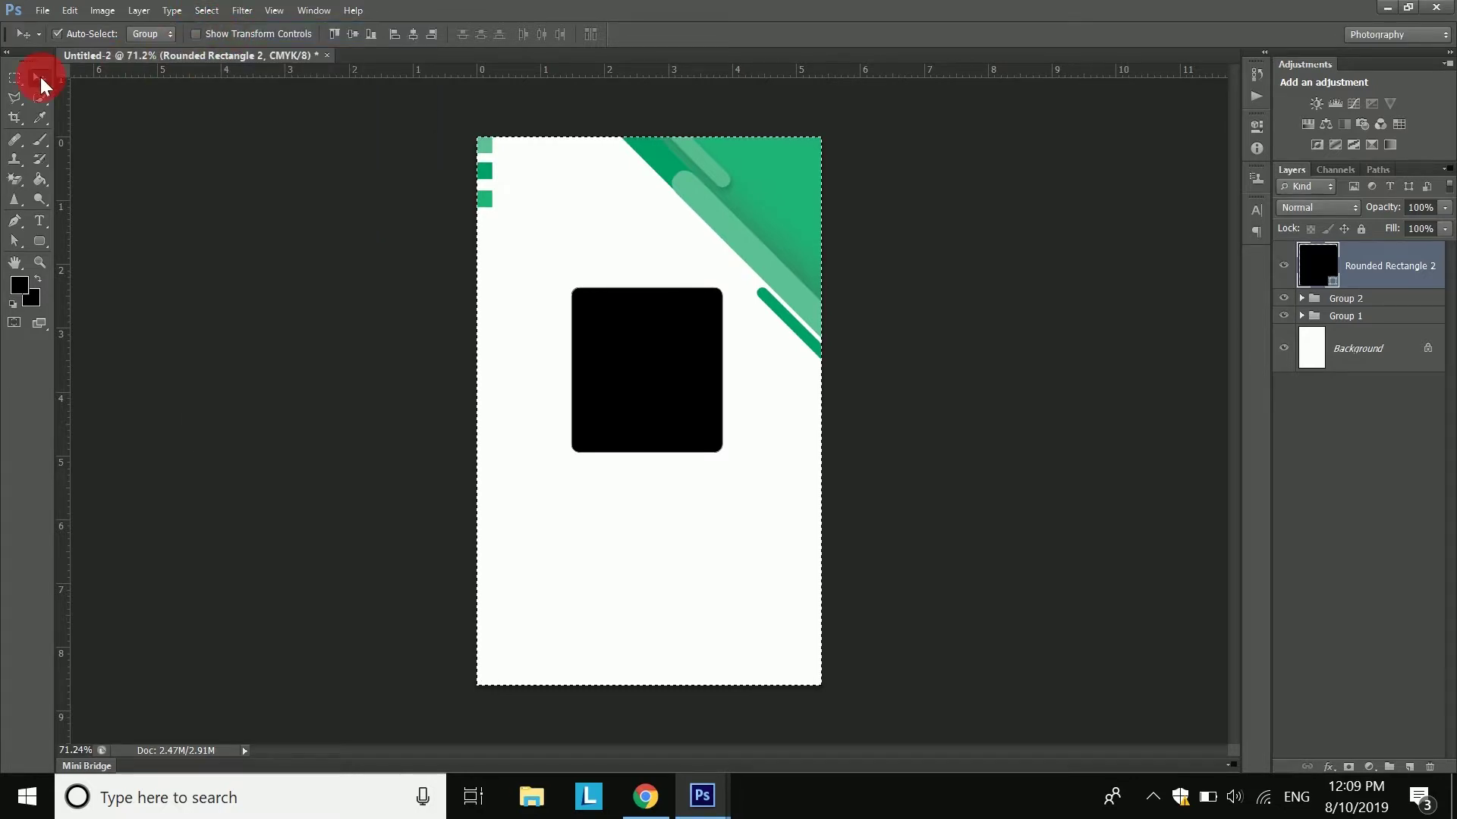
click(422, 37)
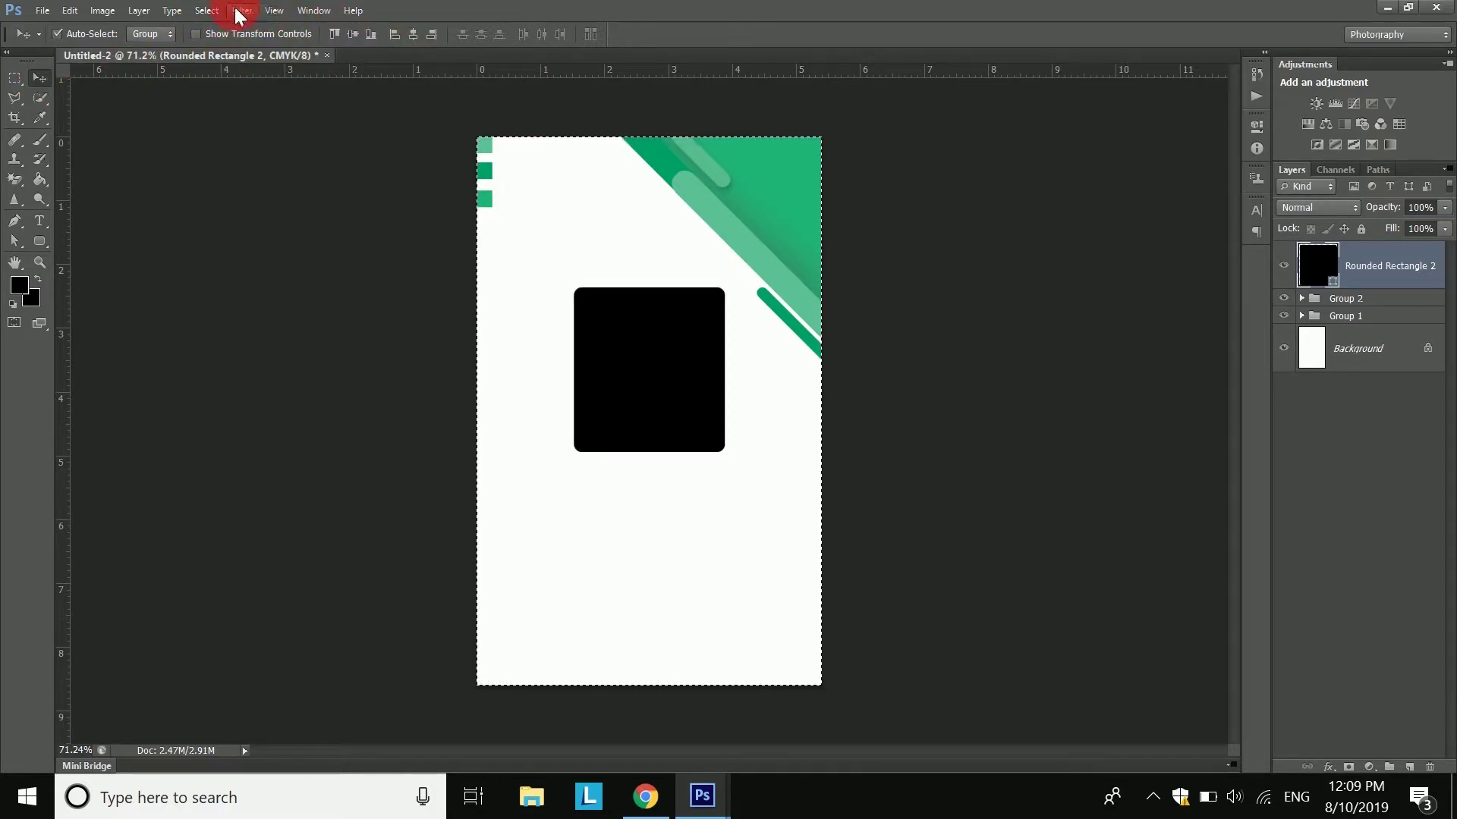
click(220, 11)
click(216, 54)
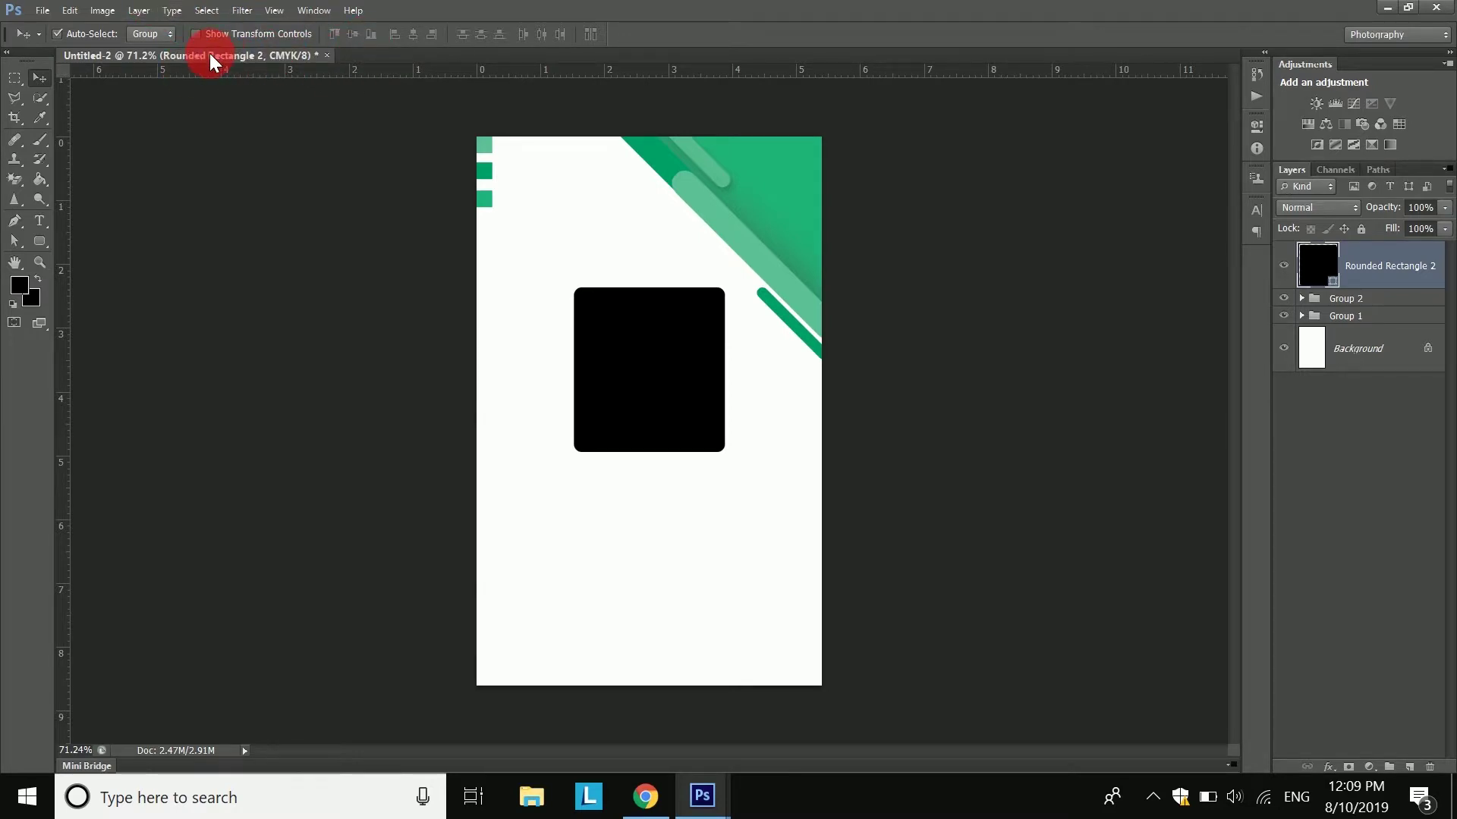
- Bring the portrait from Layer 1.psb into the ID card document
click(702, 796)
click(775, 747)
drag(617, 520, 645, 322)
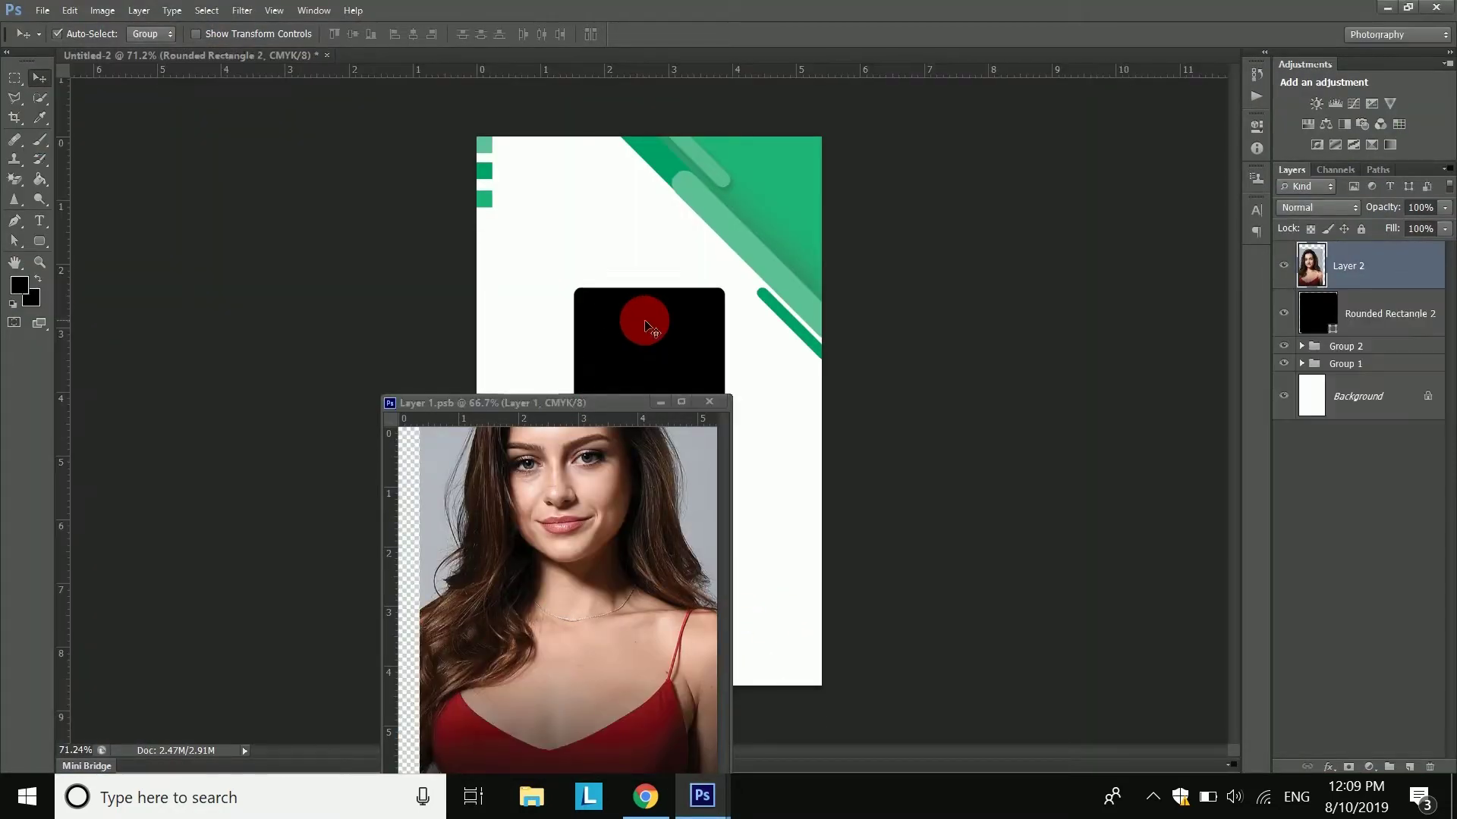
click(662, 401)
click(1352, 282)
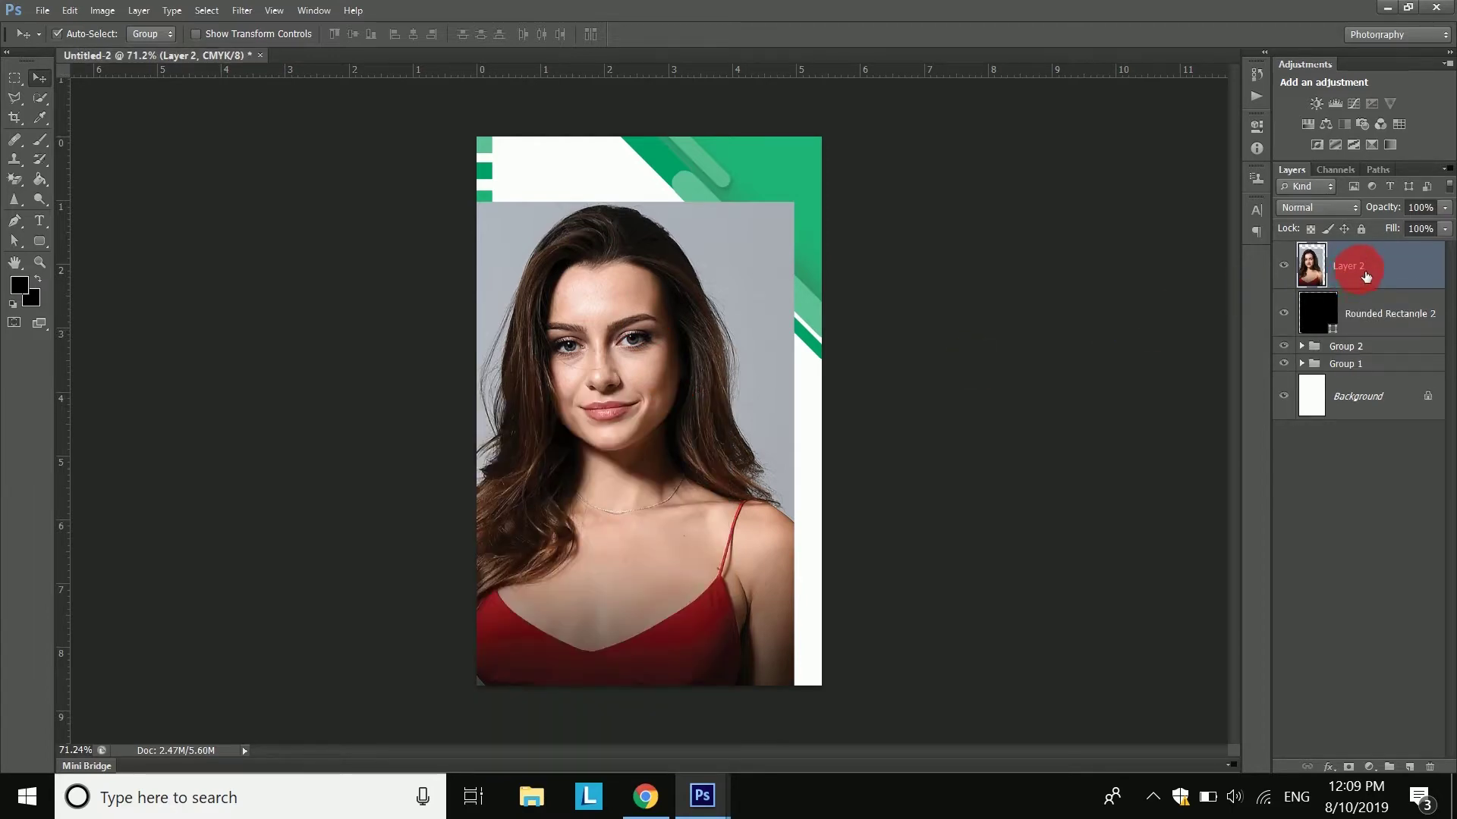
- Scale and position the portrait over the black rounded rectangle with Free Transform
click(71, 10)
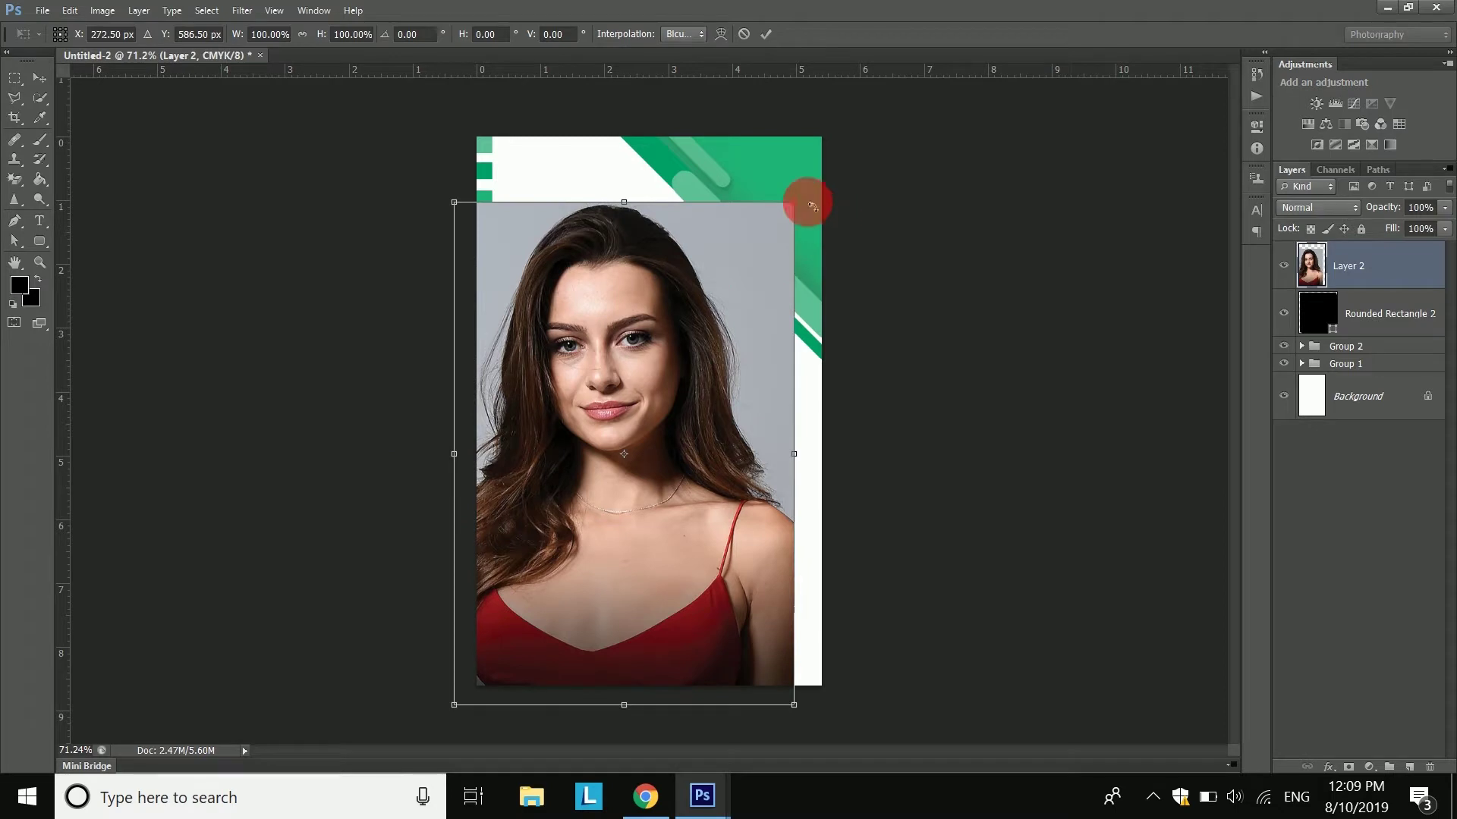
drag(795, 209, 629, 392)
drag(608, 581, 602, 621)
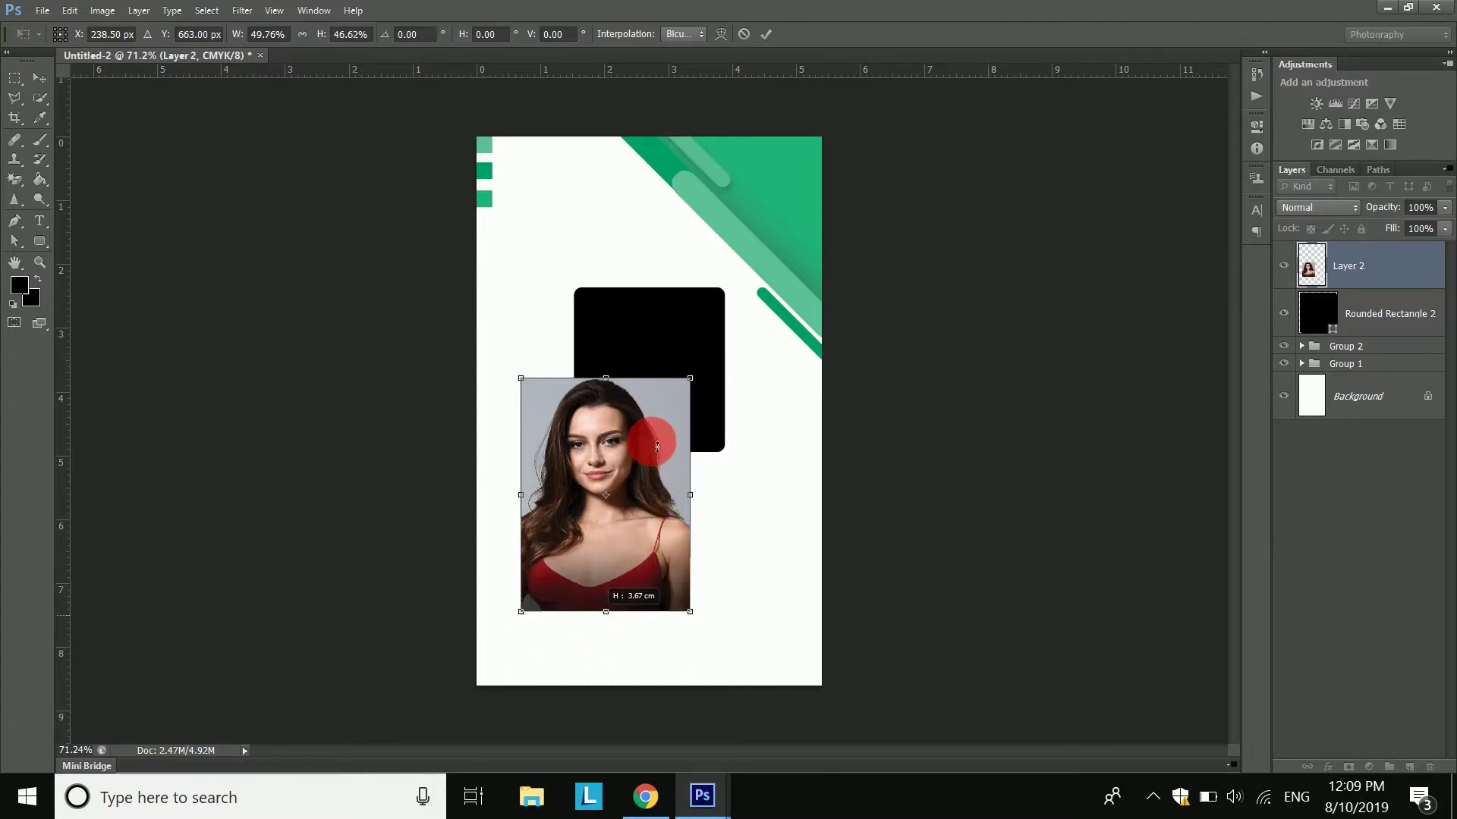
drag(663, 397, 712, 290)
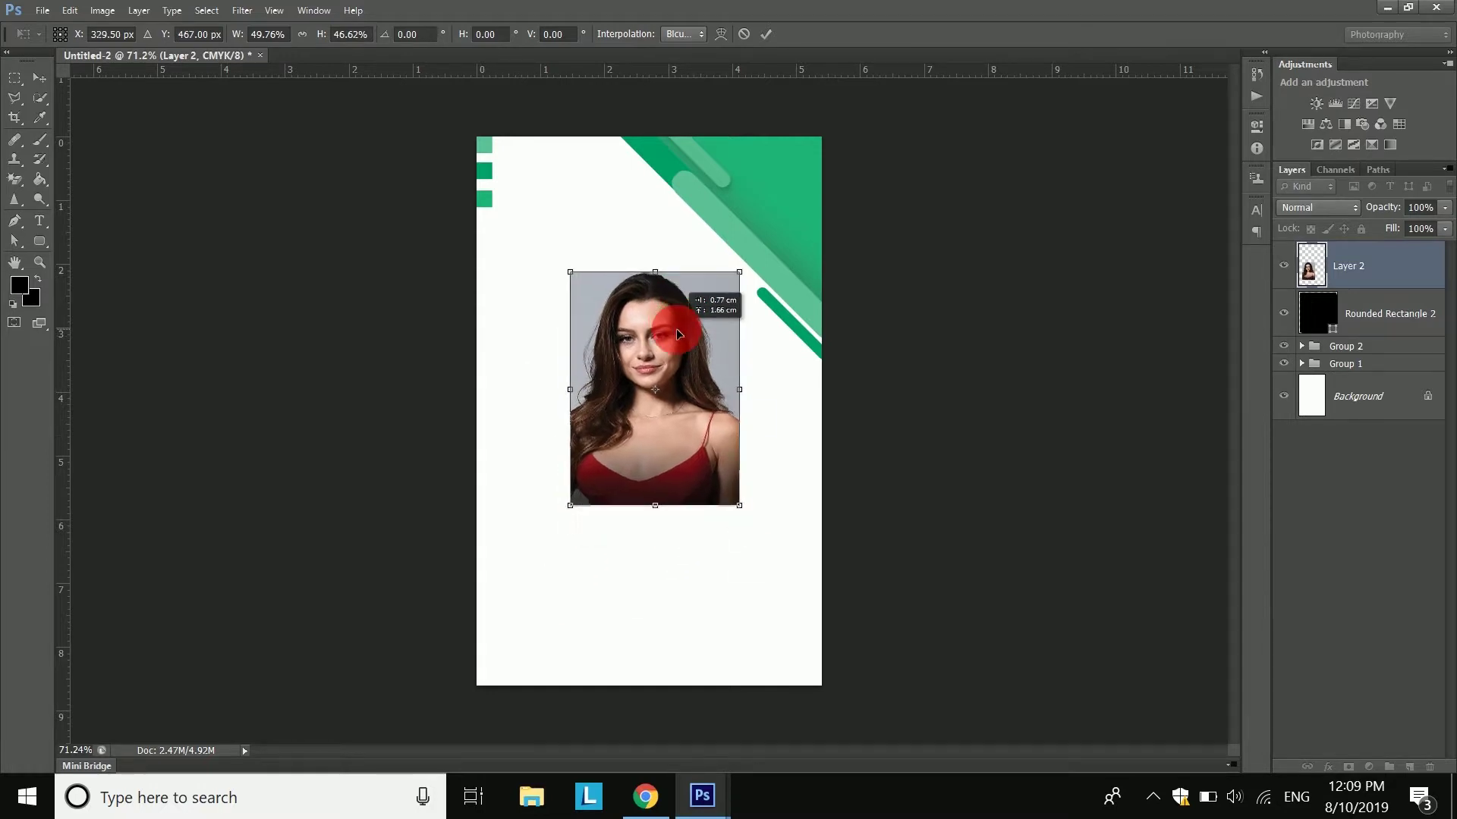
drag(666, 509, 668, 516)
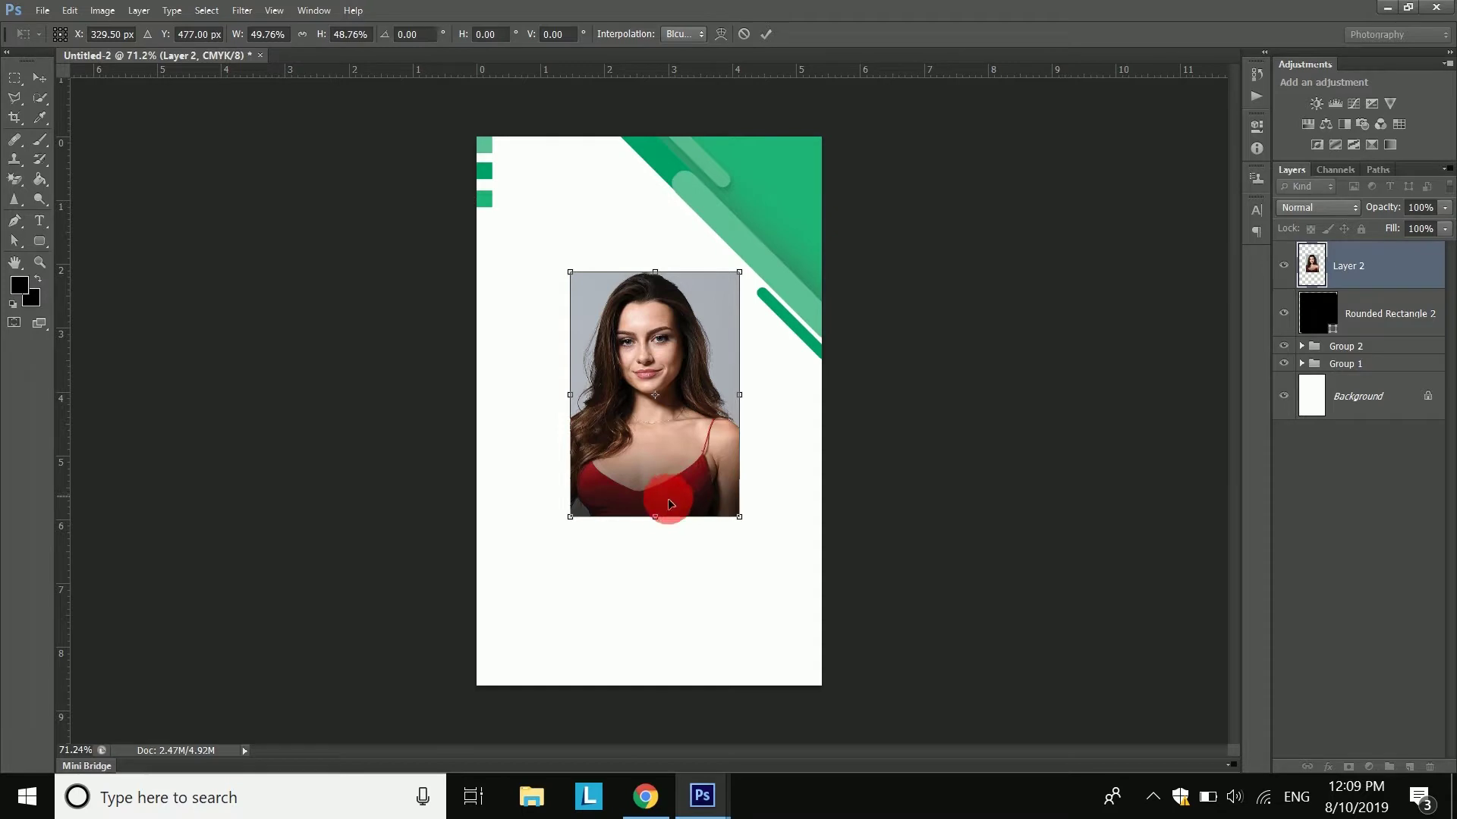
click(765, 34)
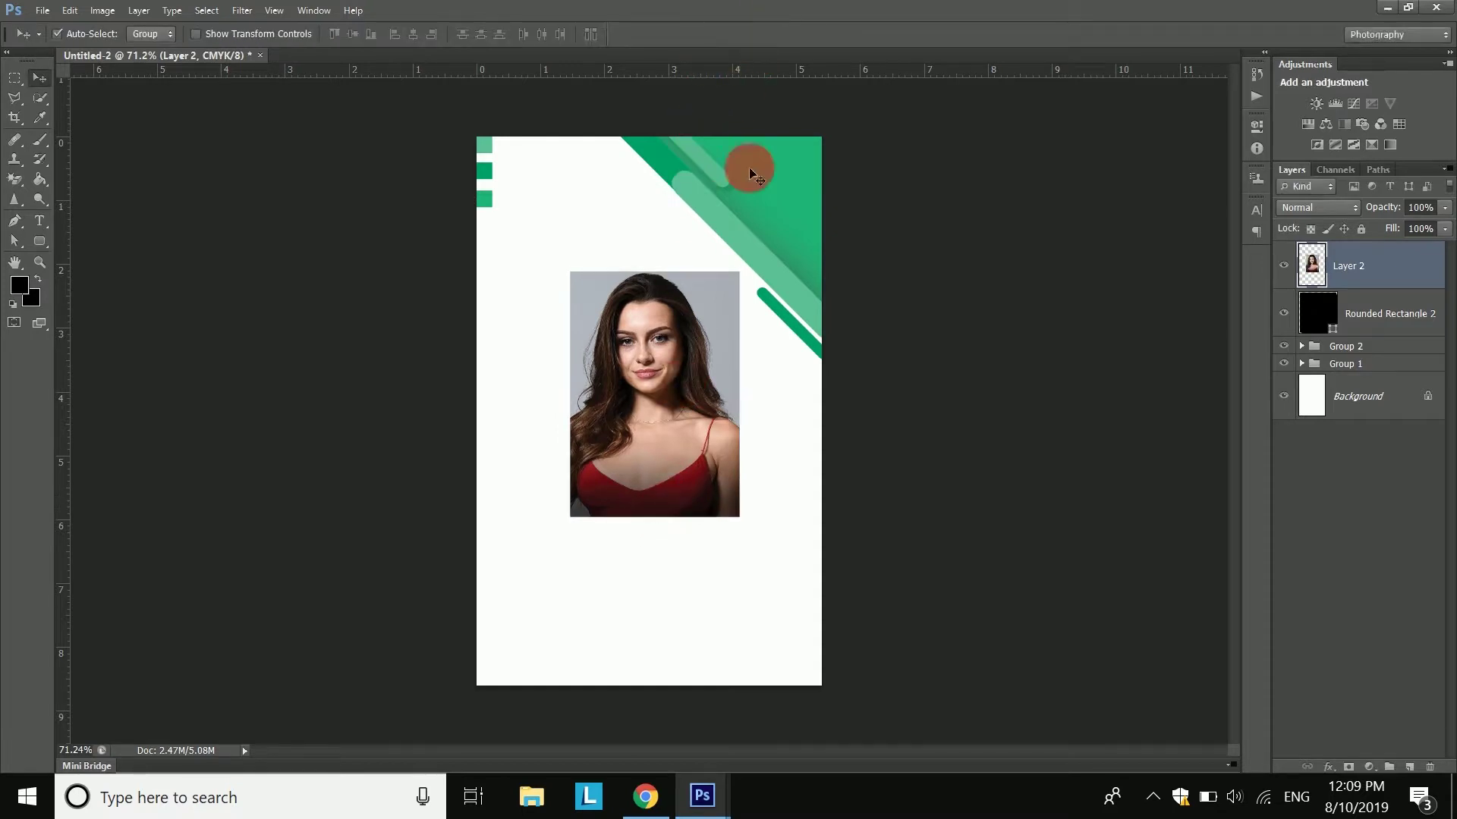
- Clip the portrait into the rounded rectangle frame and nudge it into place
right_click(1358, 273)
click(1197, 334)
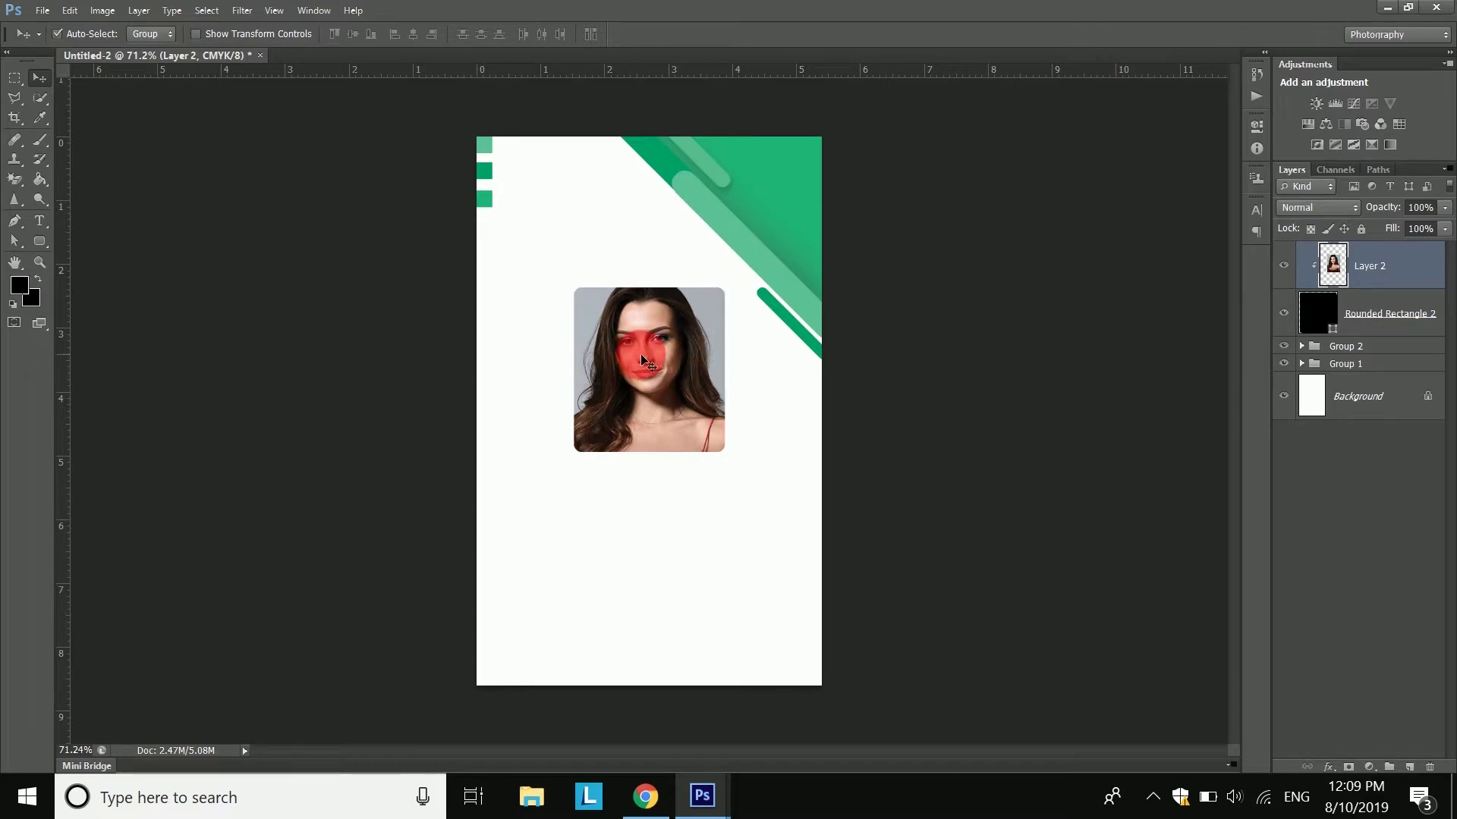
drag(657, 369, 659, 374)
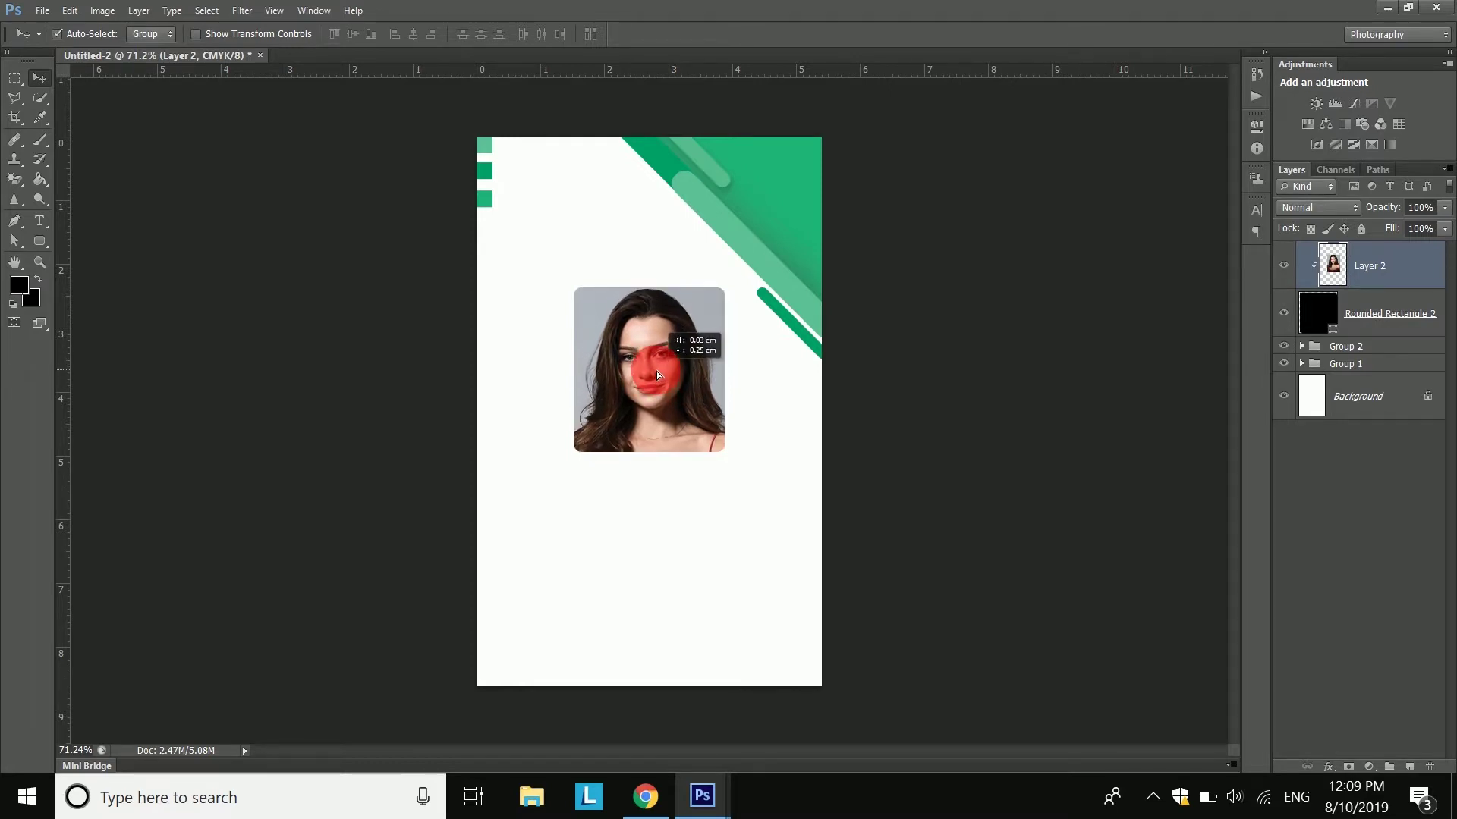
click(1398, 316)
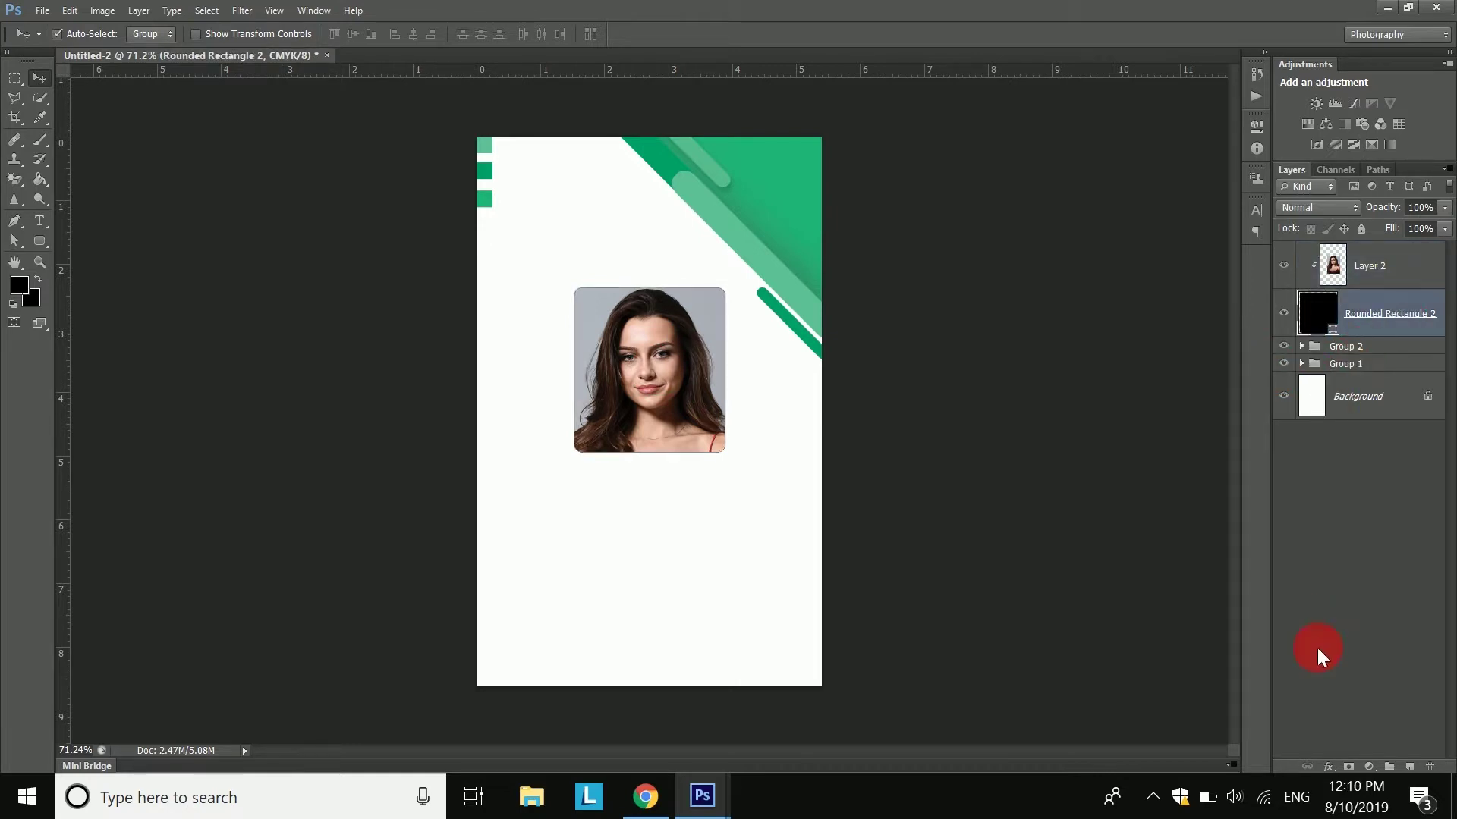
- Add a Stroke style to the frame, sampling the light green stripe as its colour
click(1327, 766)
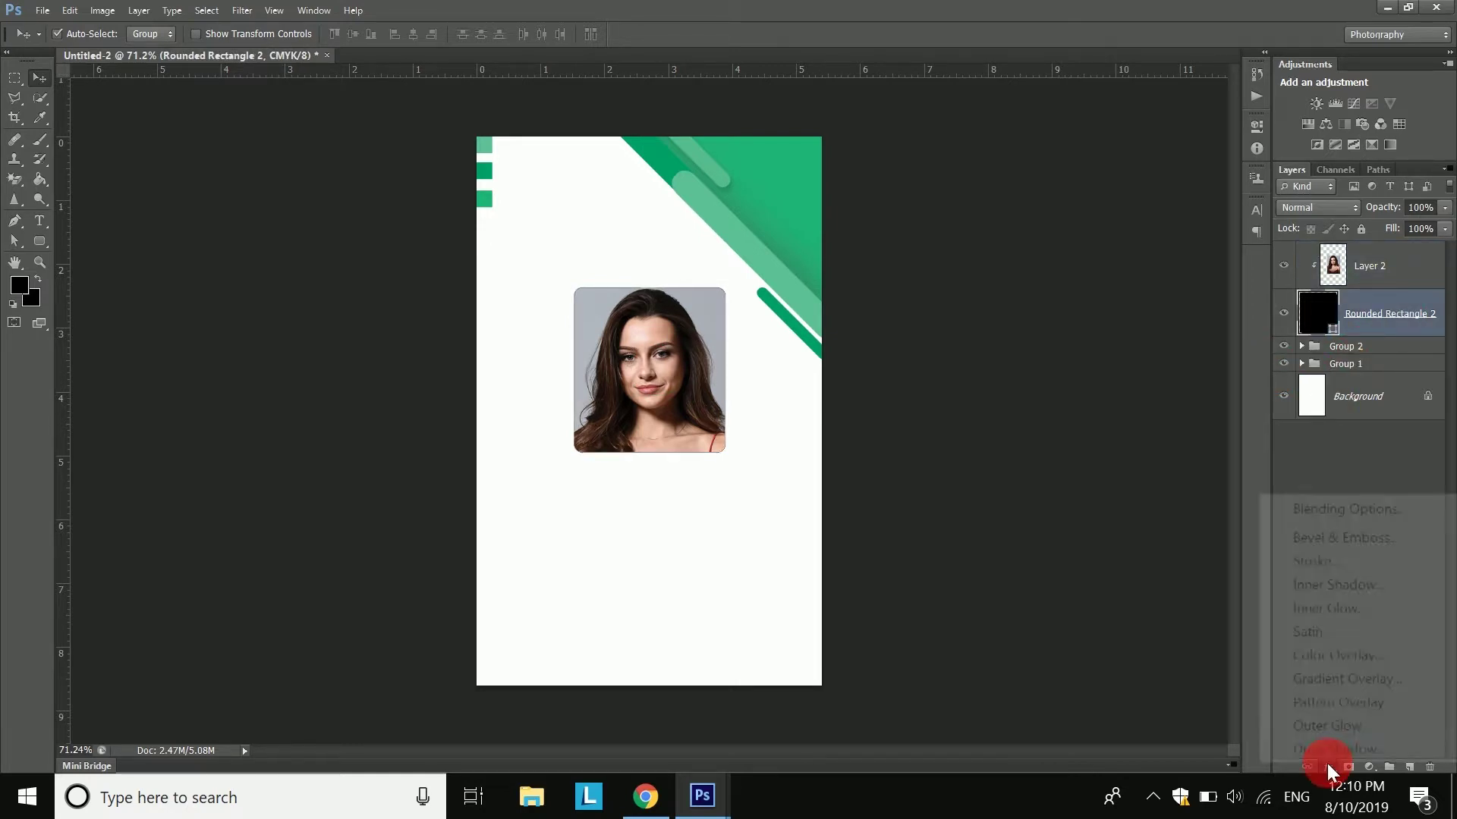
click(1317, 563)
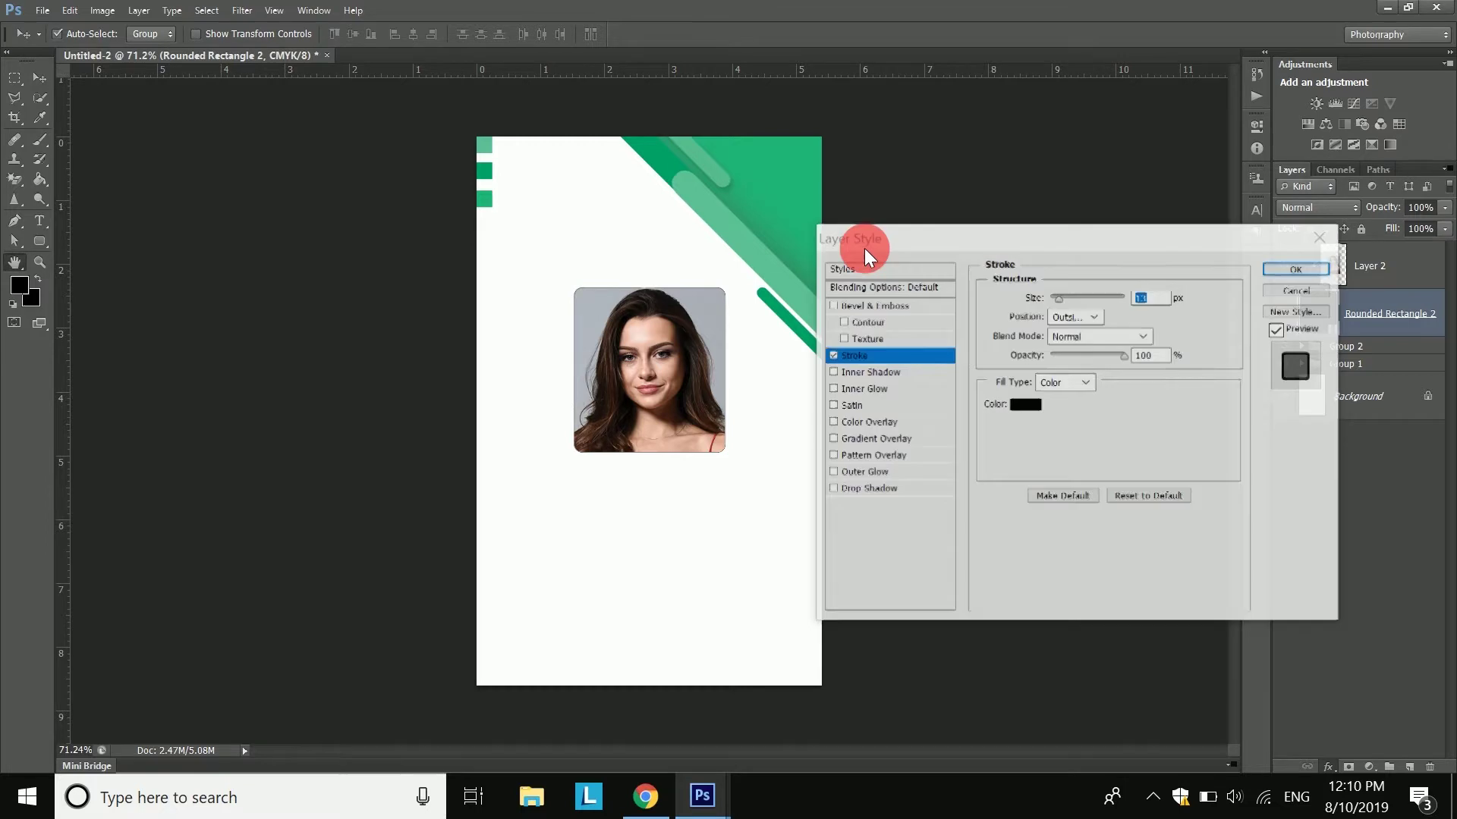
click(1019, 407)
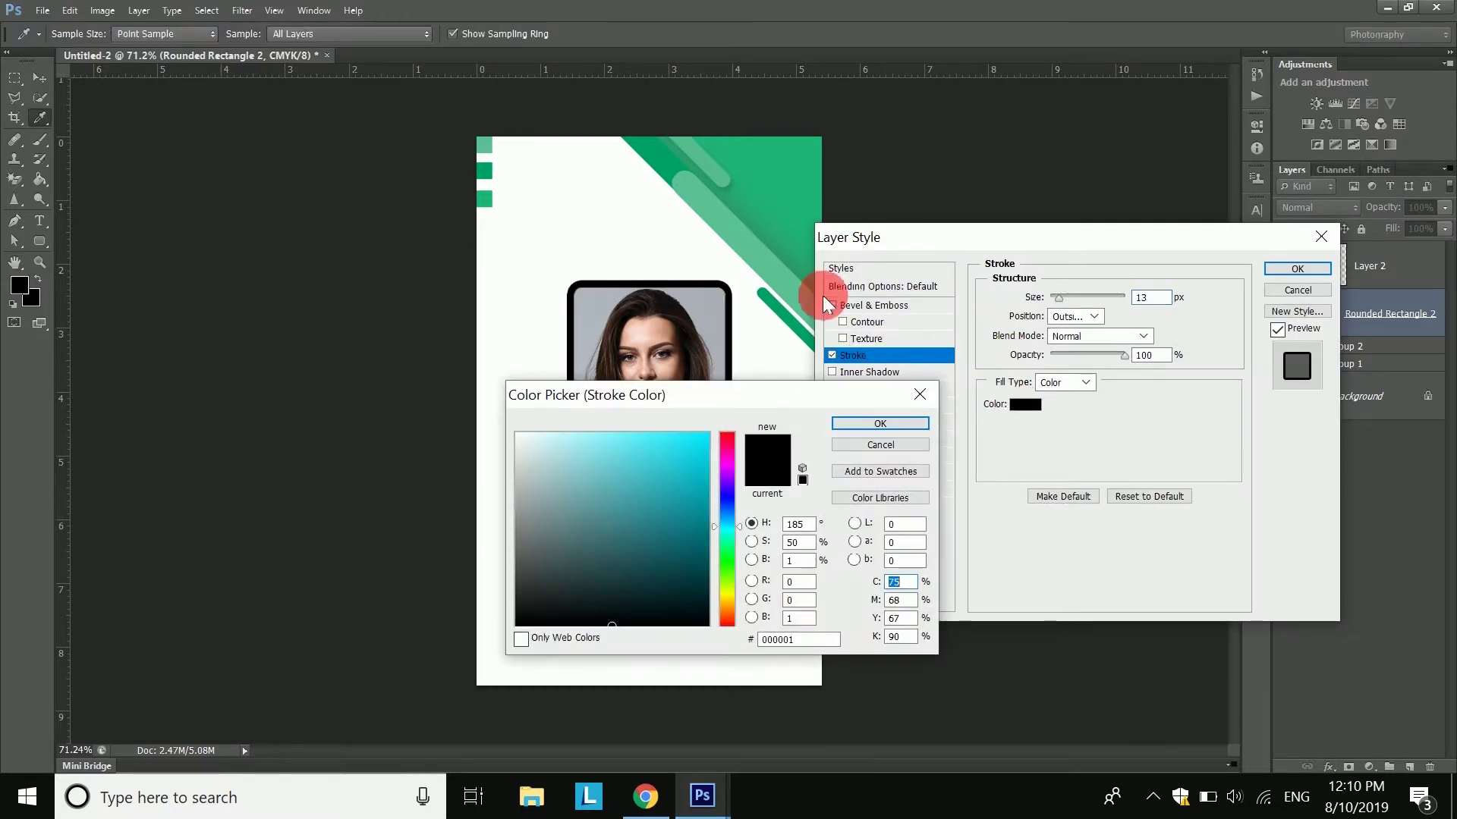
click(776, 185)
click(767, 472)
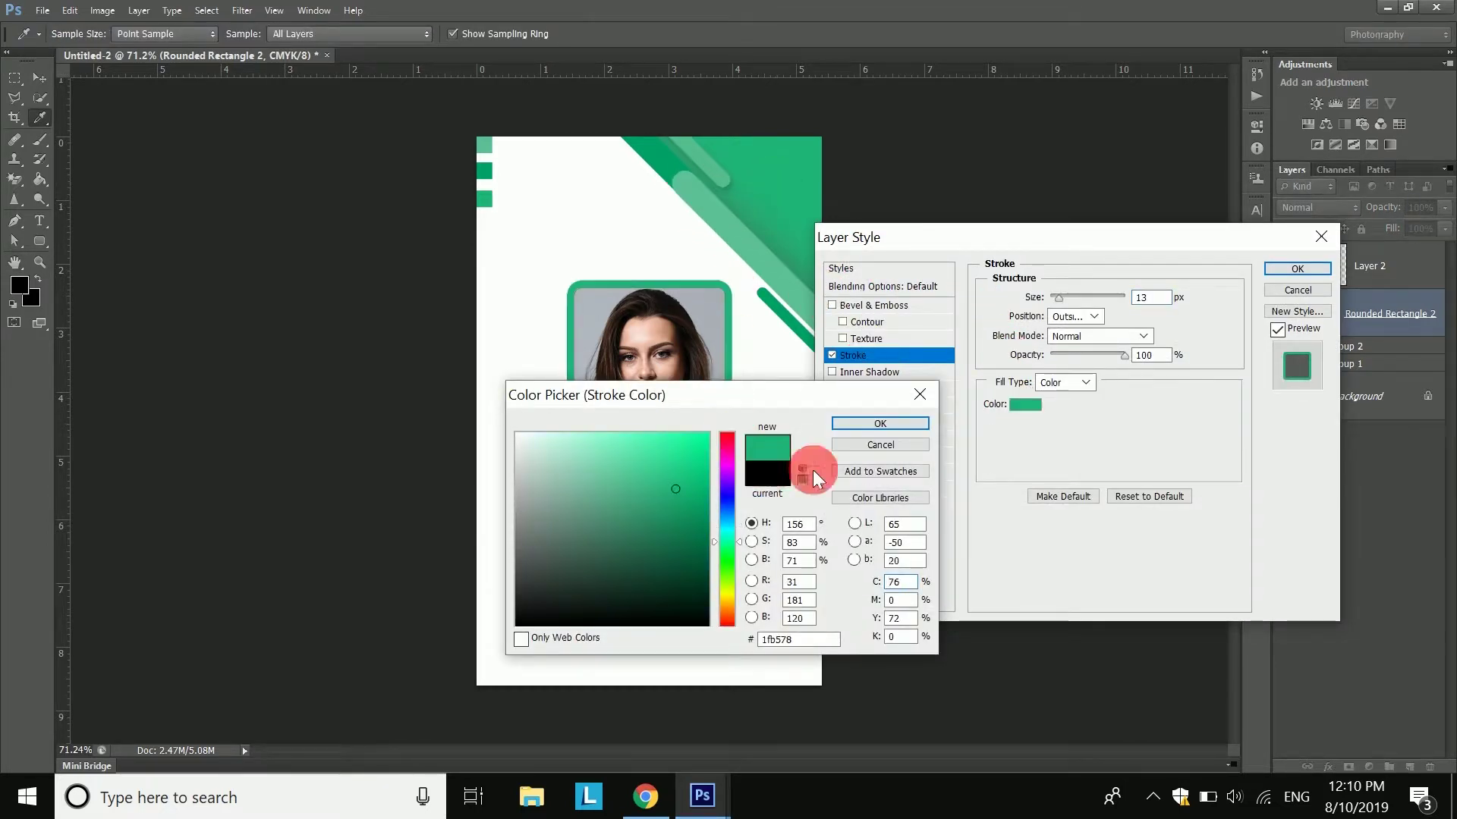
click(772, 285)
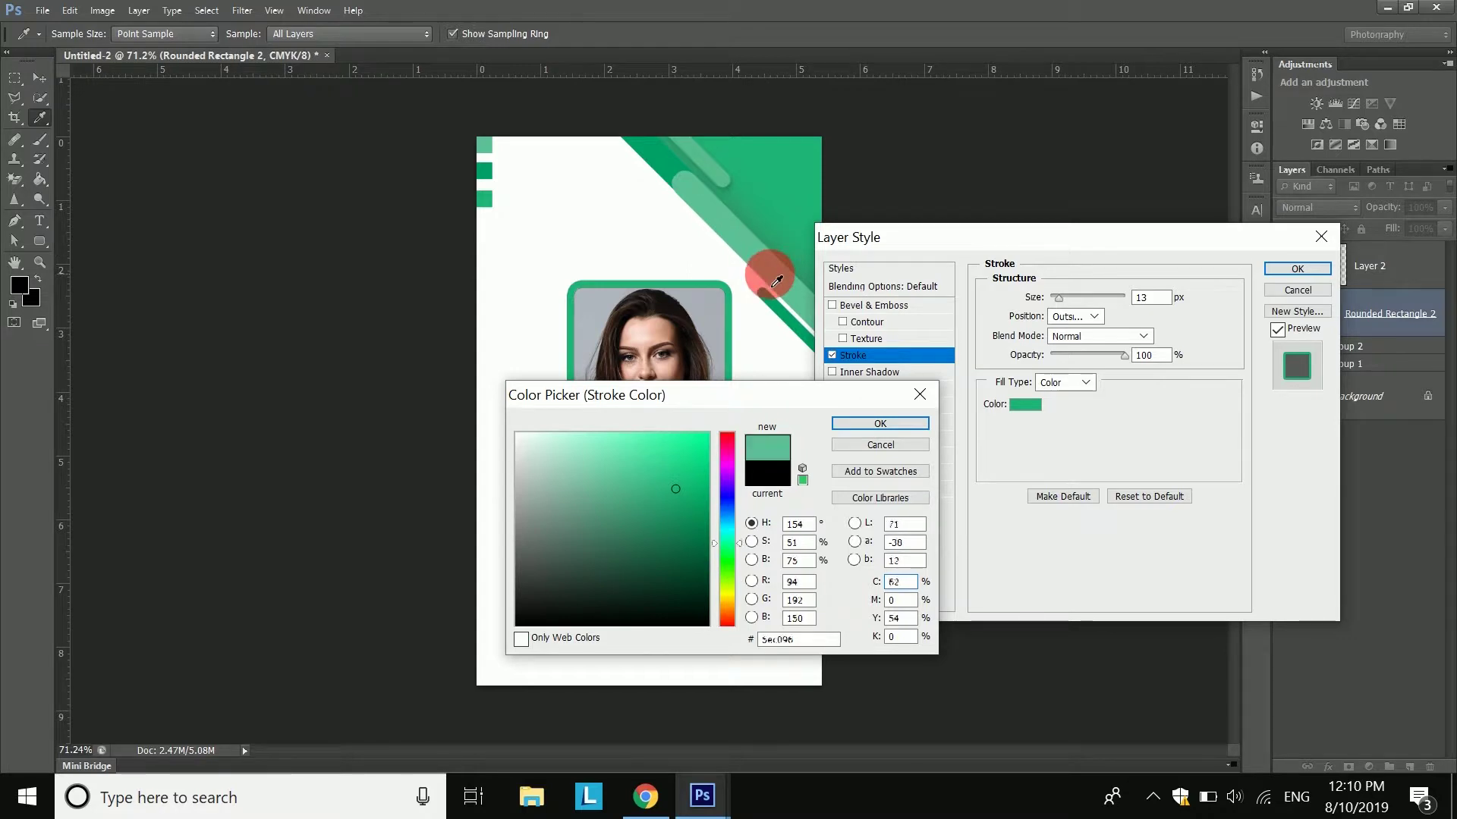
click(839, 425)
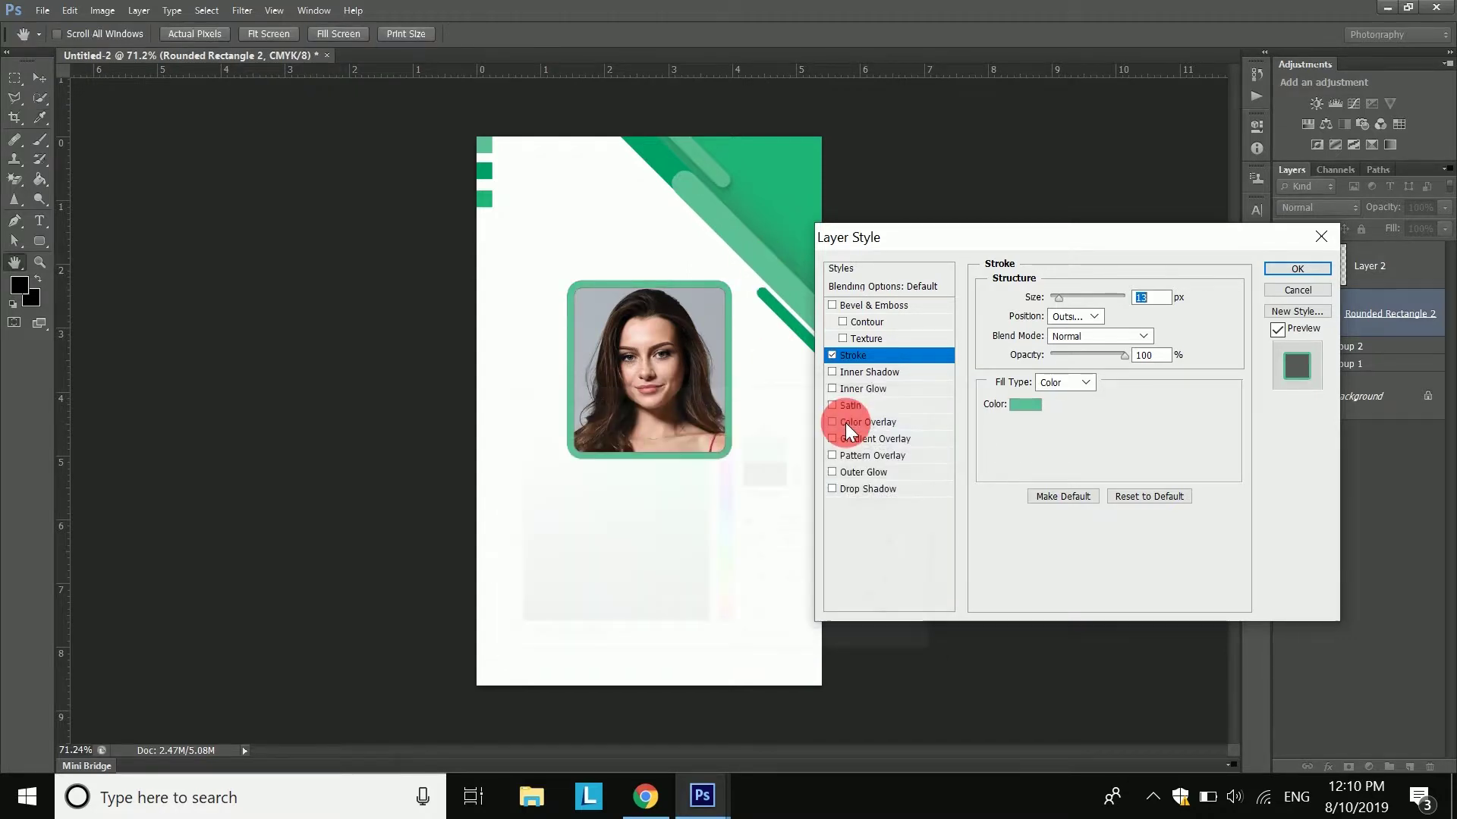
- Change the stroke to 6 px in the card's darker green, then start text below the photo
click(1072, 293)
drag(1073, 290, 1054, 308)
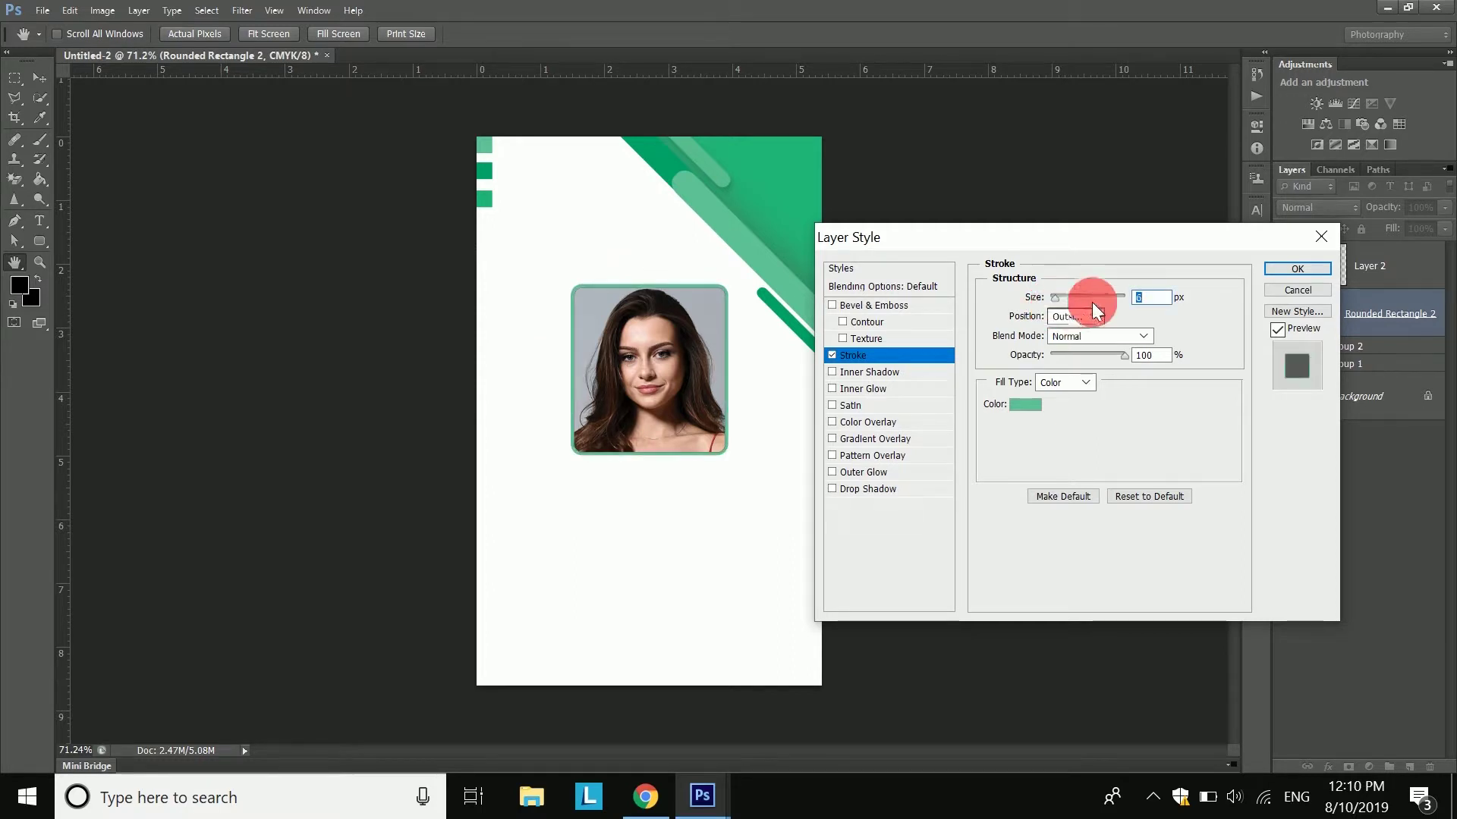
click(1024, 404)
click(667, 159)
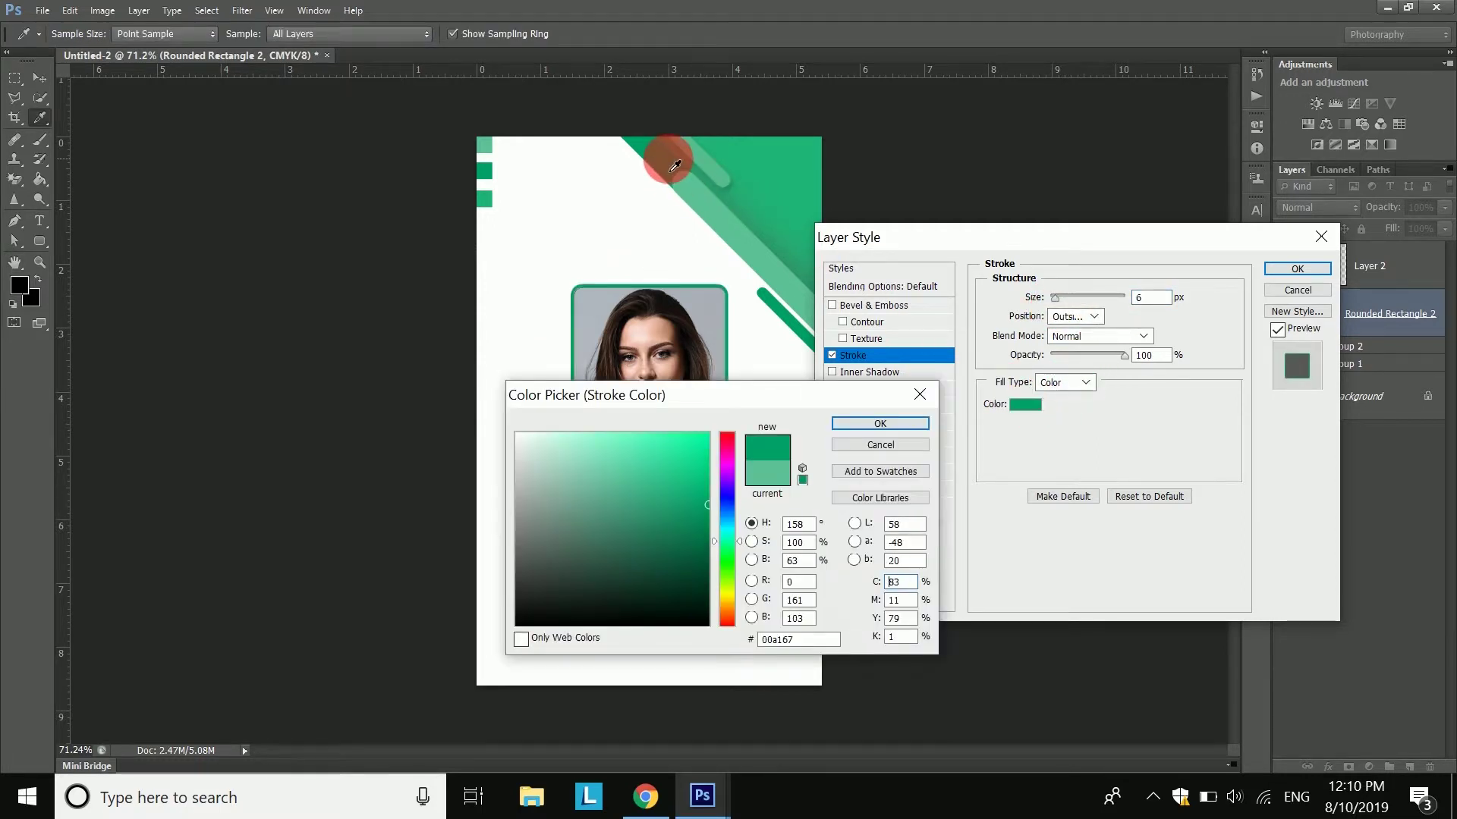
click(880, 423)
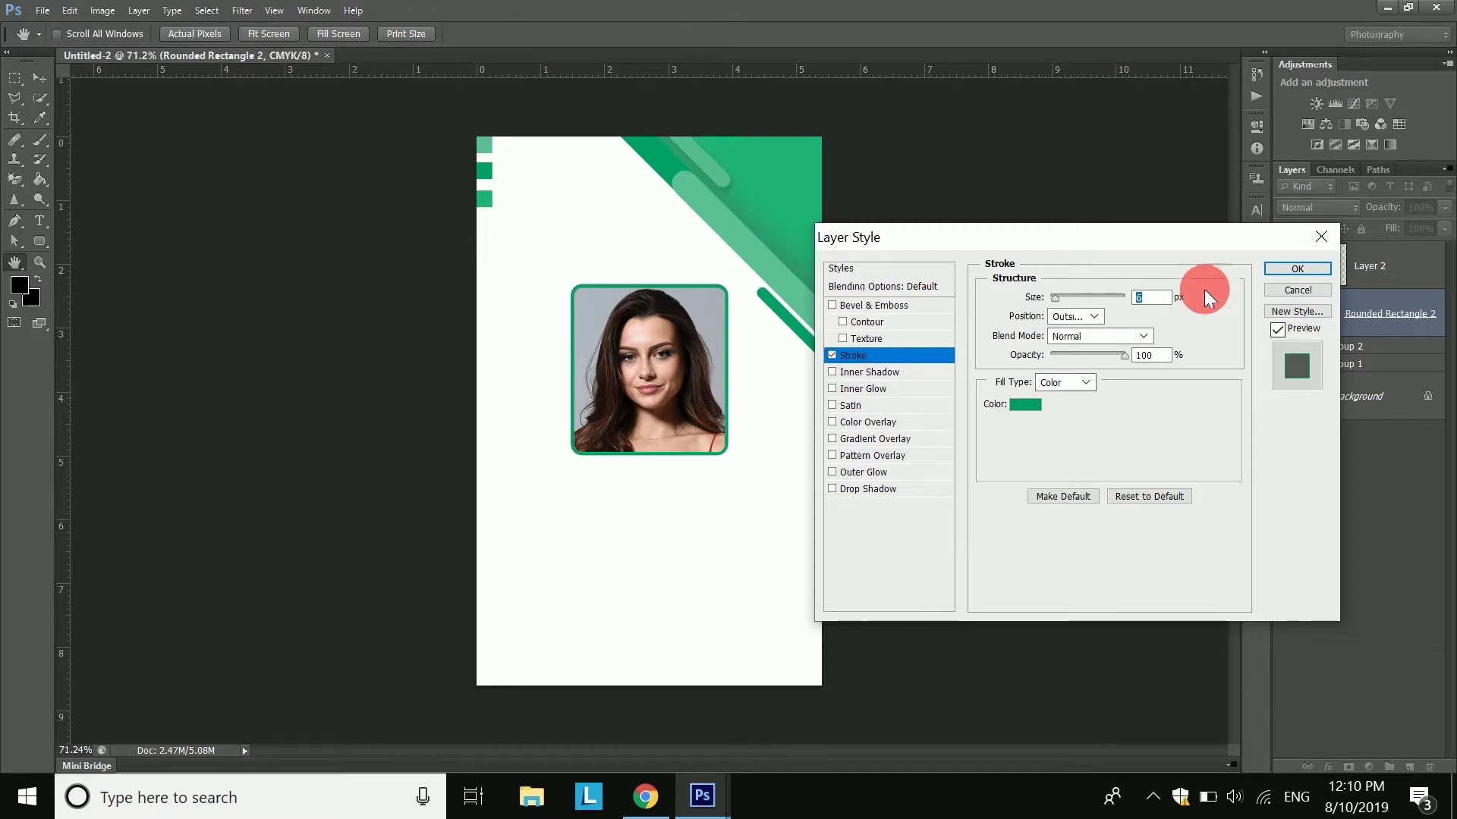
click(1283, 270)
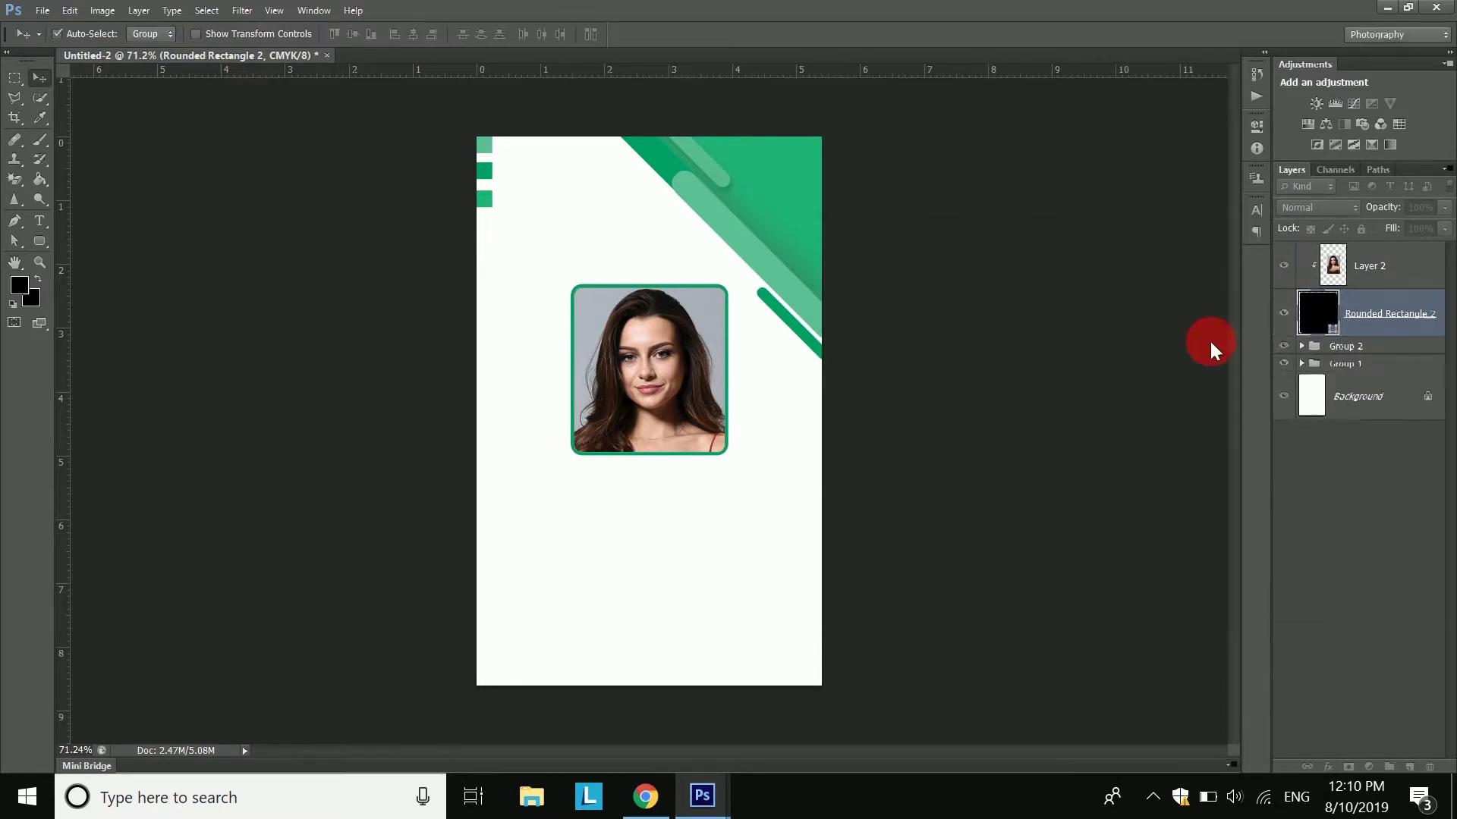
click(38, 228)
click(553, 520)
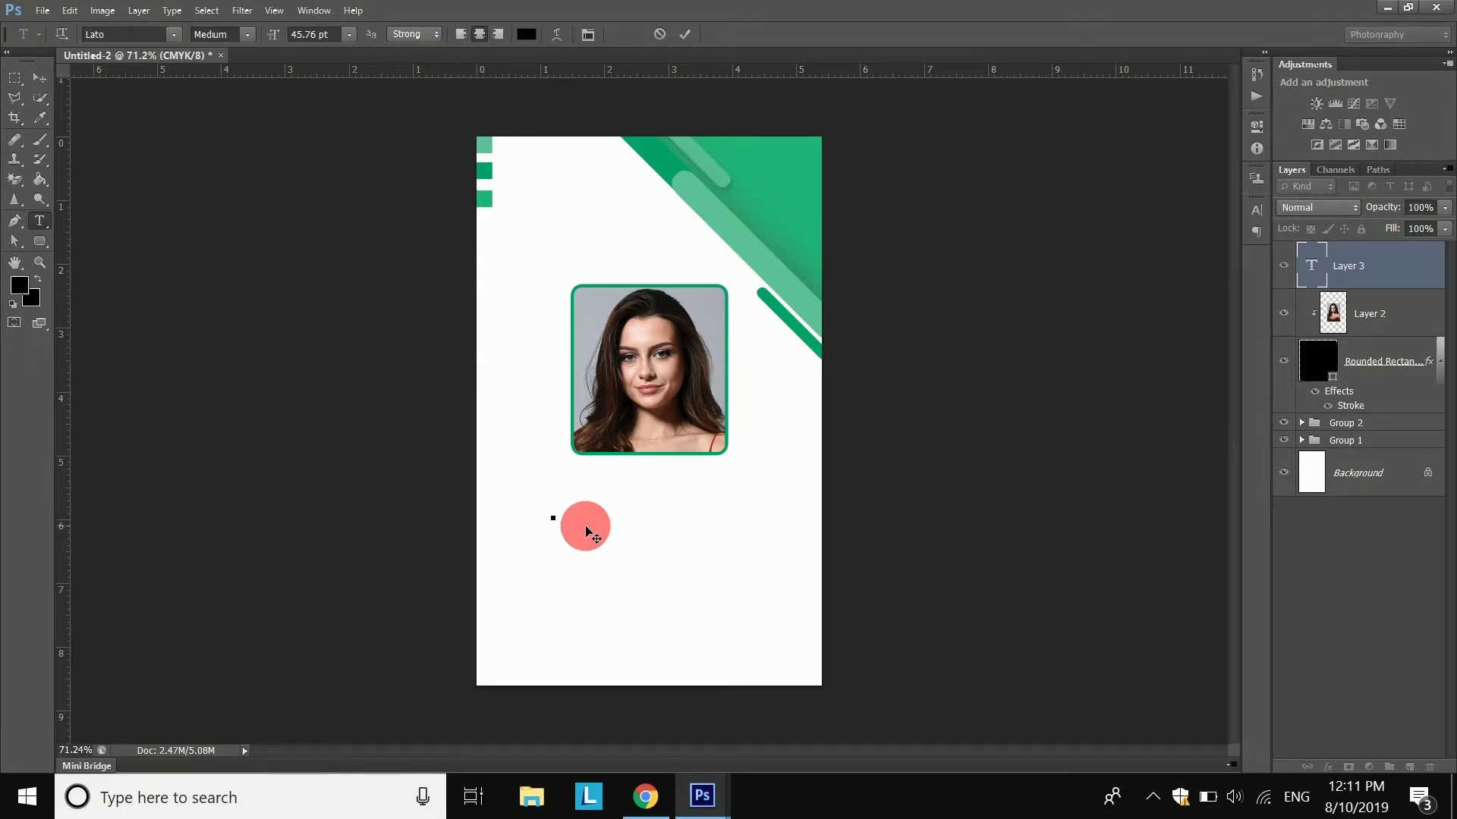
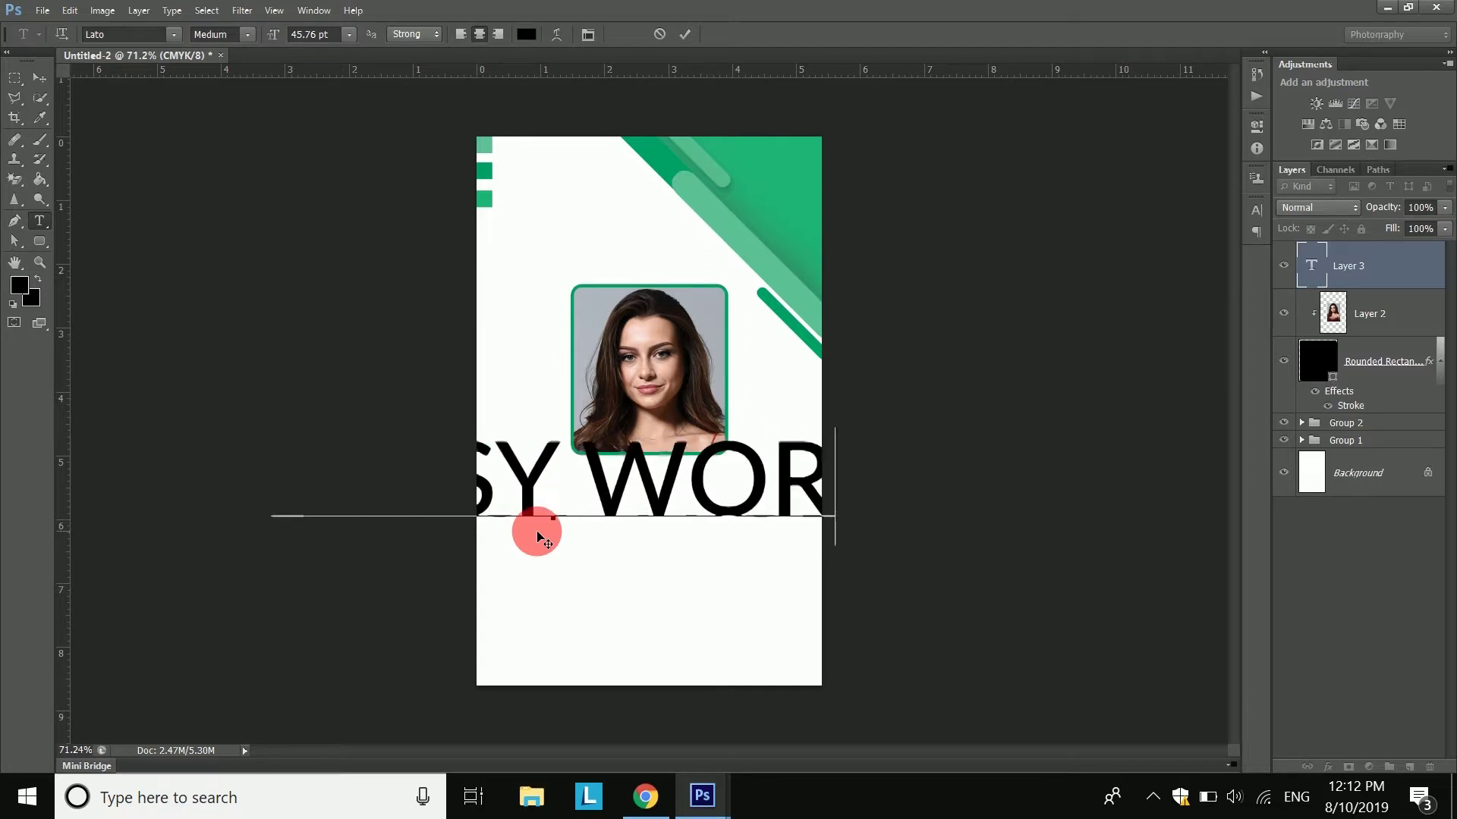
key(ctrl+a)
mouse_move(270, 43)
mouse_down()
mouse_move(252, 34)
mouse_move(286, 36)
mouse_up()
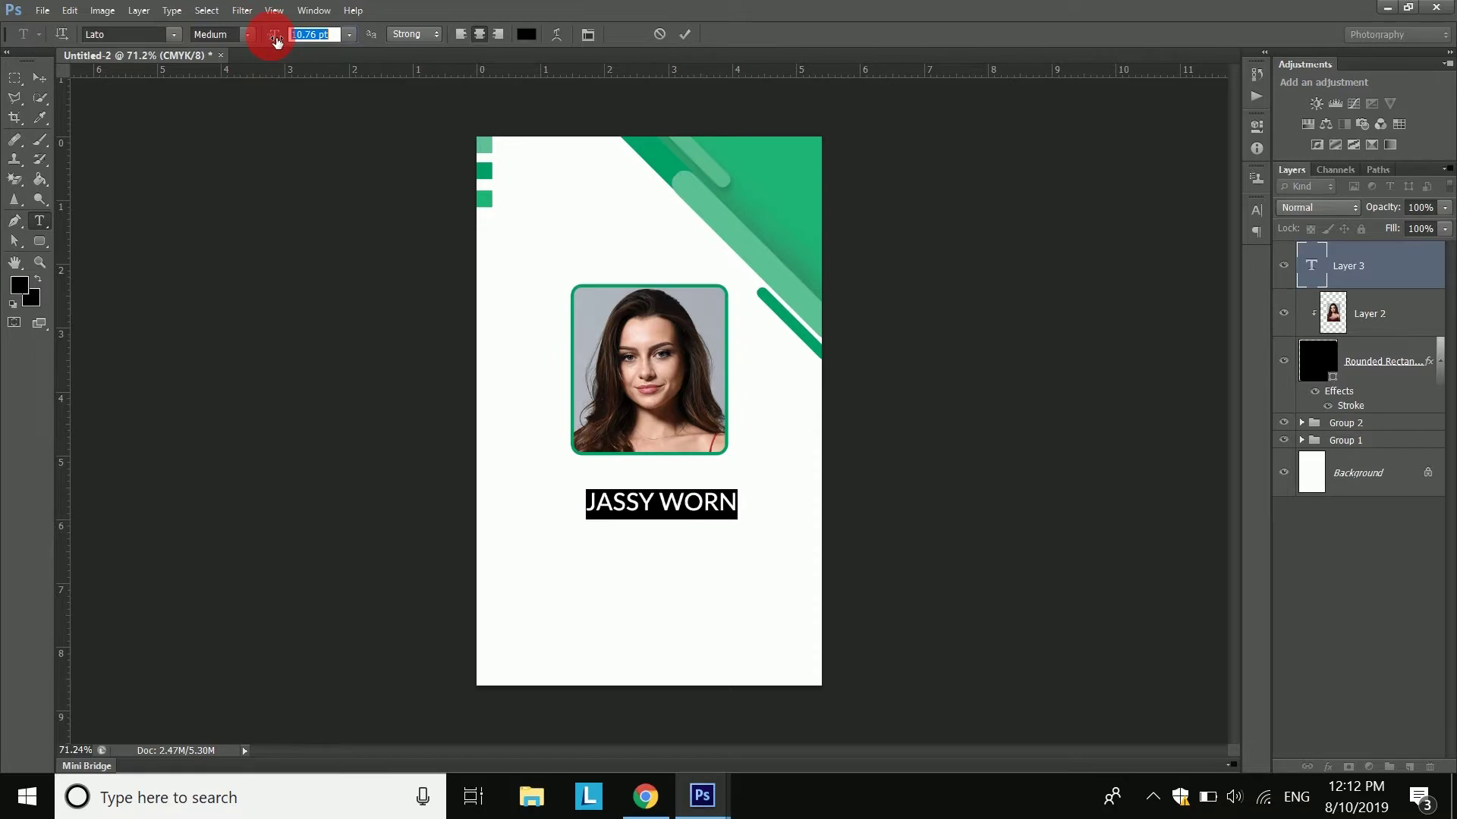
drag(597, 504, 650, 520)
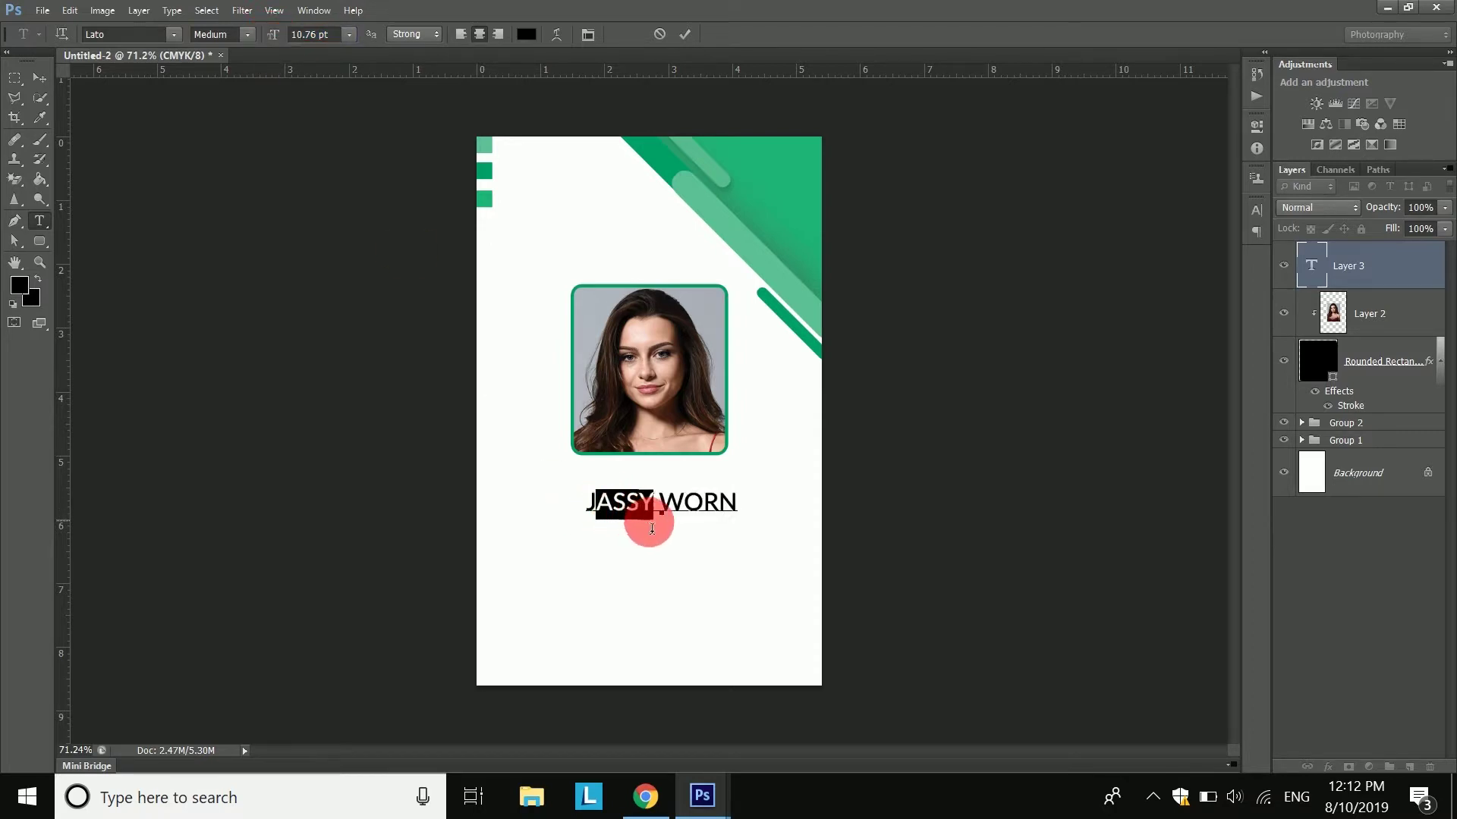
click(1115, 329)
drag(677, 505, 731, 507)
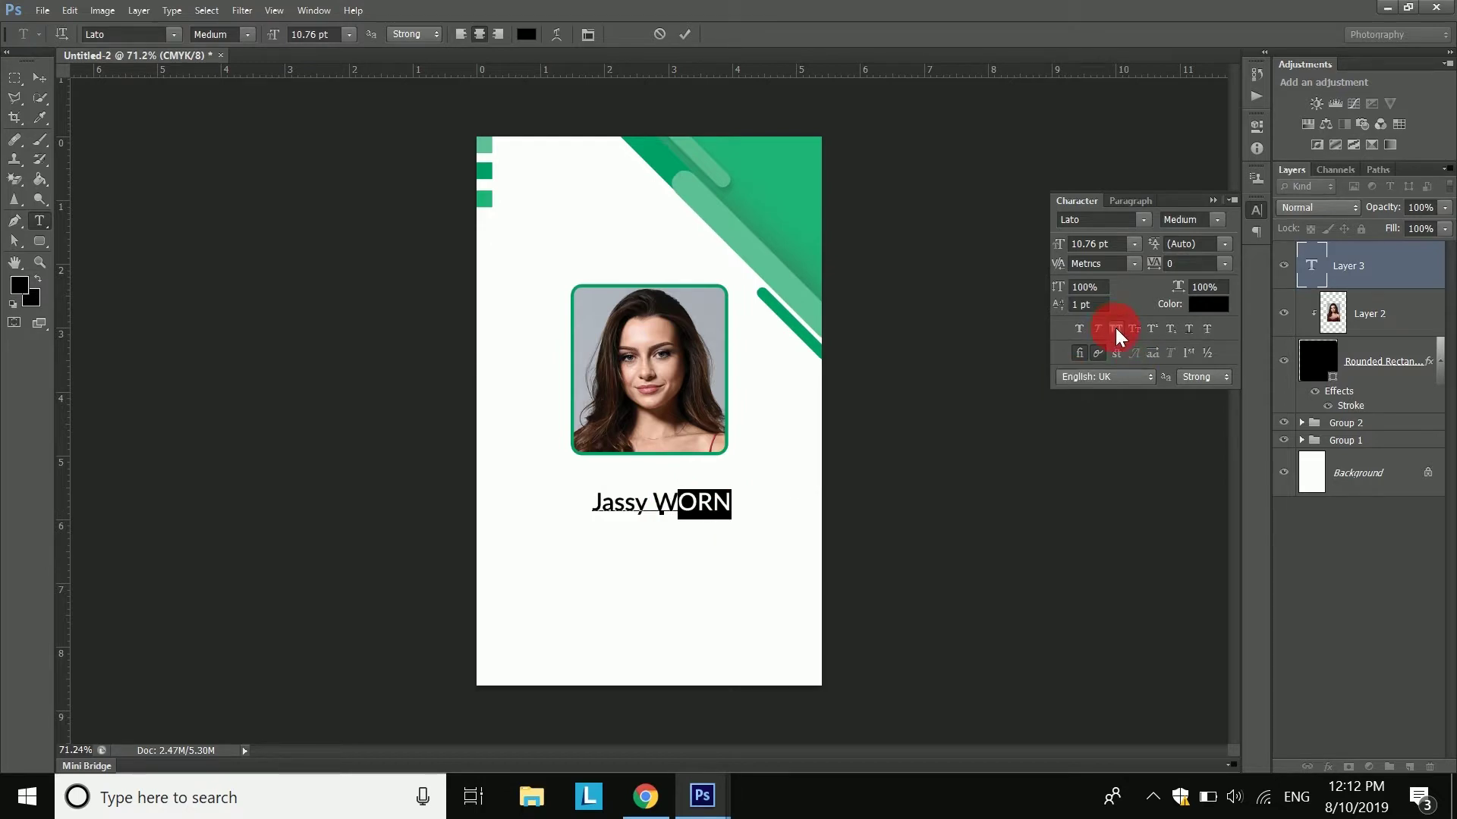
click(1115, 328)
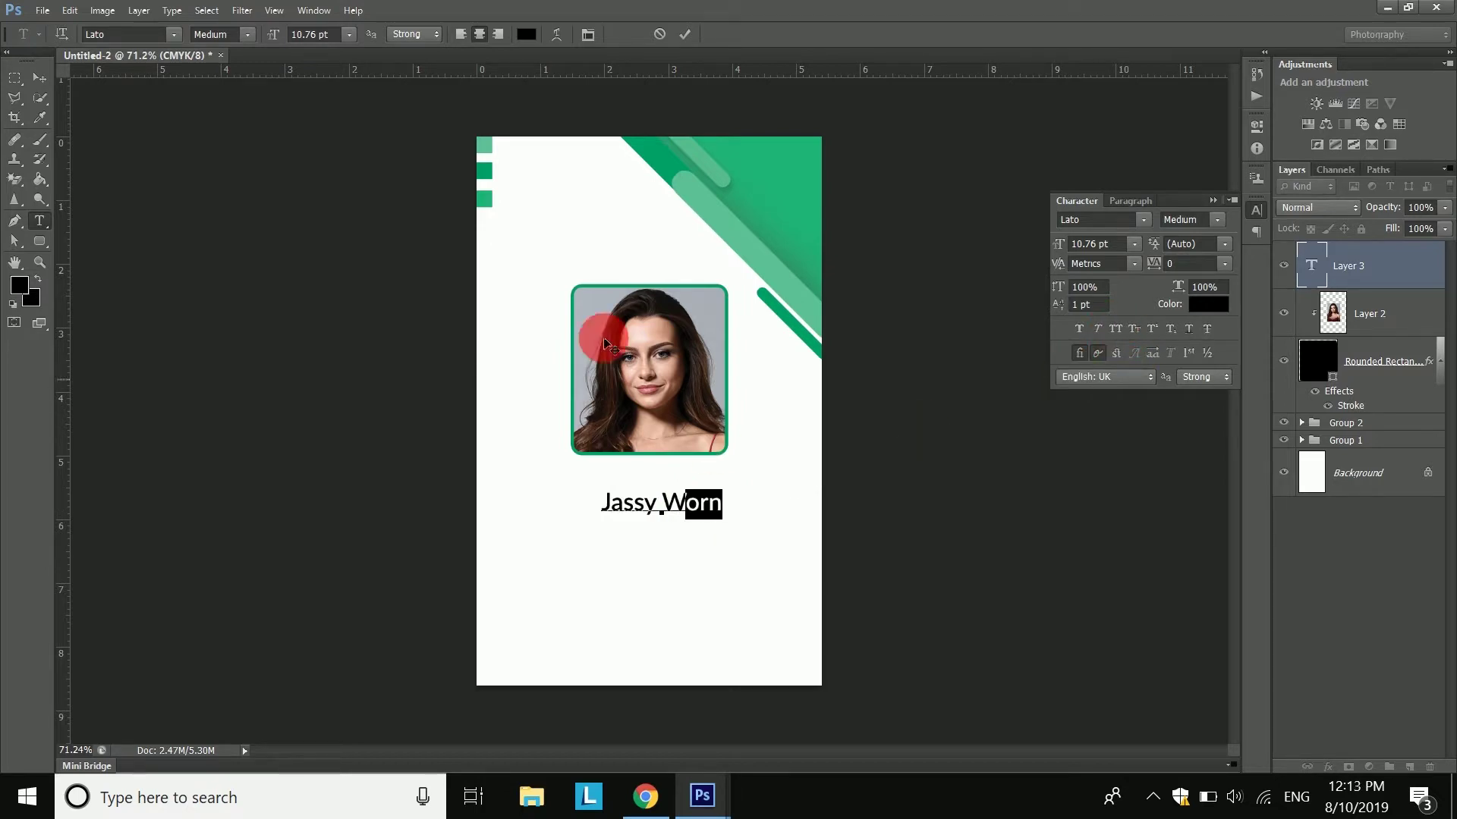
drag(595, 510, 759, 515)
- Colour the name dark green (048557)
click(527, 34)
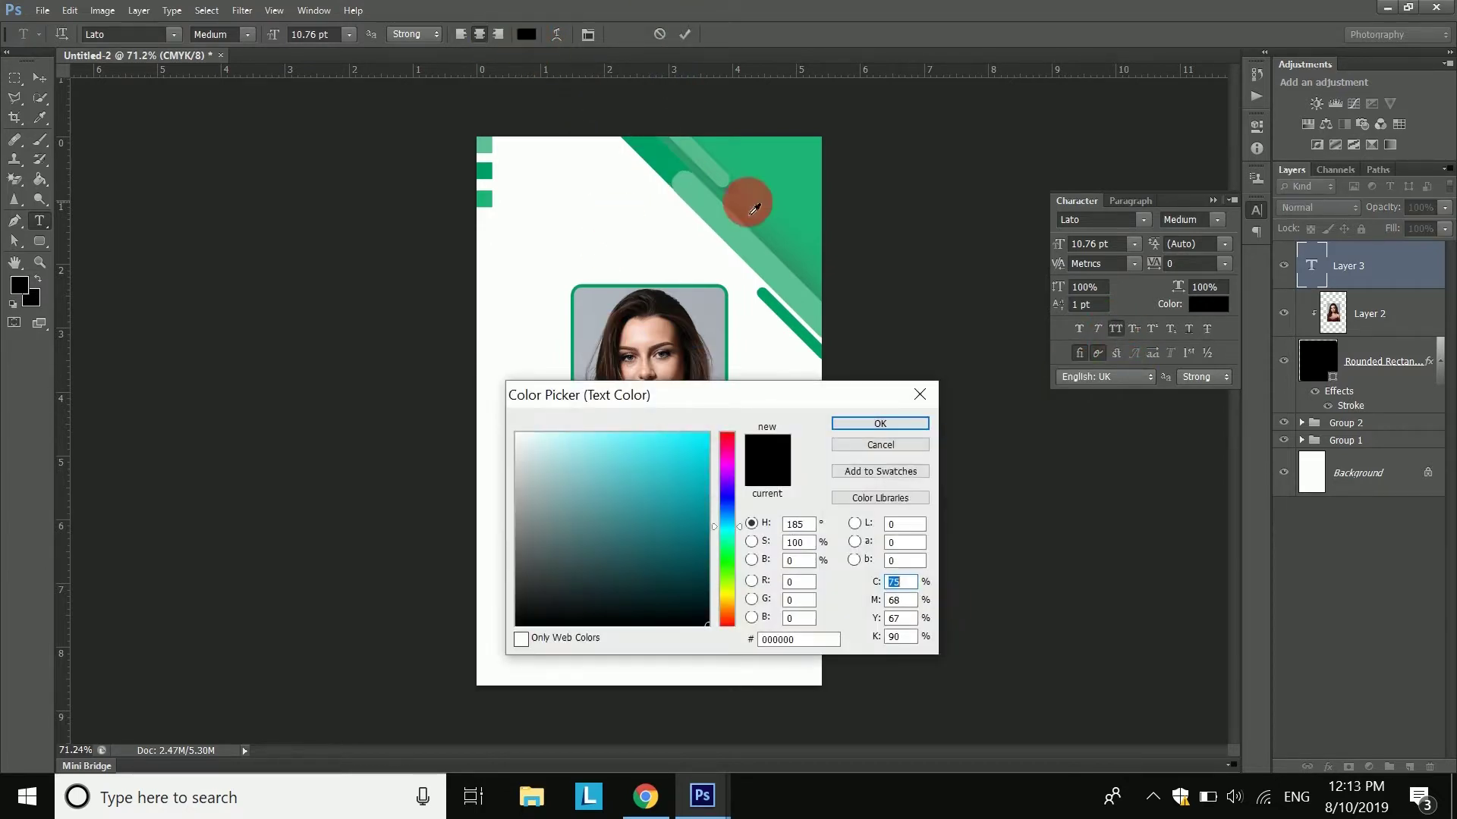
click(668, 162)
drag(744, 388, 377, 404)
click(670, 132)
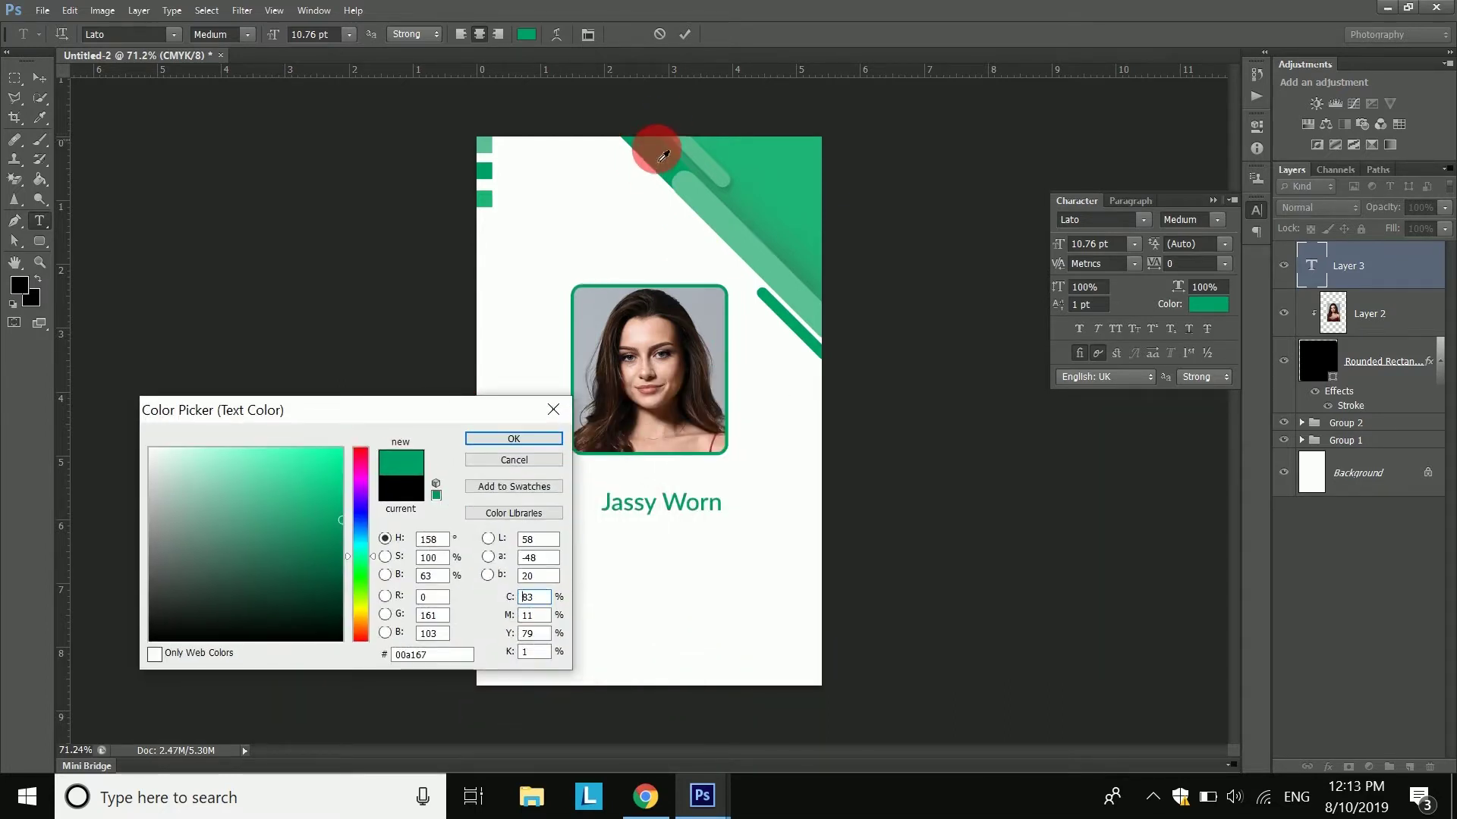
click(336, 541)
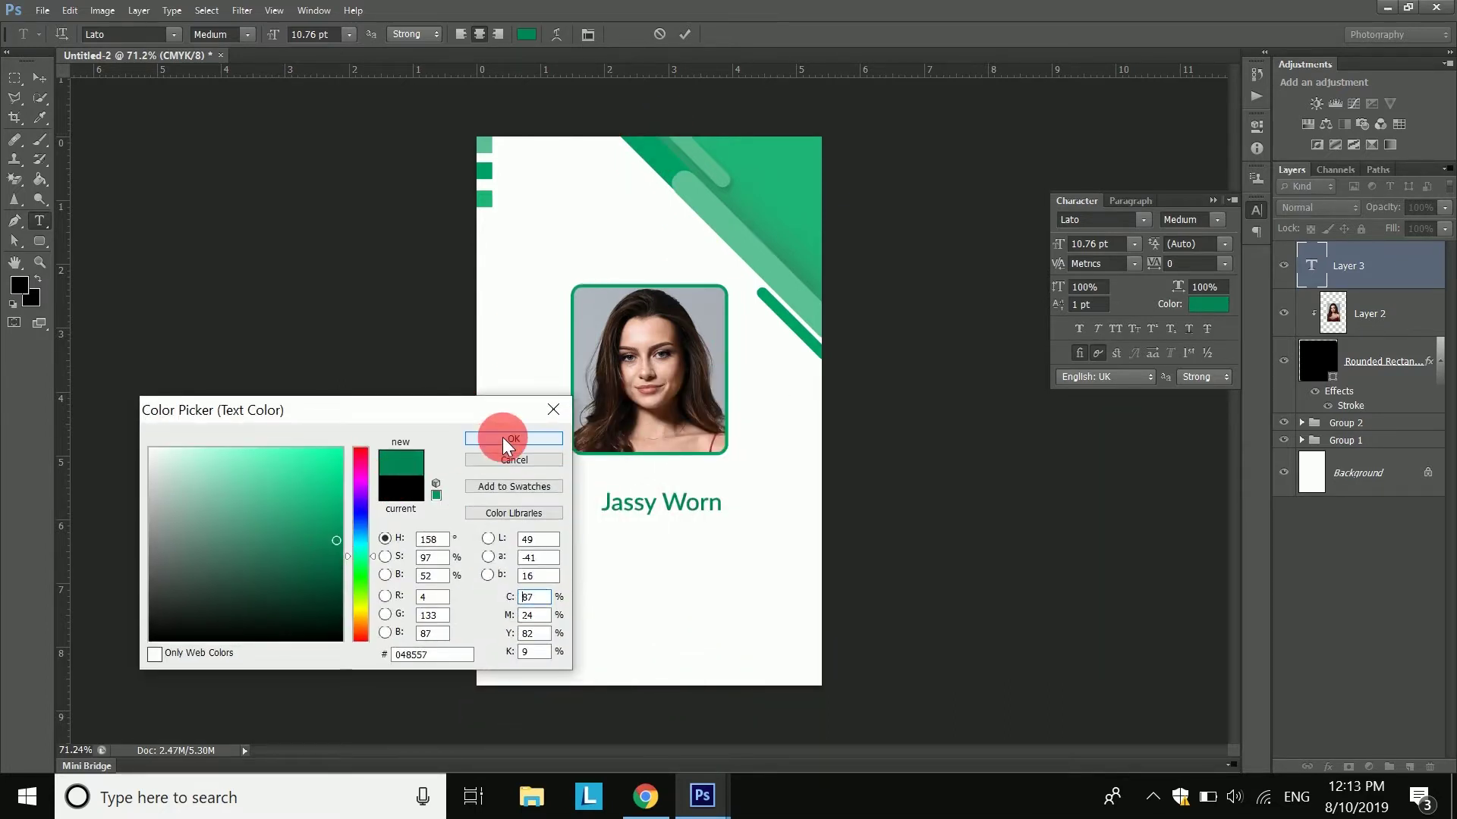
click(506, 440)
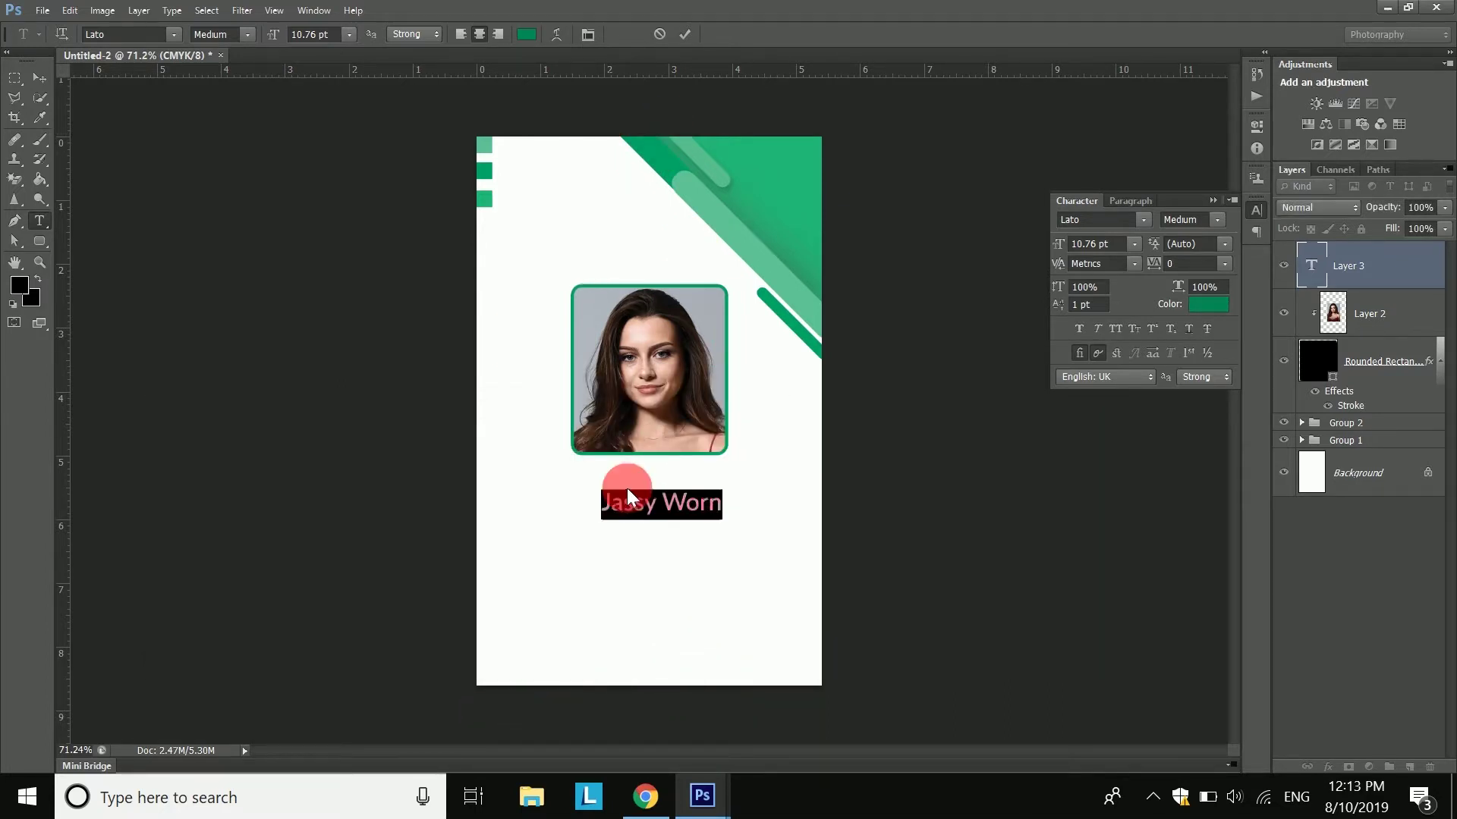
- Set the name to Gotham Bold at 11 pt and commit the text
click(153, 41)
text(Got)
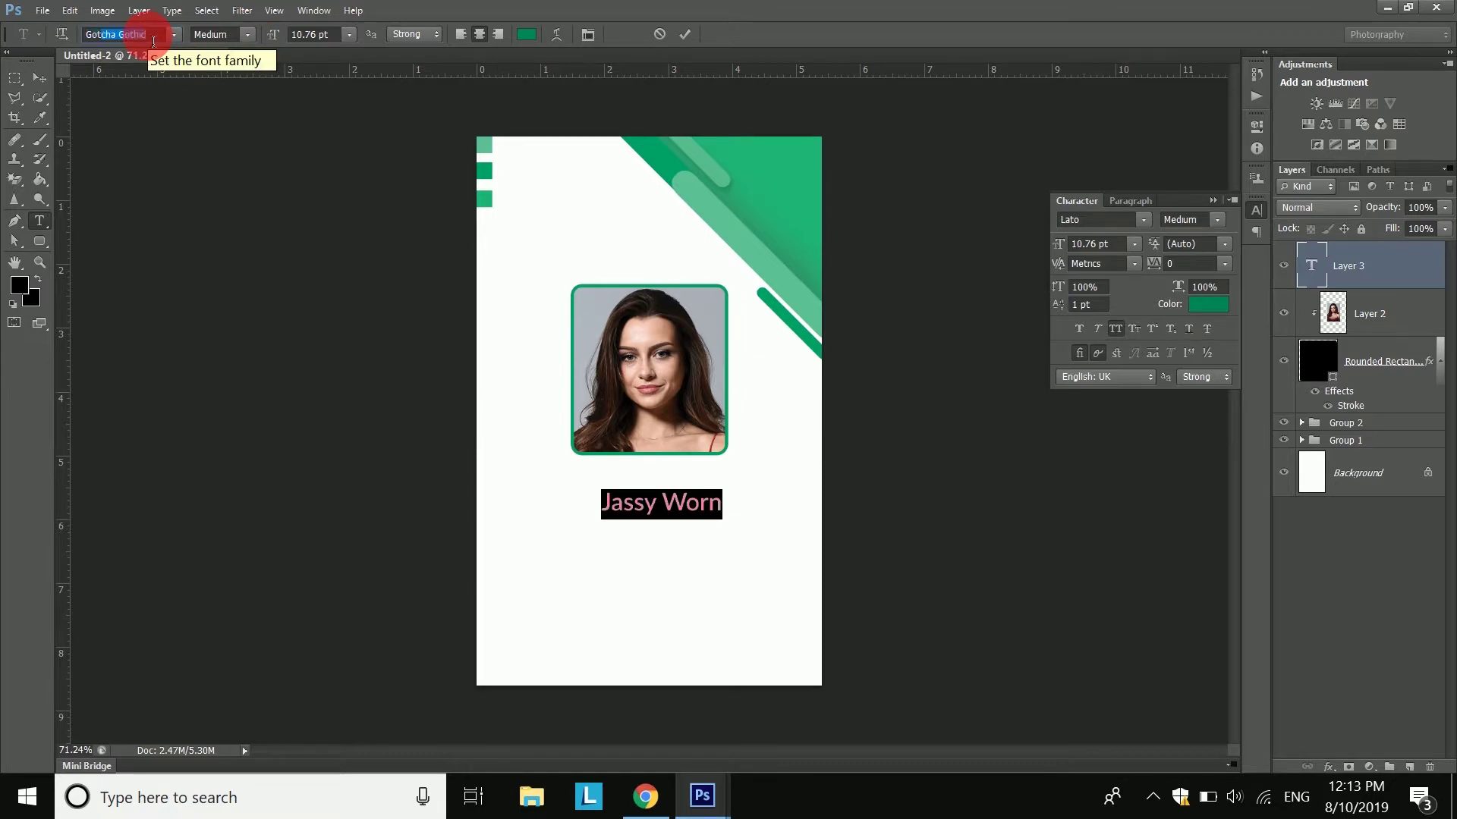
text(ham)
click(173, 35)
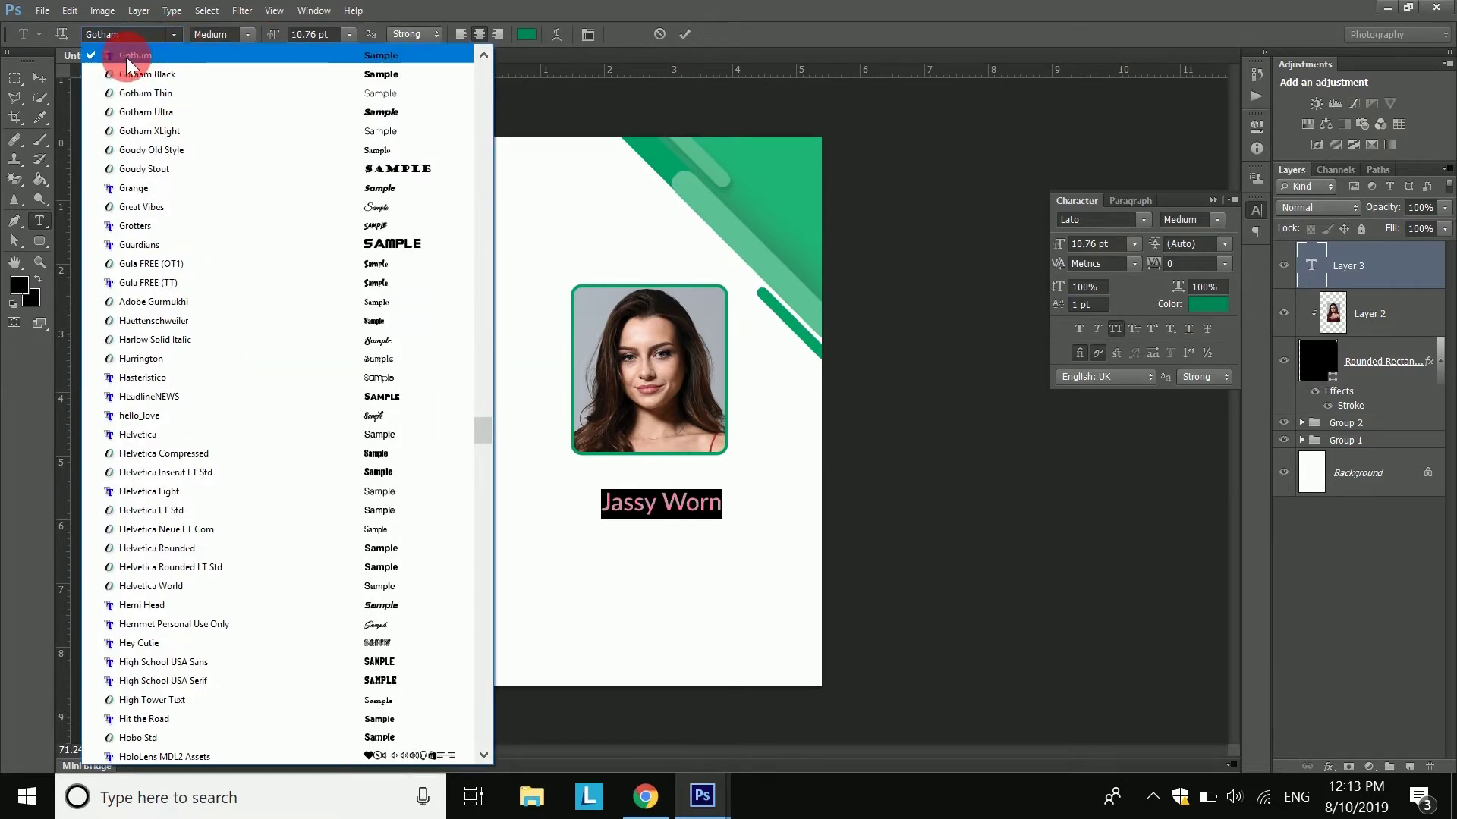
click(128, 58)
click(247, 35)
click(228, 133)
drag(697, 505, 689, 493)
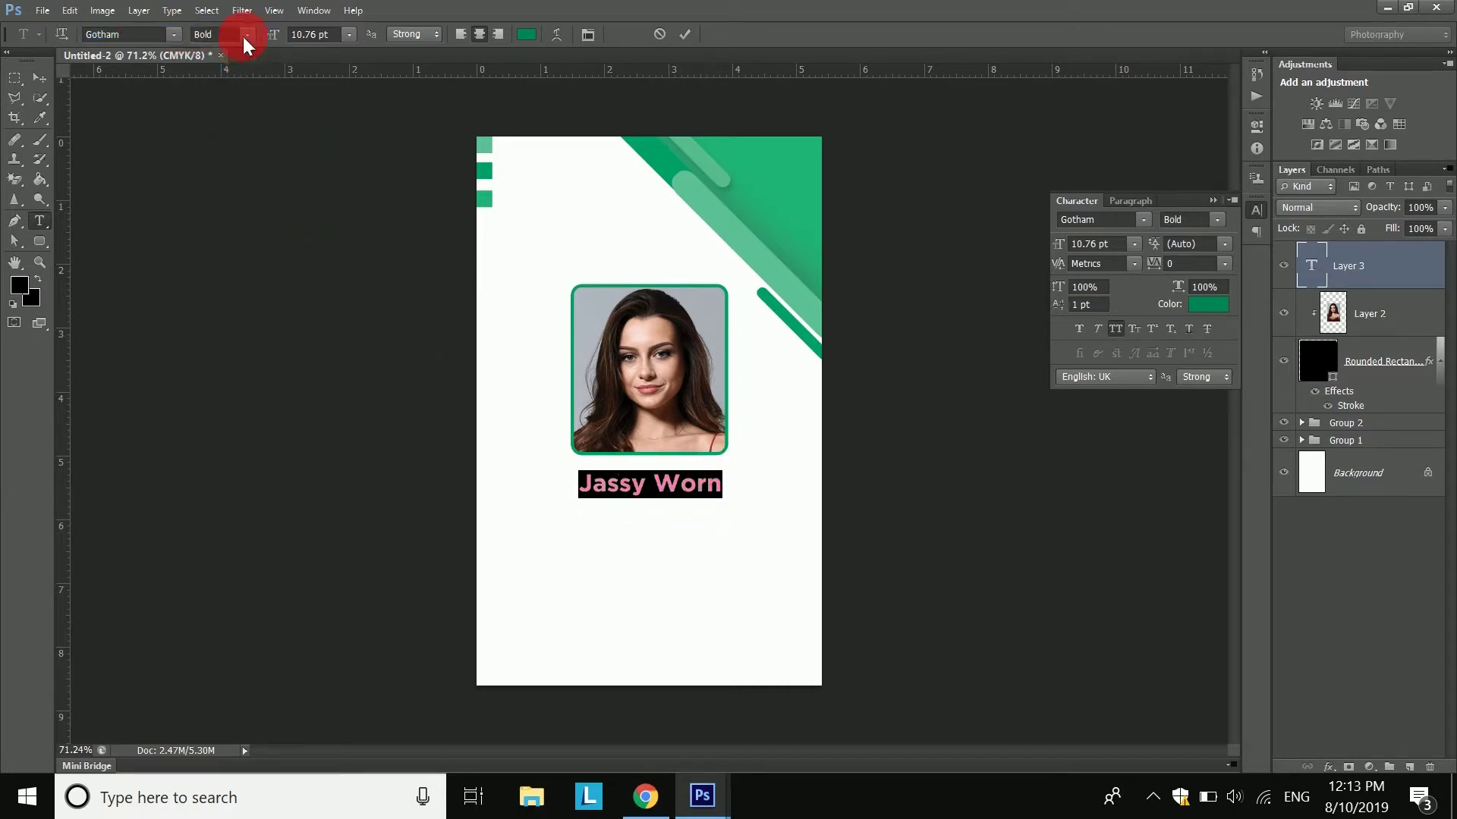
click(345, 34)
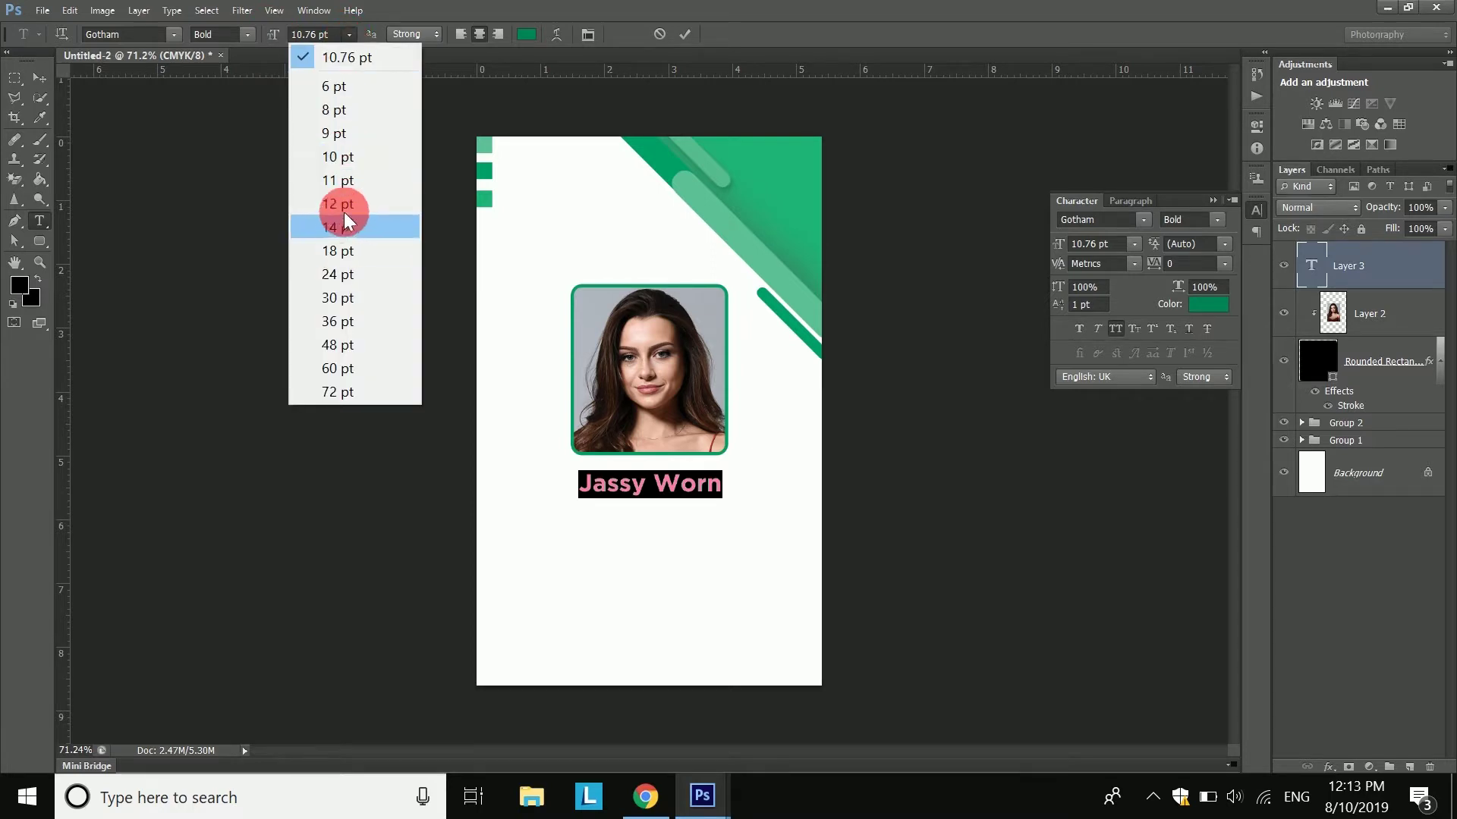
click(352, 181)
click(685, 34)
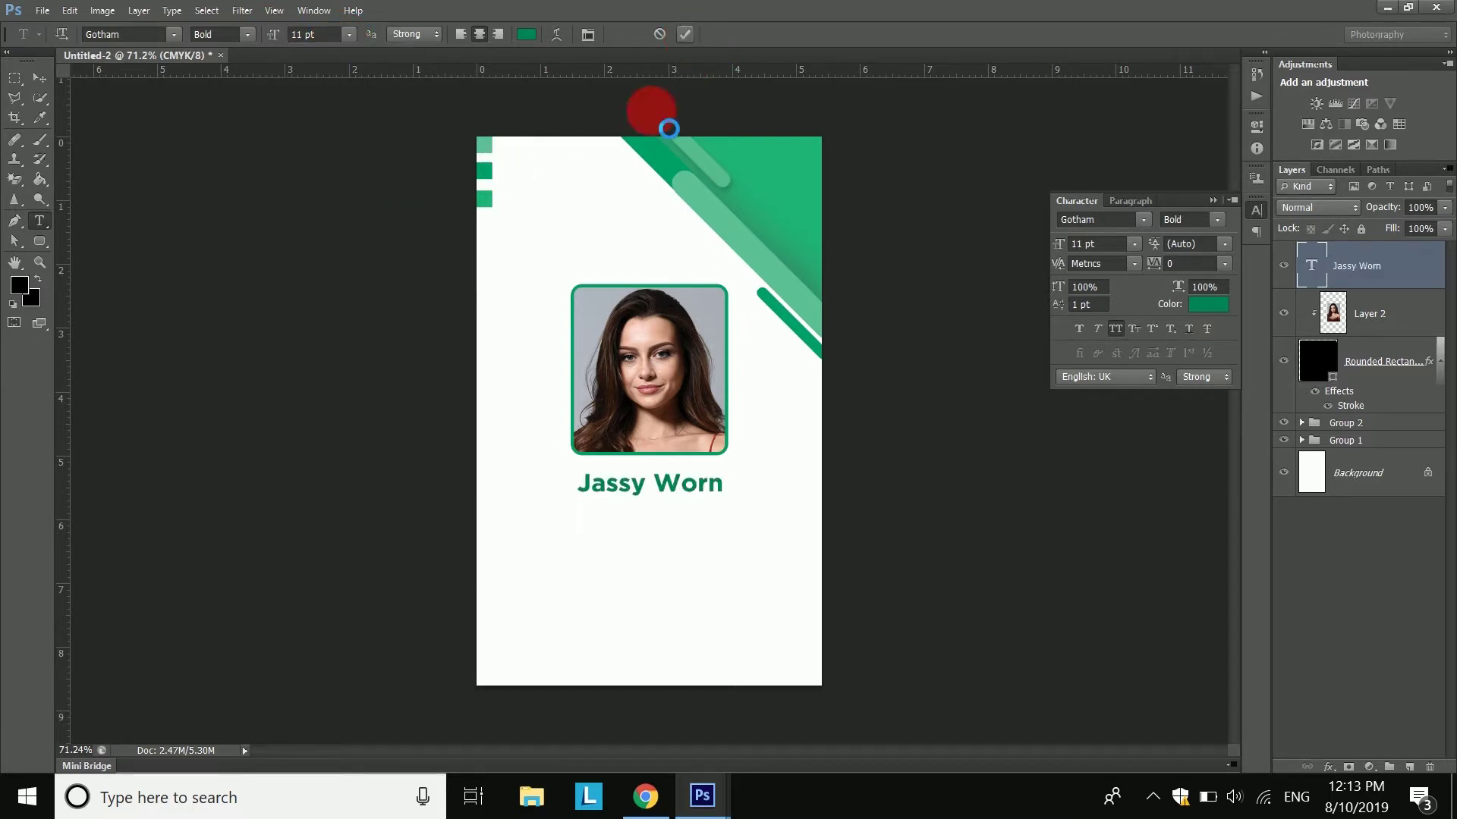
- Move the name up so it sits just beneath the portrait
click(206, 11)
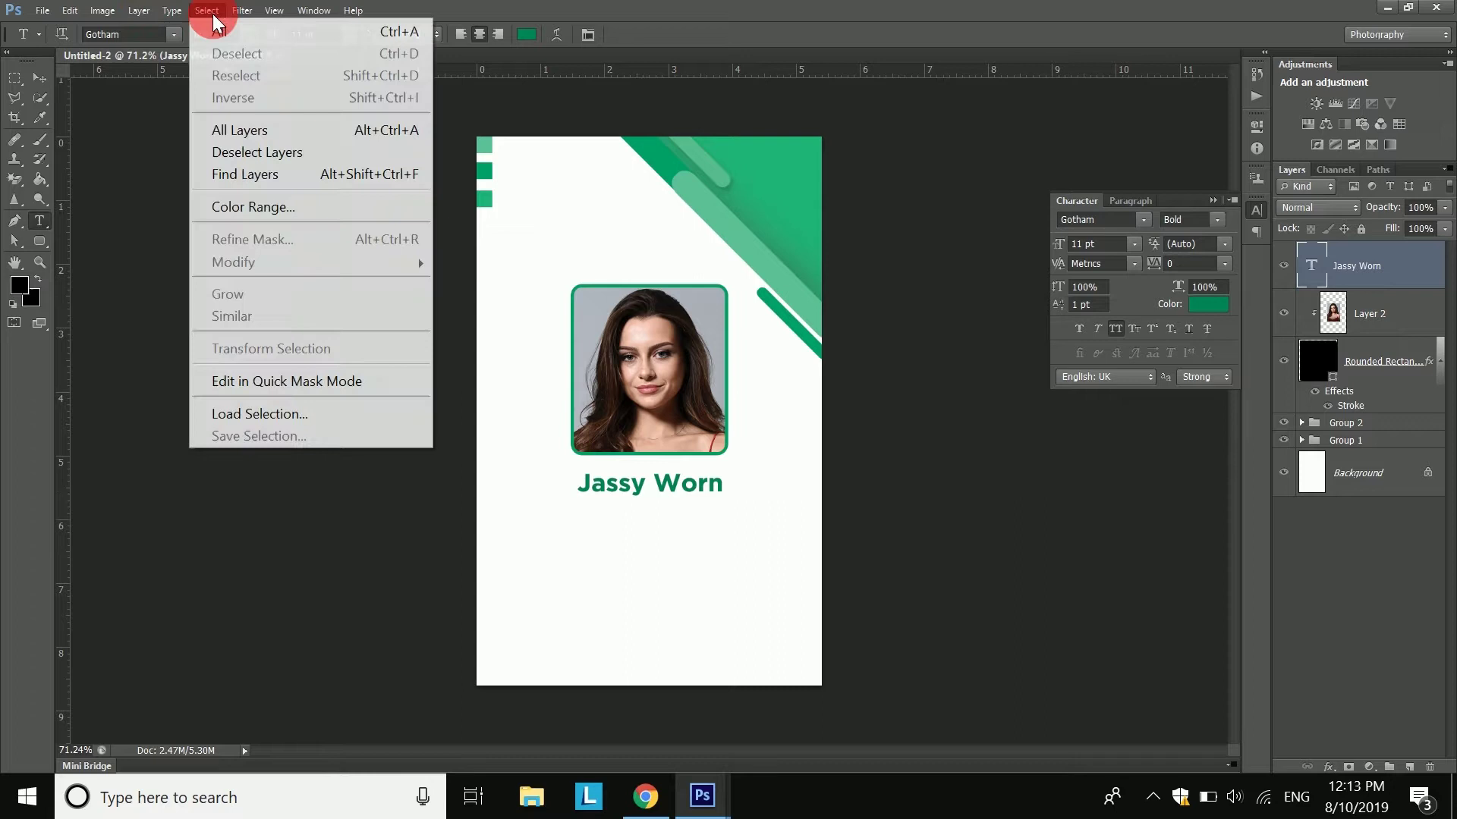
click(1357, 277)
key(ctrl+a)
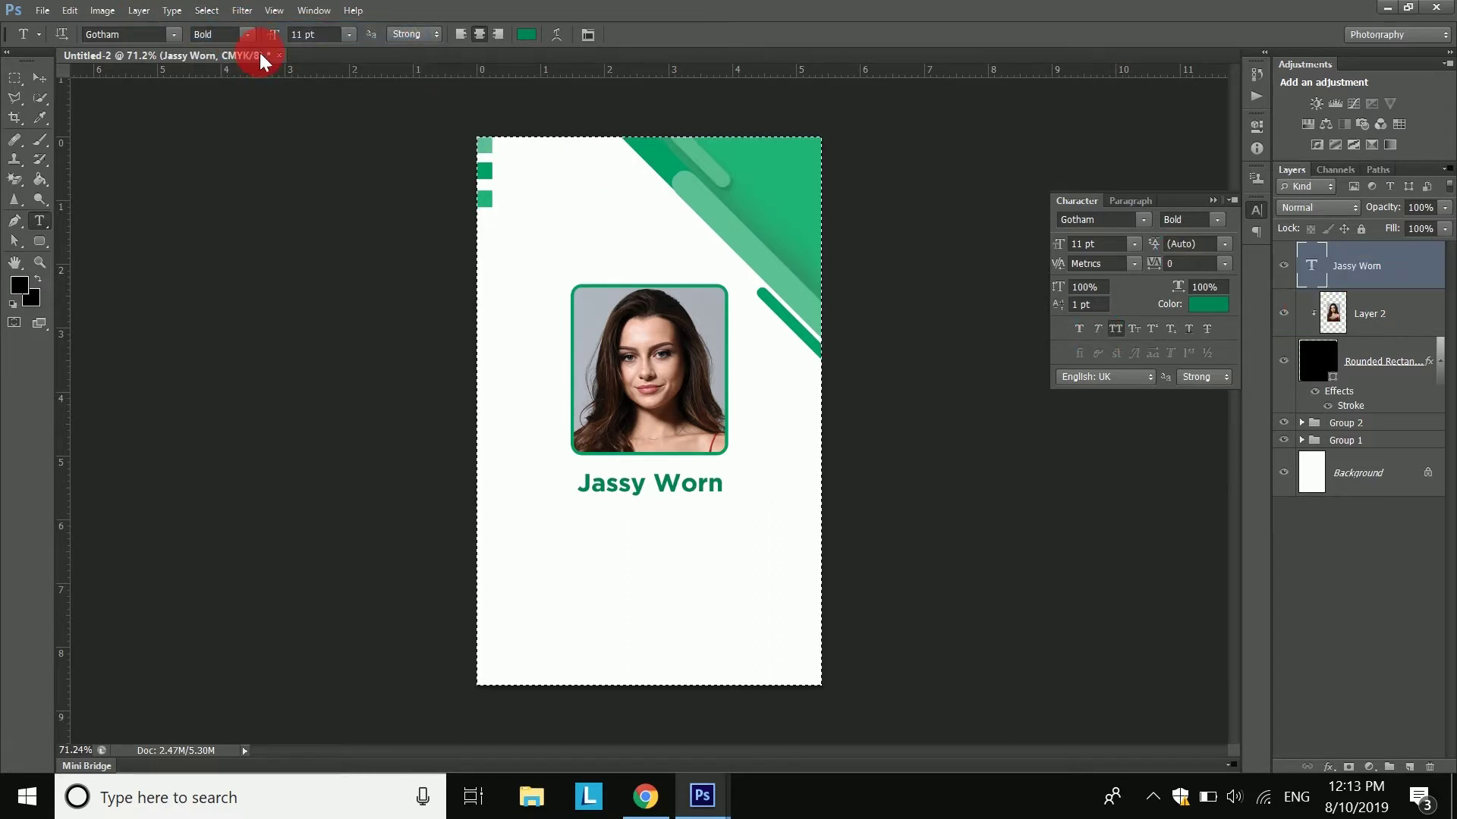
key(v)
click(206, 11)
click(220, 50)
click(629, 480)
scroll(629, 475, up, 5)
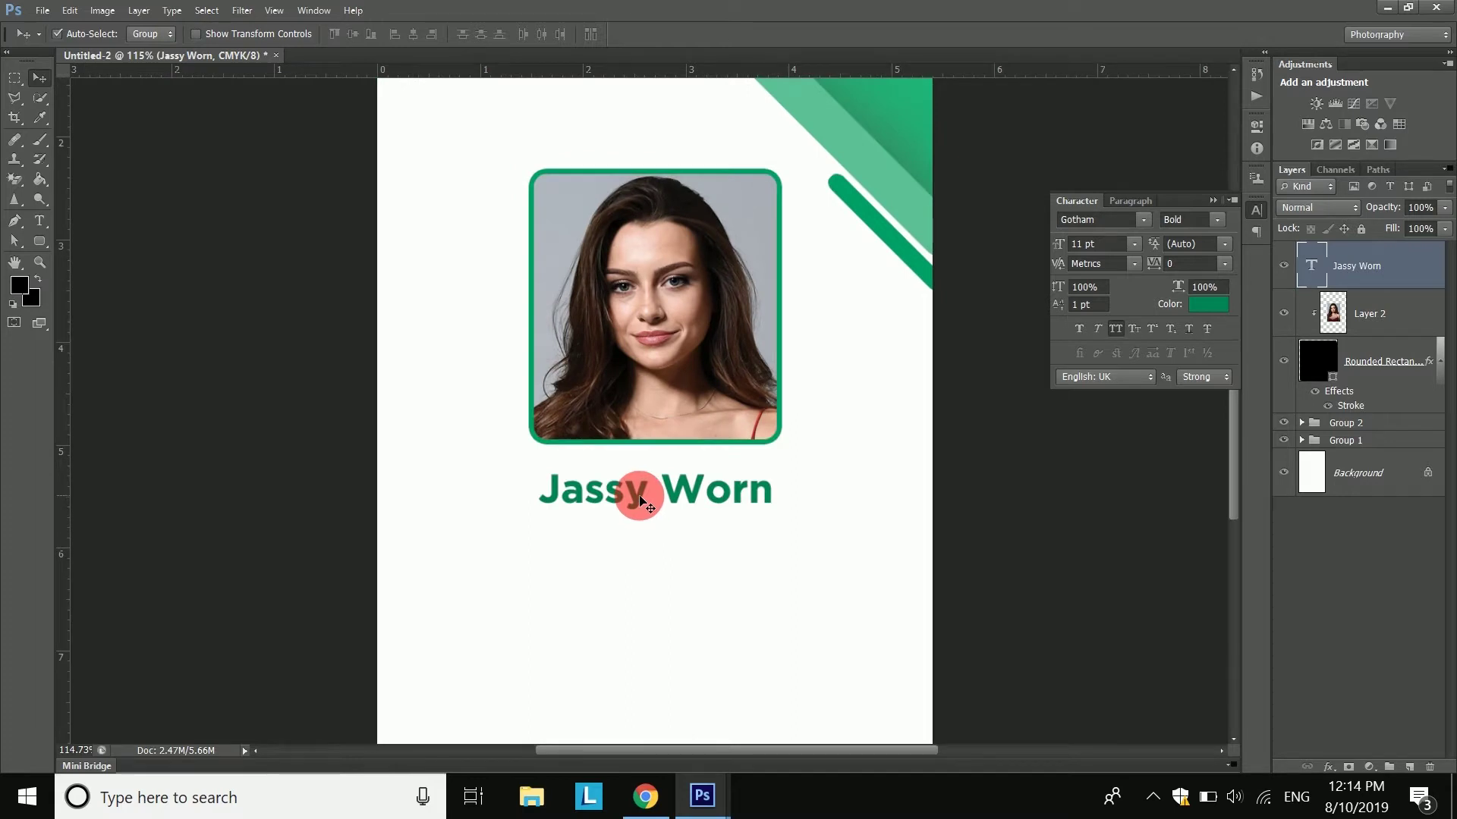
scroll(668, 507, up, 4)
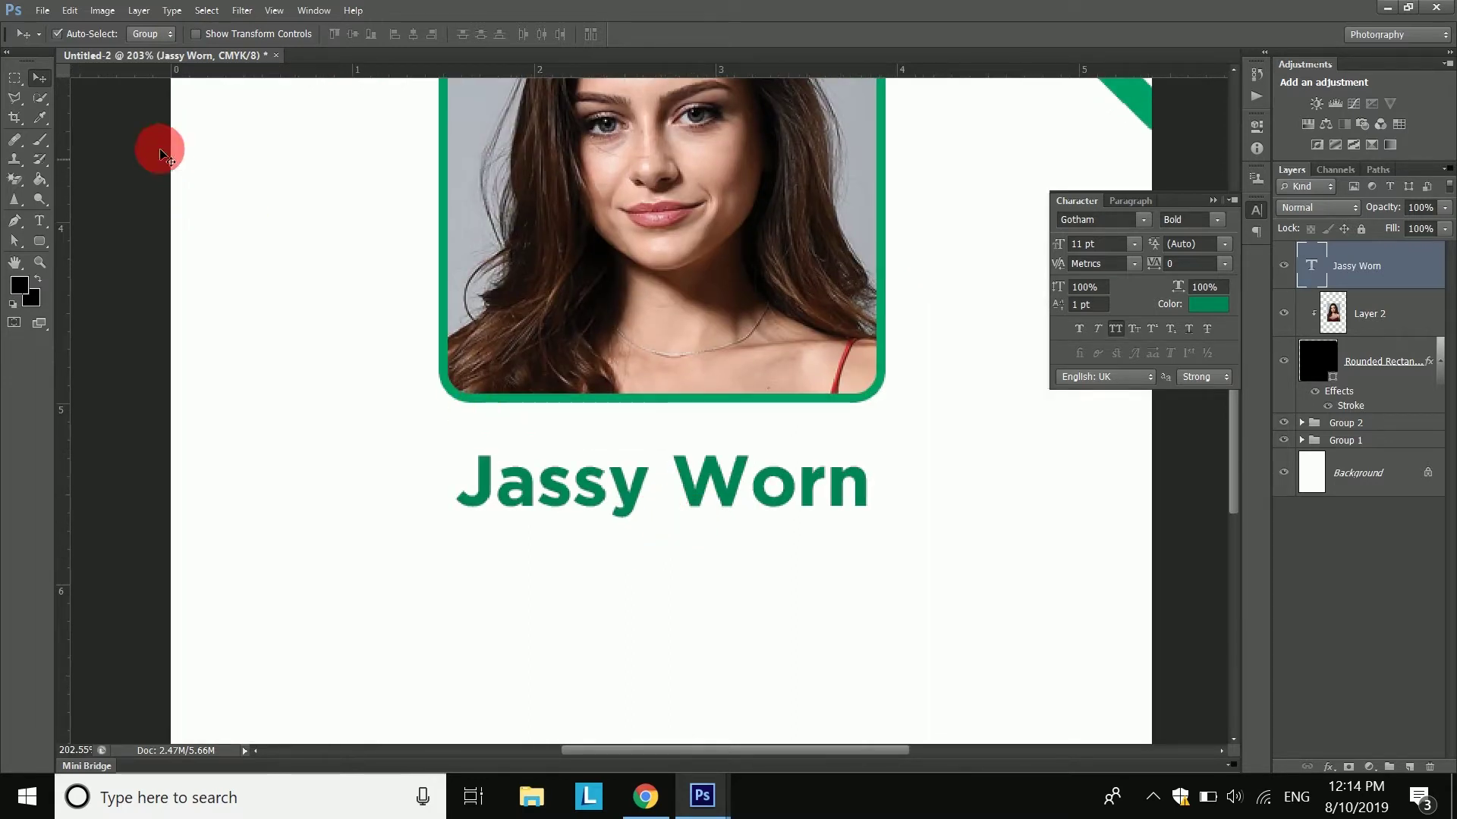
drag(618, 488, 627, 452)
- Add the subtitle 'Graphic Designer' in 6.01 pt Gotham Book under the name
key(t)
click(613, 636)
text(GRAPHIC DESIGNER)
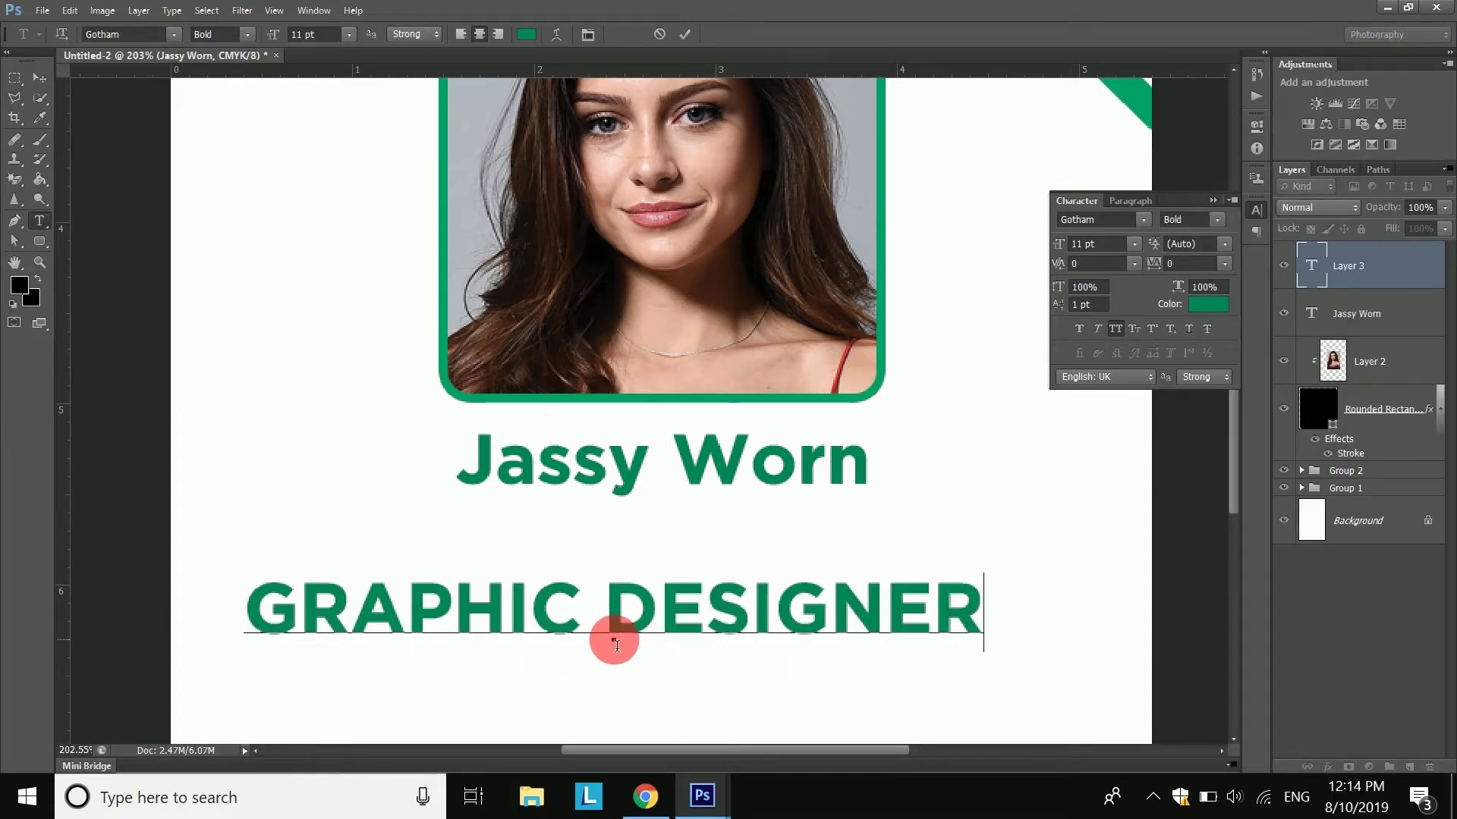
drag(228, 607, 1092, 602)
click(1114, 329)
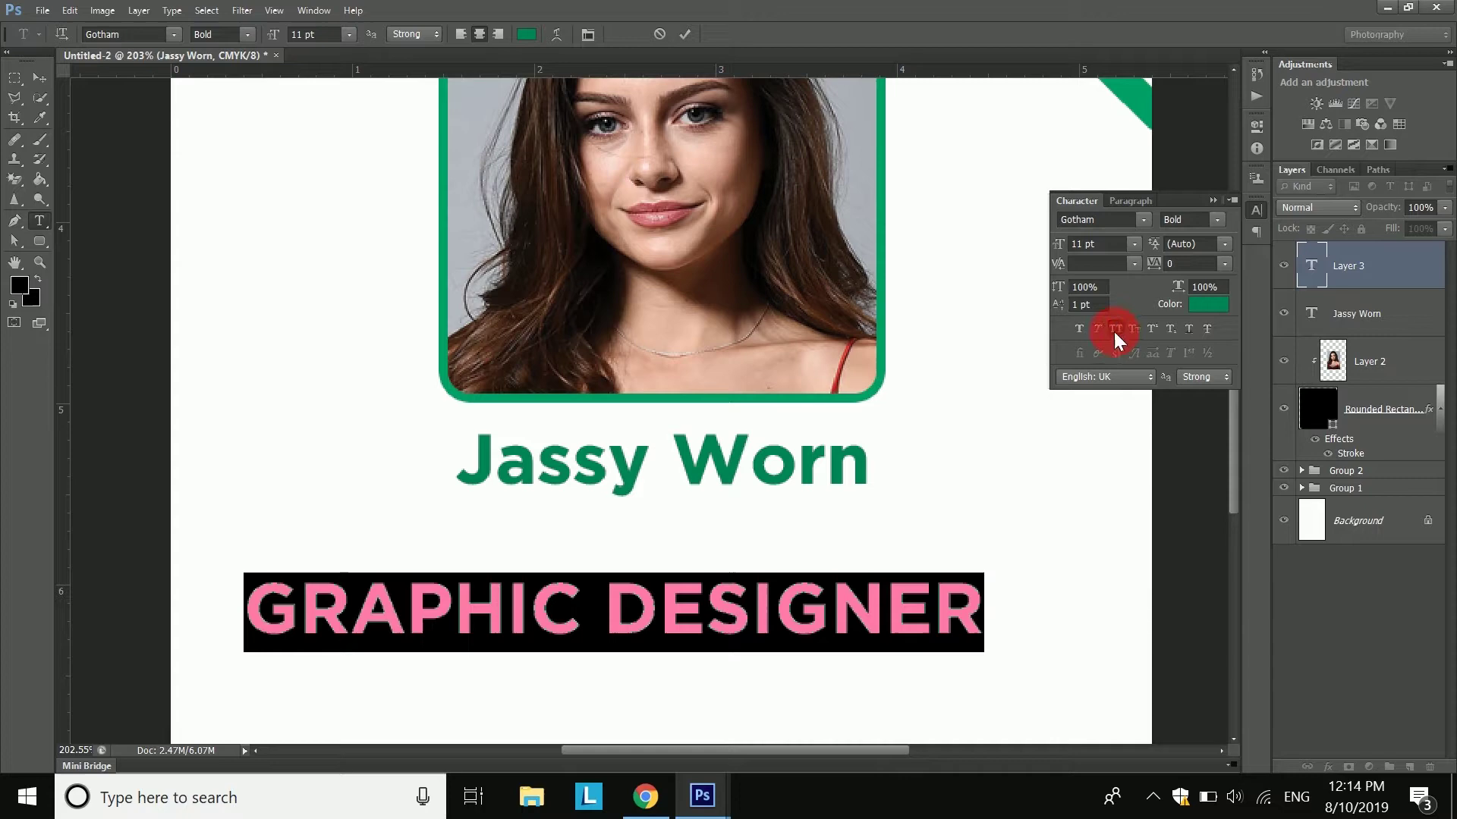
click(253, 34)
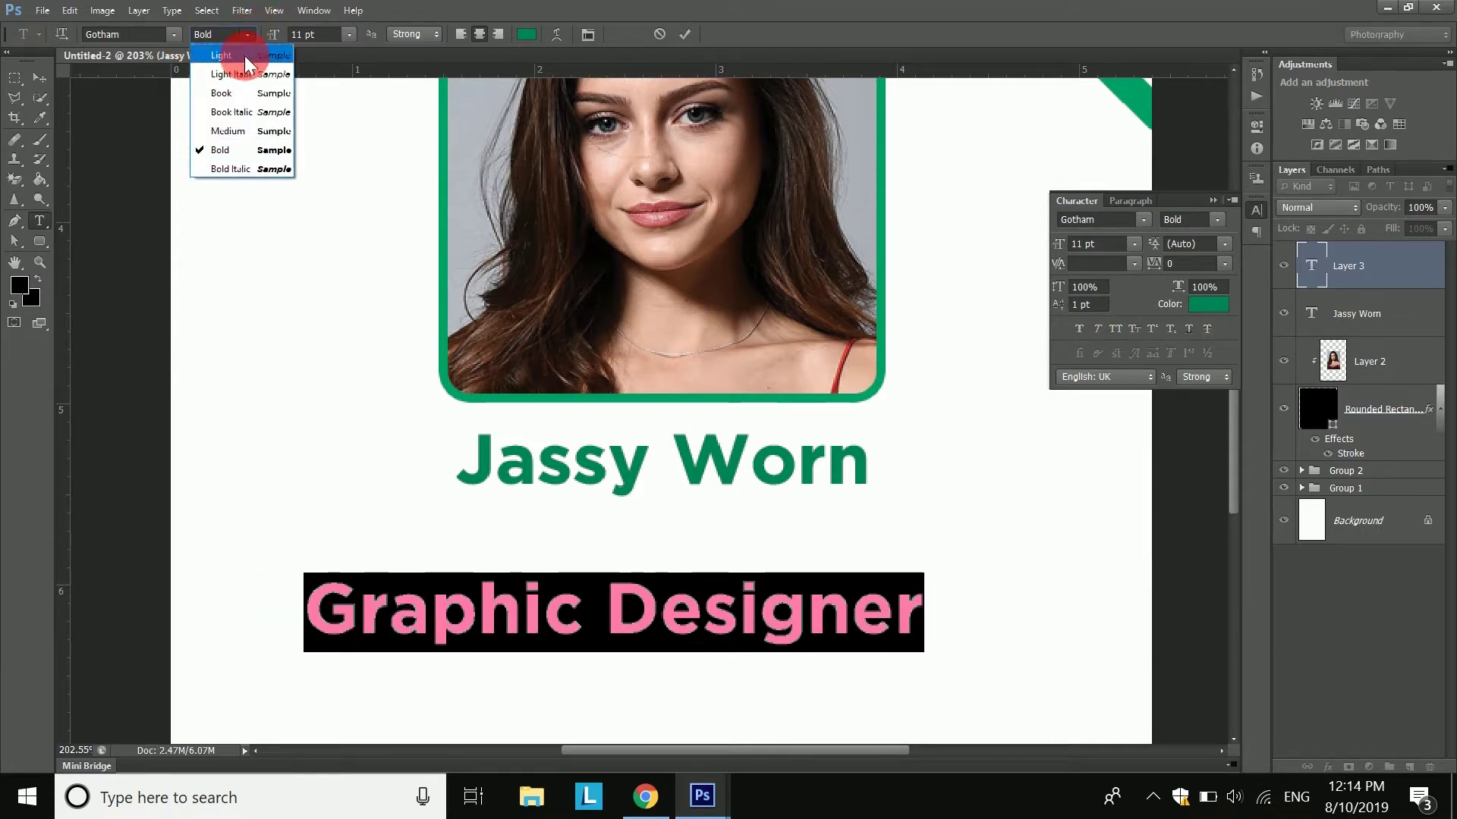
click(244, 56)
click(249, 34)
click(238, 94)
drag(275, 35, 254, 55)
drag(698, 584, 748, 521)
click(683, 35)
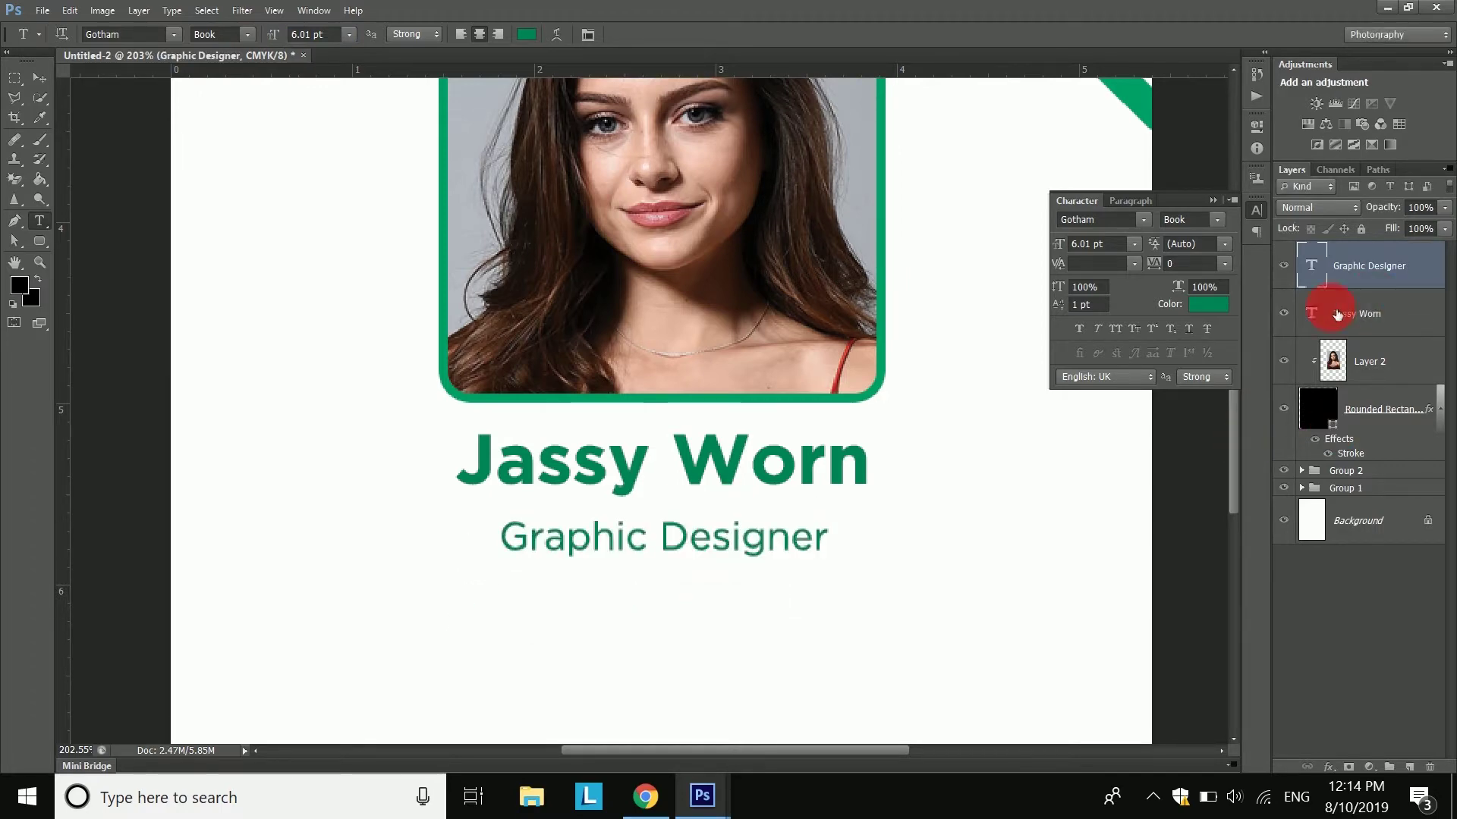
- Nudge the Graphic Designer layer up toward the name and fit the card in the window
right_click(1314, 311)
click(1103, 331)
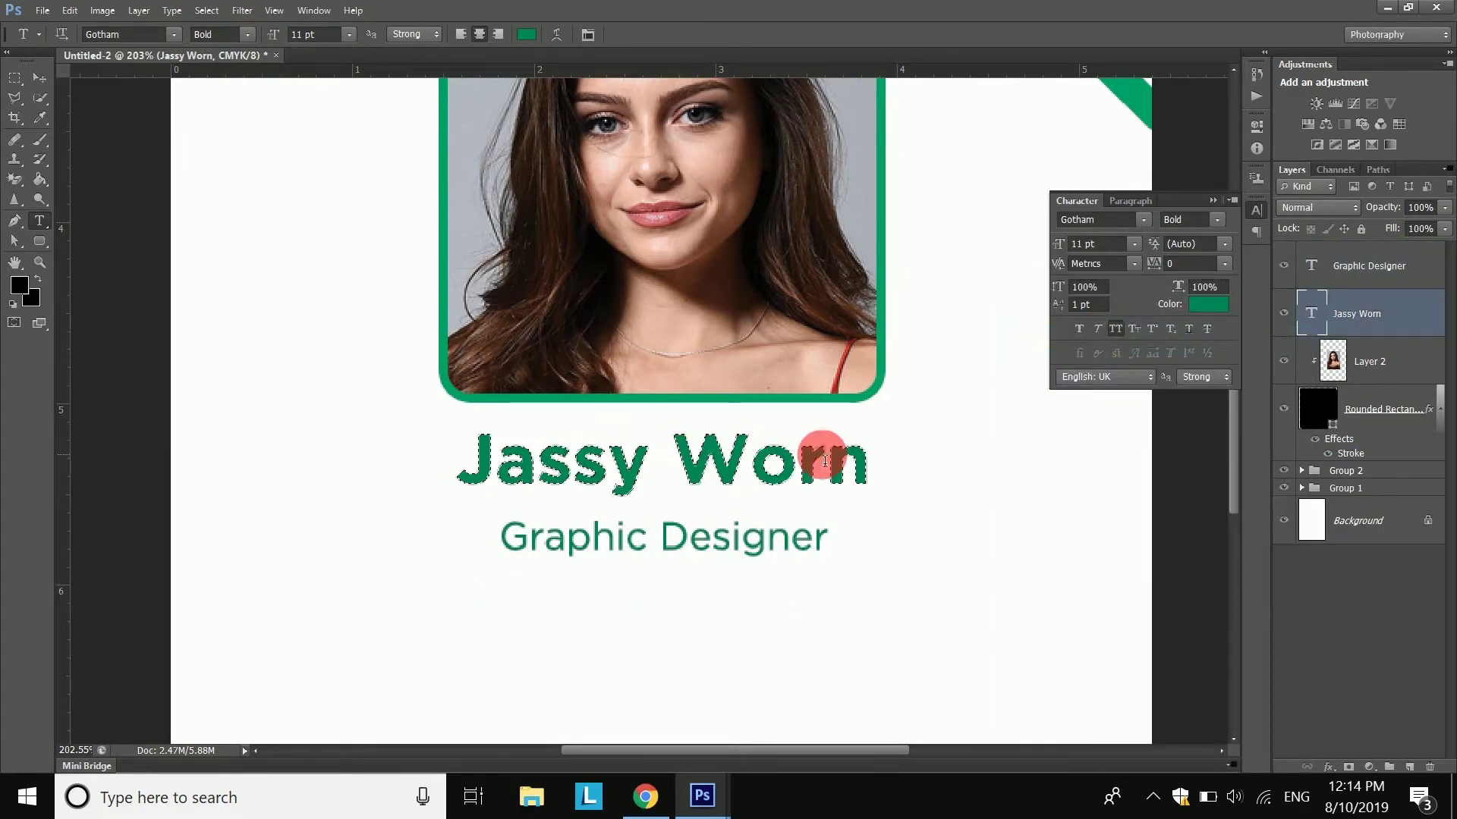
click(1378, 261)
key(v)
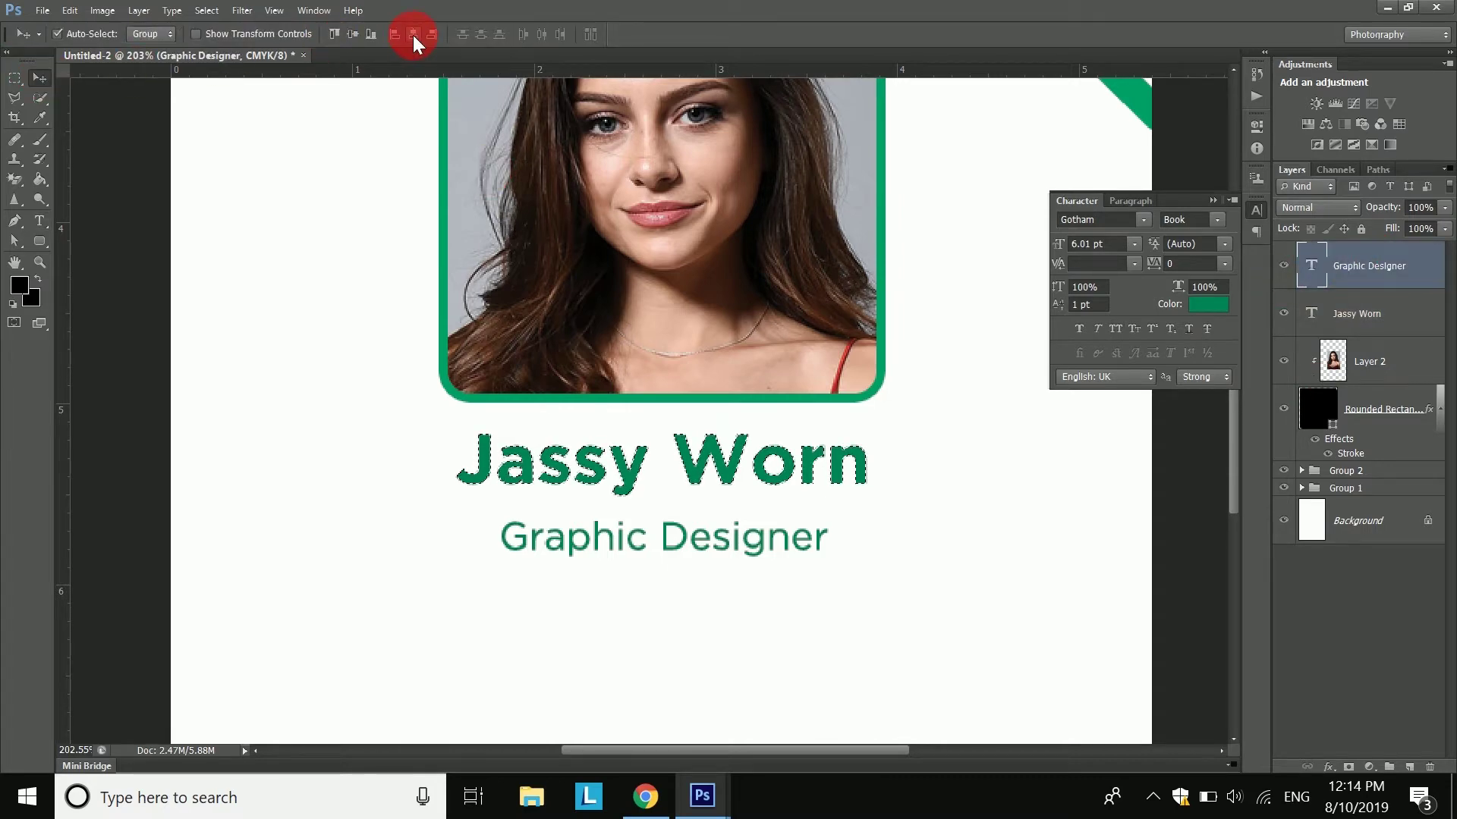
key(Left)
key(Left)
click(207, 10)
click(228, 50)
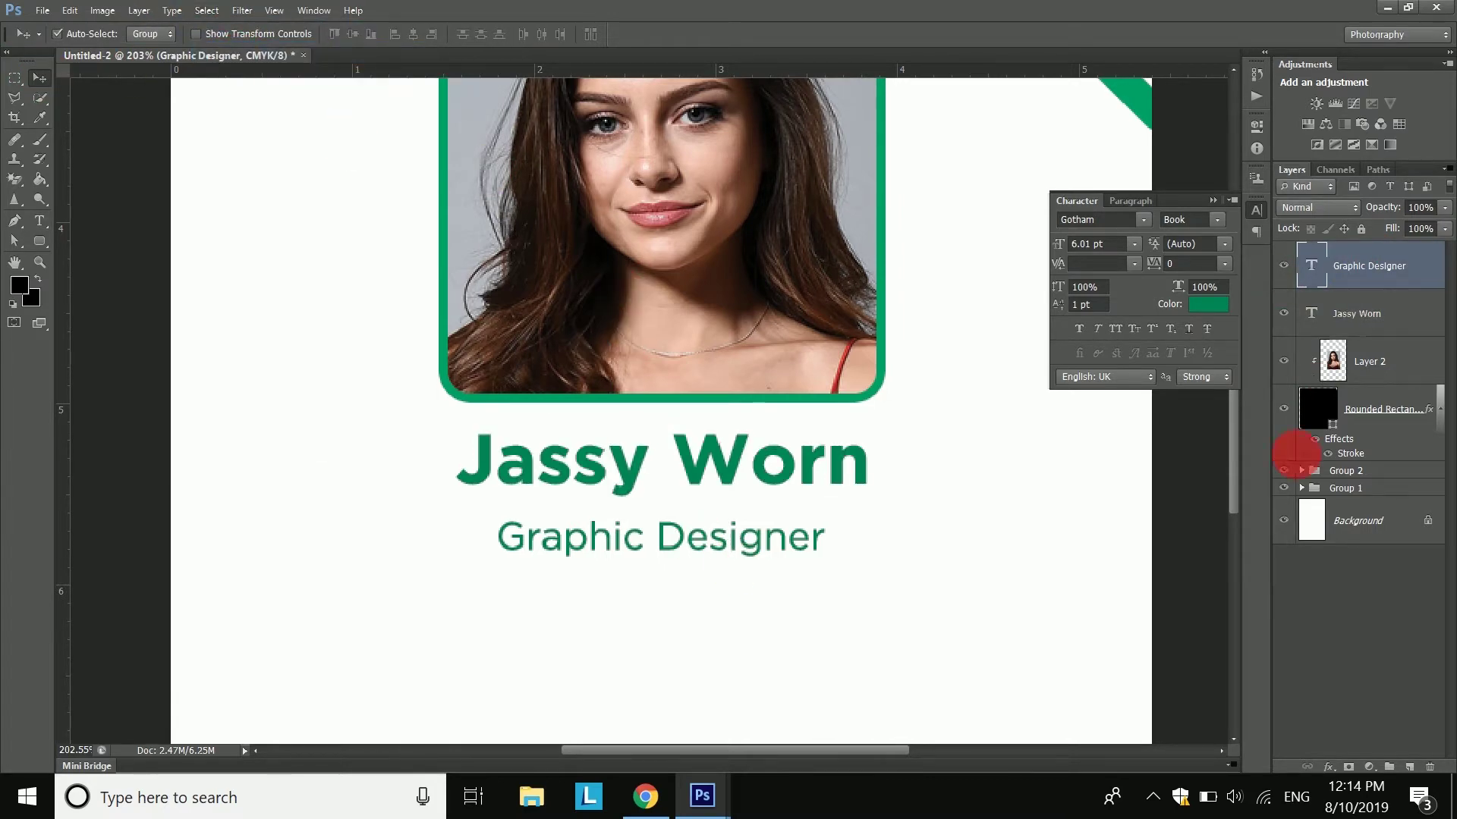
key(shift+Up)
key(shift+Up)
key(shift+Down)
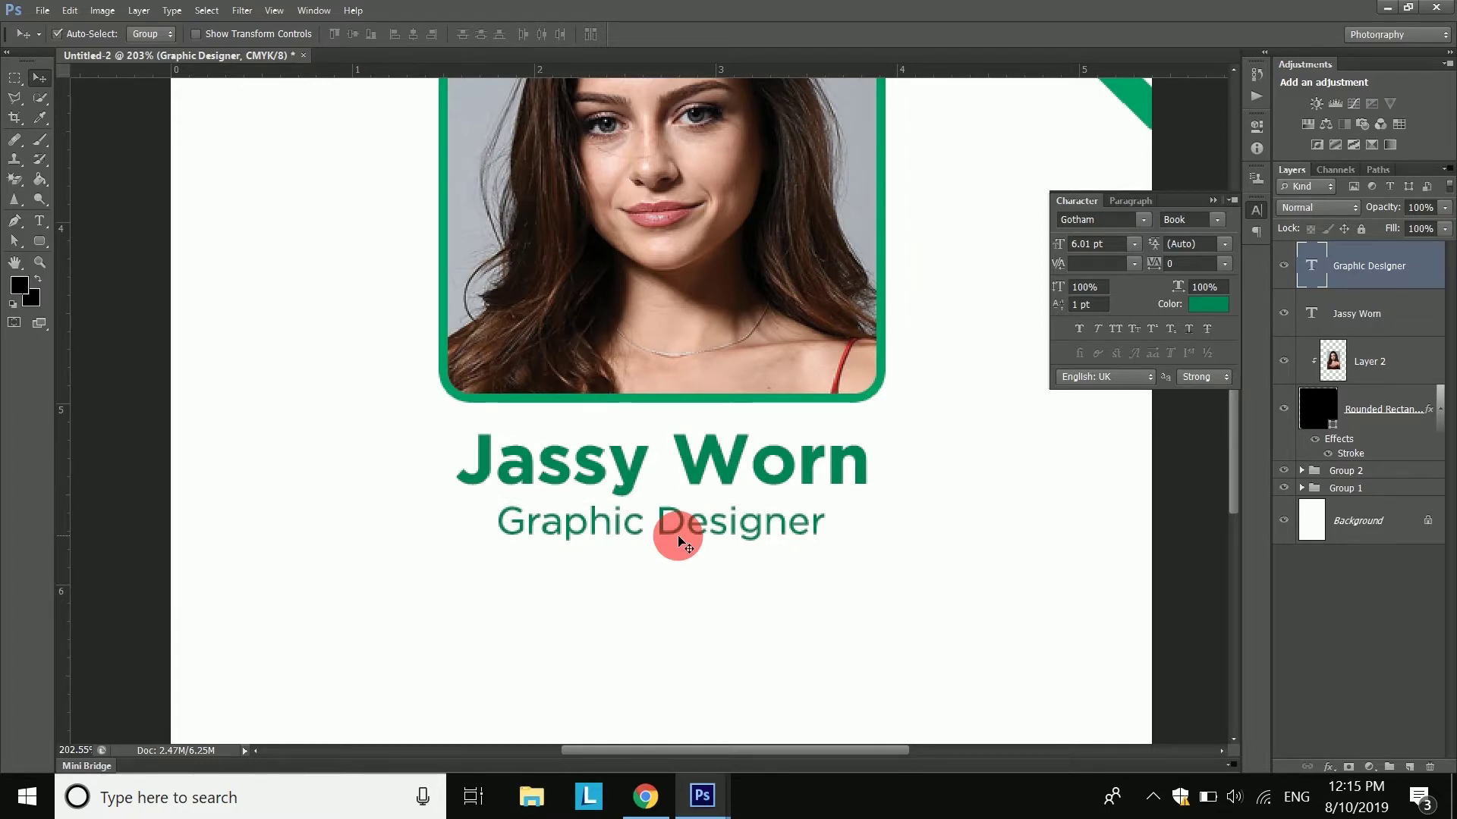
key(ctrl+0)
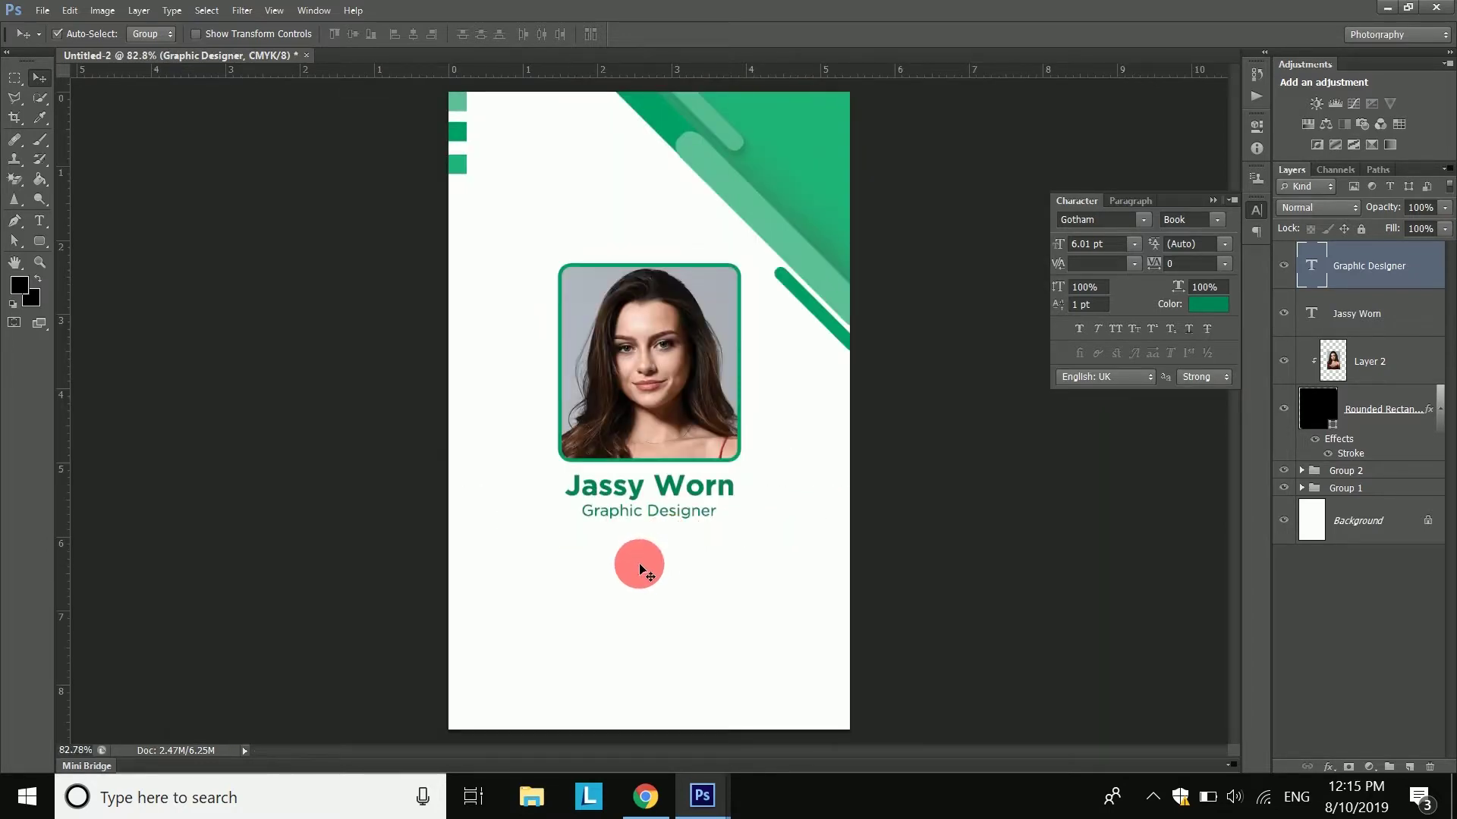
scroll(647, 641, up, 1)
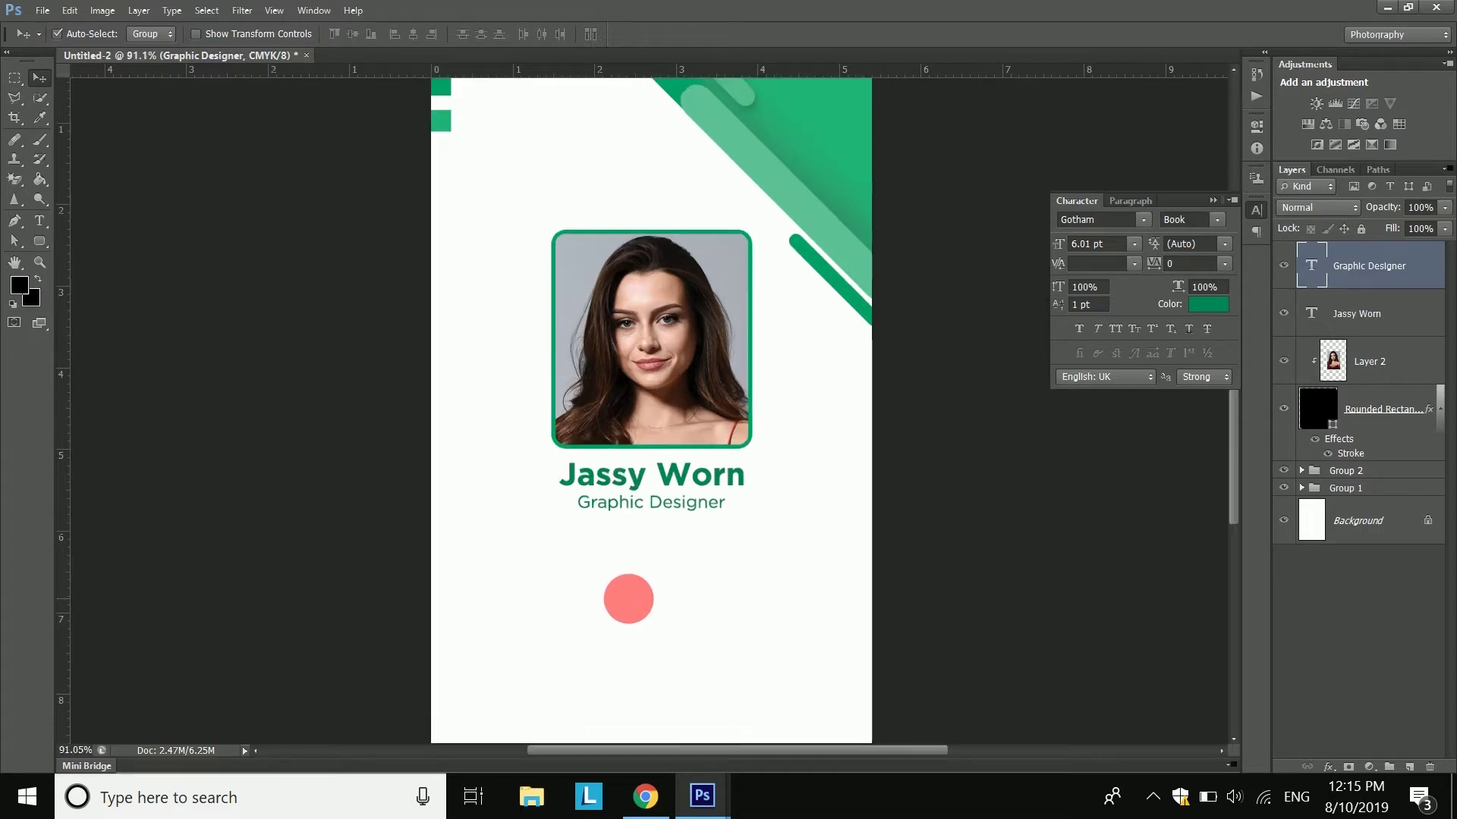
- Type the phone and e-mail lines below the title and set them to Medium weight
key(t)
click(608, 524)
text(Phone : 123 456 789)
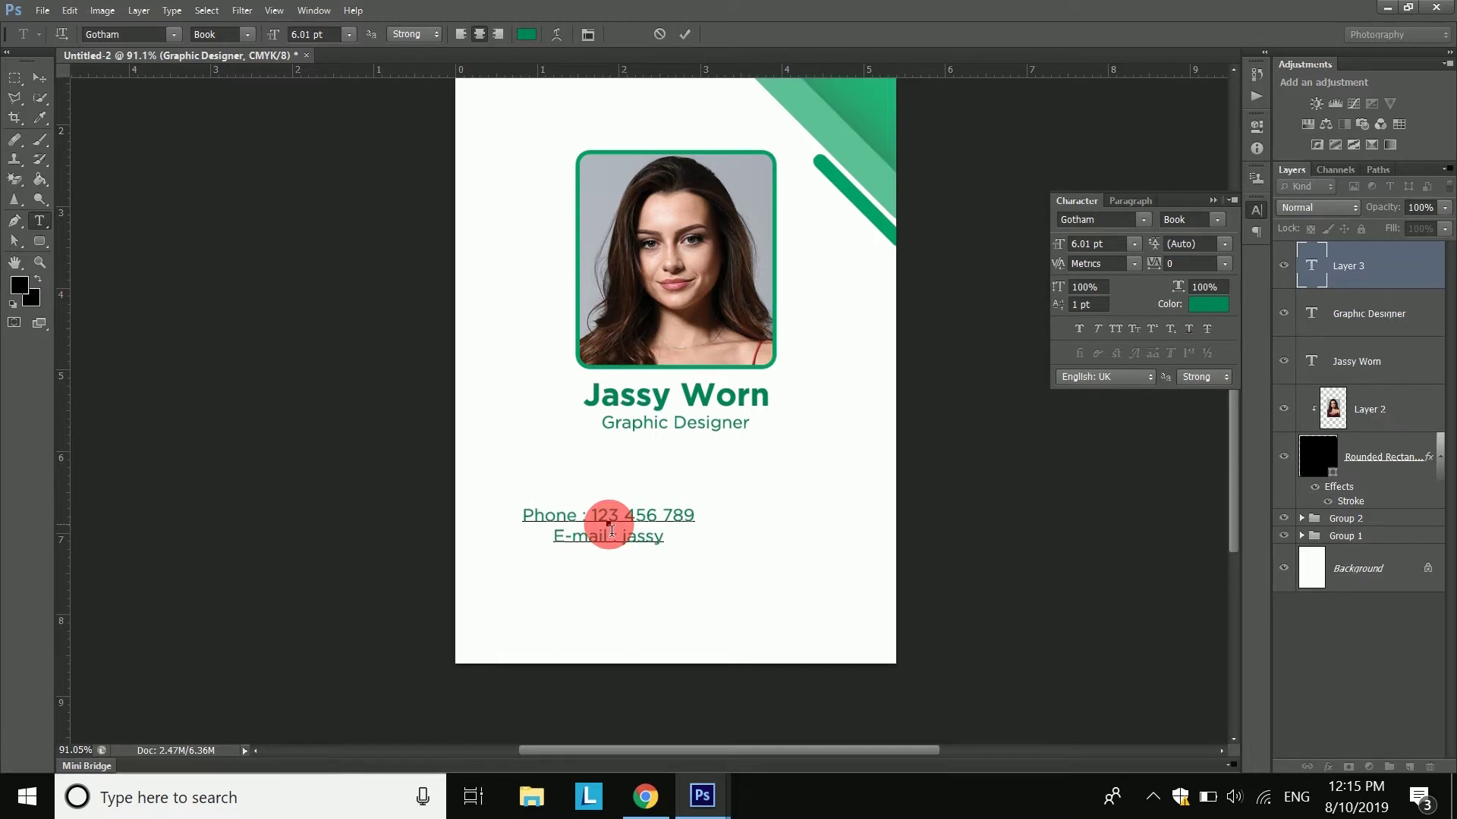
text(mail.com)
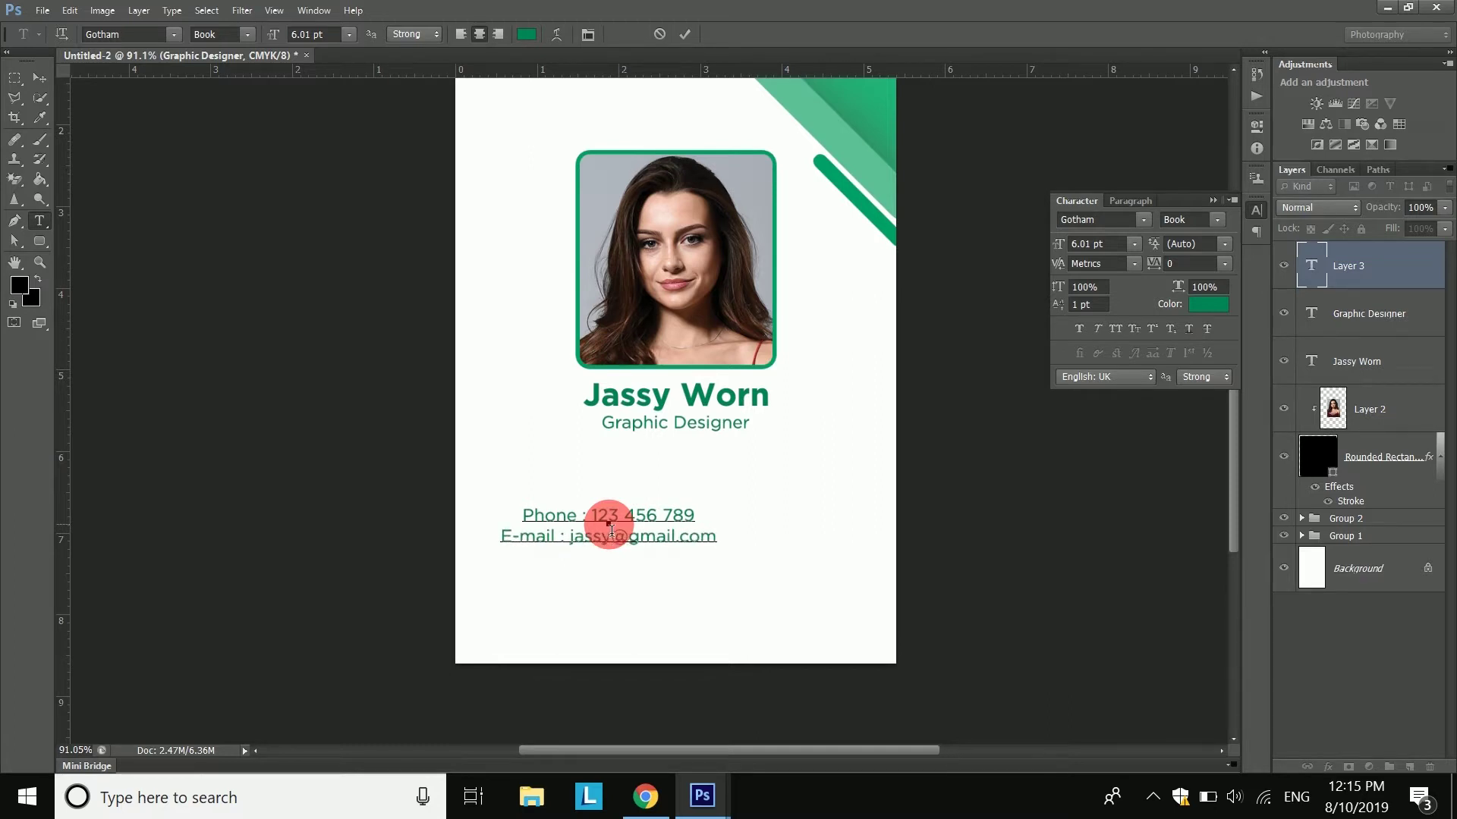
key(ctrl)
key(ctrl+a)
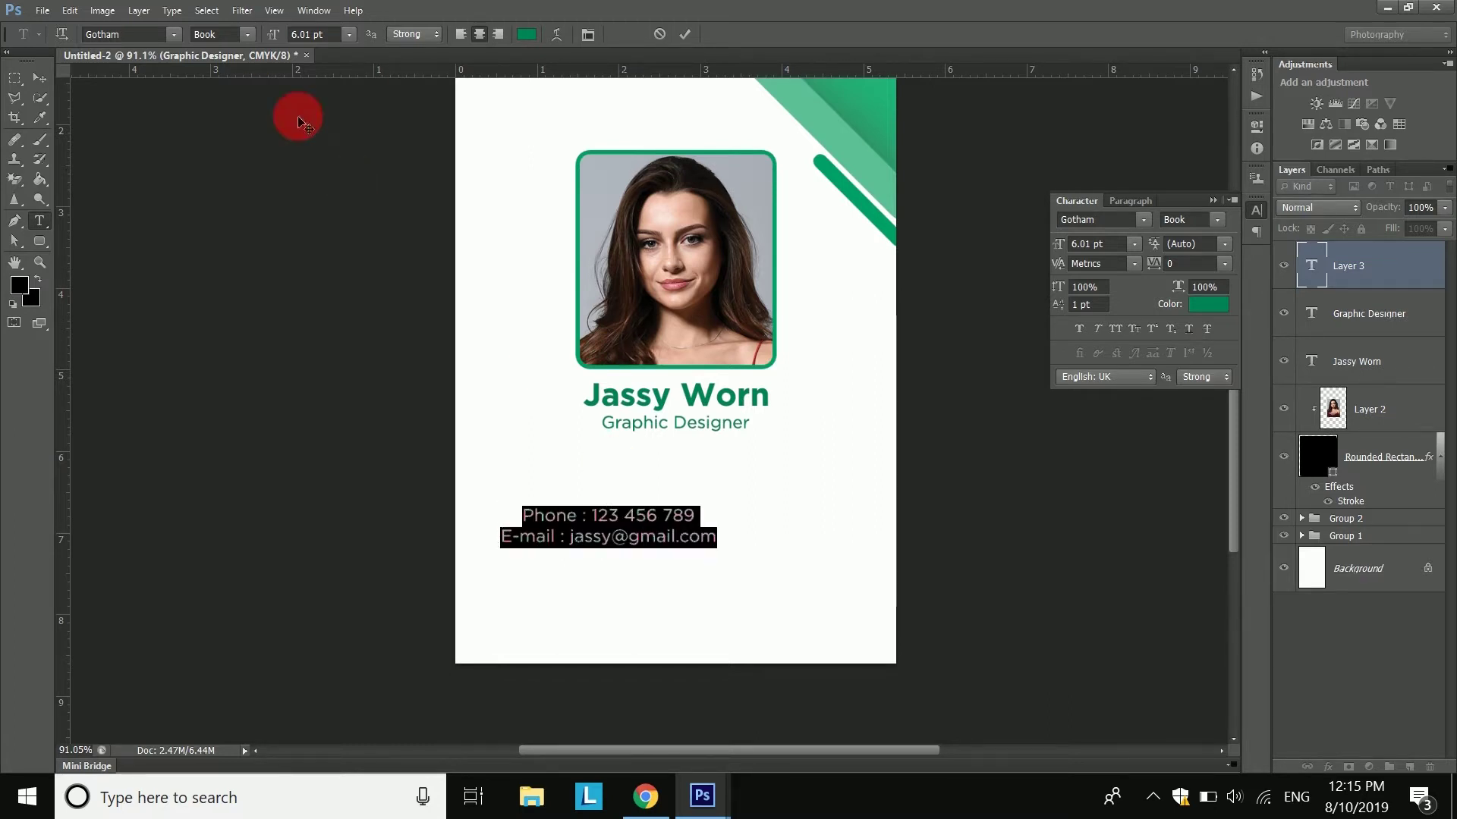
click(238, 33)
click(250, 124)
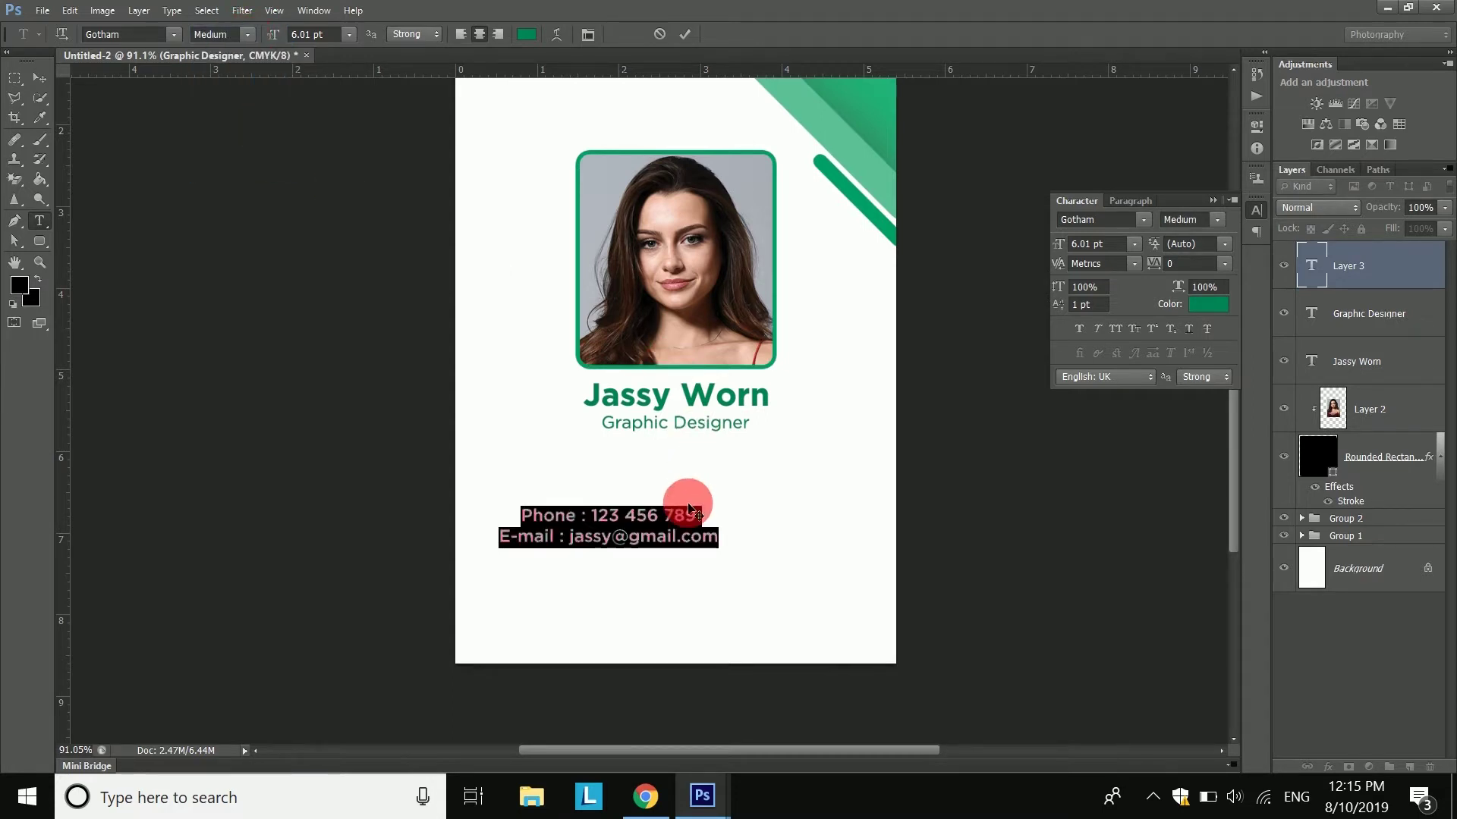
click(685, 33)
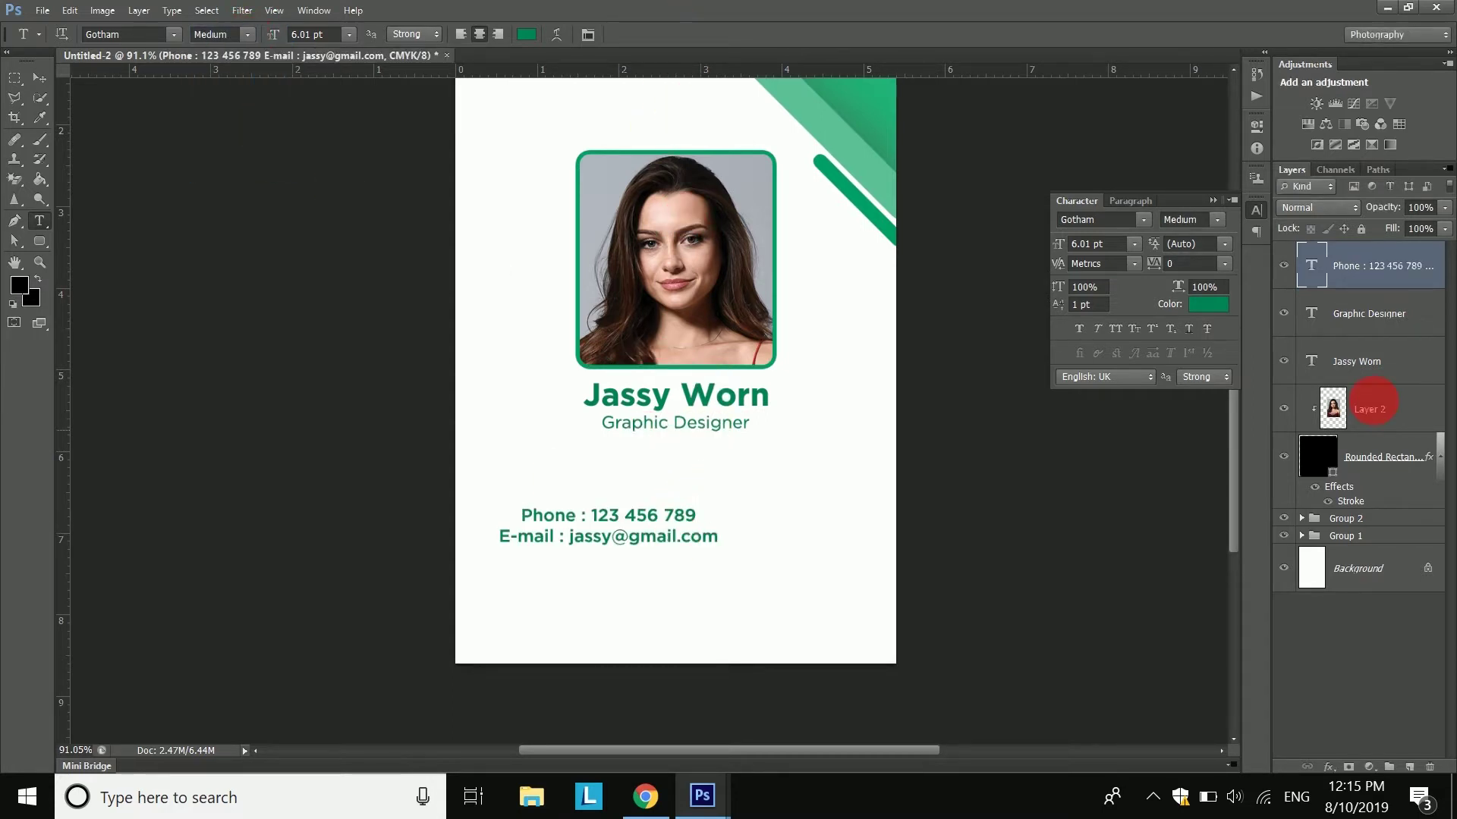
- Centre the two-line contact block directly beneath the job title
drag(635, 527, 699, 518)
scroll(703, 506, down, 1)
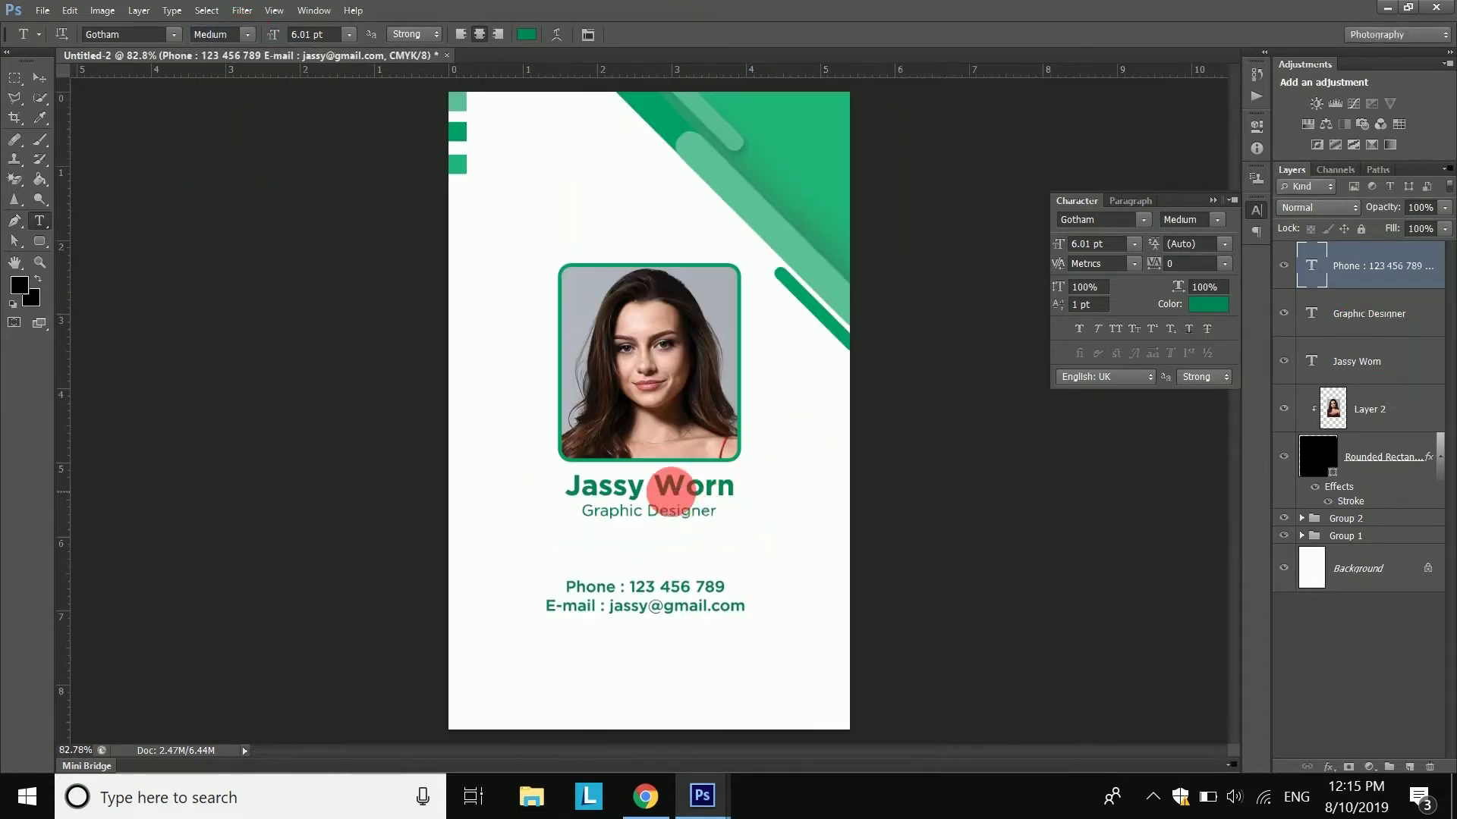
key(v)
drag(667, 595, 669, 568)
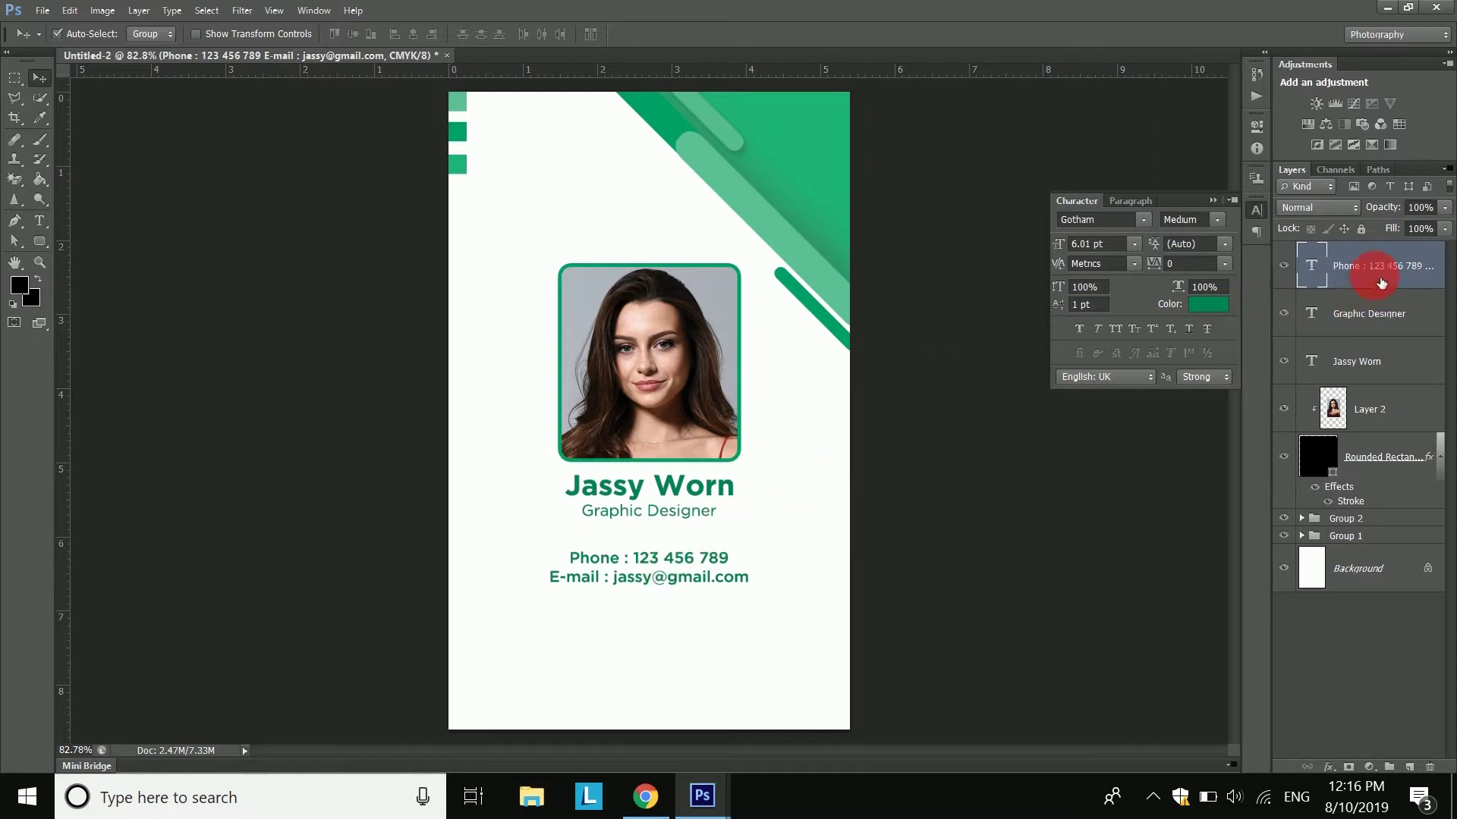
- Group the frame, portrait, name, title and contact layers into a group named 'photo'
click(206, 10)
click(222, 35)
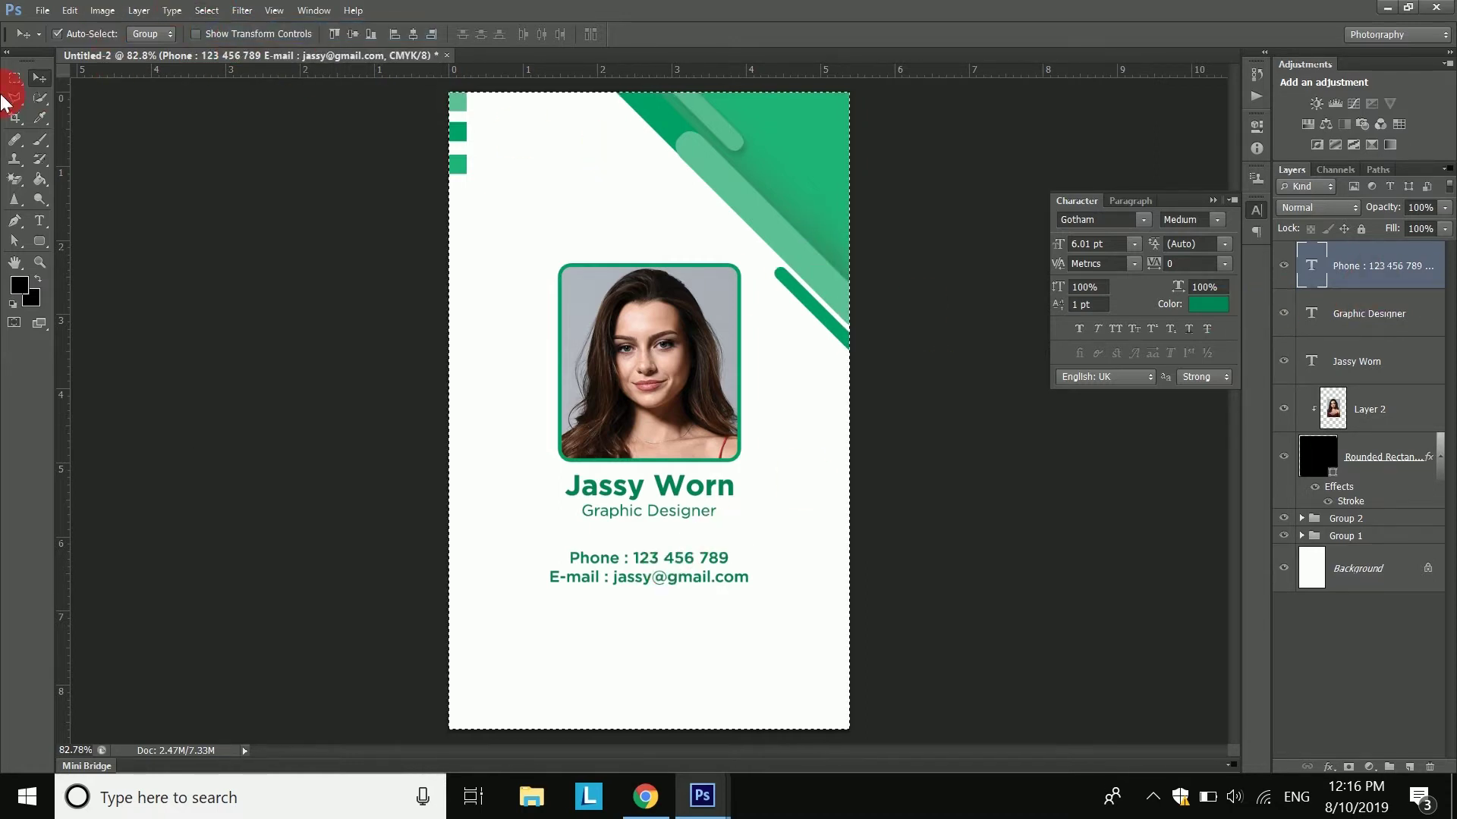
click(206, 10)
click(400, 53)
click(1370, 339)
click(1385, 452)
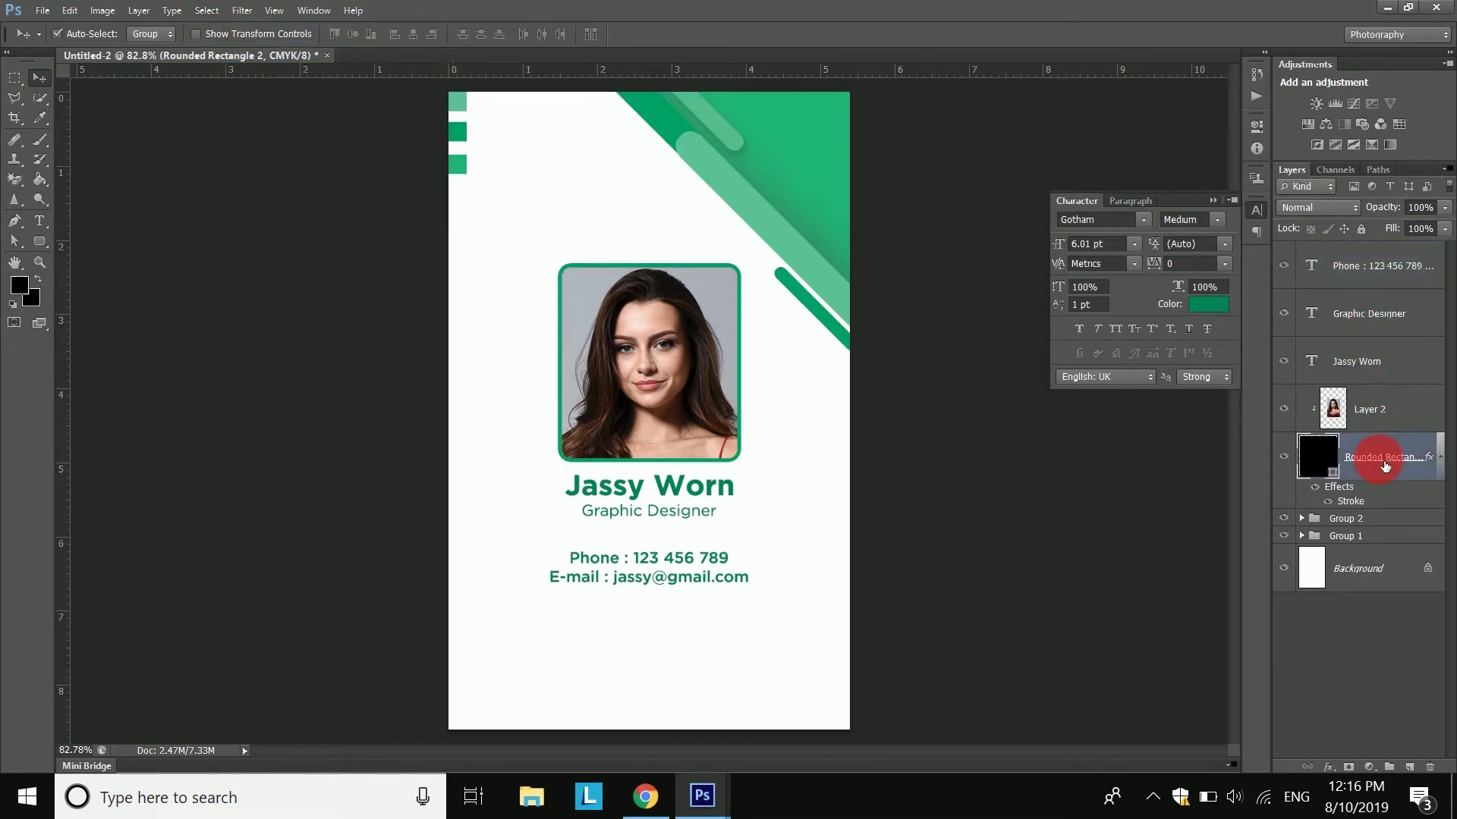
shift+click(1379, 269)
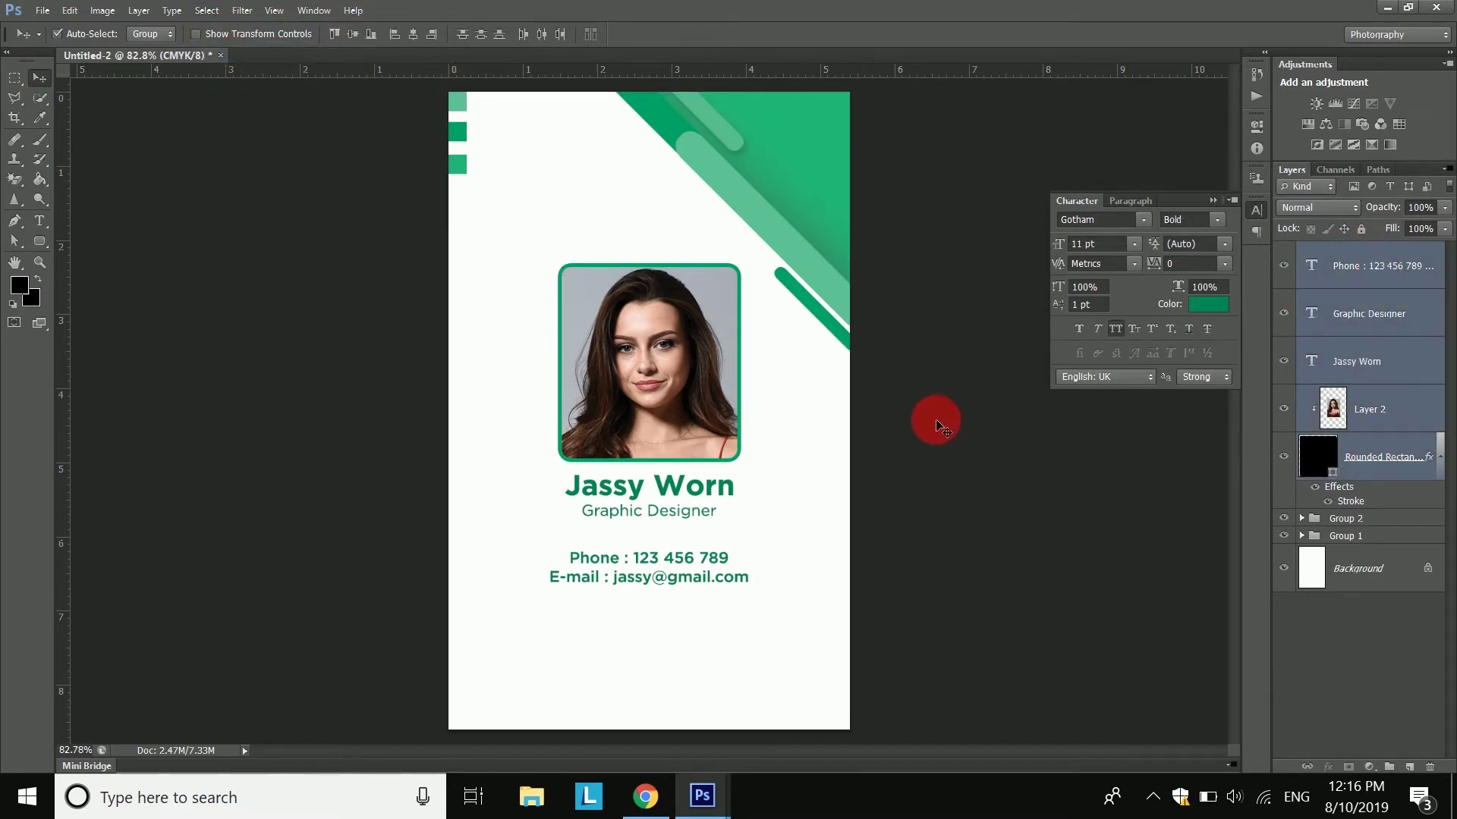
click(129, 14)
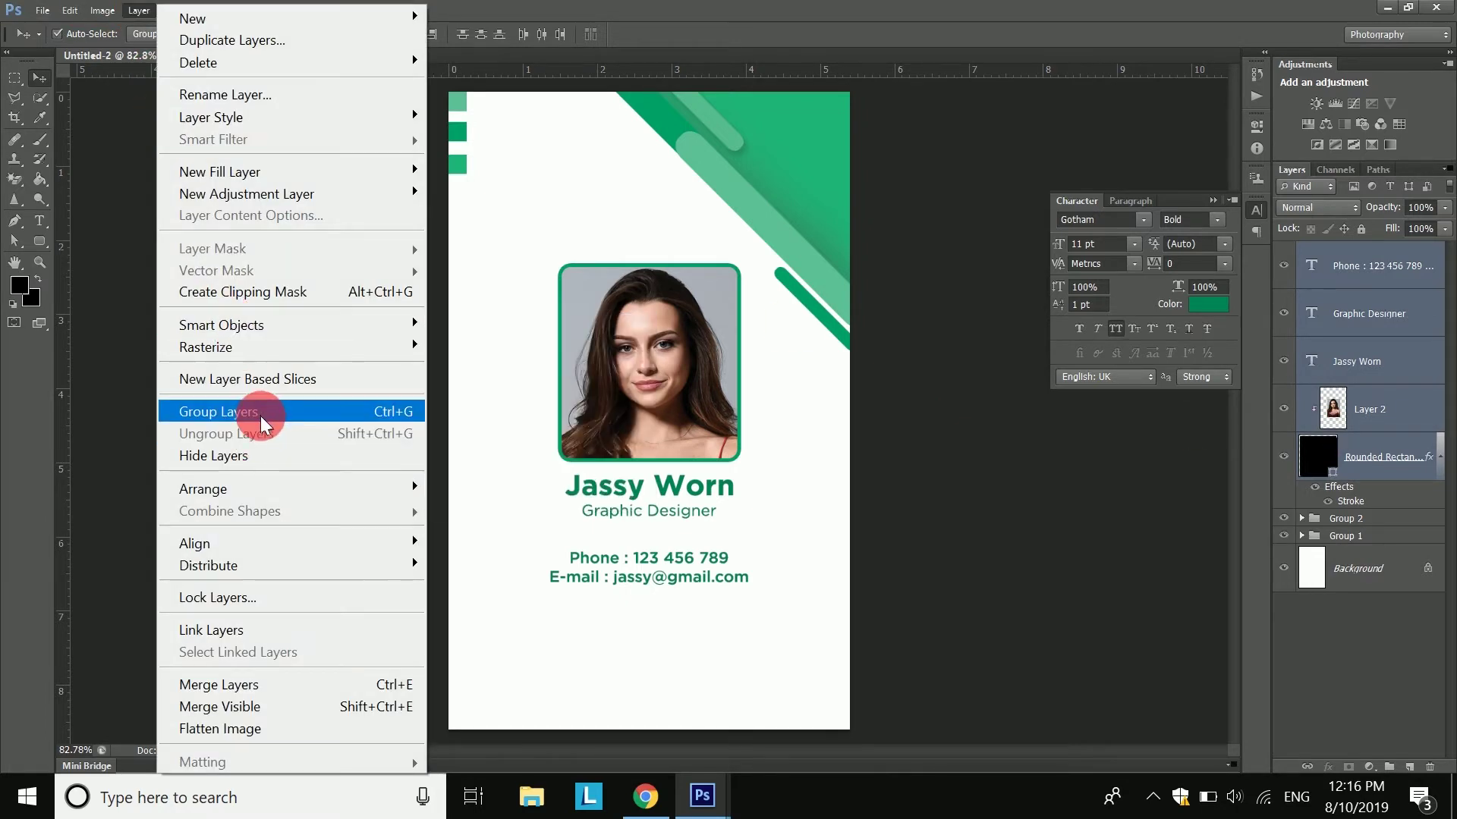
click(254, 413)
click(1284, 251)
click(1289, 253)
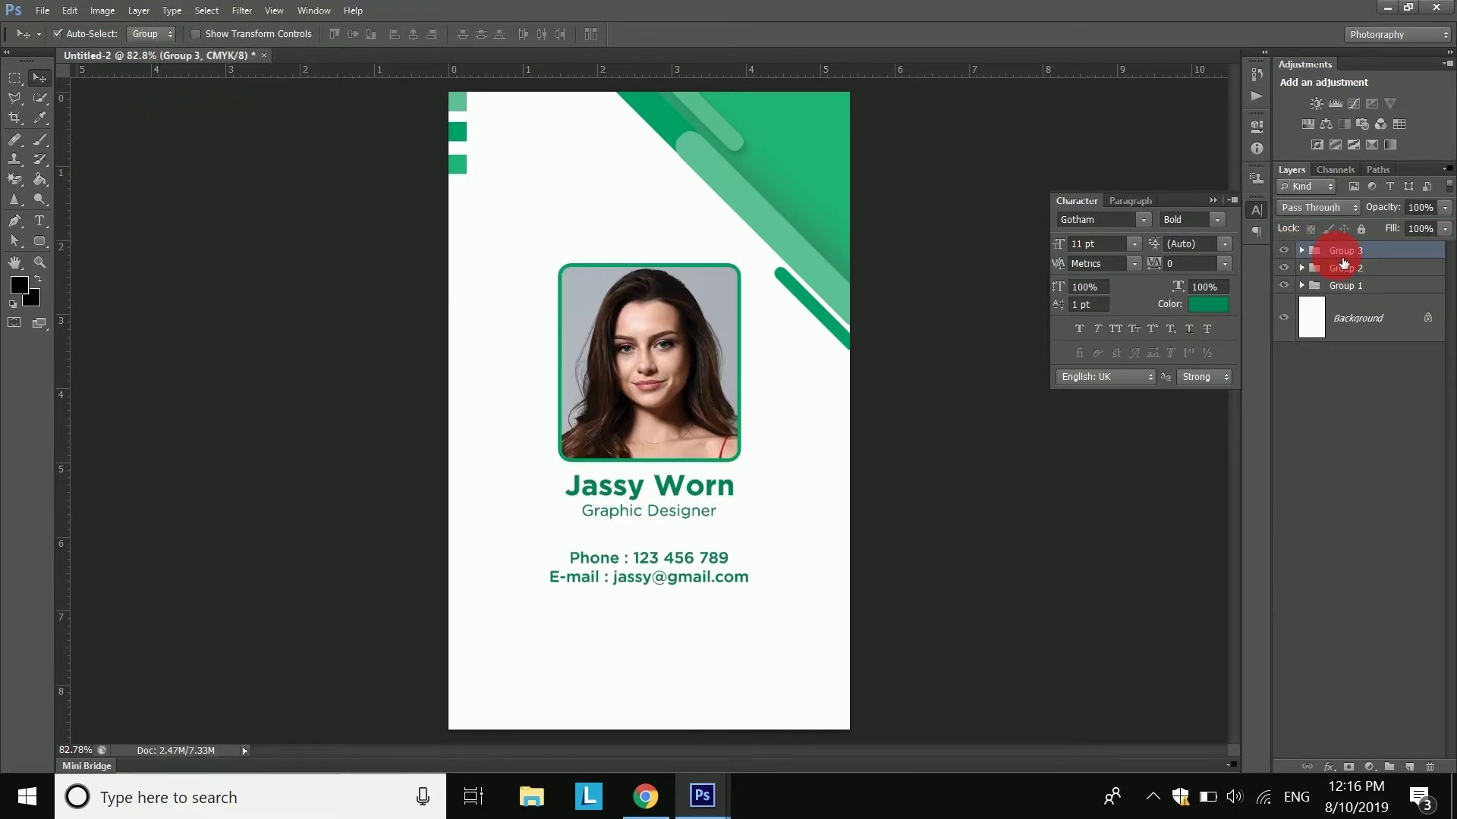
key(Return)
- Scale the photo group down to about 88% and move it higher on the card
click(69, 10)
click(152, 439)
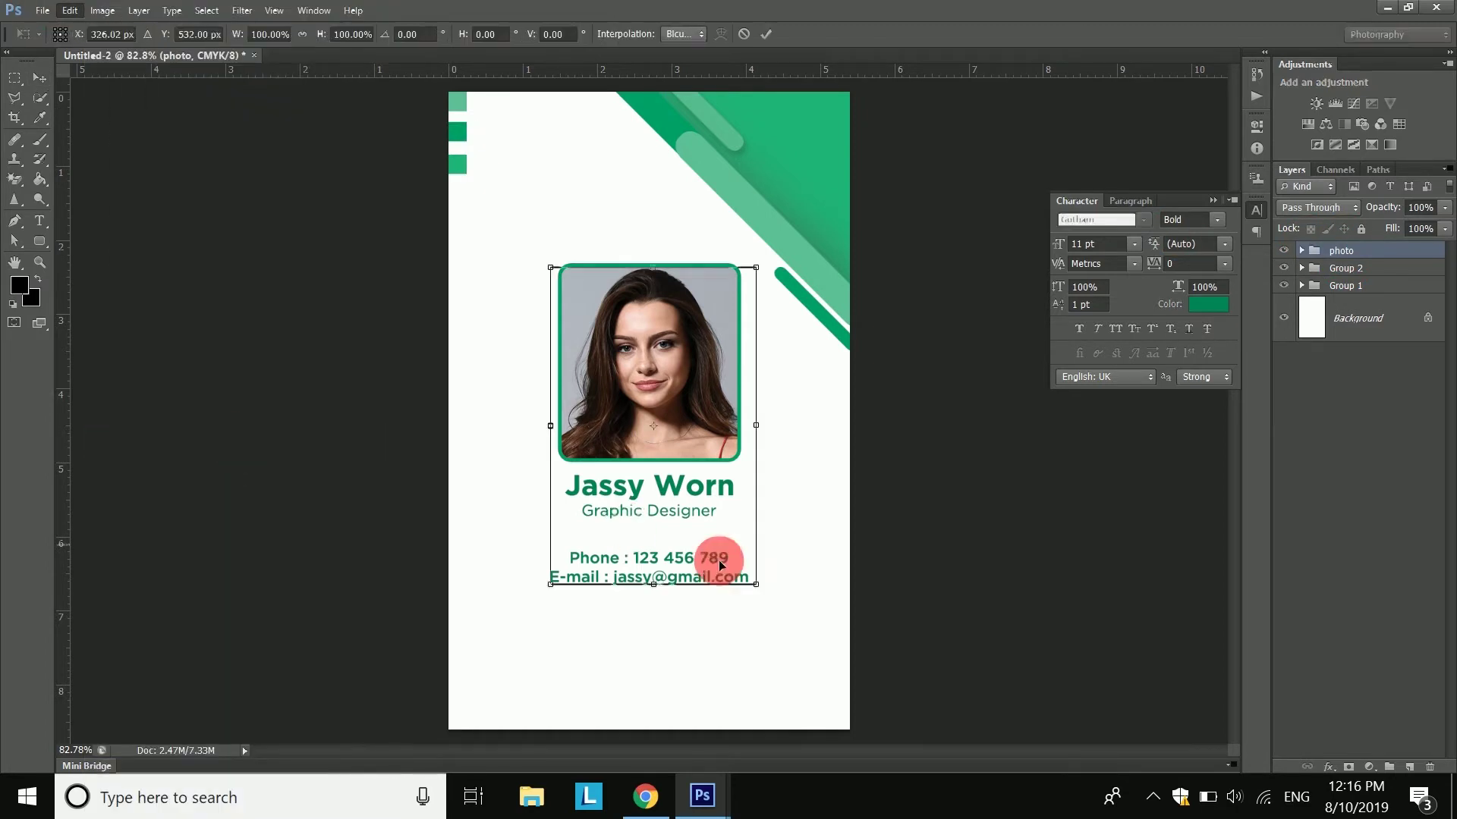
drag(757, 586, 732, 545)
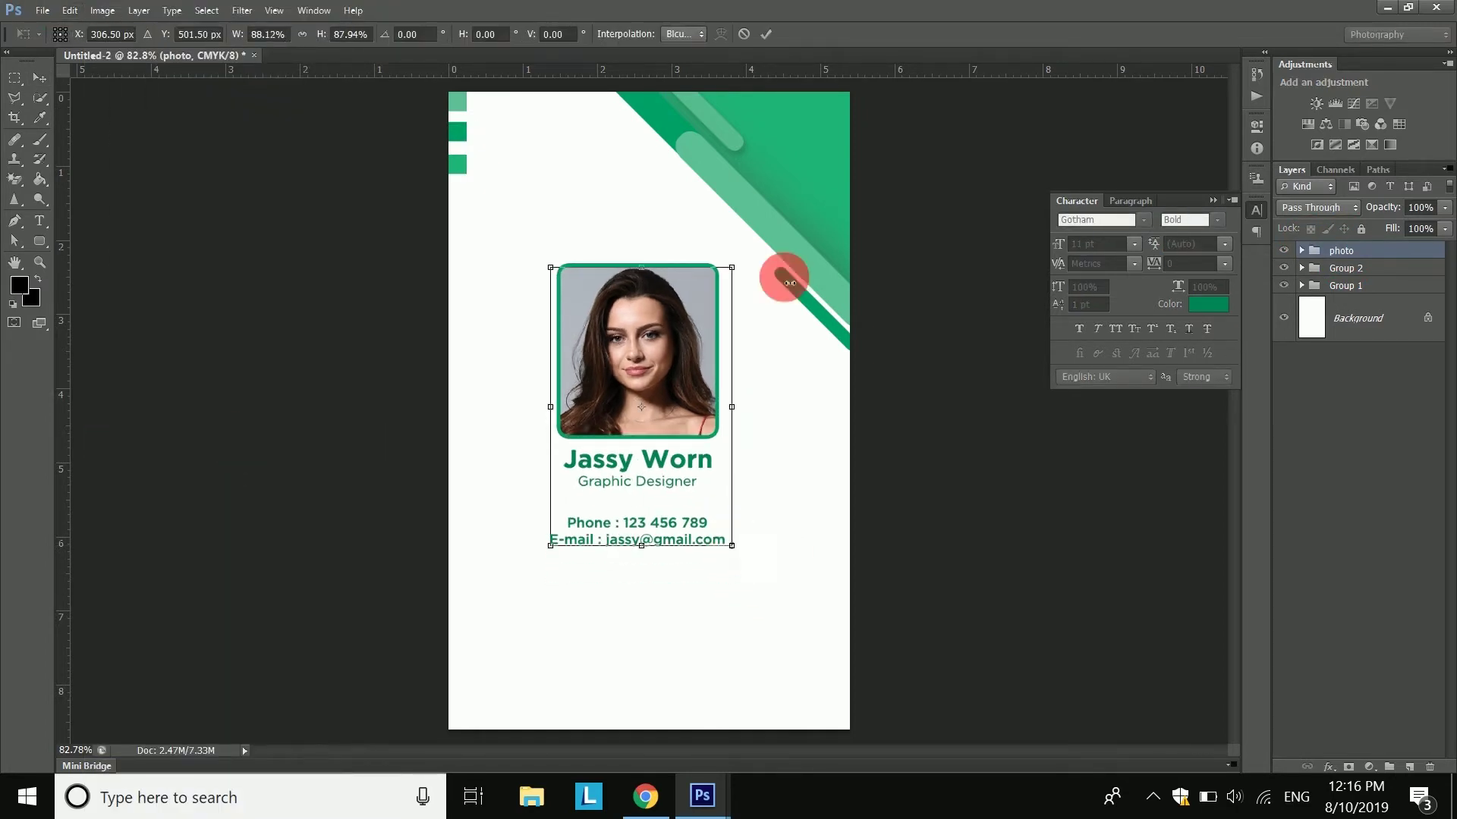
click(765, 34)
drag(622, 329, 630, 296)
scroll(641, 429, down, 4)
drag(642, 359, 648, 379)
key(Return)
- Centre the photo group horizontally on the card using a canvas-wide selection
click(206, 11)
click(217, 34)
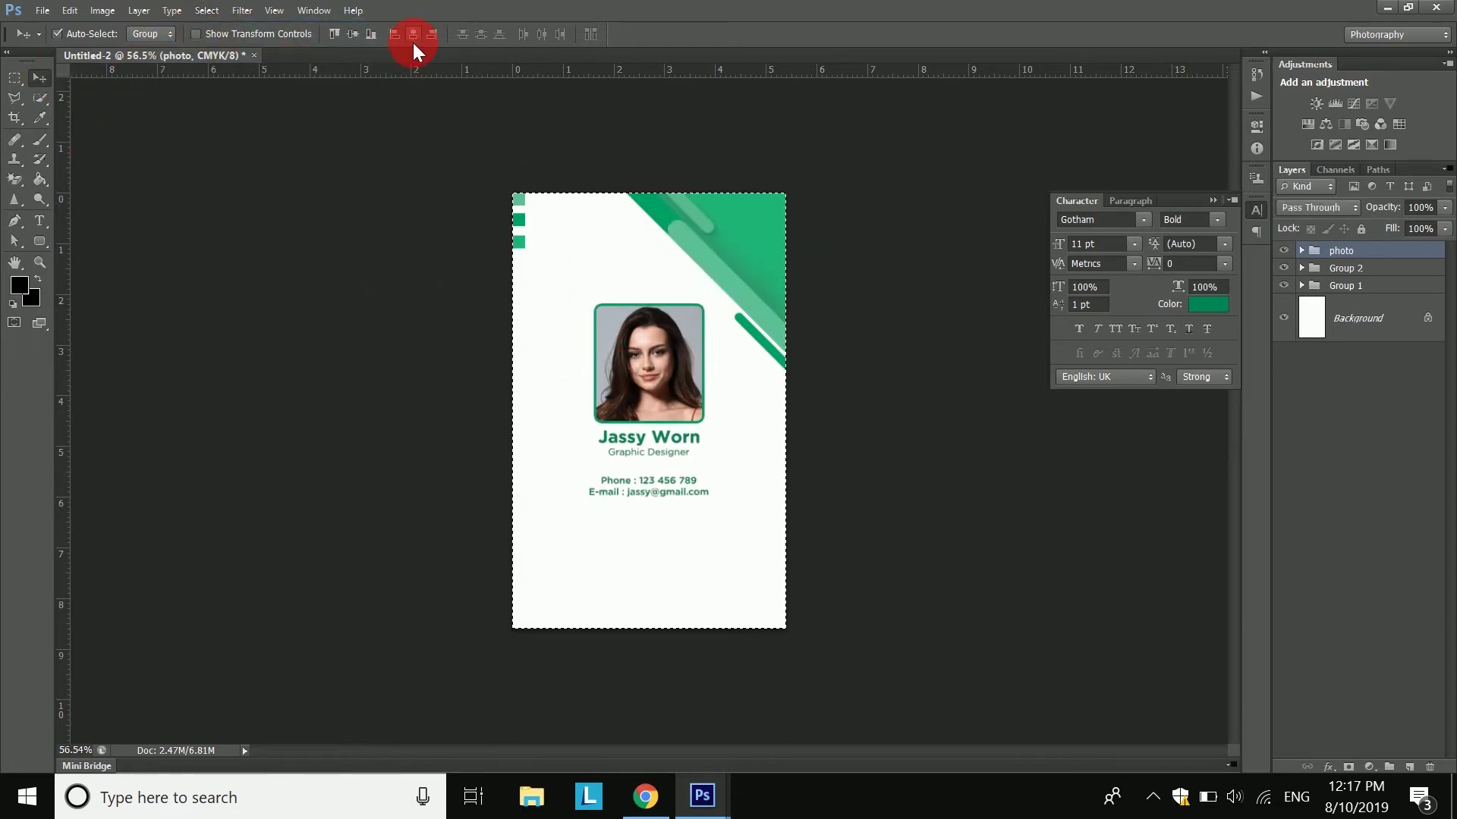
click(206, 11)
click(220, 51)
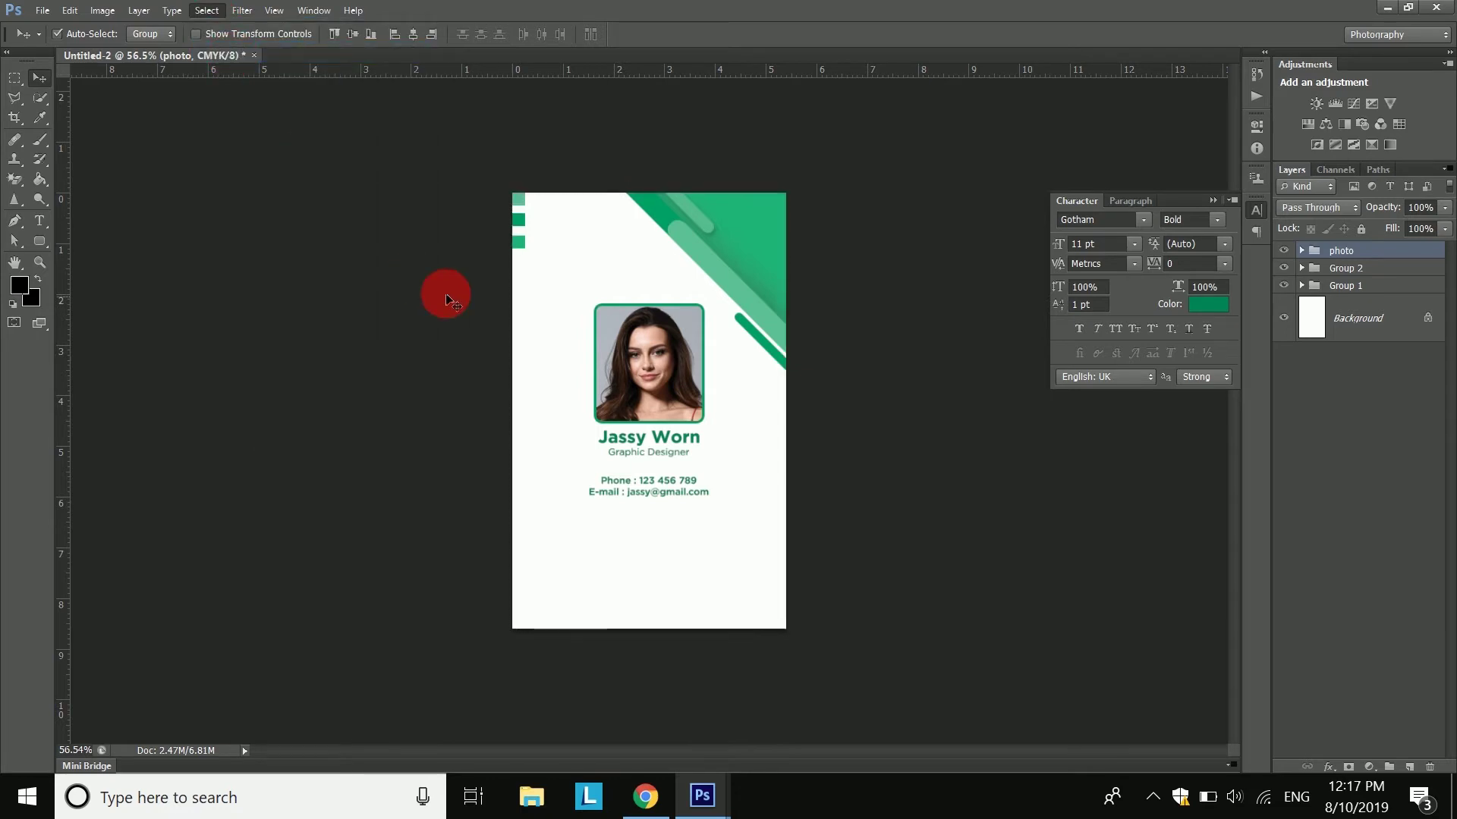
click(1384, 295)
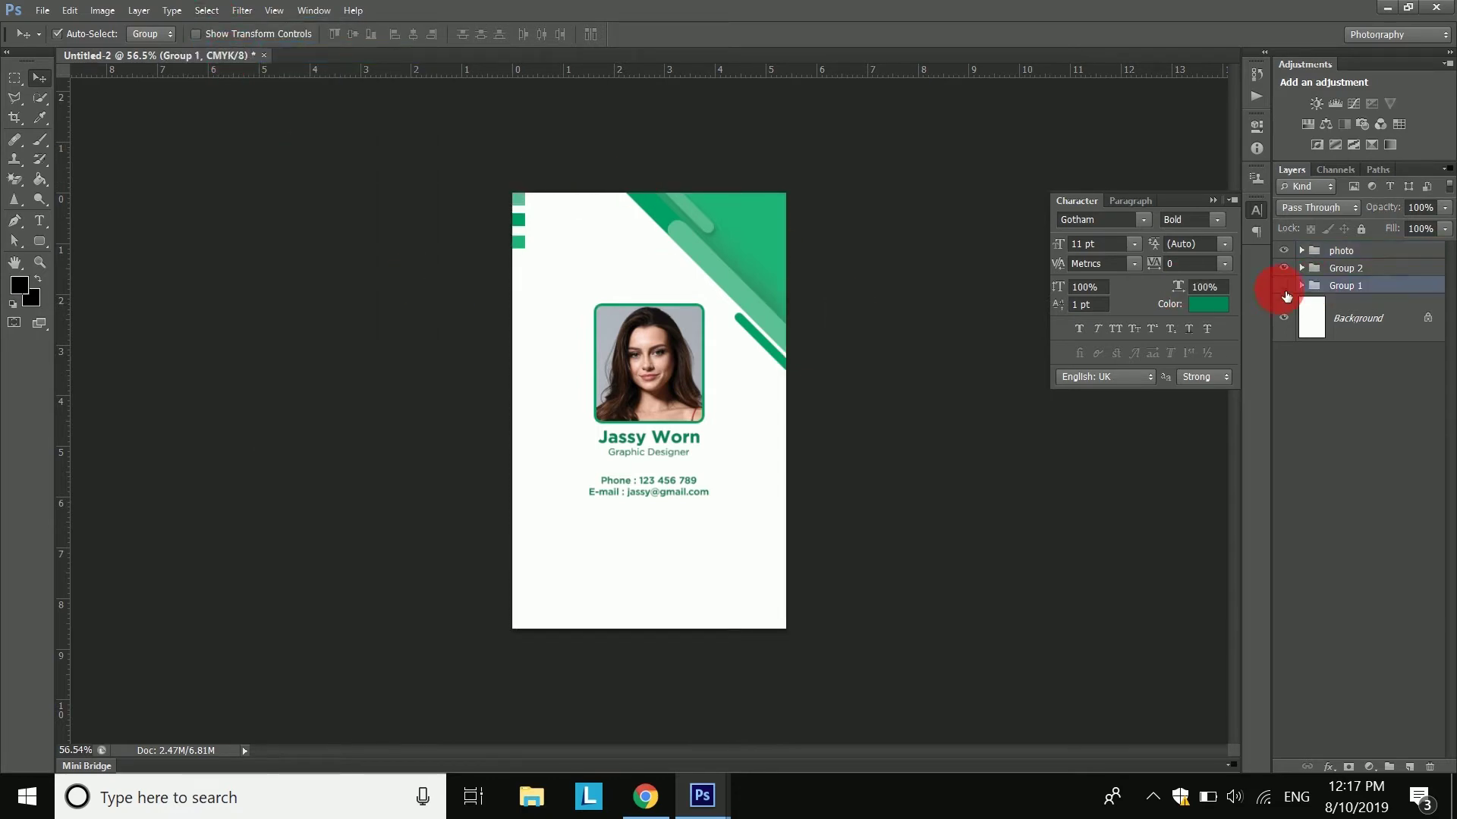
- Duplicate the green diagonal strip group as '2' and drag it toward the card centre
click(721, 262)
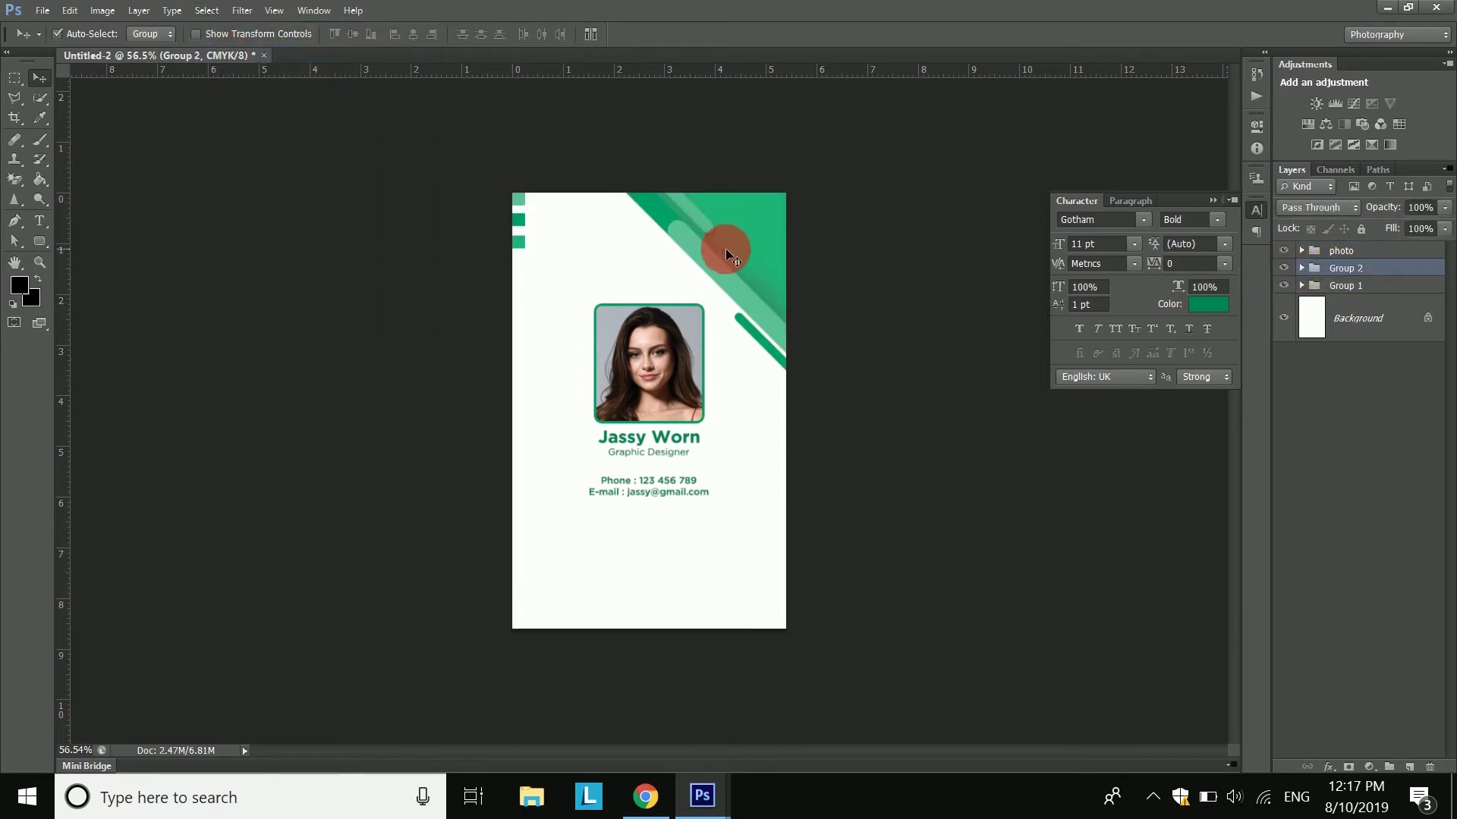
right_click(1381, 272)
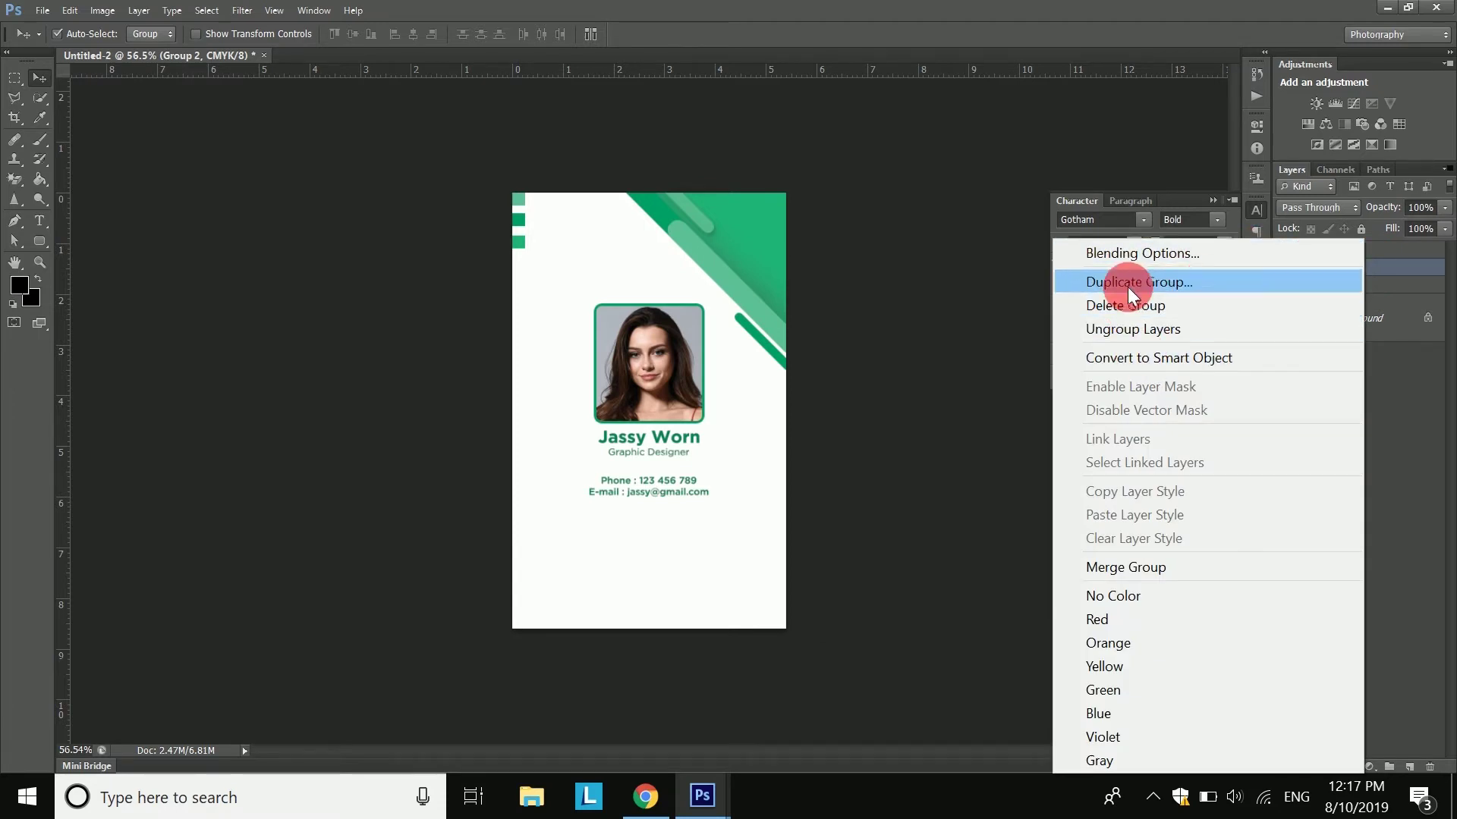
click(1130, 278)
text(2)
key(Return)
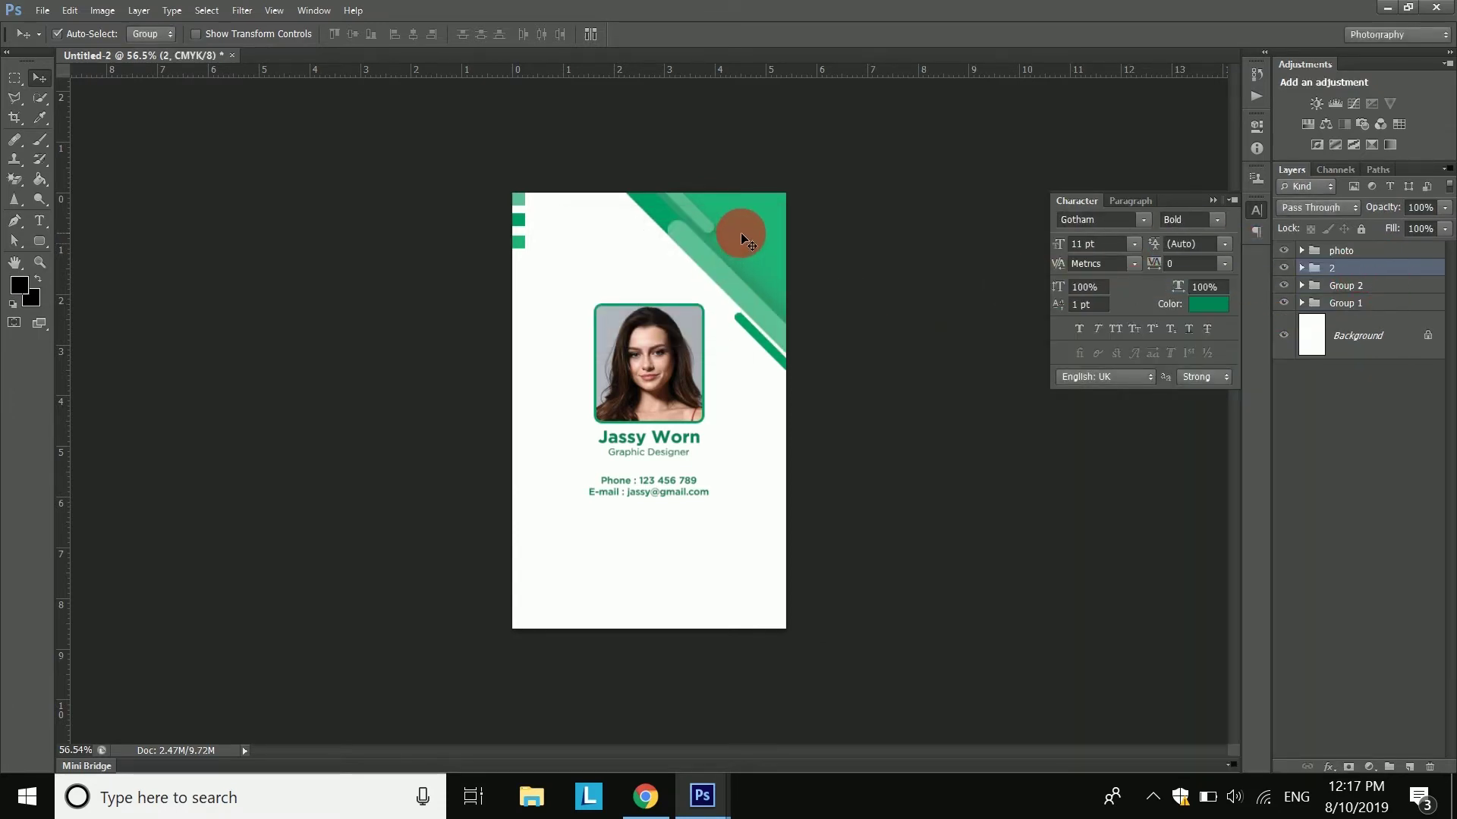
drag(740, 232, 625, 488)
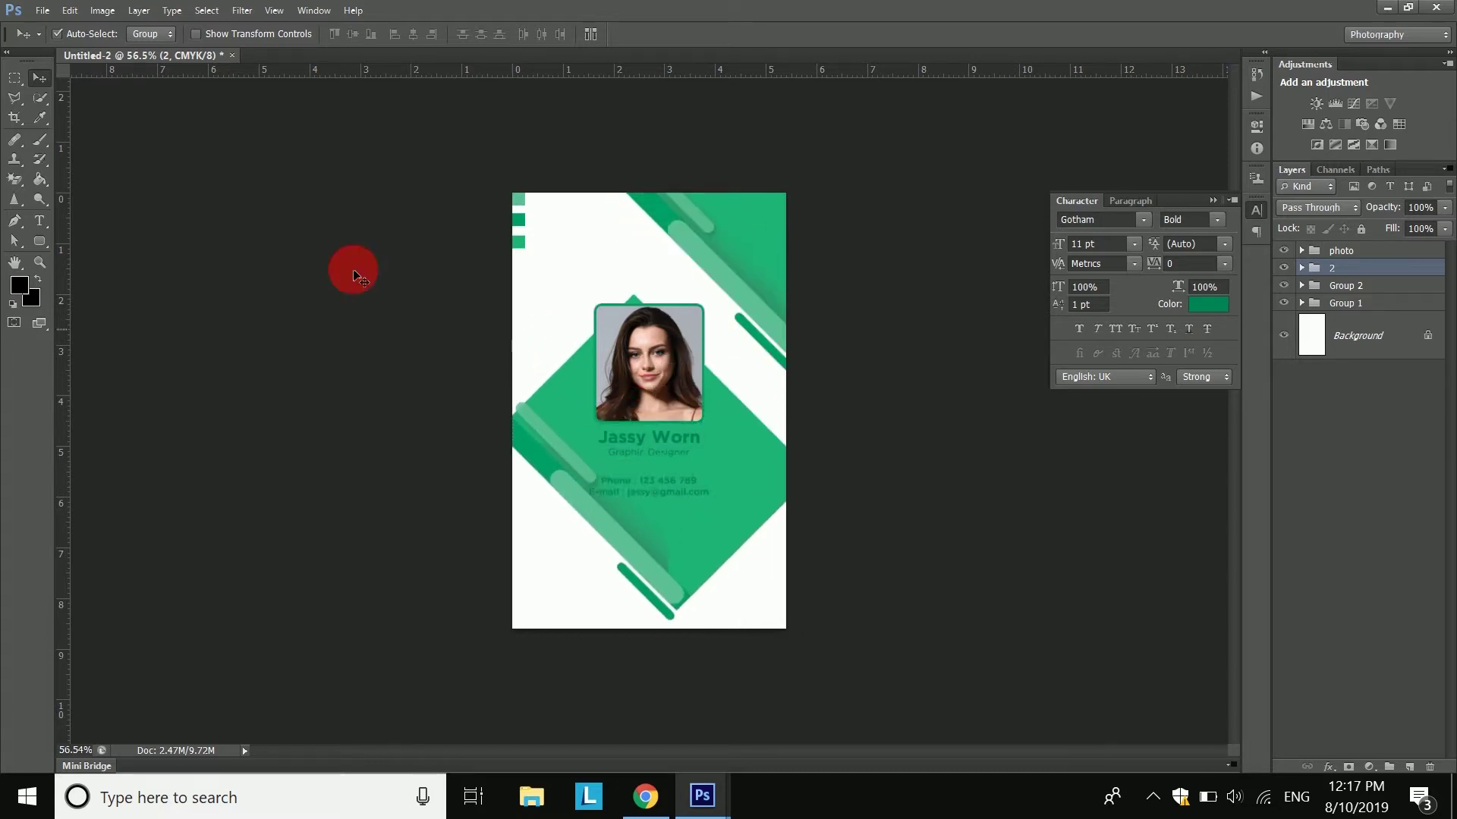
- Flip the duplicate strips horizontally and vertically and fit them into the bottom-left corner
click(70, 11)
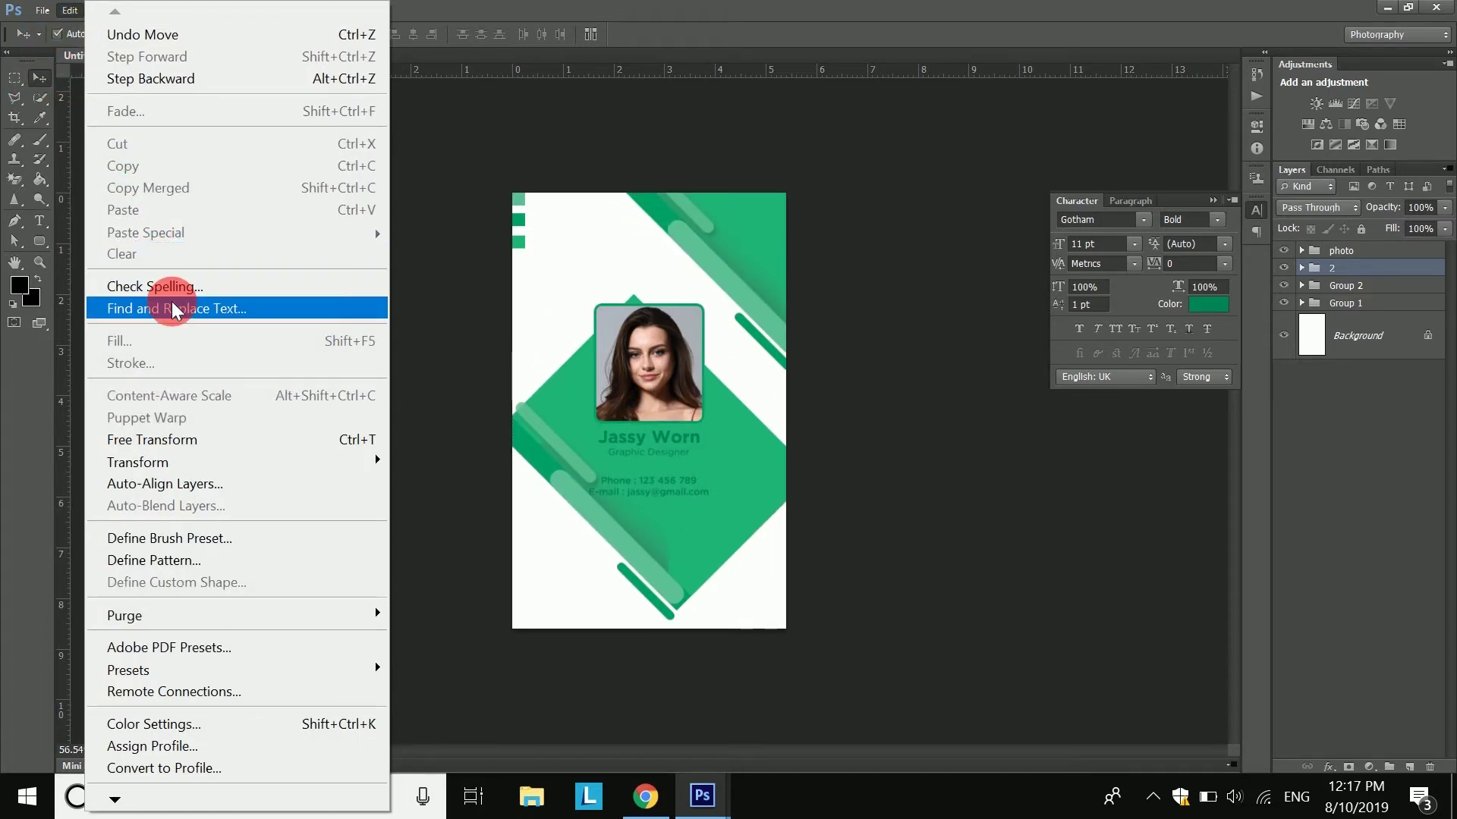
click(185, 440)
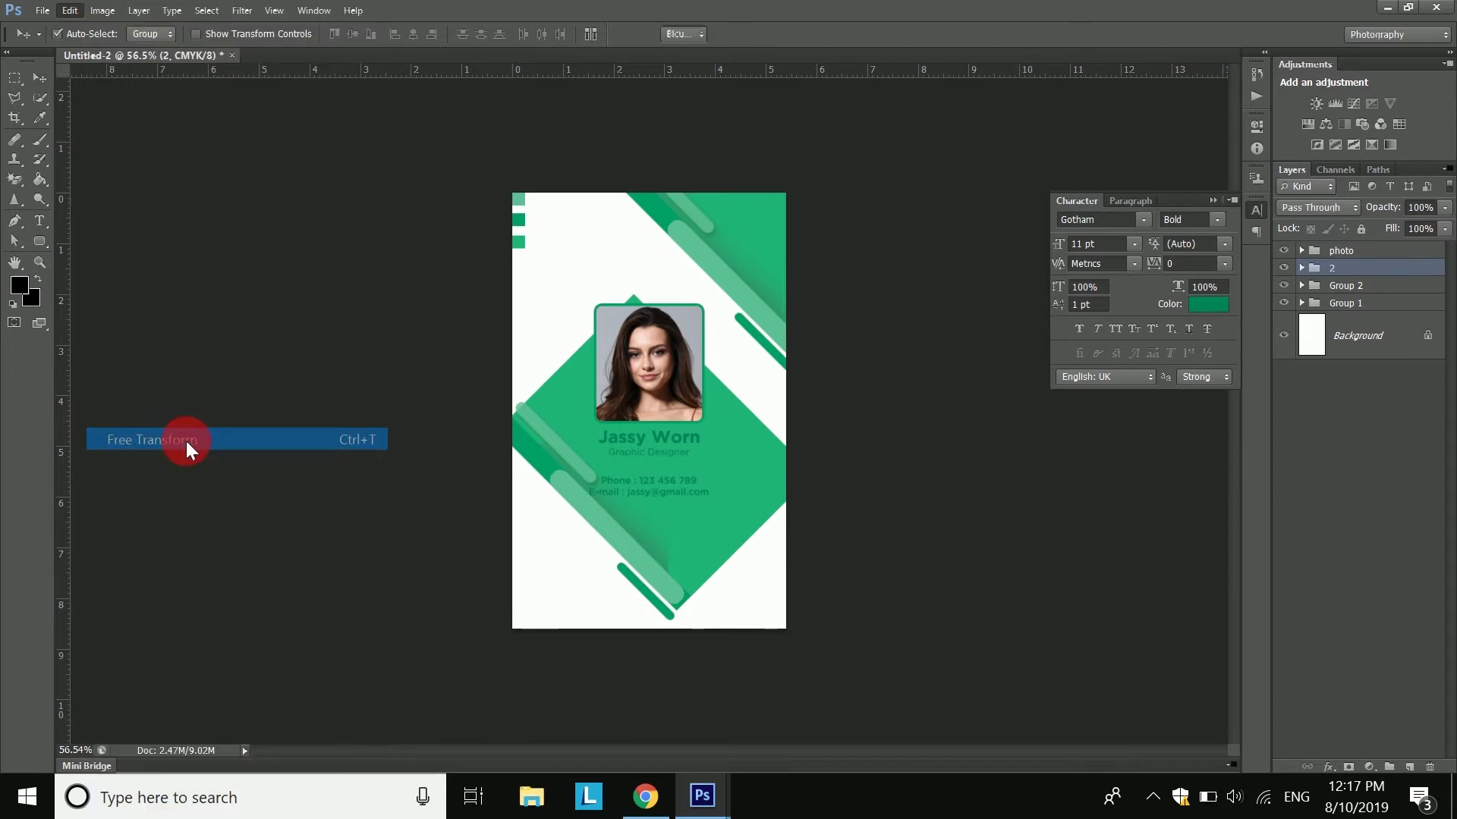
right_click(589, 431)
click(638, 394)
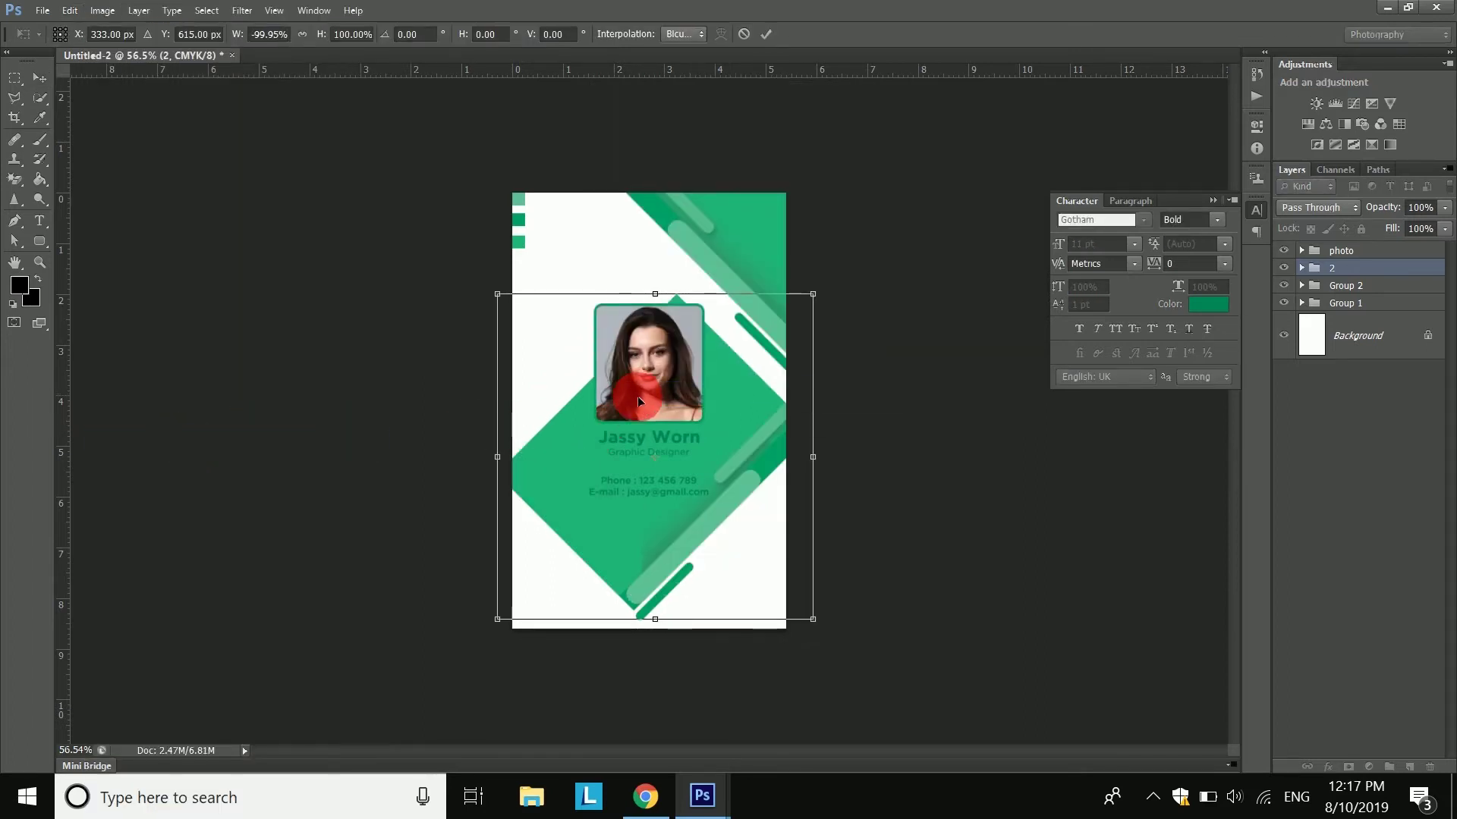
right_click(668, 450)
click(705, 441)
drag(712, 463, 604, 585)
scroll(613, 569, up, 3)
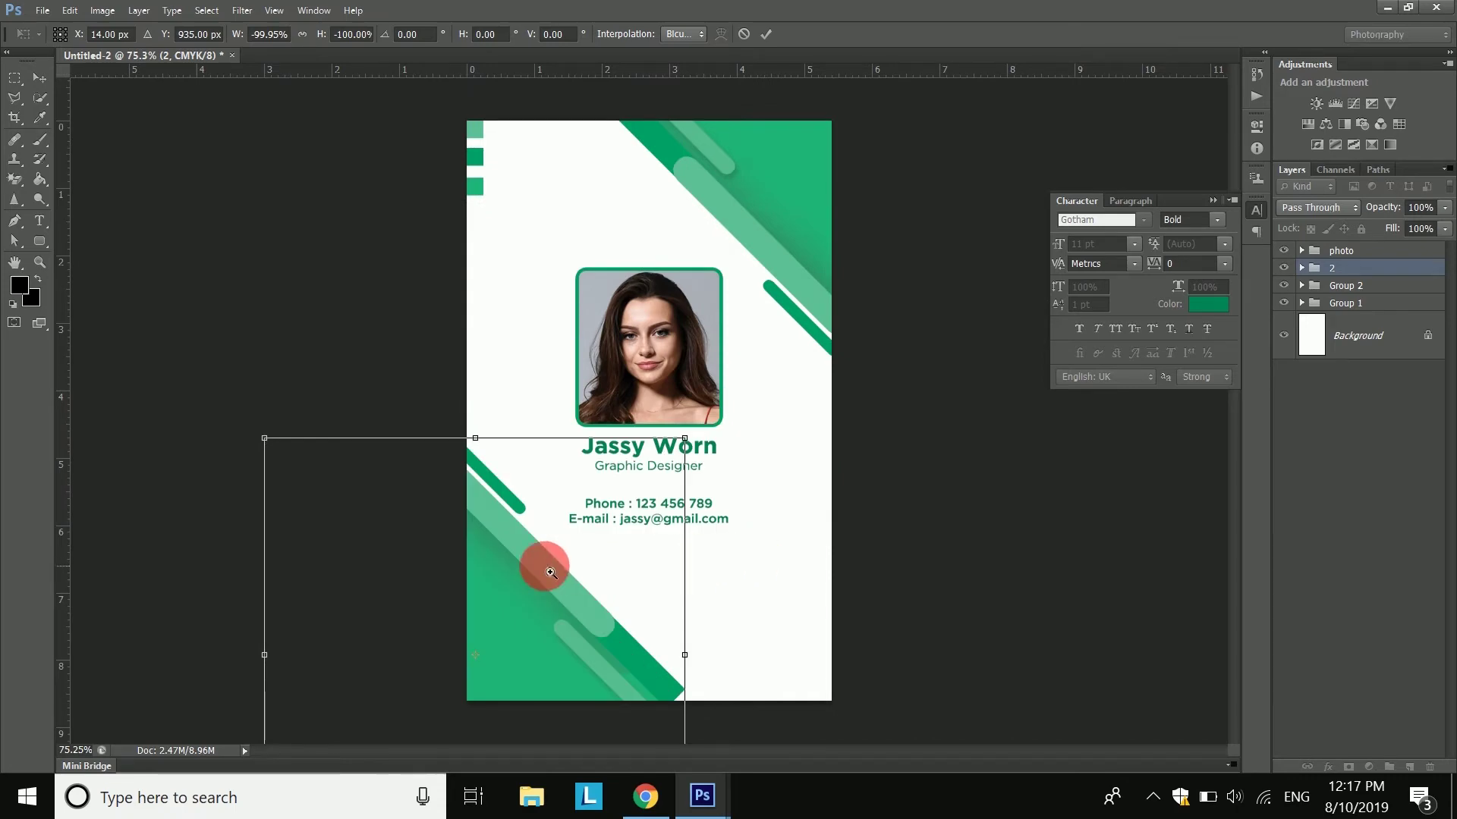
scroll(610, 580, up, 4)
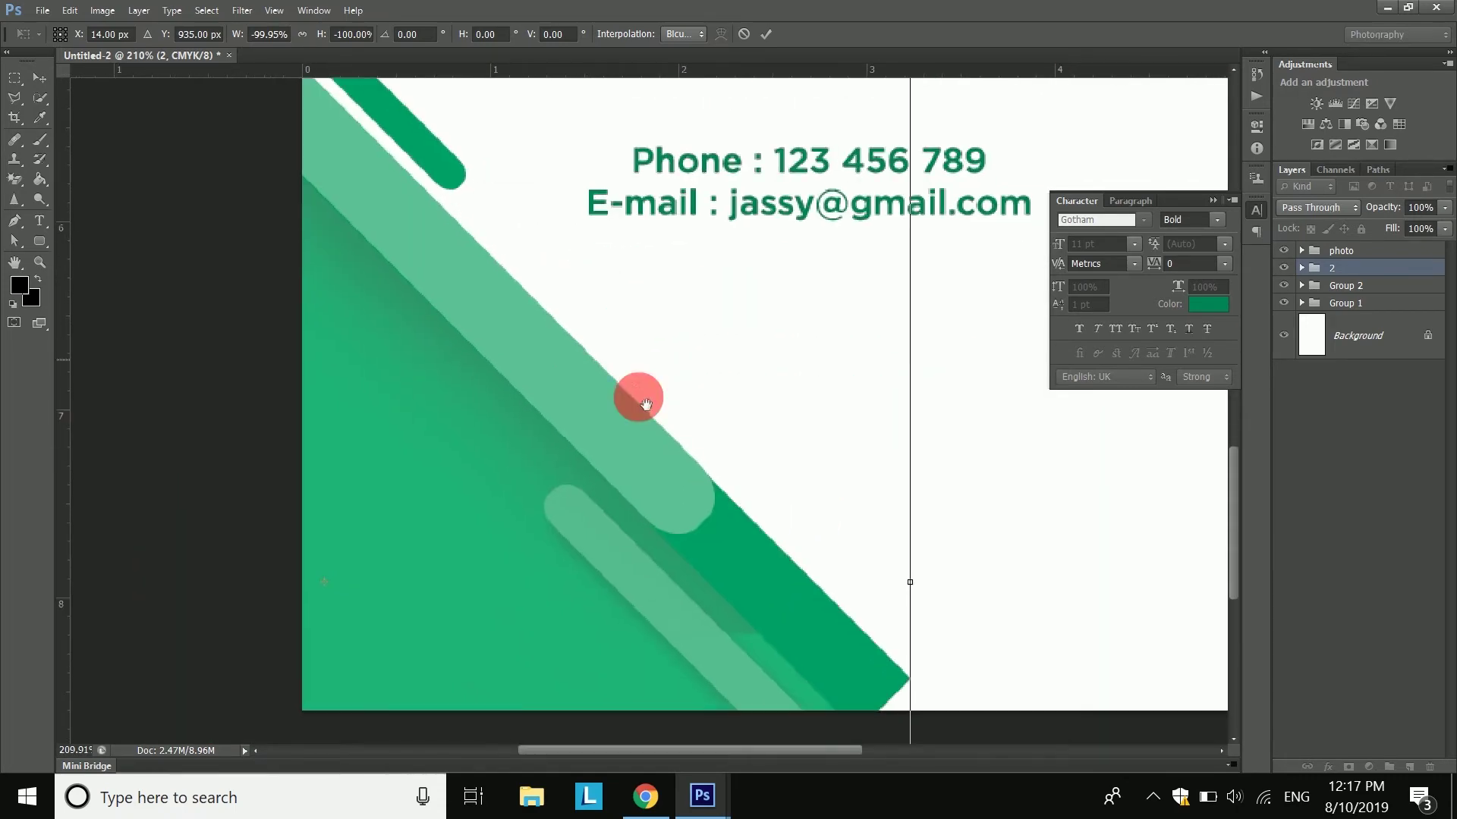
scroll(687, 477, down, 2)
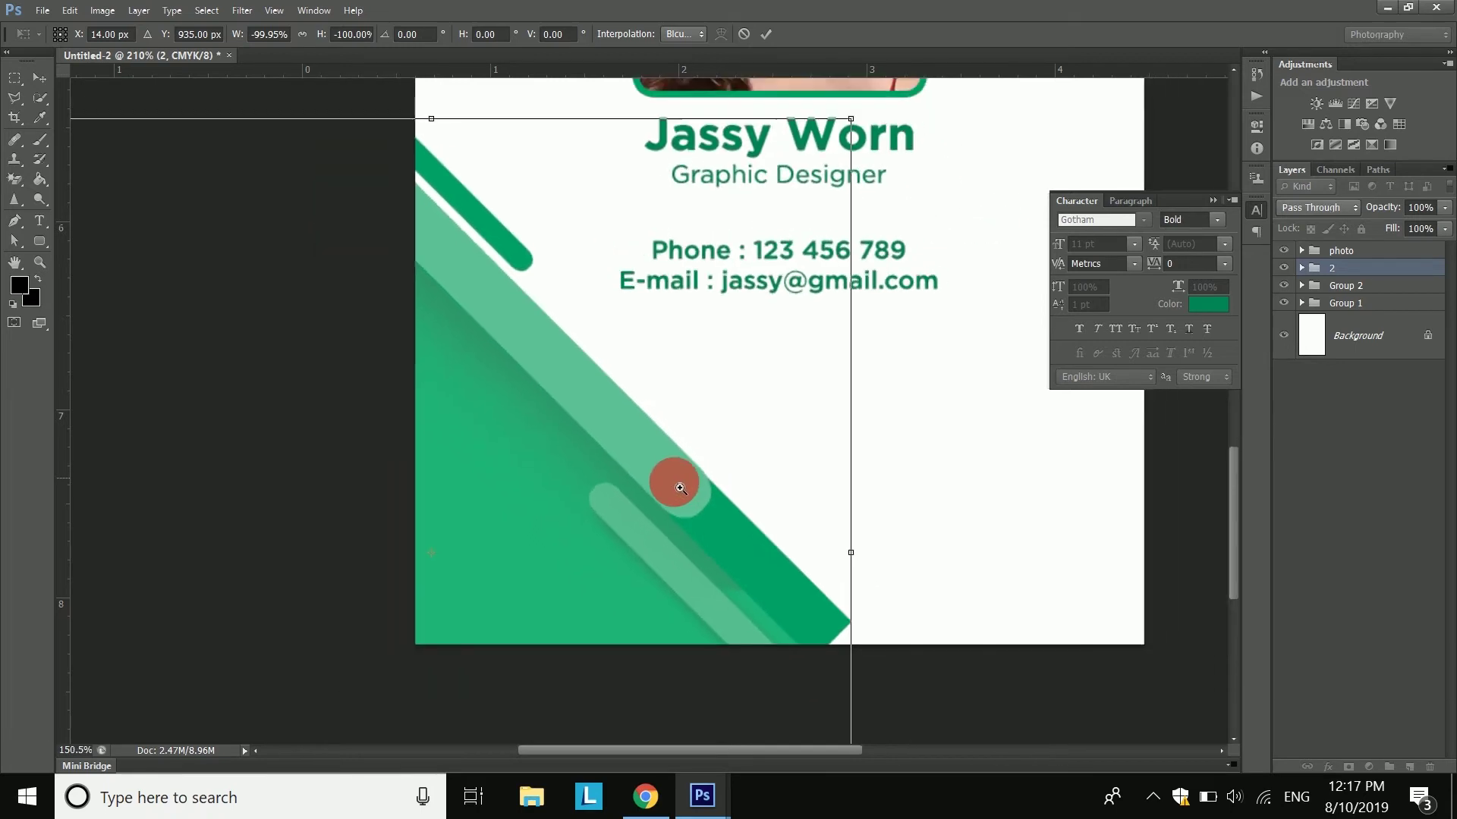
drag(704, 590, 714, 626)
click(763, 34)
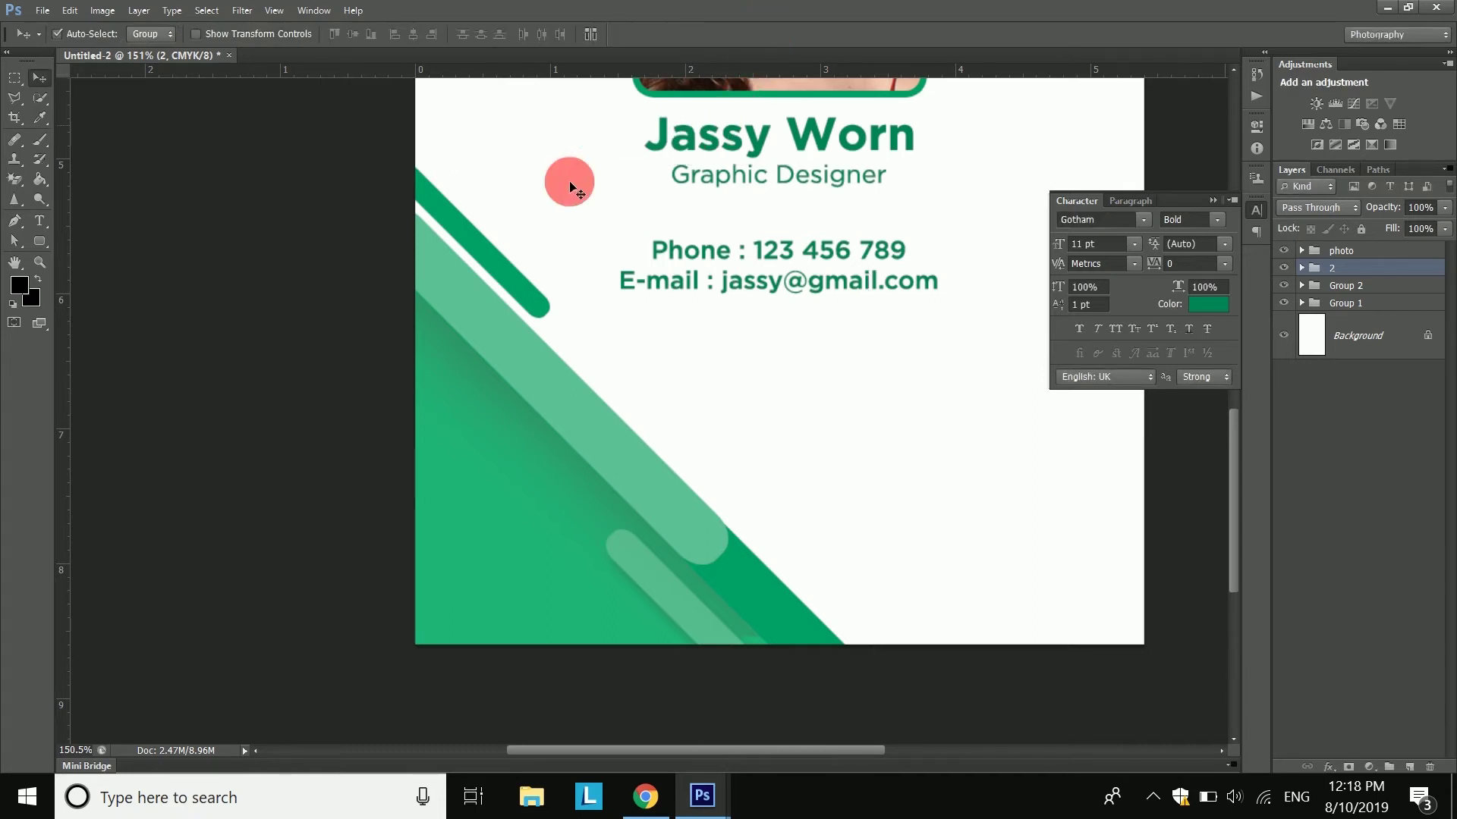
- Ungroup the mirrored stripe group into separate layers
right_click(1341, 273)
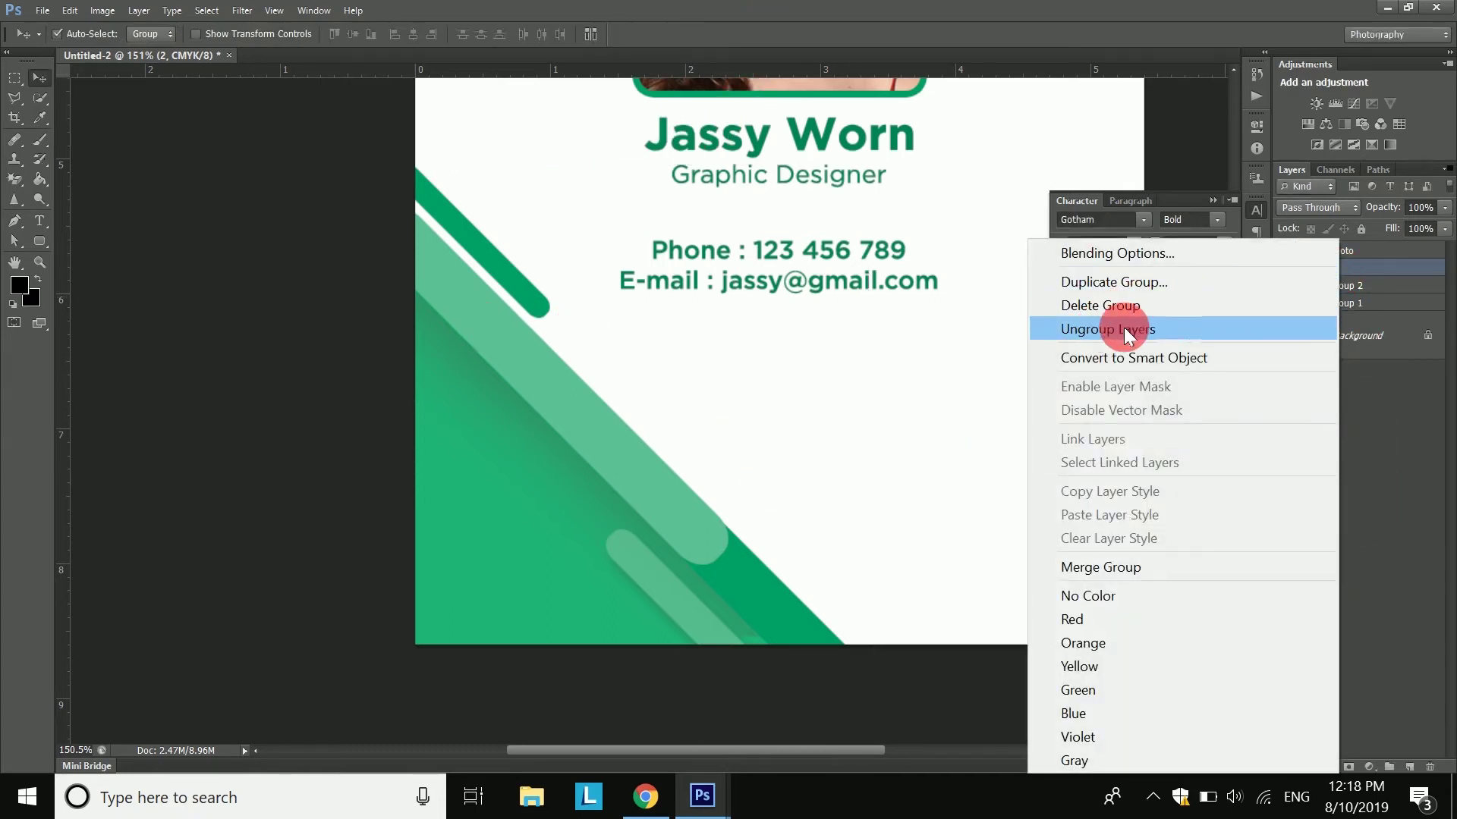
click(1103, 331)
click(1331, 723)
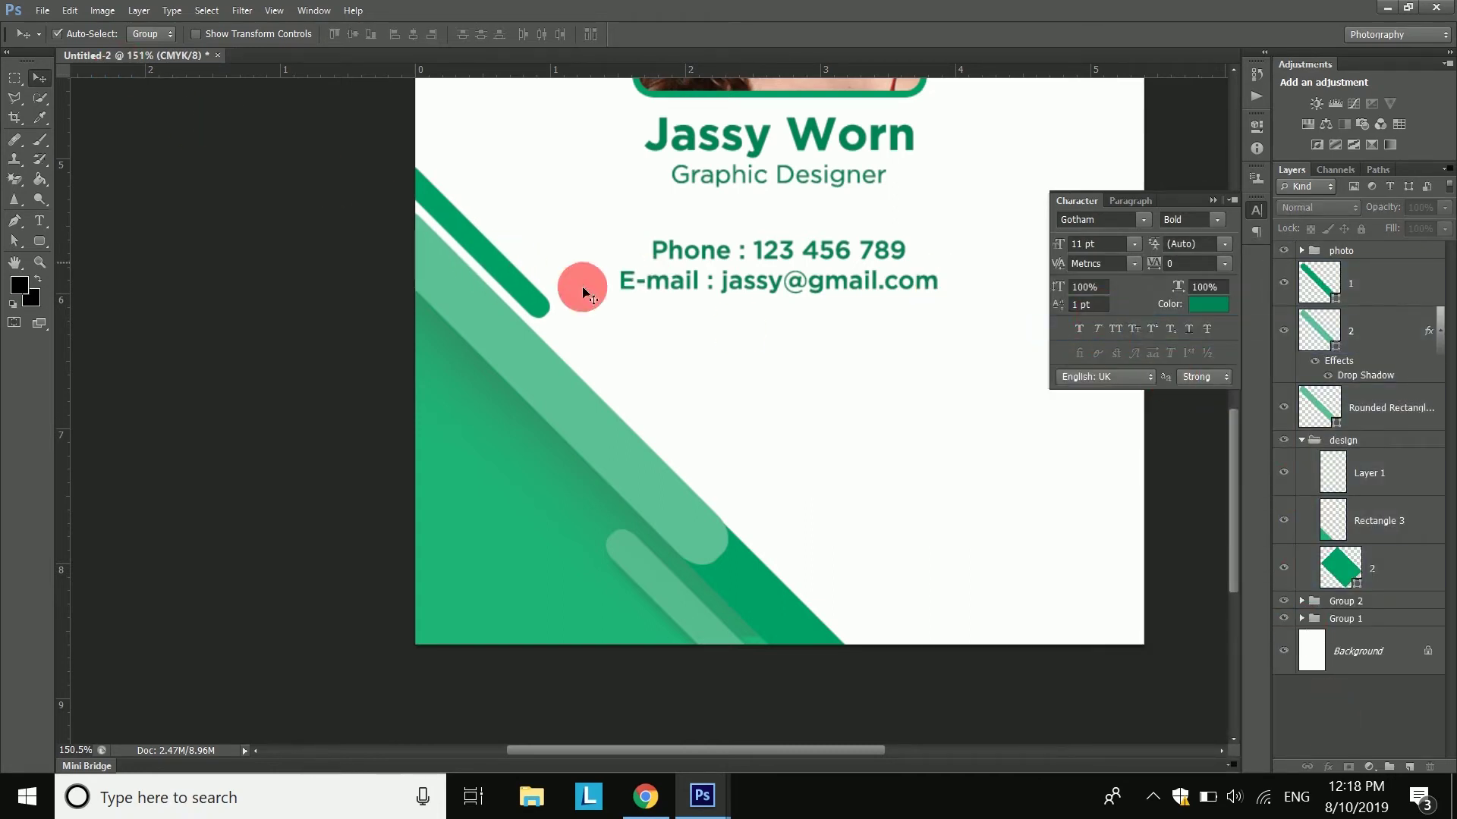
- Group the bottom-left stripe layers and draw a tall rounded bar in the sampled light green
key(ctrl+g)
key(u)
drag(701, 455, 725, 726)
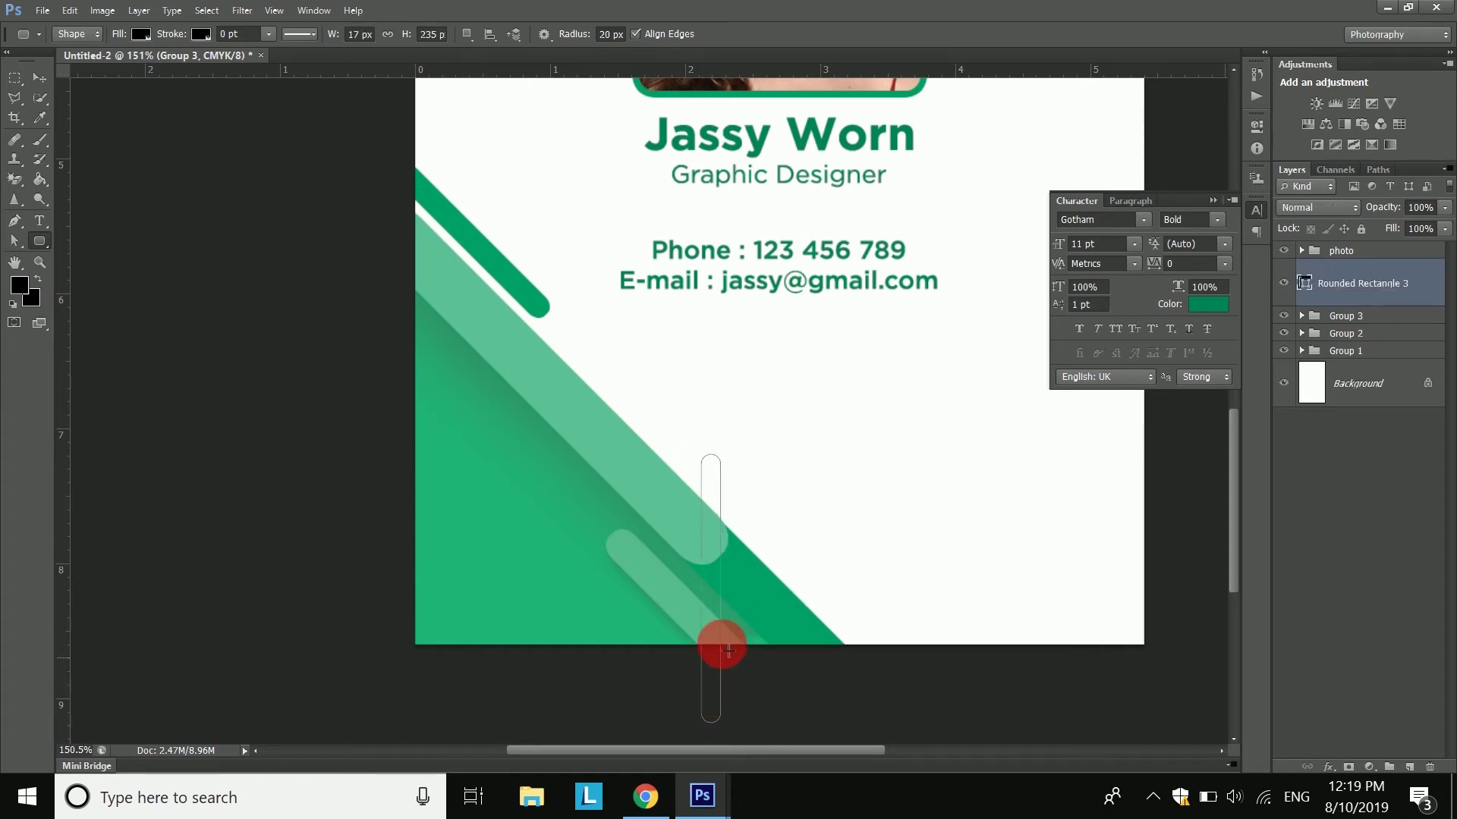
drag(713, 531, 766, 411)
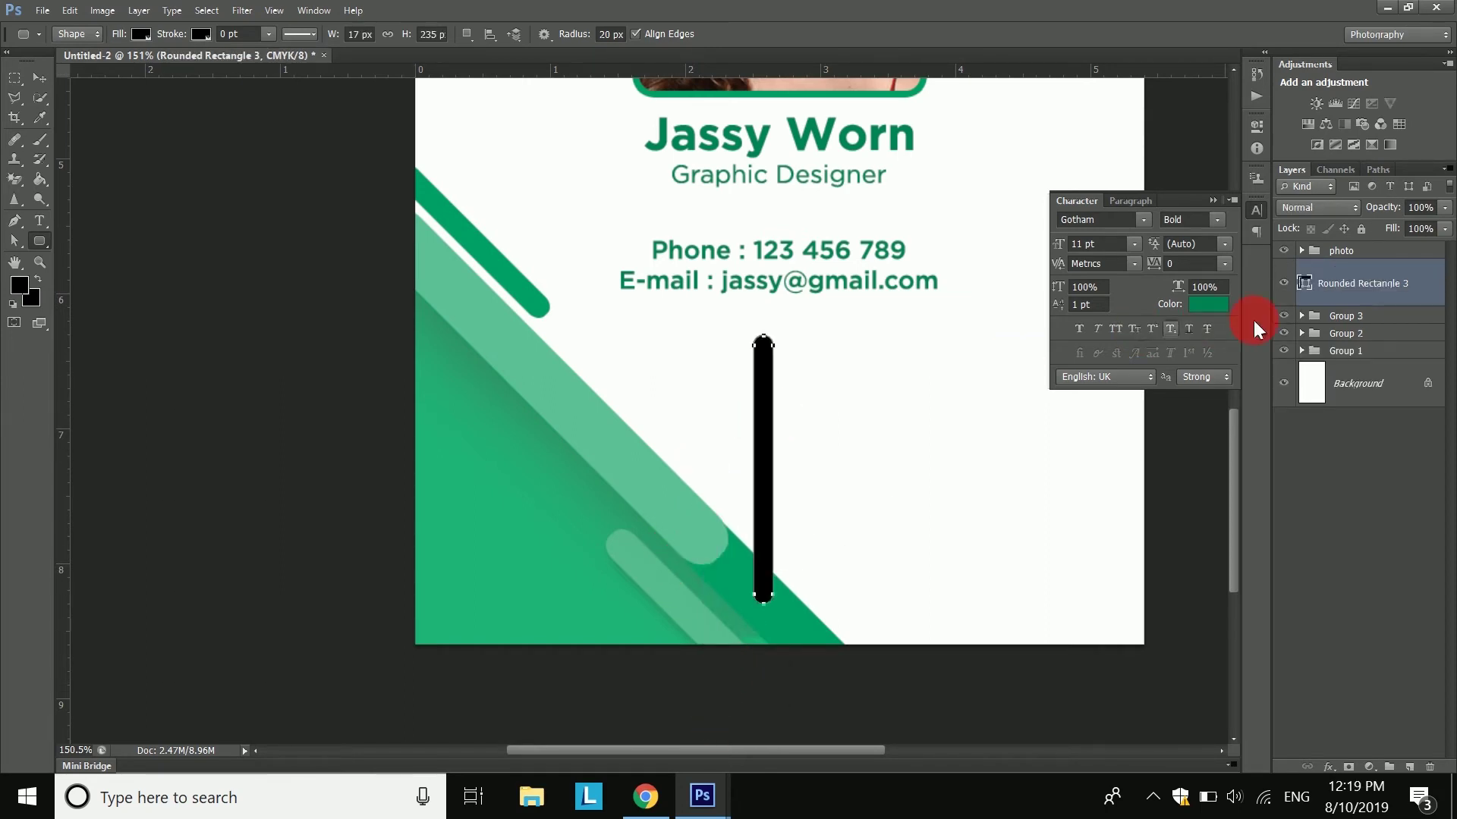
double_click(1312, 288)
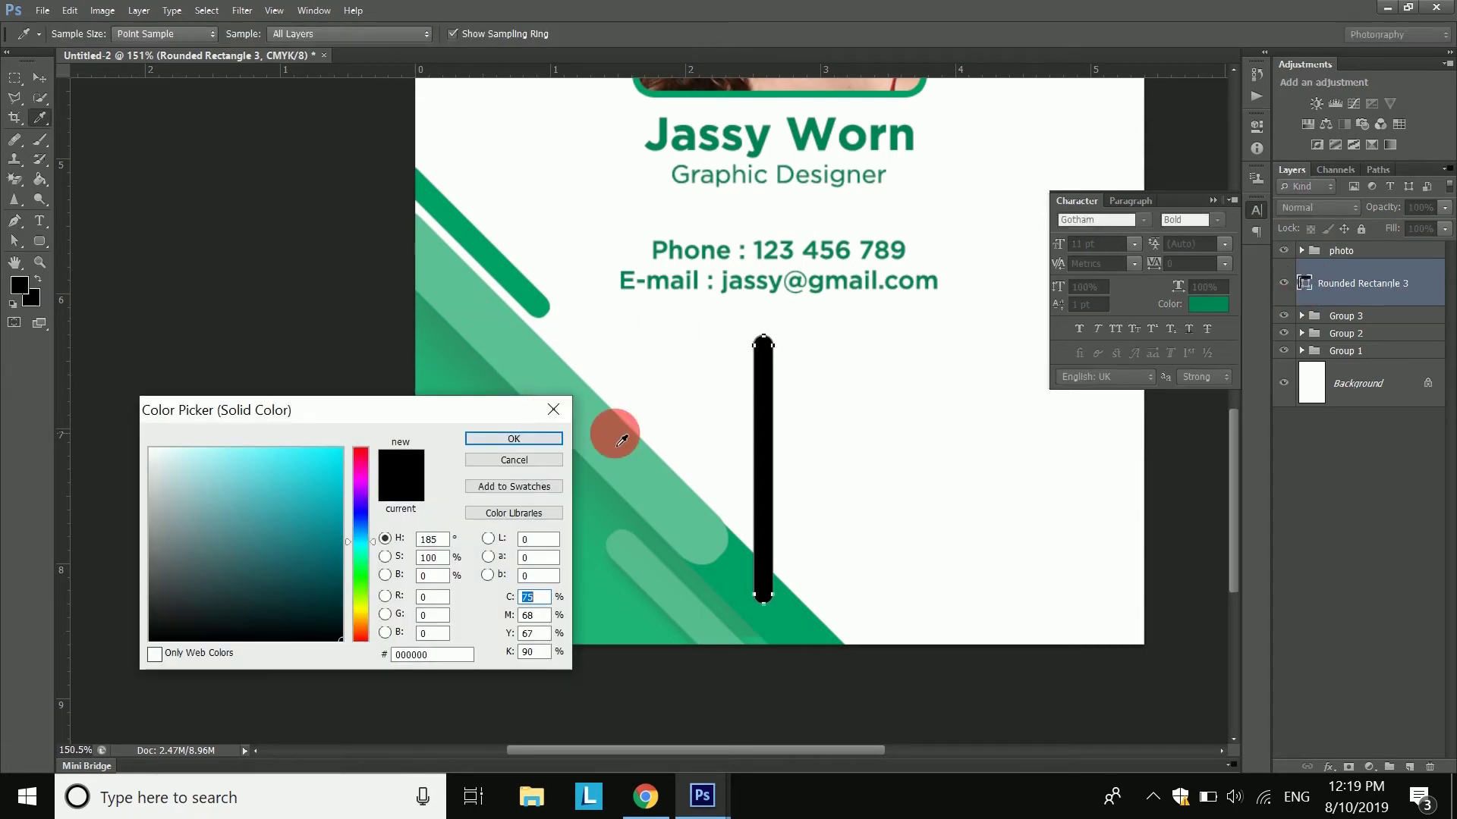
click(611, 422)
click(514, 439)
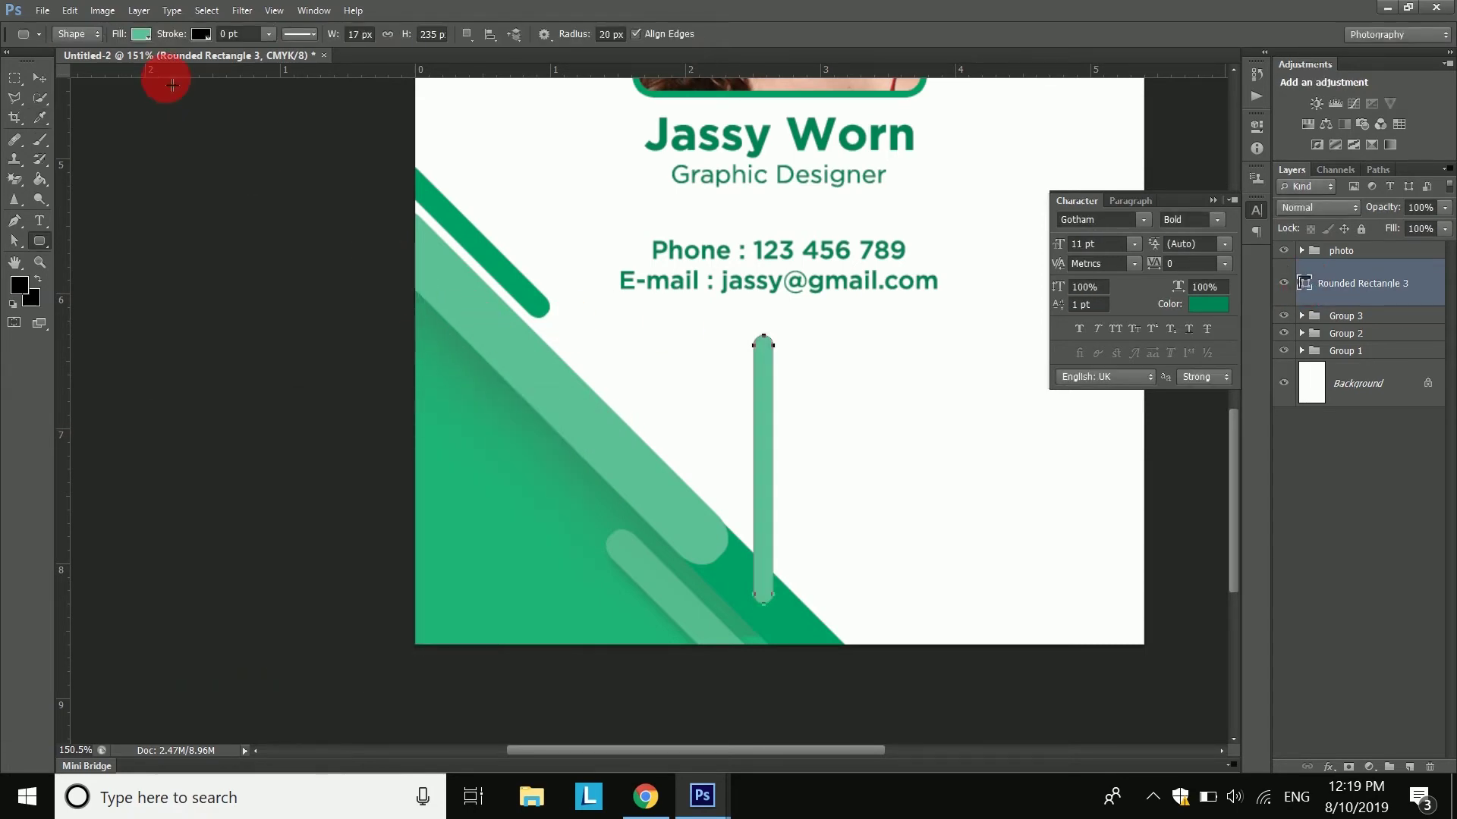
- Rotate the light-green bar to -45° and place it along the bottom-left diagonal edge
click(70, 11)
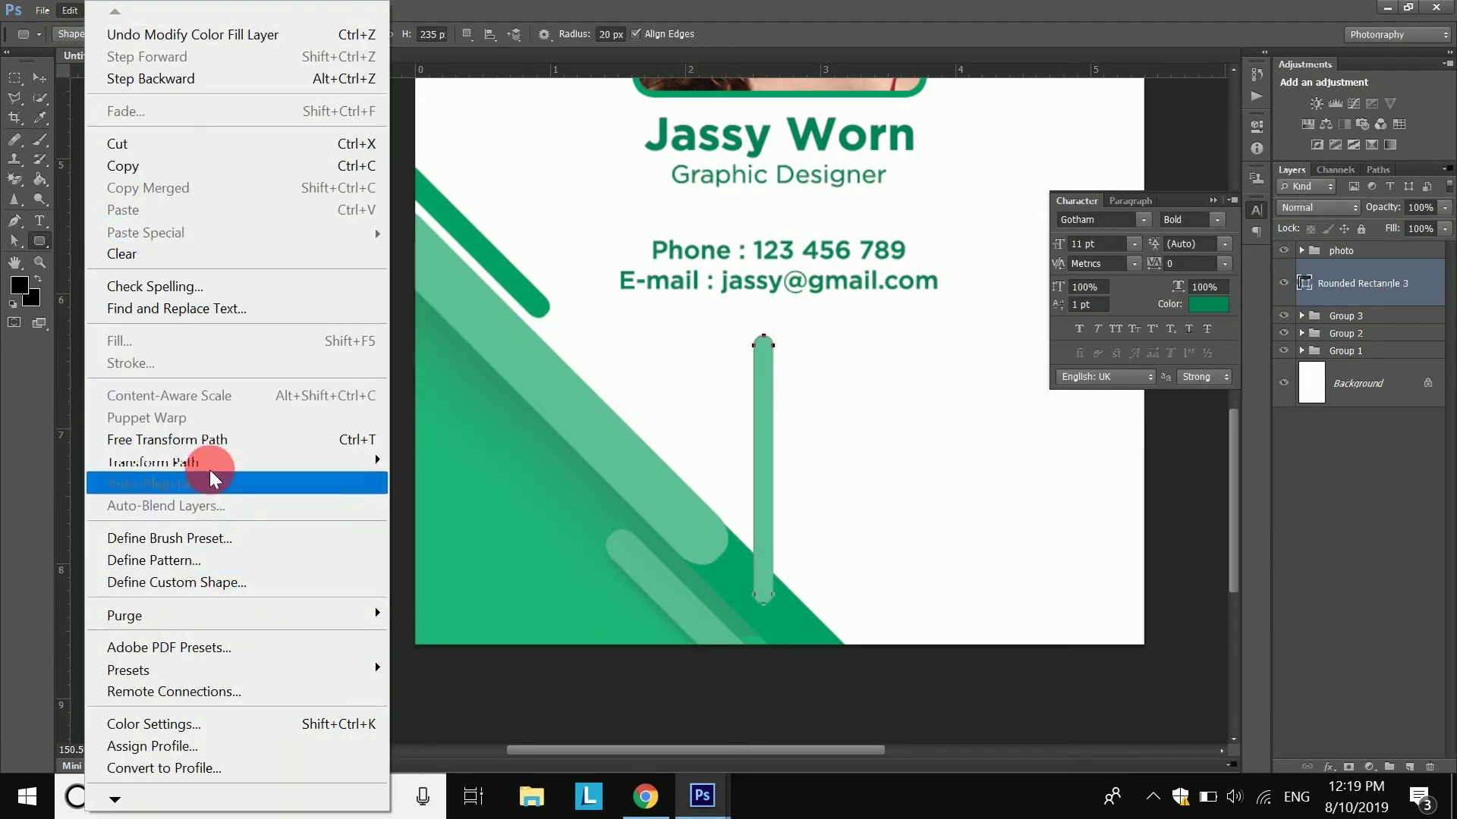
click(243, 432)
mouse_move(847, 583)
mouse_down()
mouse_move(878, 488)
mouse_move(824, 579)
mouse_up()
scroll(830, 358, down, 4)
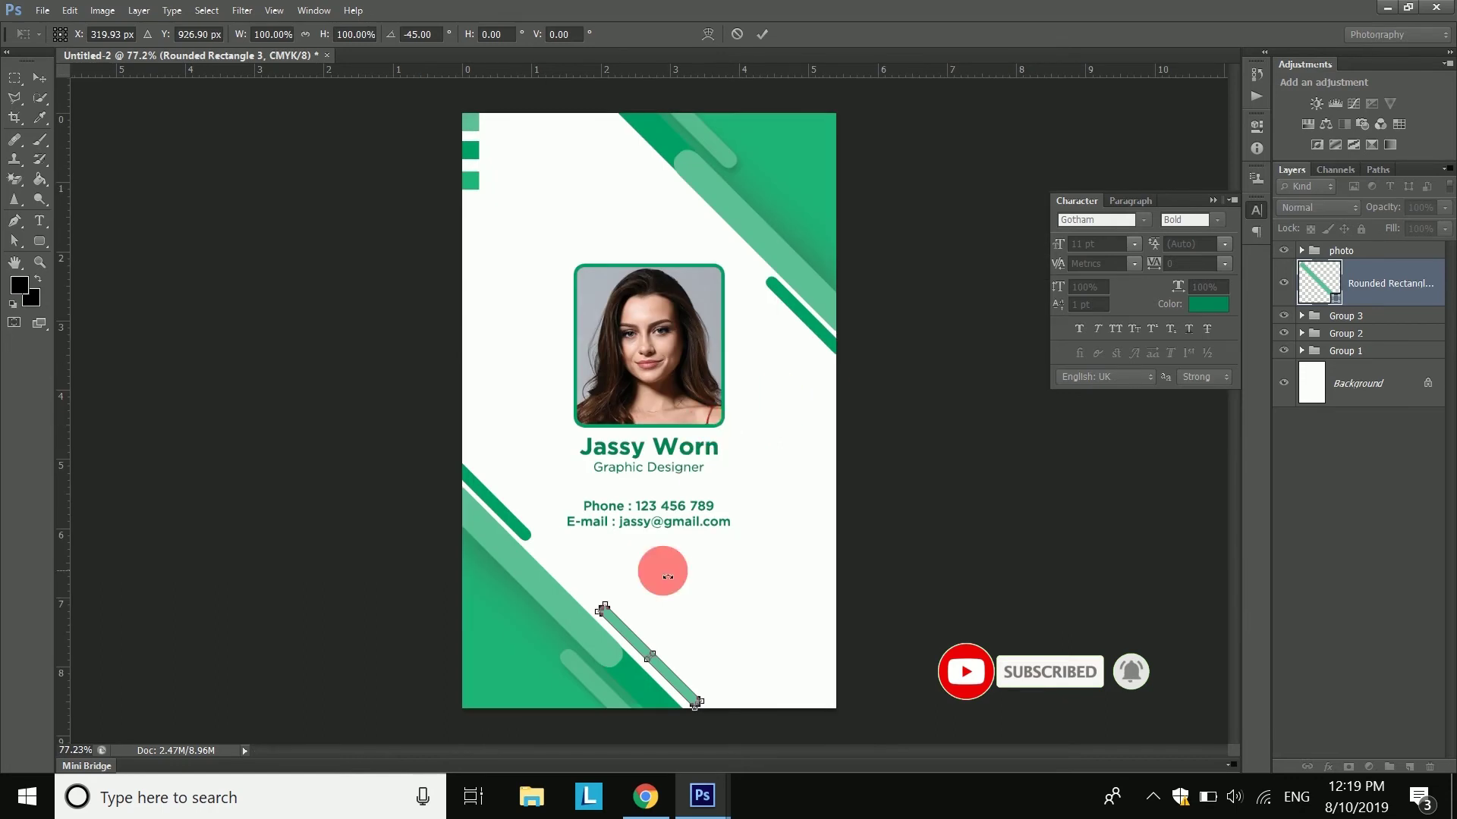
scroll(696, 531, down, 2)
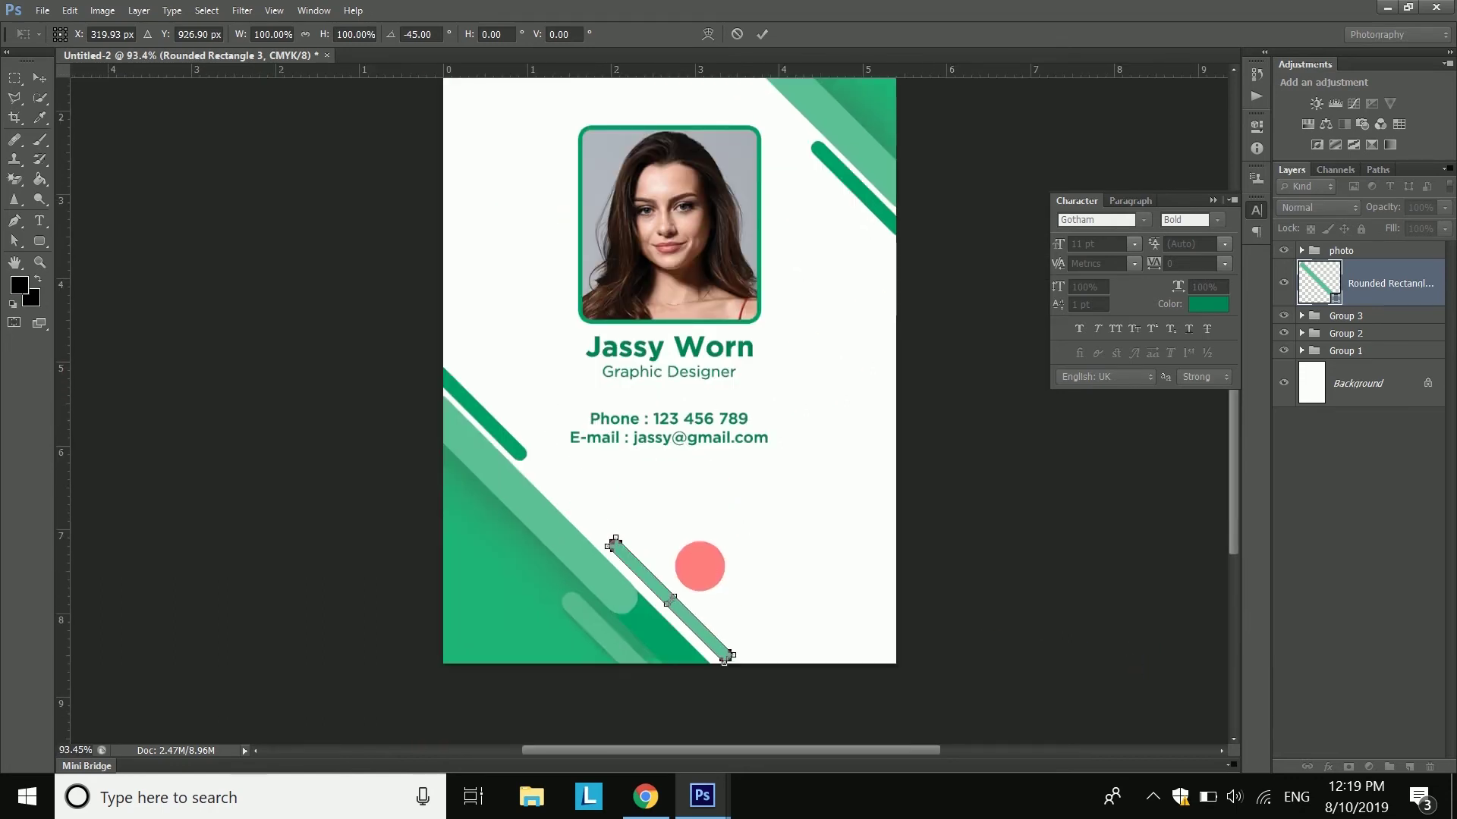
drag(698, 631, 722, 642)
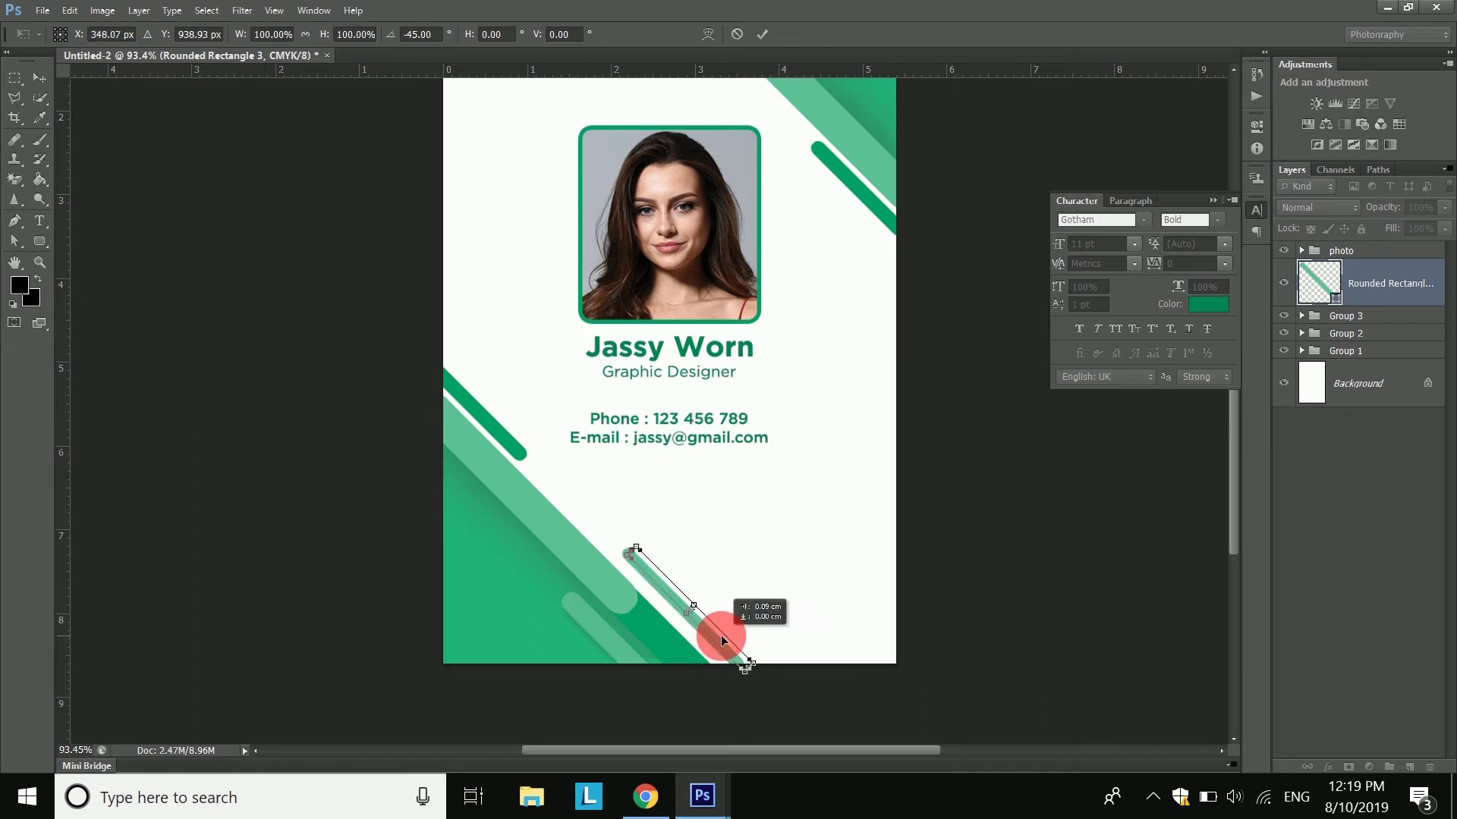
click(770, 38)
drag(651, 593, 688, 398)
- Duplicate the light-green stripe layer and carry the copy toward the card's bottom edge
click(1359, 517)
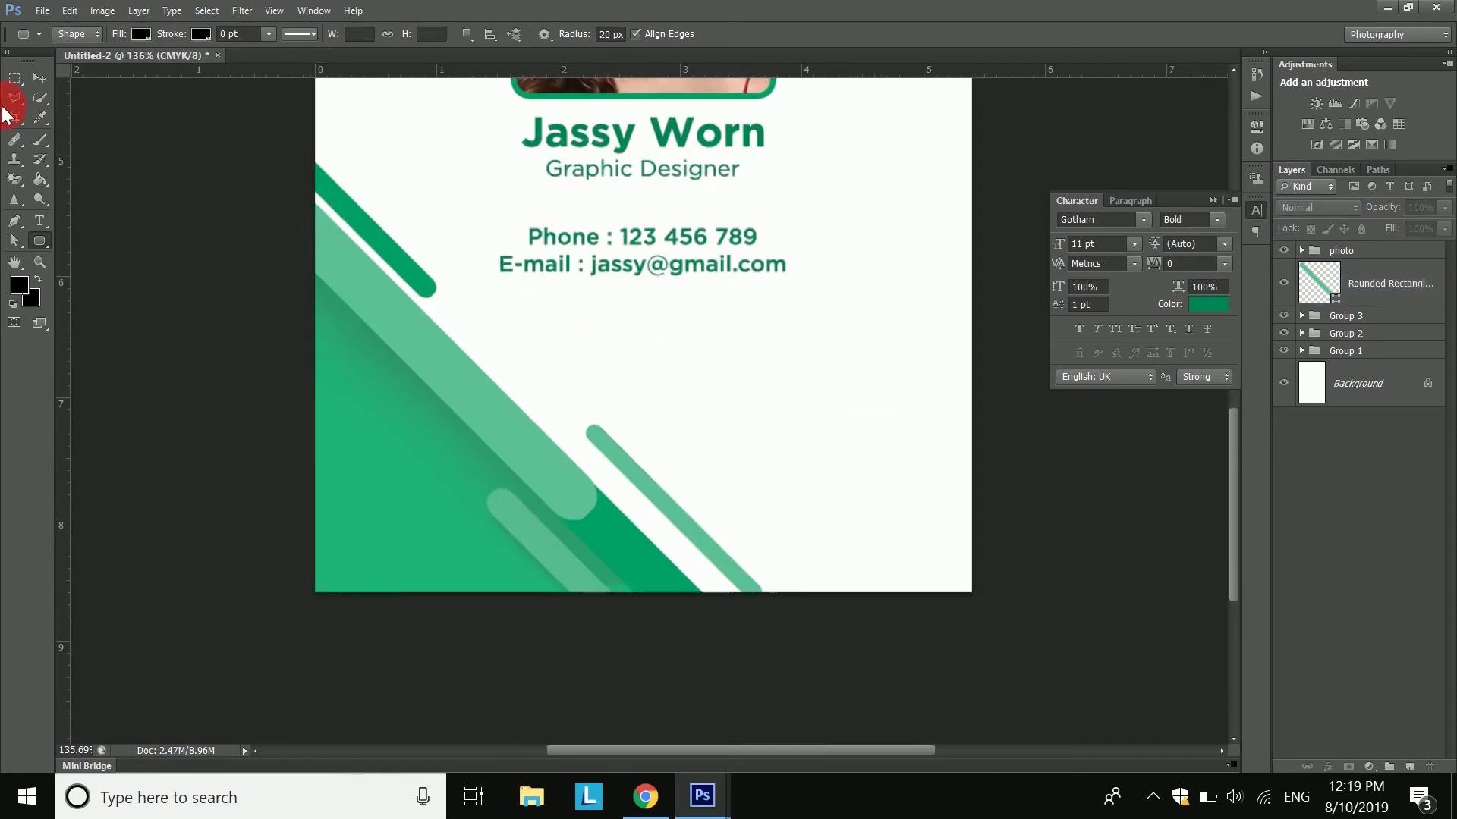
click(39, 79)
right_click(1368, 284)
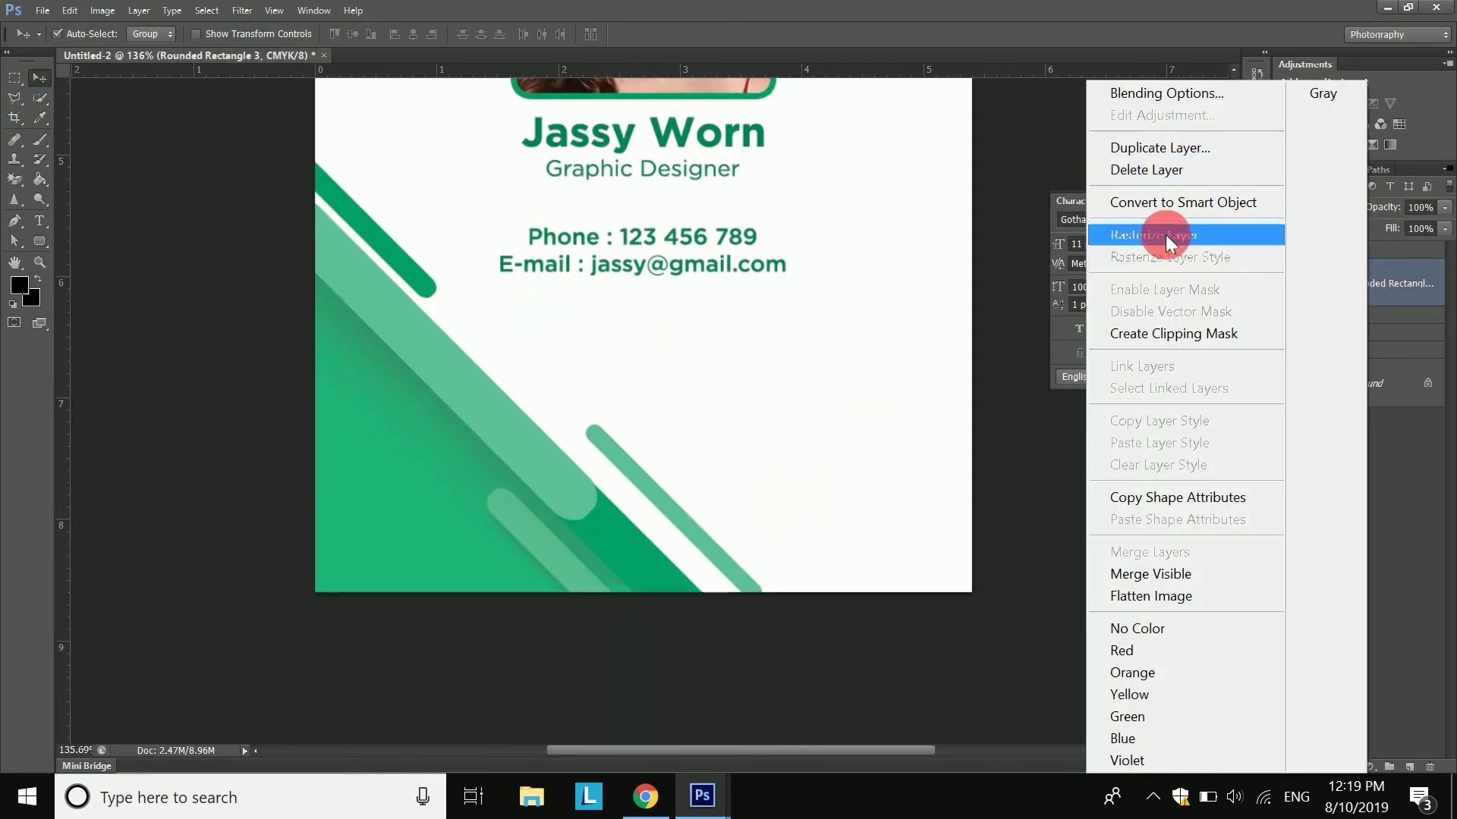
click(1167, 149)
click(856, 248)
drag(626, 459, 256, 277)
drag(342, 374, 695, 571)
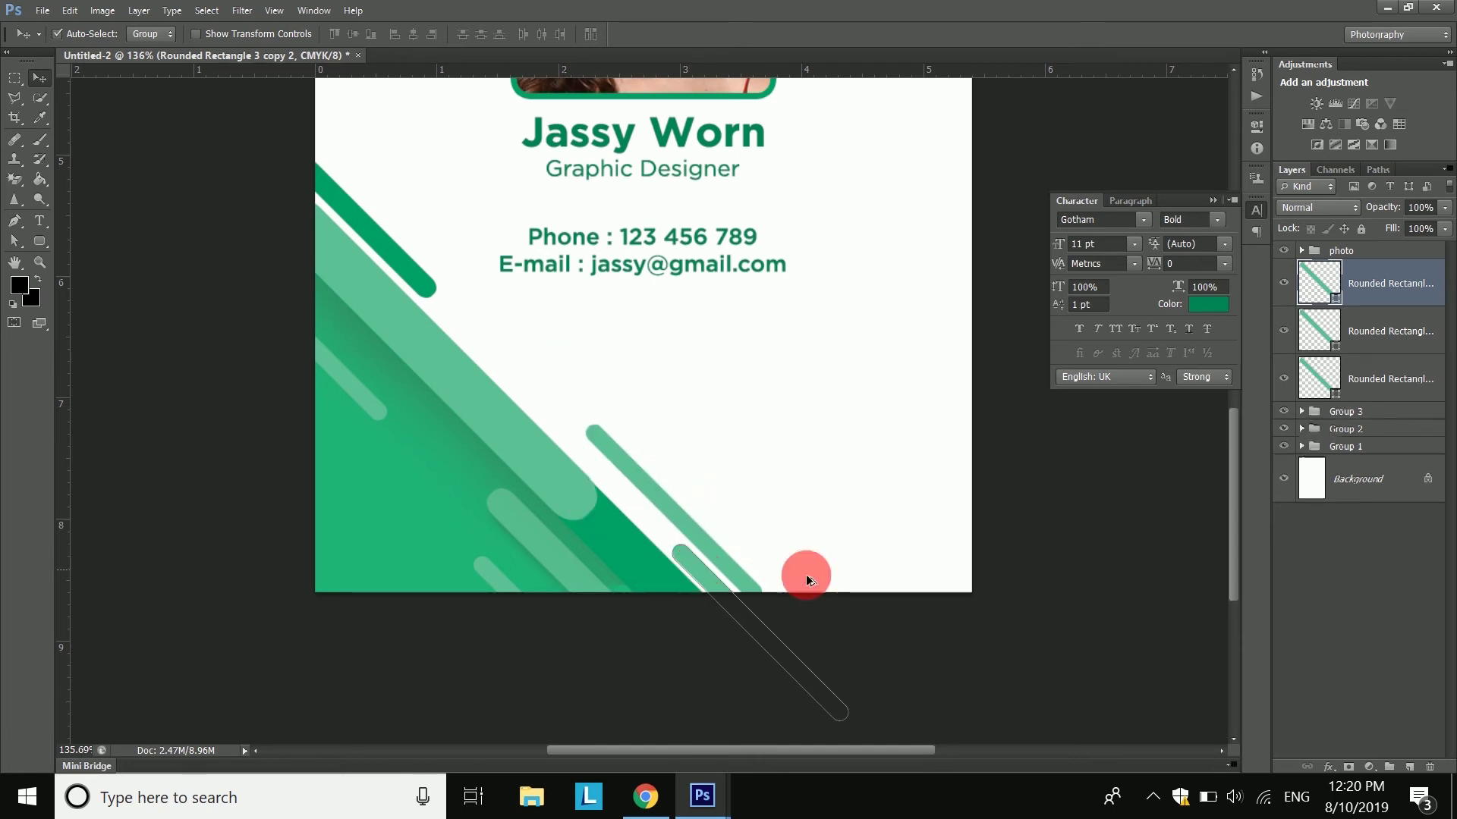
- Add a second stripe copy beneath the first, push it past the edge, and delete the extra layer
key(ctrl+j)
key(ctrl+[)
drag(542, 623, 839, 657)
drag(1413, 345, 1430, 767)
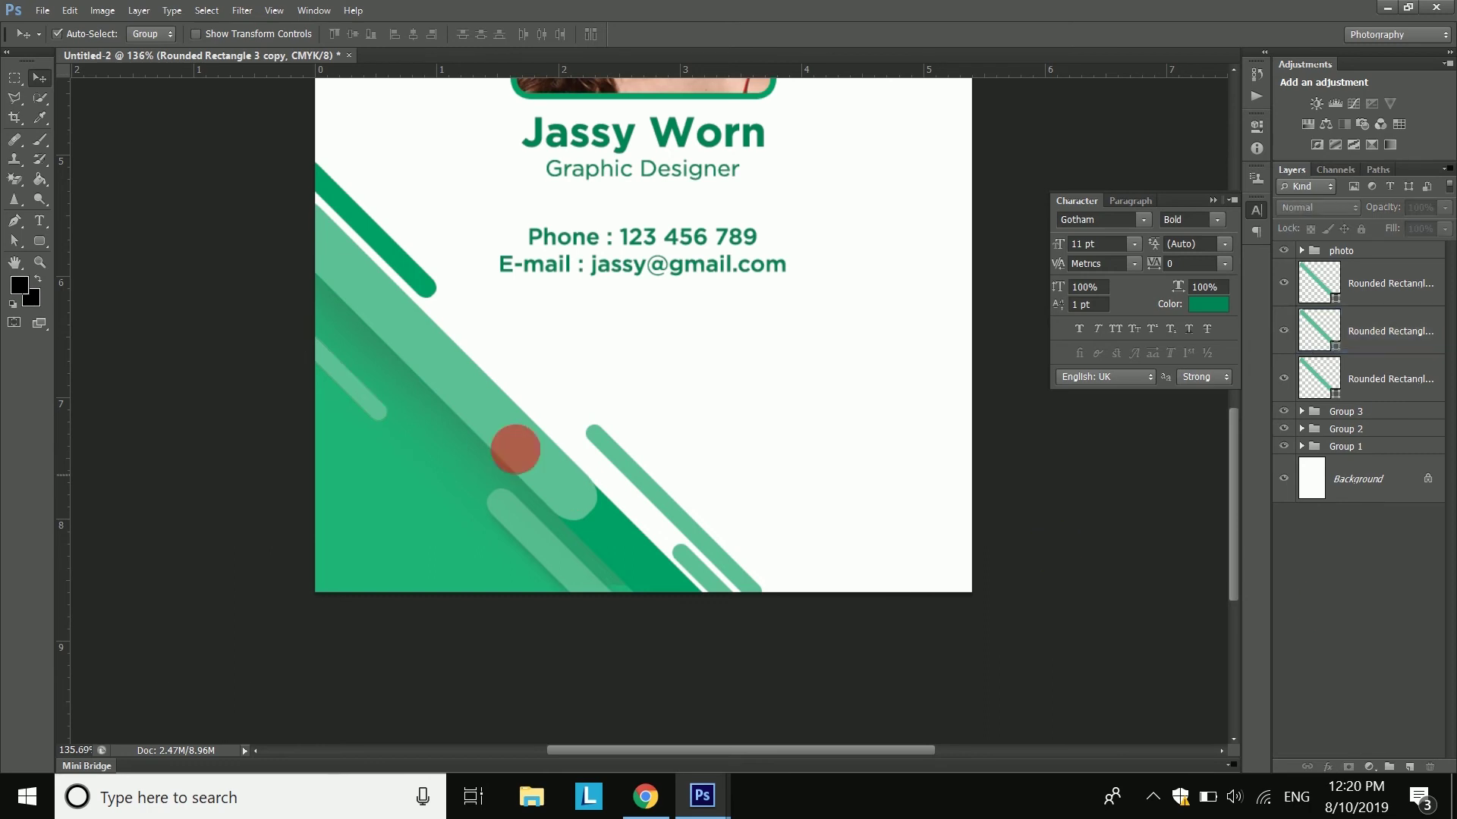
scroll(523, 450, down, 3)
- Rearrange the thin light-green stripes within the bottom-left corner design up to the card edge
scroll(638, 500, up, 1)
drag(657, 415, 632, 308)
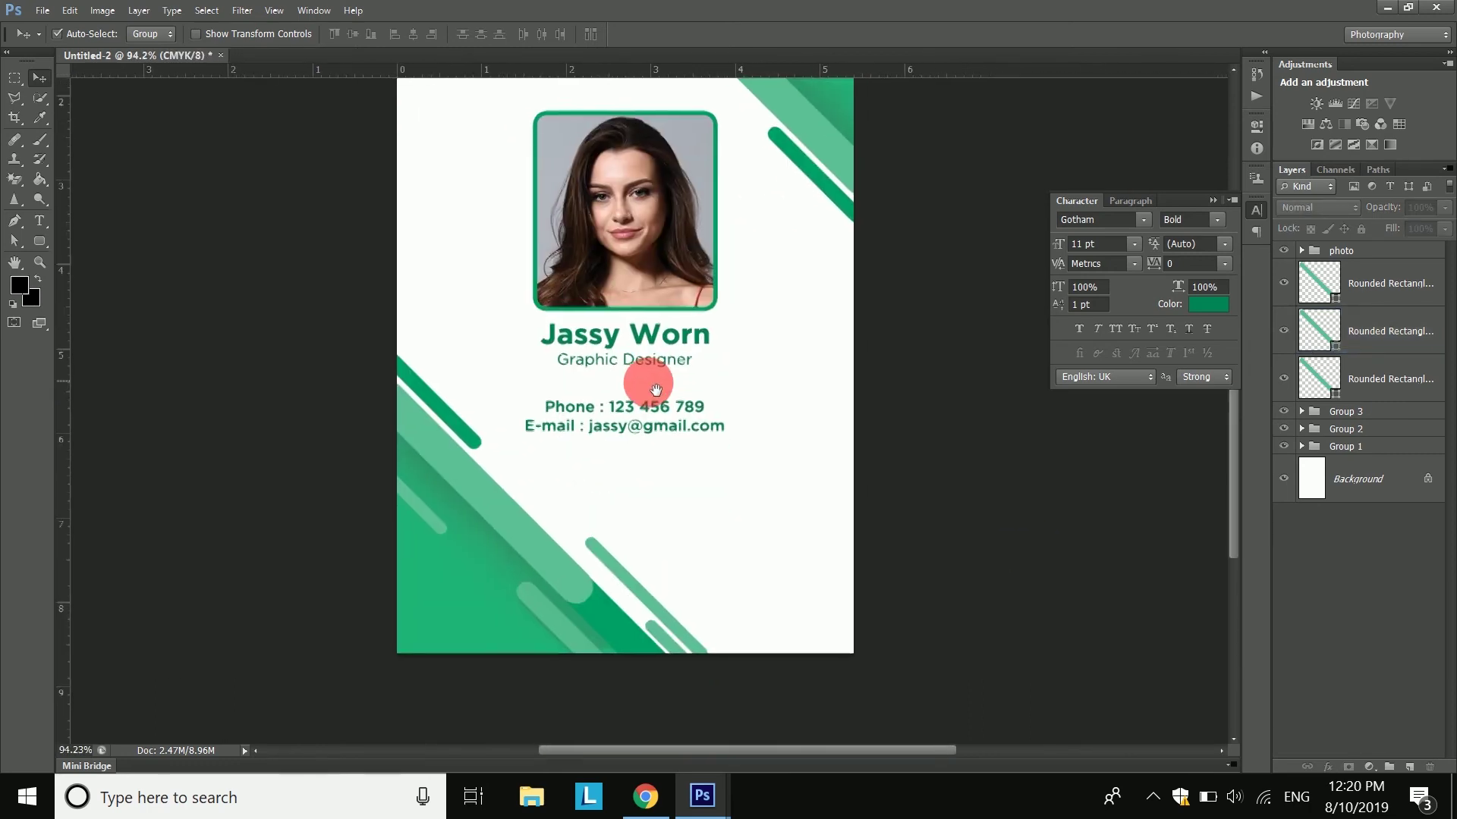
scroll(605, 647, up, 3)
click(616, 640)
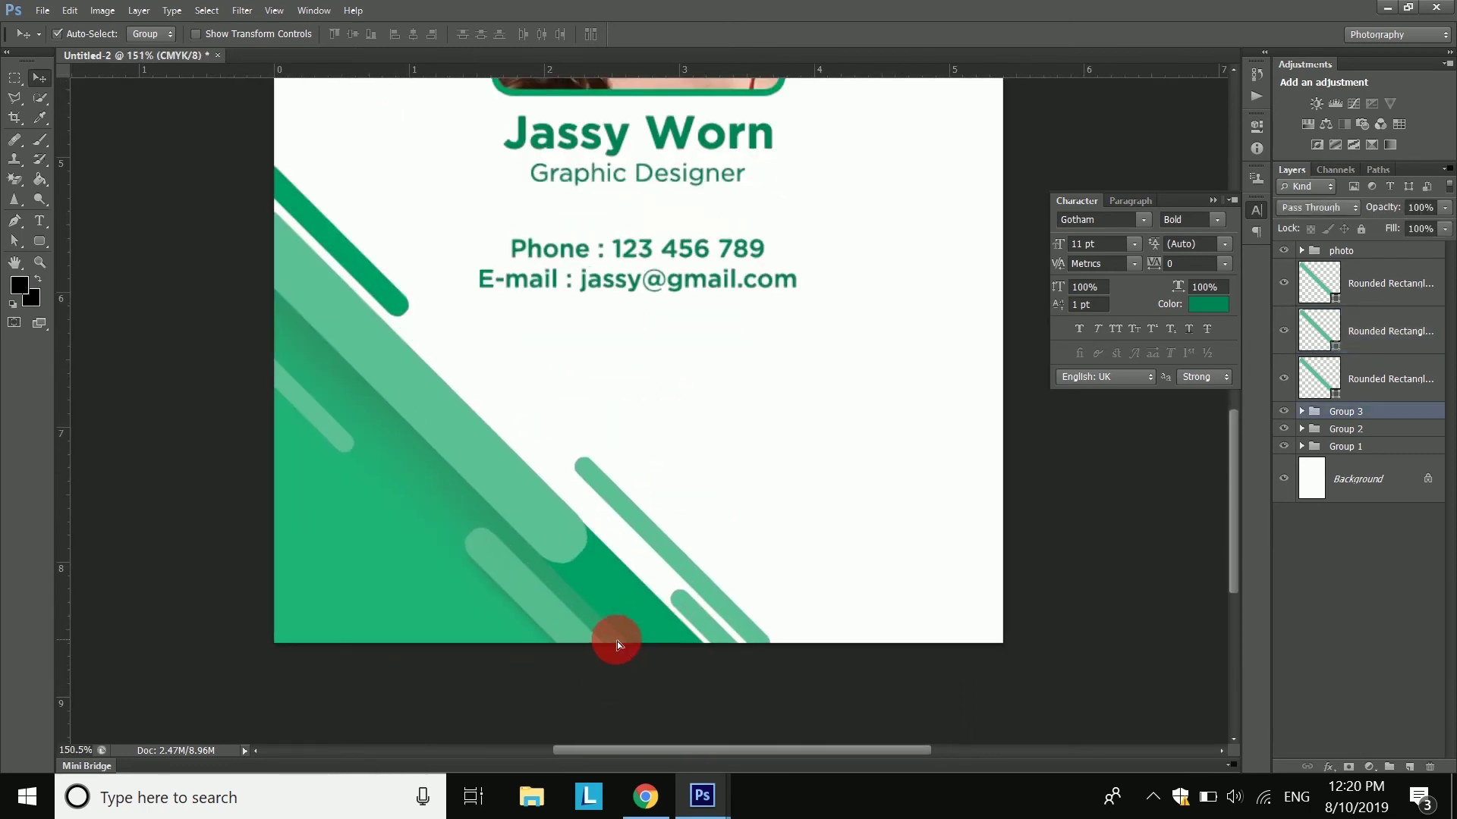
drag(617, 641, 625, 636)
key(ctrl+z)
click(668, 670)
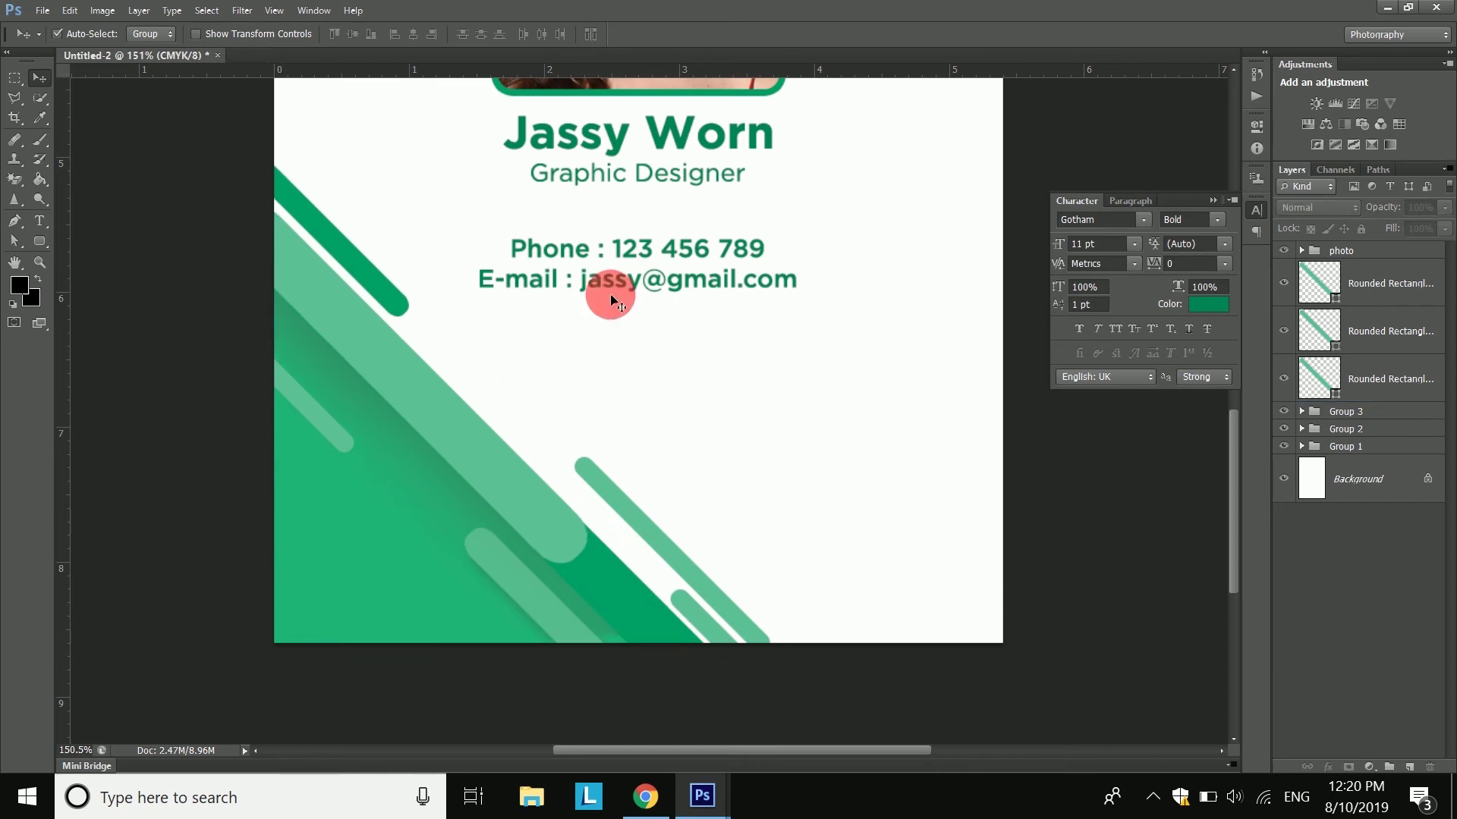
drag(693, 628, 503, 425)
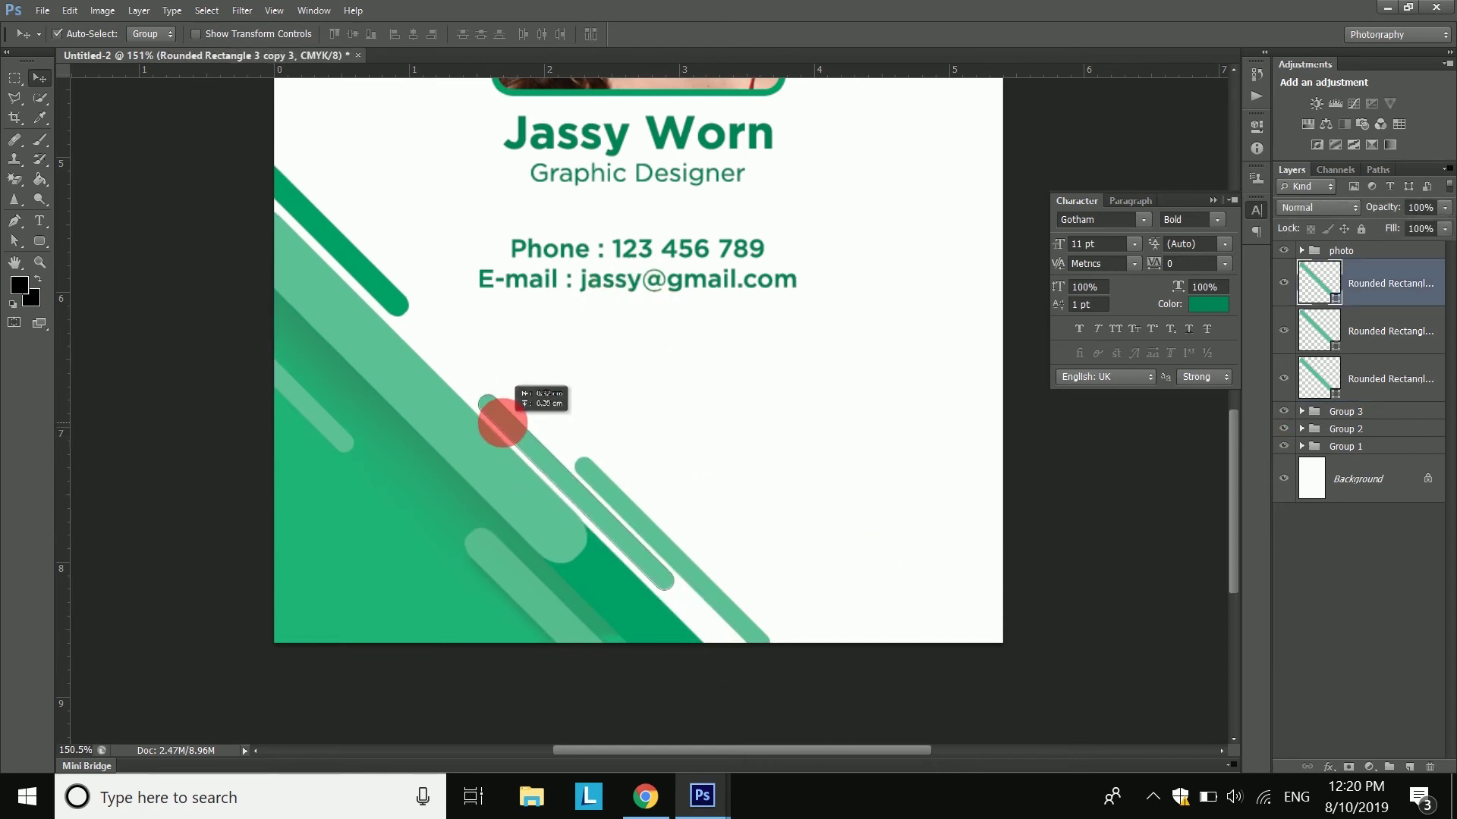
drag(1030, 601, 657, 444)
drag(592, 585, 711, 666)
drag(512, 586, 543, 529)
key(ctrl+z)
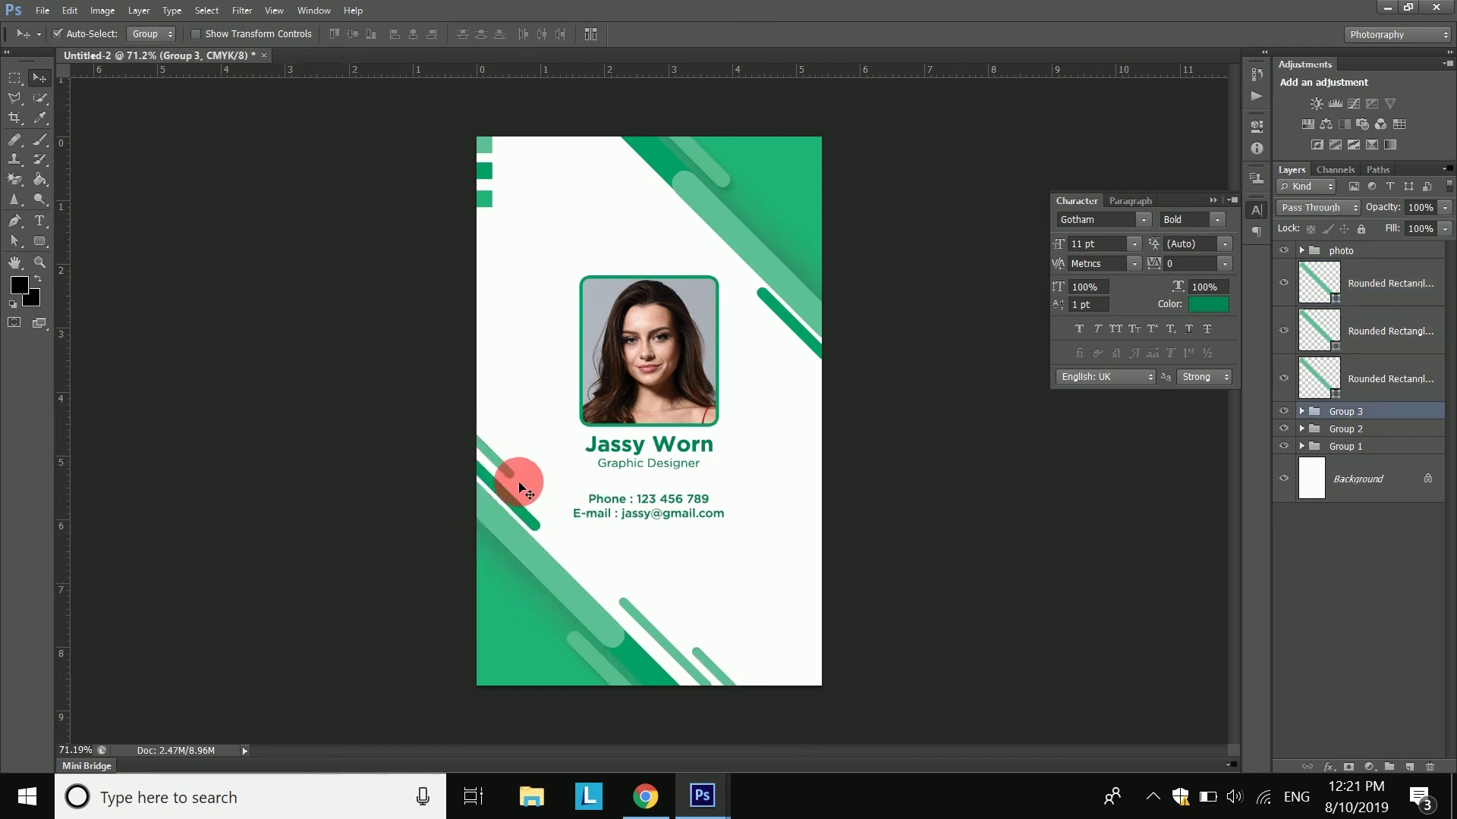
drag(507, 465, 585, 550)
click(1119, 595)
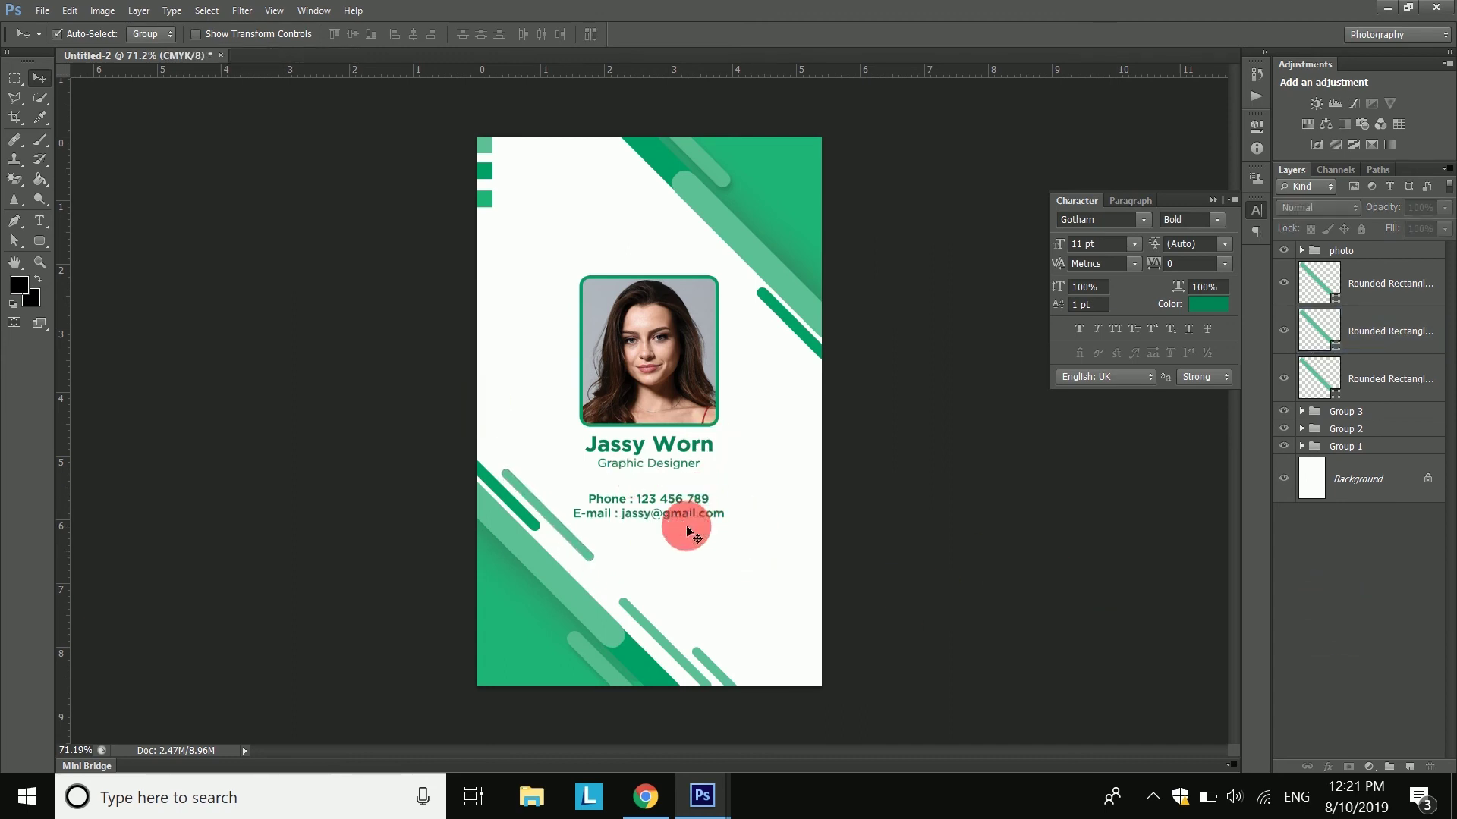
- Nudge the photo and text group up slightly and delete the small top-left squares group
click(645, 335)
drag(646, 326, 649, 321)
drag(488, 146, 505, 180)
key(Delete)
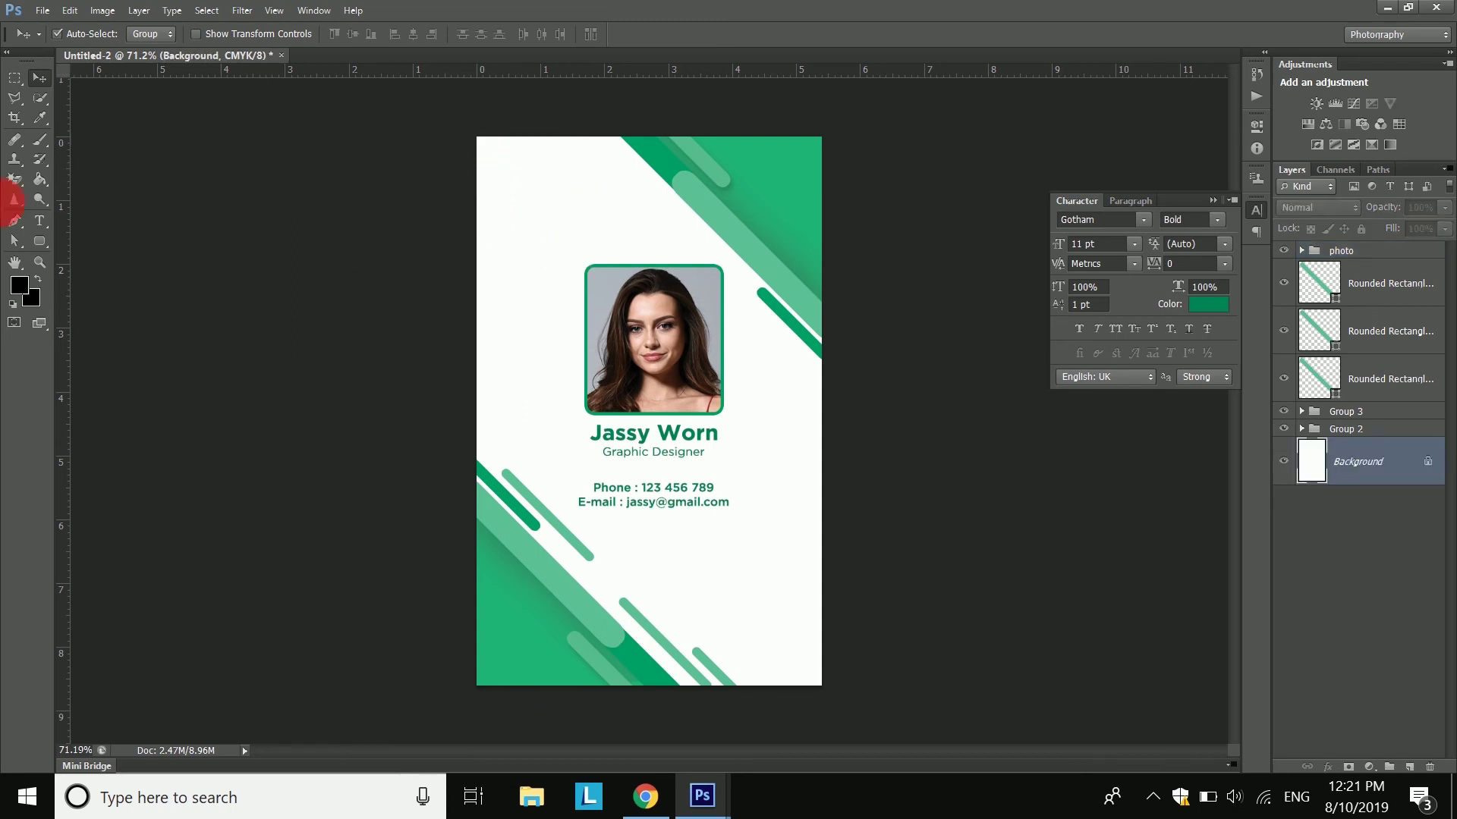
- Type 'Logo' at the card's top-left corner and enlarge it to about 15 pt
click(39, 220)
click(519, 198)
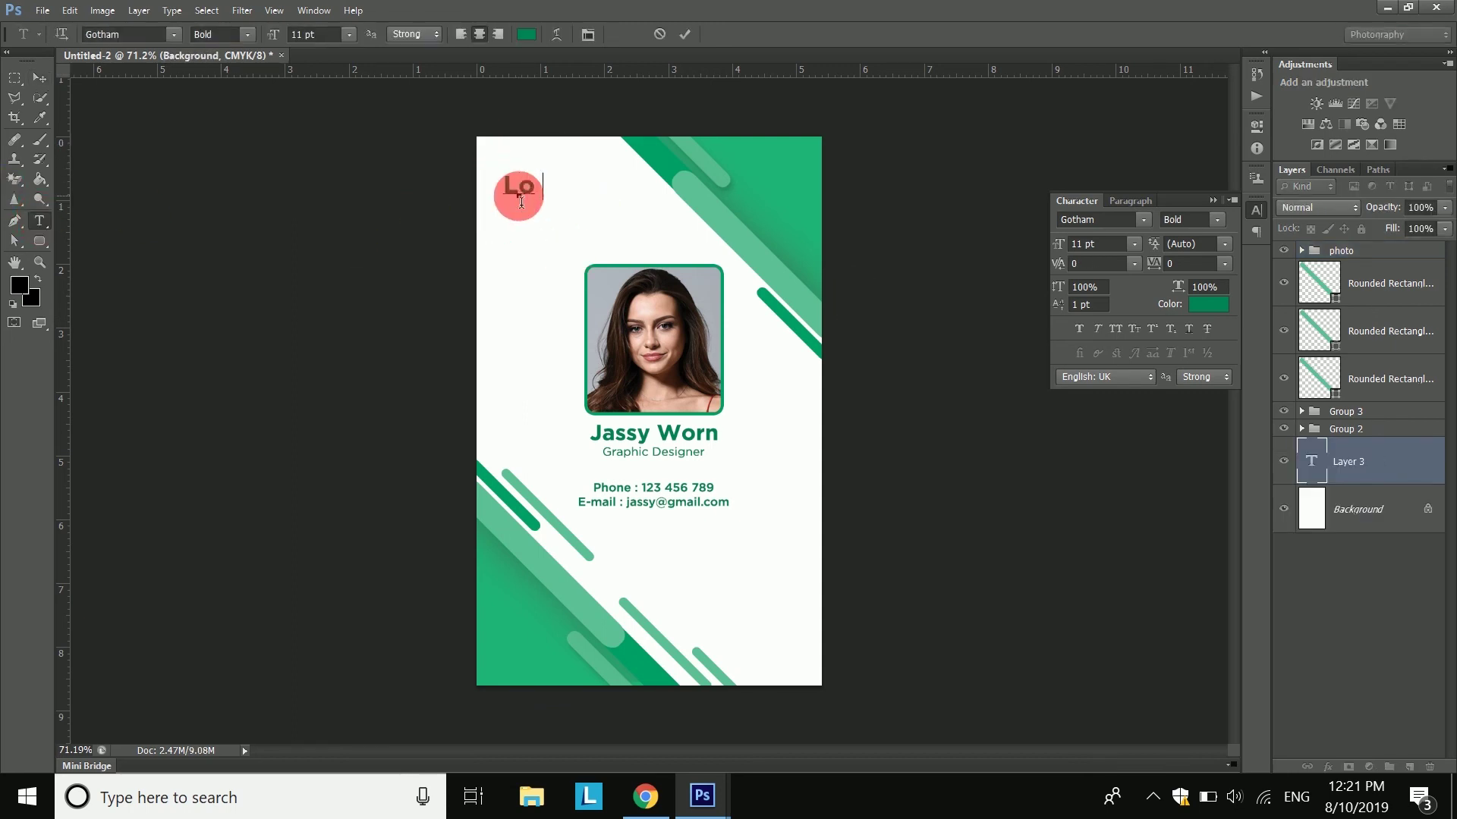
mouse_move(552, 200)
mouse_down()
mouse_move(569, 210)
mouse_move(560, 185)
mouse_up()
click(685, 34)
click(542, 196)
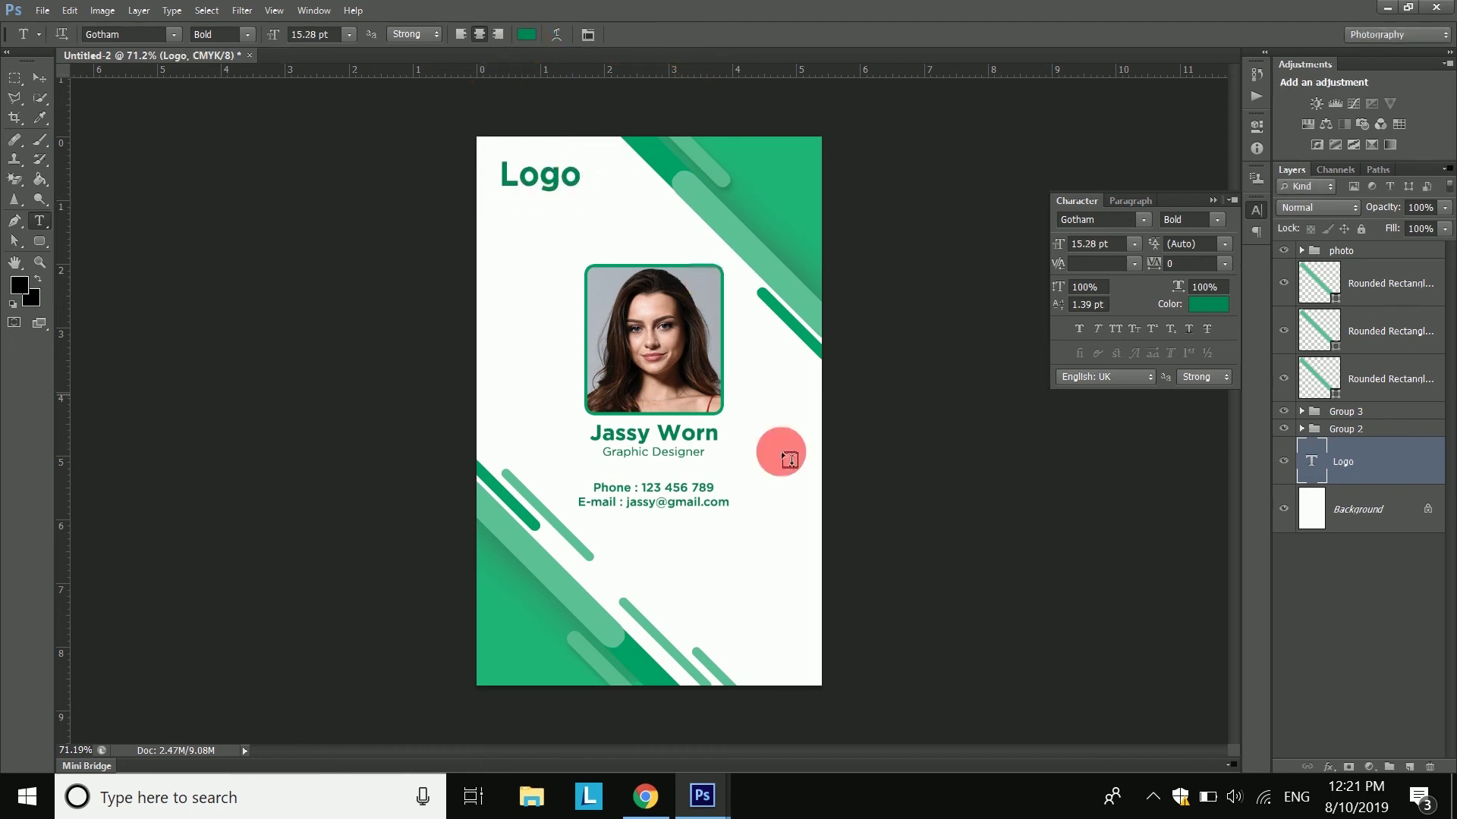